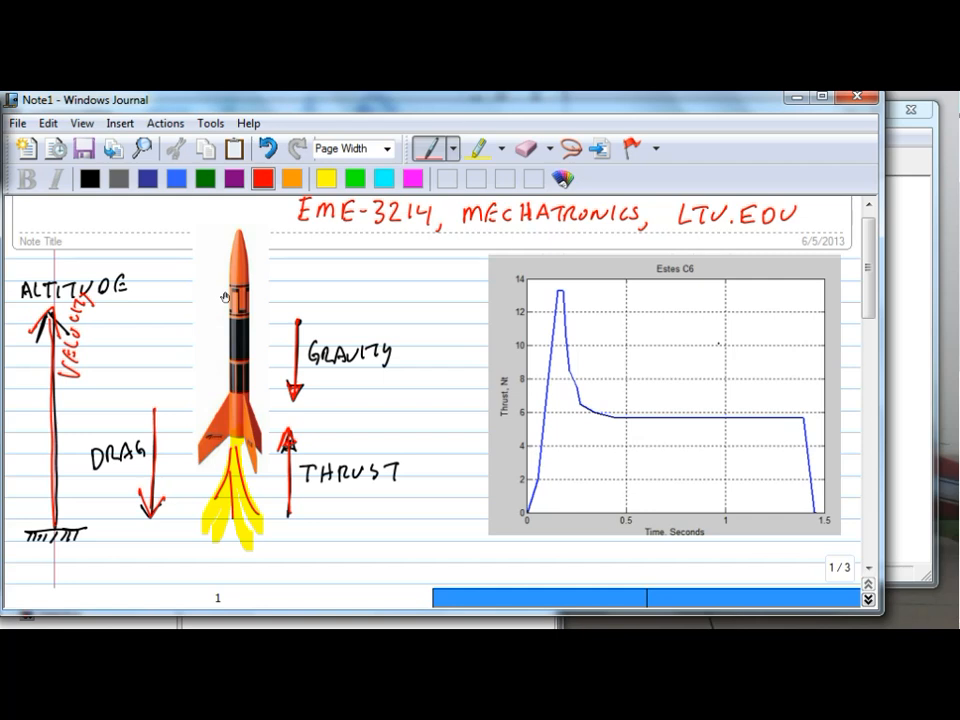
Hatch the area under the Estes C6 thrust curve in red, from 0 to about 0.65 seconds.
drag(560, 321, 547, 386)
drag(566, 365, 531, 507)
drag(581, 419, 564, 505)
drag(602, 421, 585, 503)
drag(626, 425, 612, 510)
drag(644, 421, 631, 512)
drag(660, 420, 646, 500)
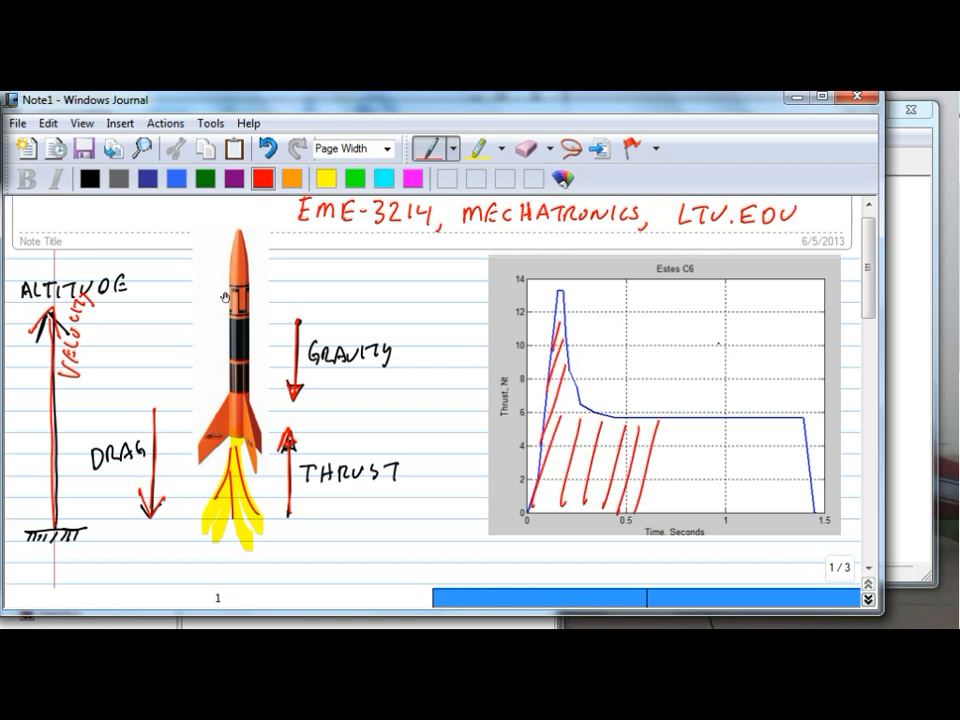
Mark the thrust plot with red lines at about 0.65 seconds, at the end of the burn and through the thrust peak.
drag(656, 406, 659, 530)
drag(657, 406, 656, 374)
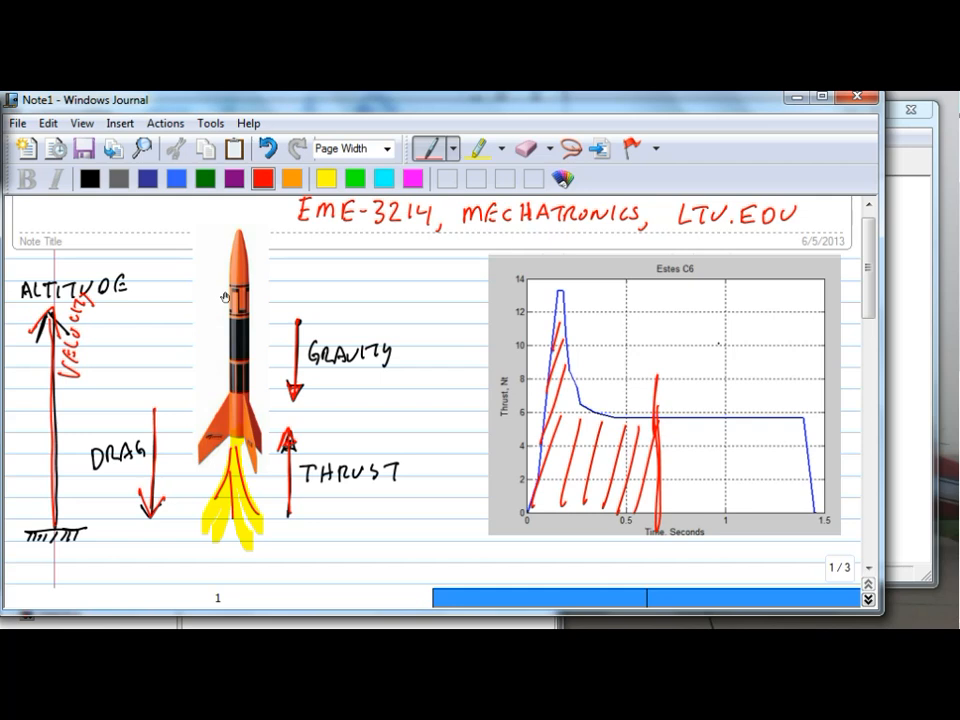
drag(655, 528, 657, 363)
drag(805, 532, 825, 455)
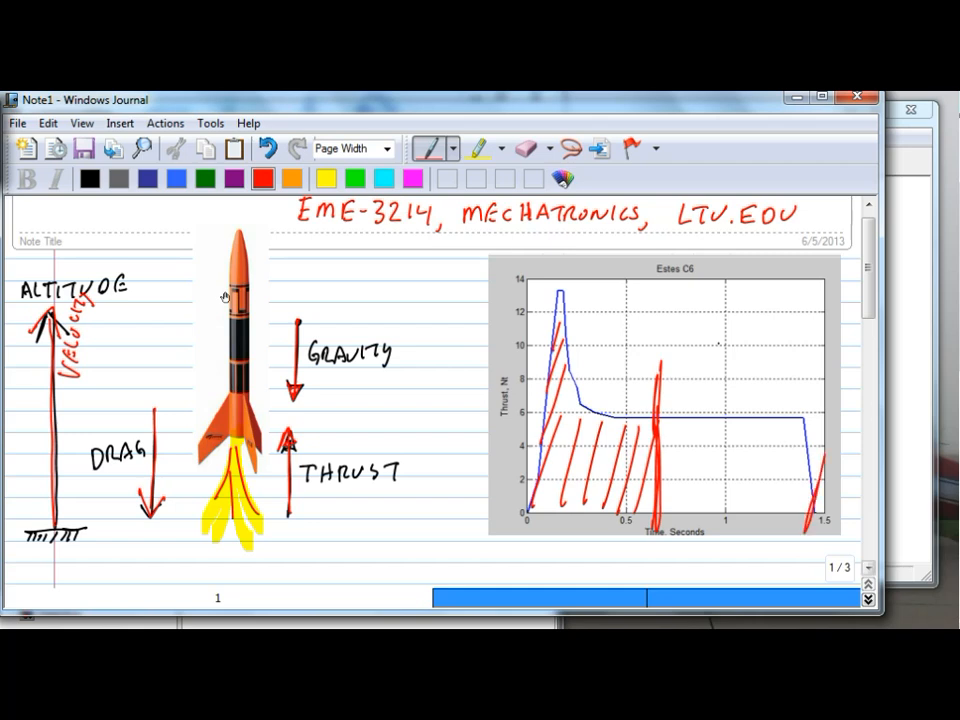
drag(557, 253, 556, 517)
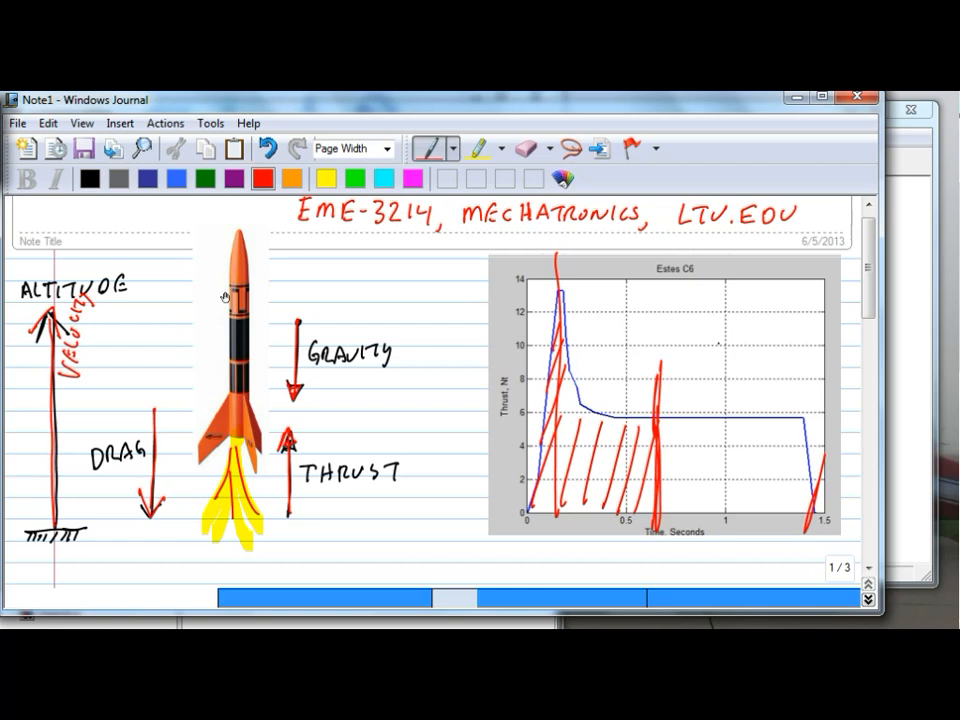
Undo all the red hatching and marker lines on the thrust plot.
key(ctrl+z)
key(ctrl+z)
key(ctrl+z)
key(ctrl+z)
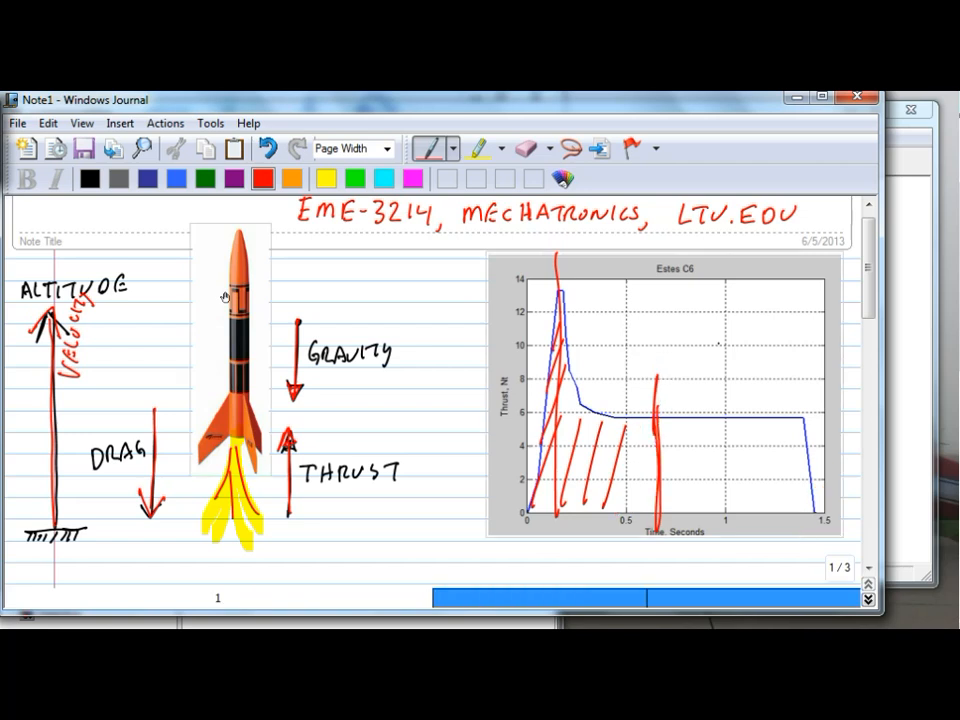
key(ctrl+z)
key(ctrl+z)
key(ctrl+z)
key(ctrl+z)
key(ctrl+z)
key(ctrl+z)
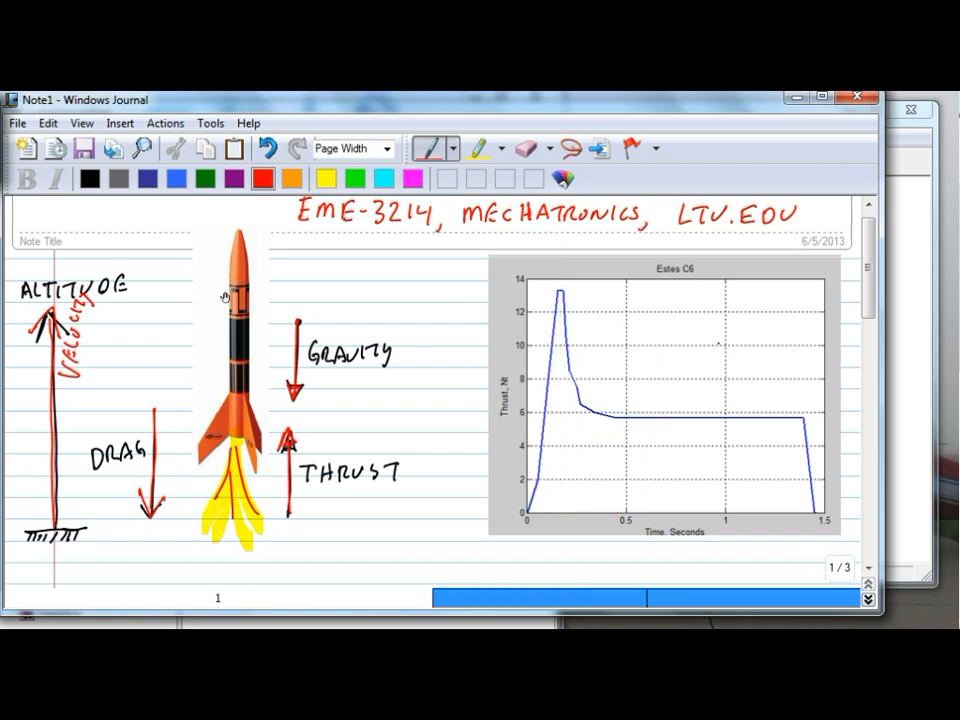
Hatch the whole area under the thrust curve in red, through to the end of the burn.
key(ctrl+y)
key(ctrl+y)
key(ctrl+y)
key(ctrl+y)
key(ctrl+y)
key(ctrl+y)
key(ctrl+y)
key(ctrl+y)
key(ctrl+y)
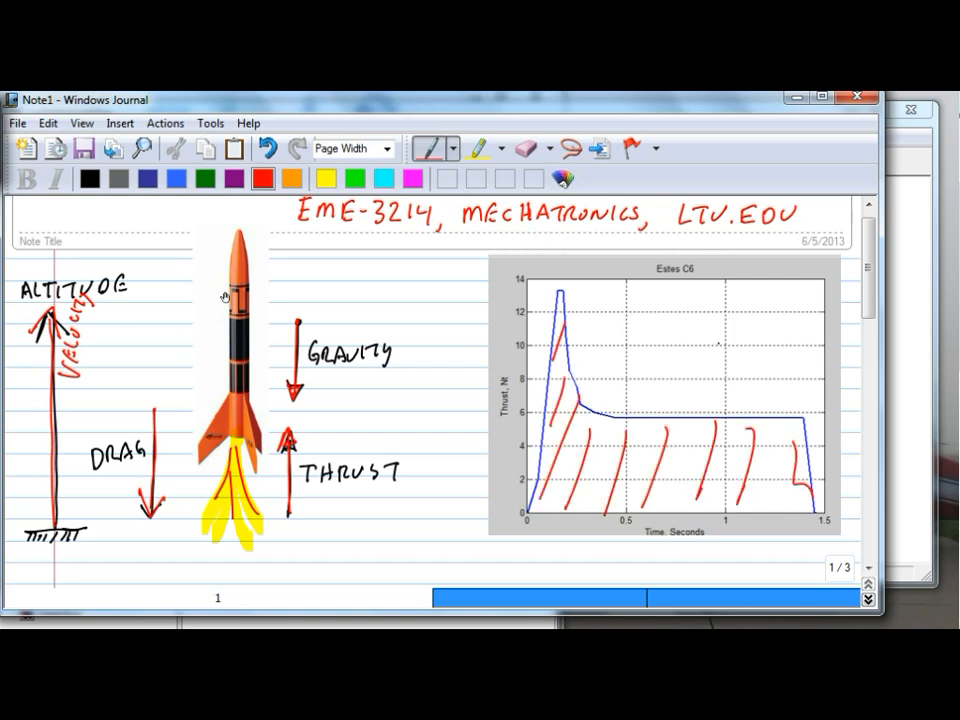
Undo the full-burn hatching under the thrust curve.
key(ctrl+z)
key(ctrl+z)
key(ctrl+z)
key(ctrl+z)
key(ctrl+z)
key(ctrl+z)
key(ctrl+z)
key(ctrl+z)
key(ctrl+z)
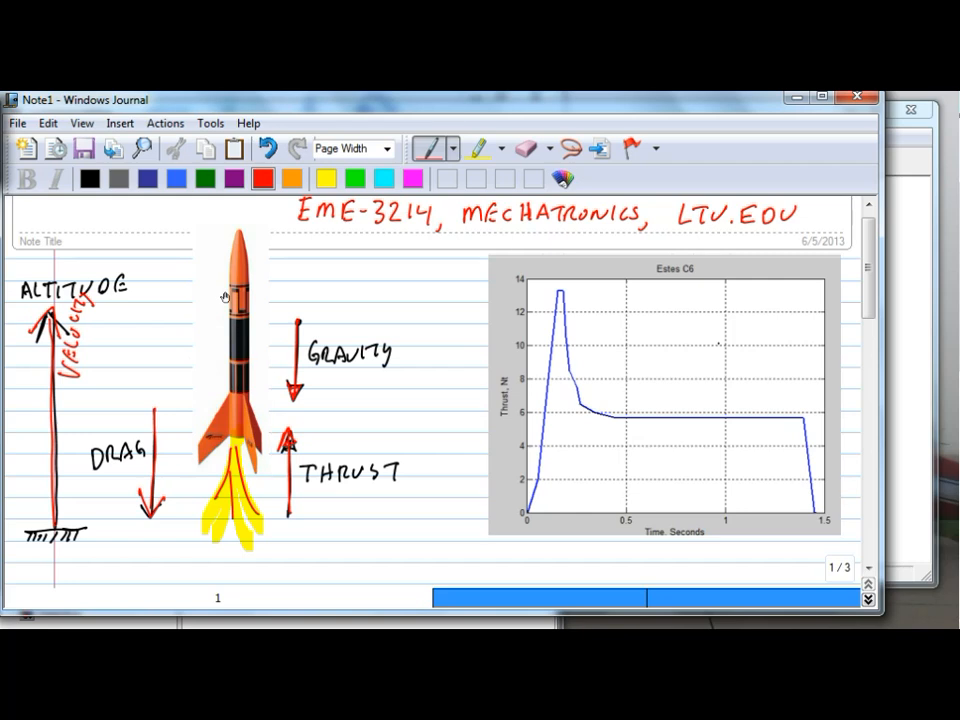
Hatch the thrust curve area in red from about 0.1 to 0.5 seconds, with vertical lines bounding the interval.
key(ctrl+y)
key(ctrl+y)
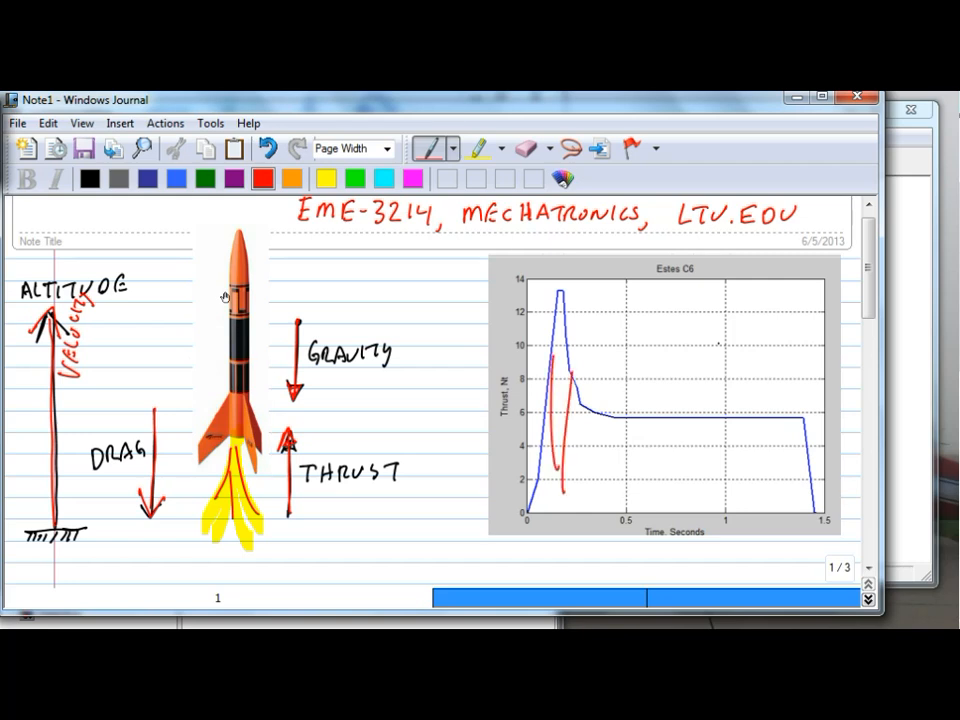
key(ctrl+y)
key(ctrl+y)
key(ctrl+y)
key(ctrl+y)
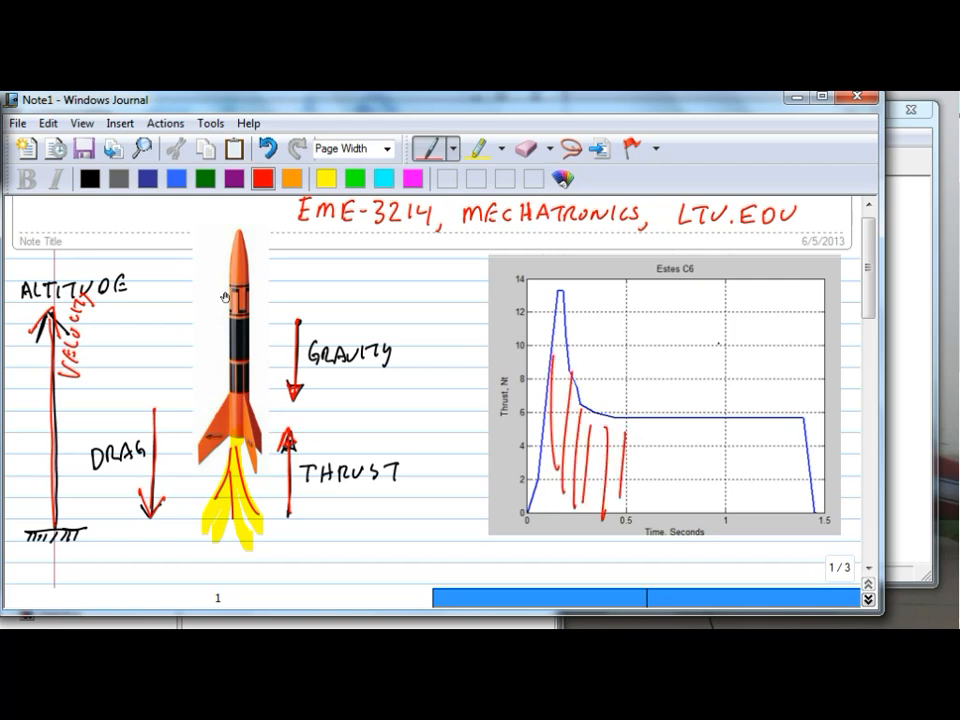
key(ctrl+y)
key(ctrl+y)
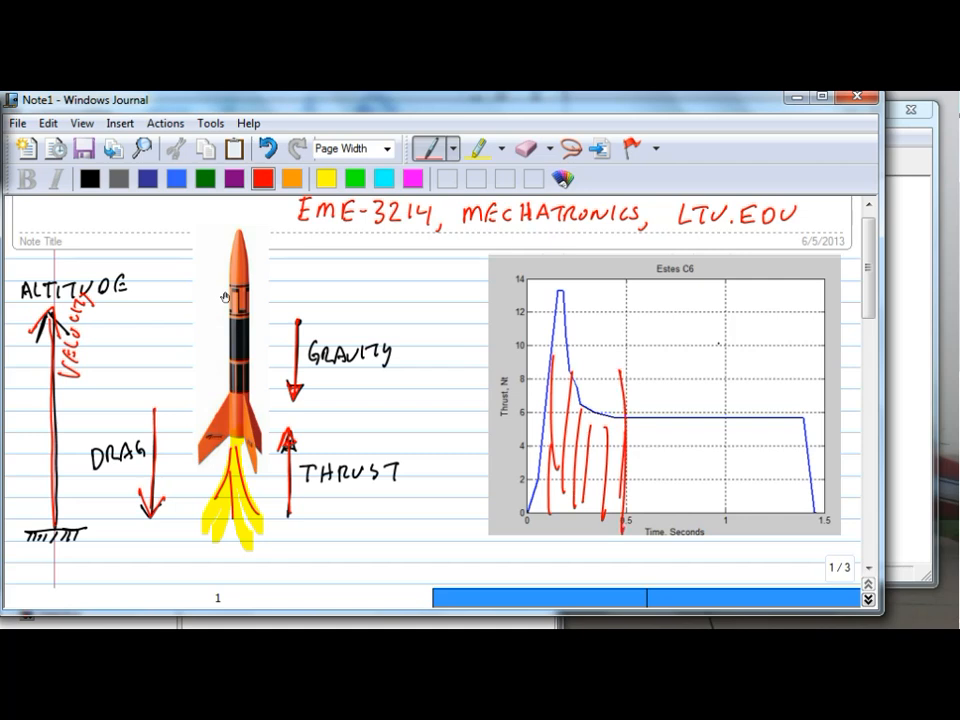
key(ctrl+y)
Undo the hatching and boundary lines of the partial interval on the thrust plot.
key(ctrl+z)
key(ctrl+z)
key(ctrl+z)
key(ctrl+z)
key(ctrl+z)
key(ctrl+z)
key(ctrl+z)
key(ctrl+z)
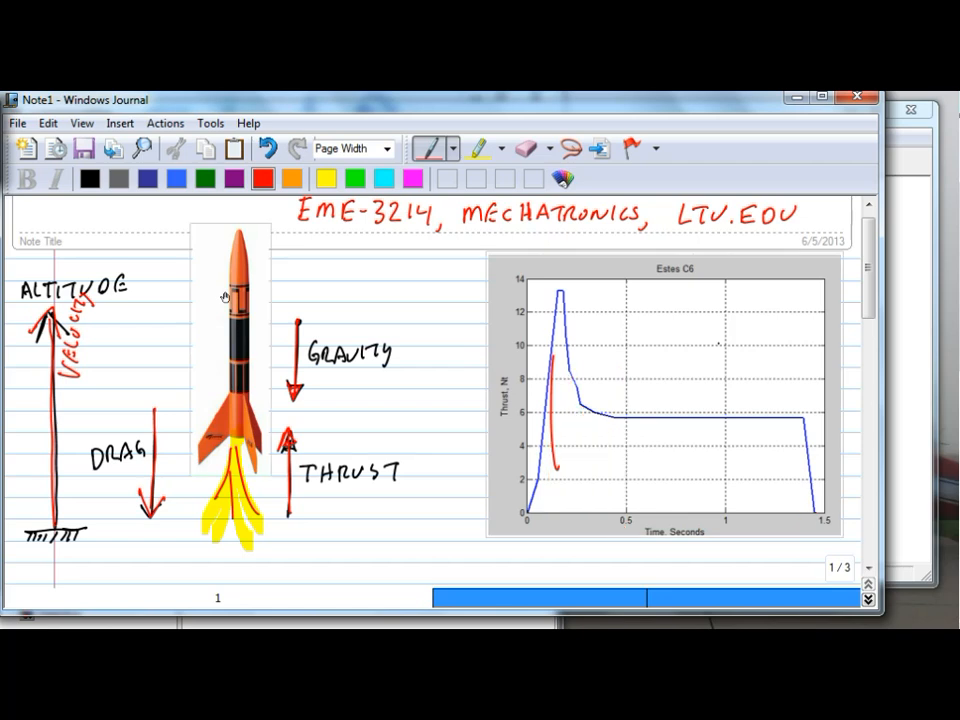
key(ctrl+z)
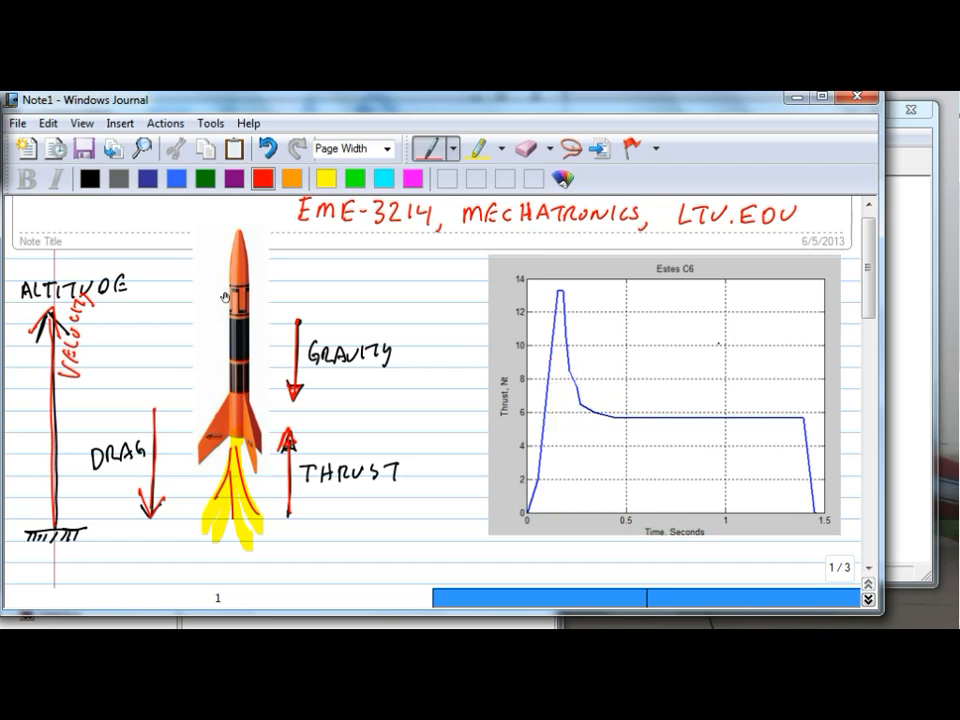
Undo the red handwritten note, the underlines and the tick on the Engine mass line of the equations page.
scroll(225, 297, down, 5)
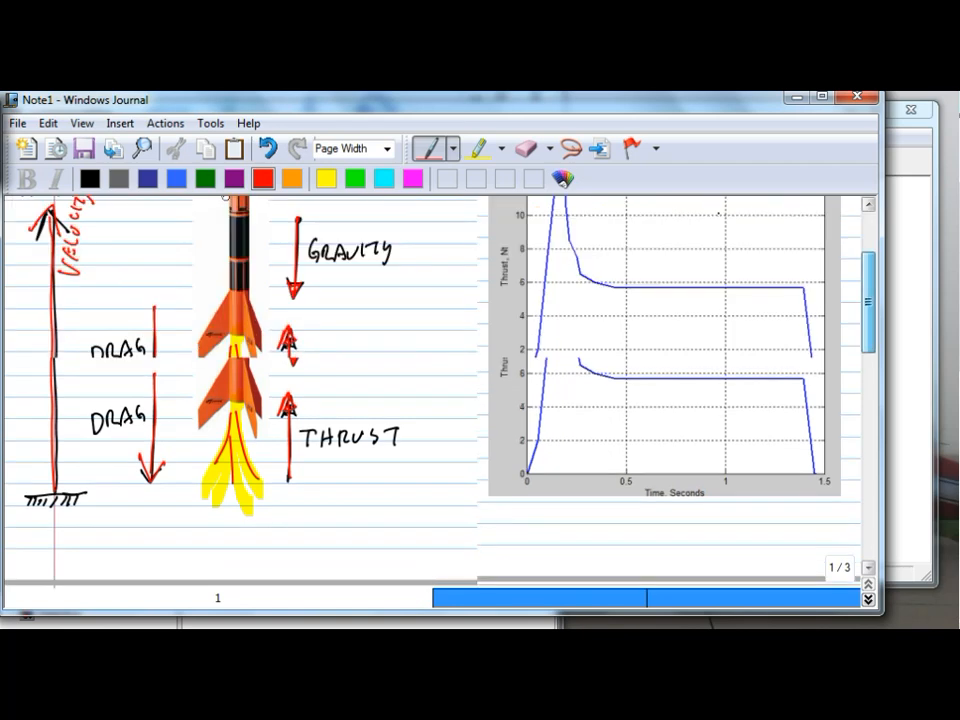
scroll(430, 420, down, 2)
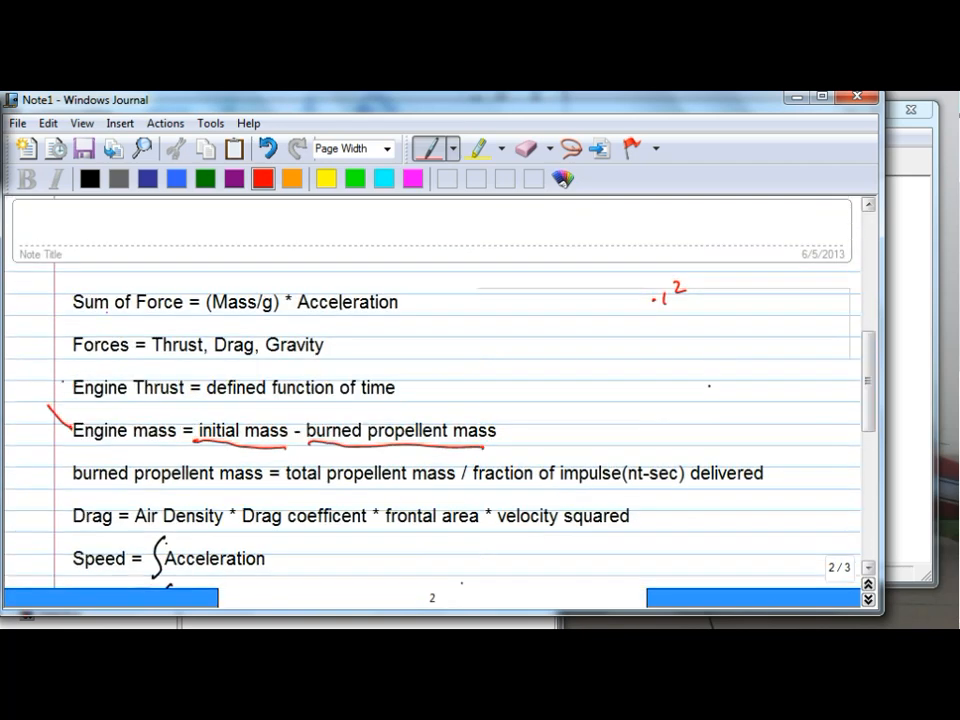
key(ctrl+z)
key(ctrl+z)
key(ctrl+z)
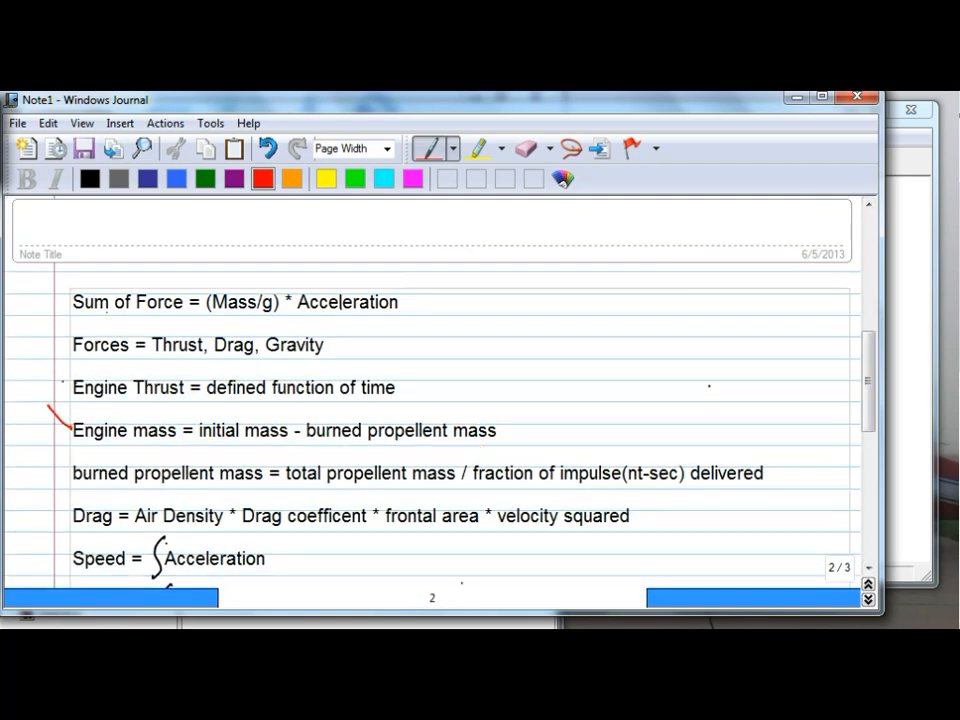
key(ctrl+z)
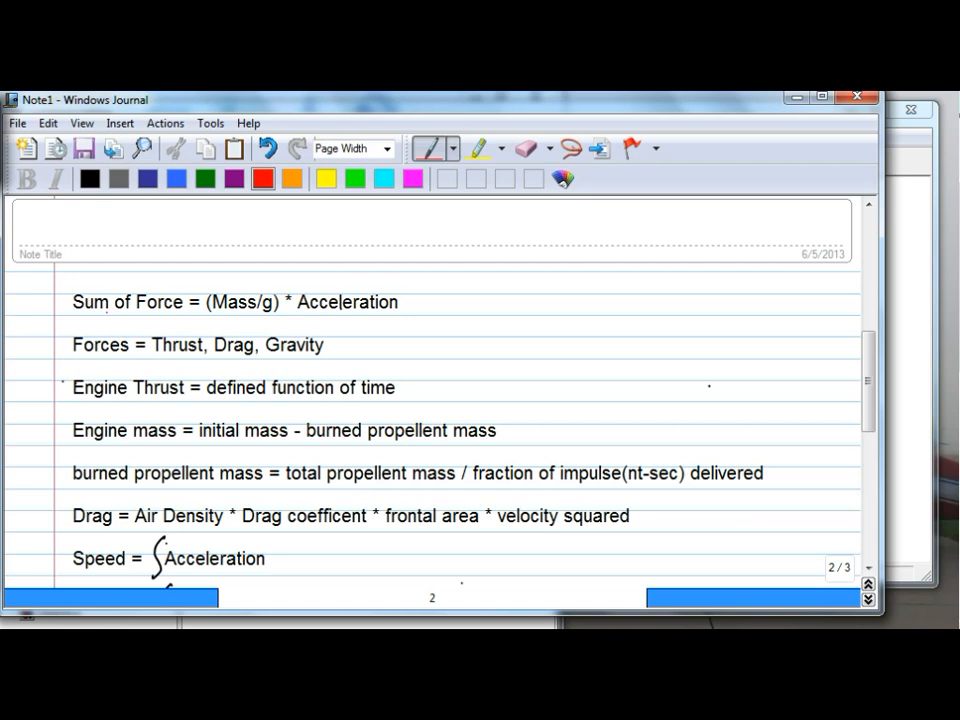
Underline in red "burned", "propellent", "fraction of impulse(nt-sec)" and "delivered" in the burned propellent mass equation.
drag(73, 487, 143, 486)
drag(306, 487, 381, 482)
drag(474, 476, 687, 487)
drag(693, 485, 745, 481)
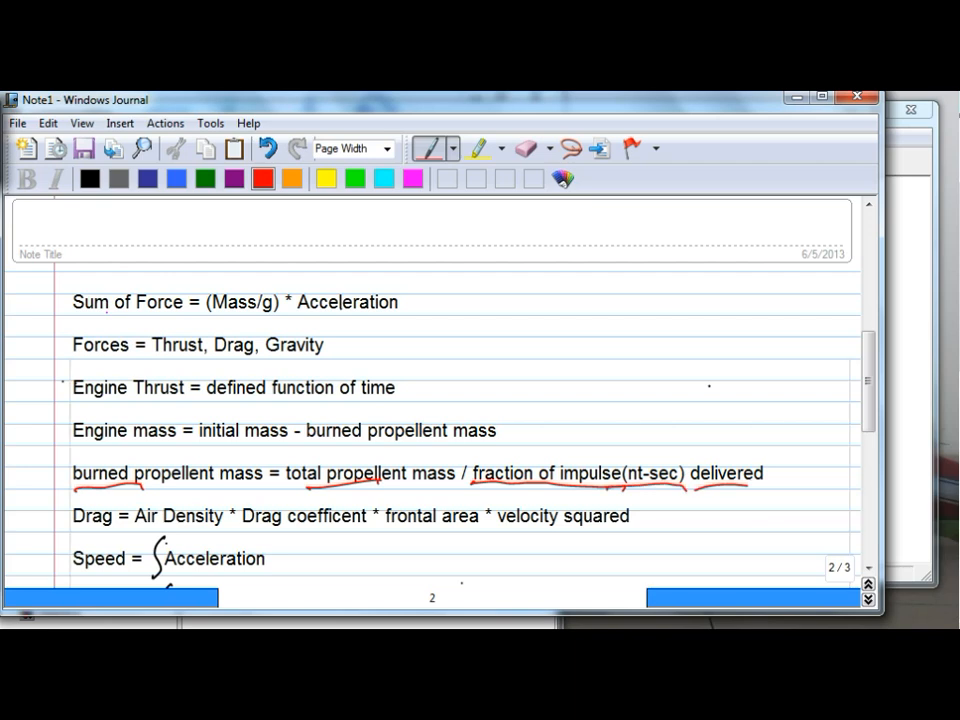
Undo the red underlines on the burned propellent mass equation.
key(ctrl+z)
key(ctrl+z)
key(ctrl+z)
key(ctrl+z)
key(ctrl+z)
Underline Air Density, Drag coefficent, frontal area and velocity squared in red in the Drag equation.
drag(142, 525, 196, 520)
drag(257, 523, 318, 521)
drag(393, 522, 444, 520)
drag(530, 524, 585, 523)
Circle Acceleration in the force equation, and underline Speed and Altitude in the two integral equations in red.
drag(868, 381, 868, 434)
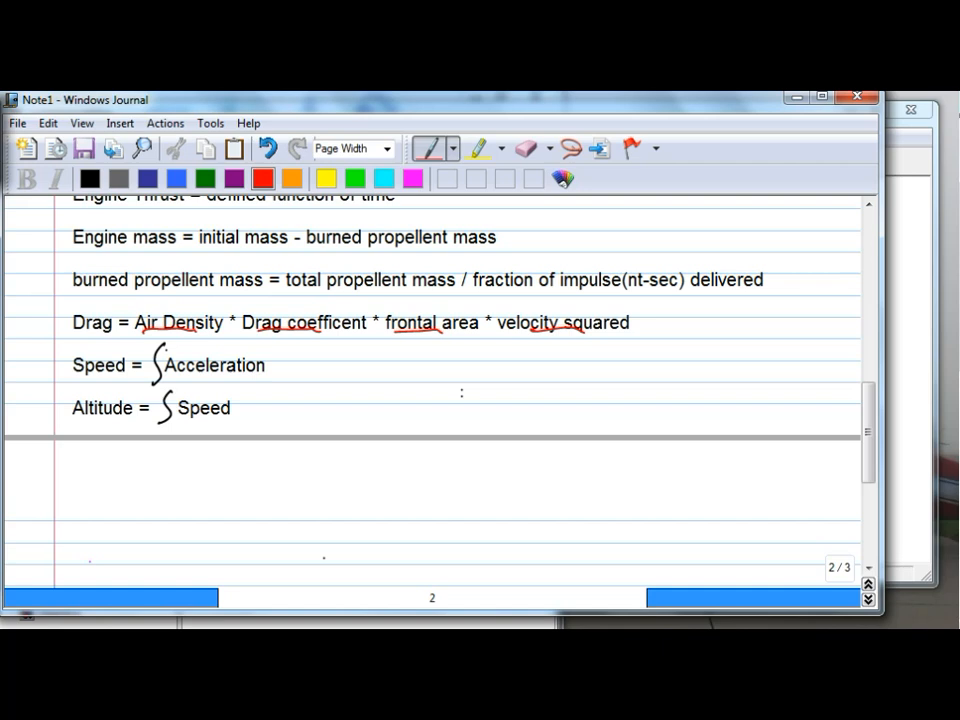
scroll(461, 392, up, 5)
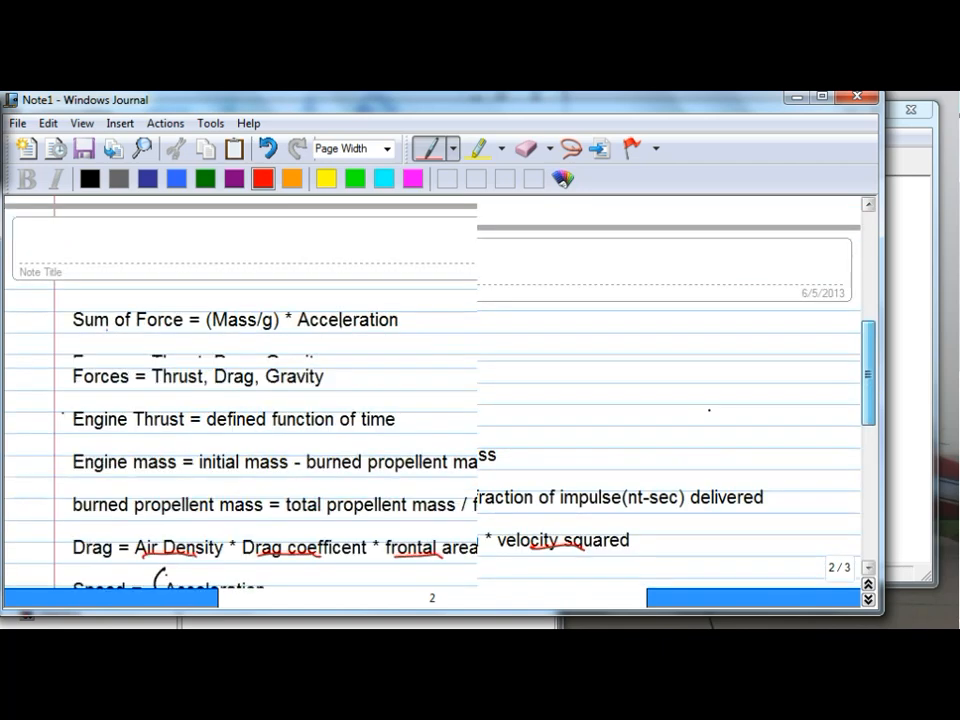
drag(394, 293, 300, 292)
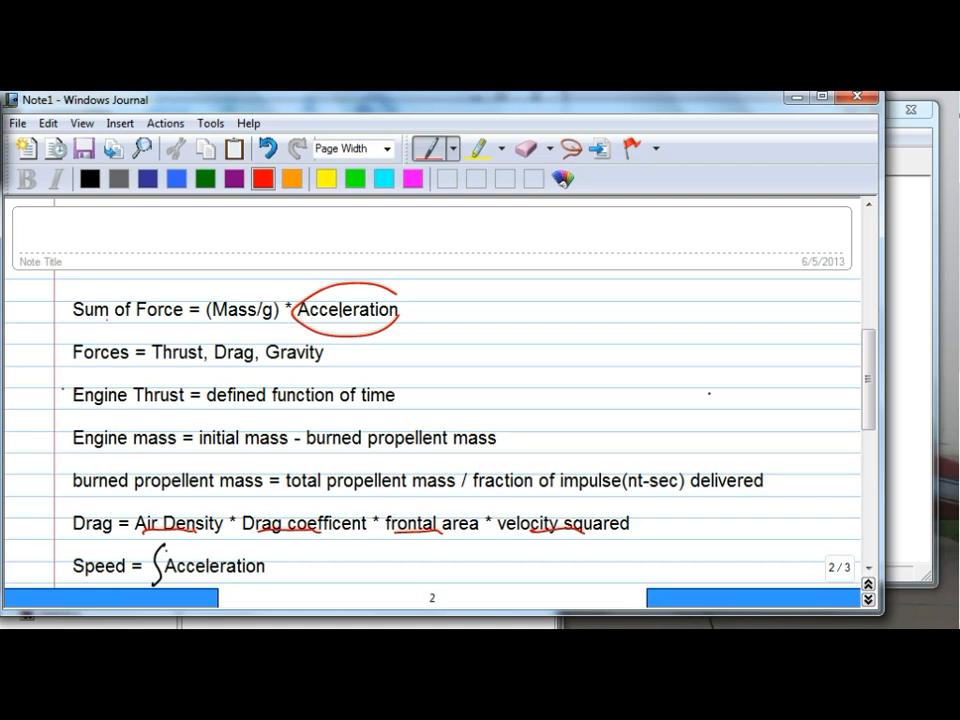
scroll(461, 430, down, 5)
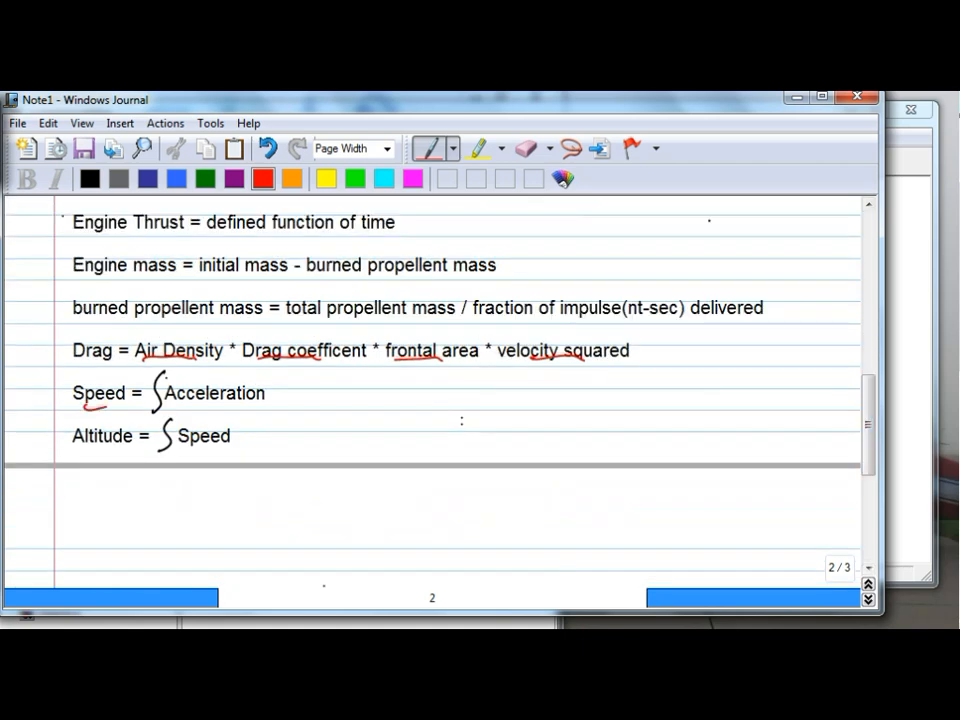
drag(184, 443, 217, 444)
drag(75, 443, 118, 444)
Undo the red circle and all the red underlines on the equations page.
scroll(432, 390, down, 10)
scroll(432, 390, up, 6)
scroll(432, 390, up, 4)
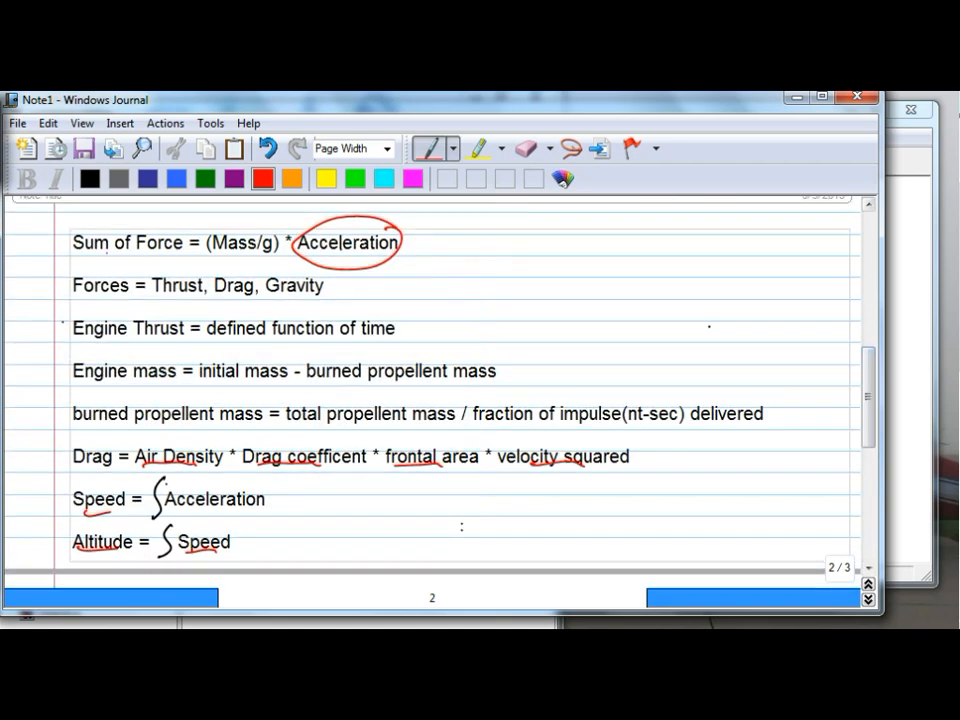
key(ctrl+z)
key(ctrl+z)
key(ctrl+z)
key(ctrl+z)
key(ctrl+z)
key(ctrl+z)
key(ctrl+z)
key(ctrl+z)
key(ctrl+z)
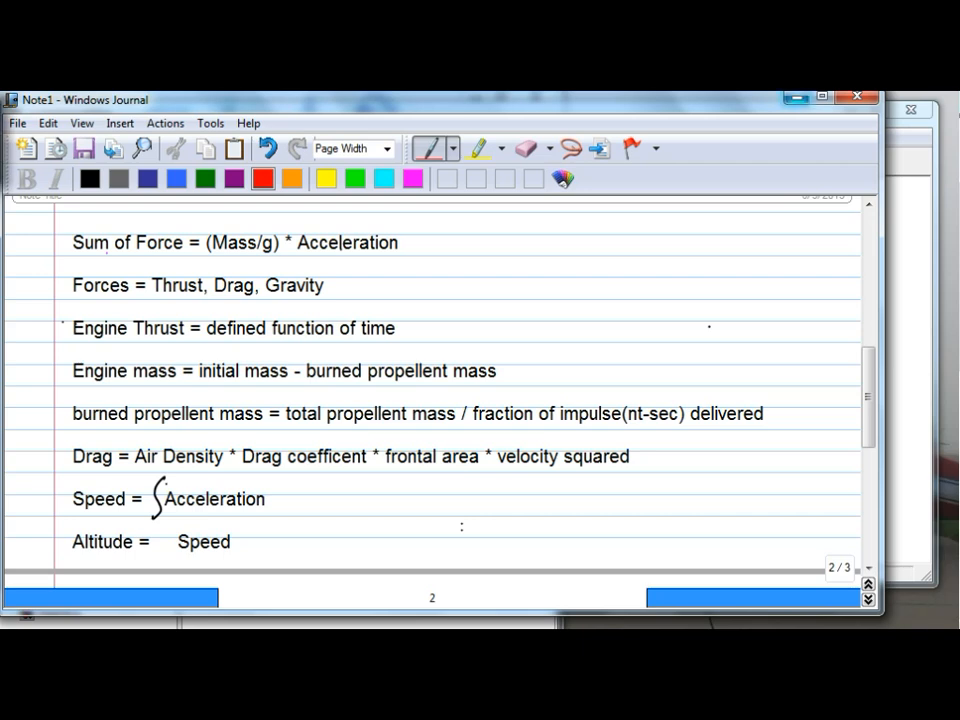
Switch from the notes to the rocketsimulation Simulink model, shift the DetermineDrag block slightly right and select the Engine block.
click(797, 98)
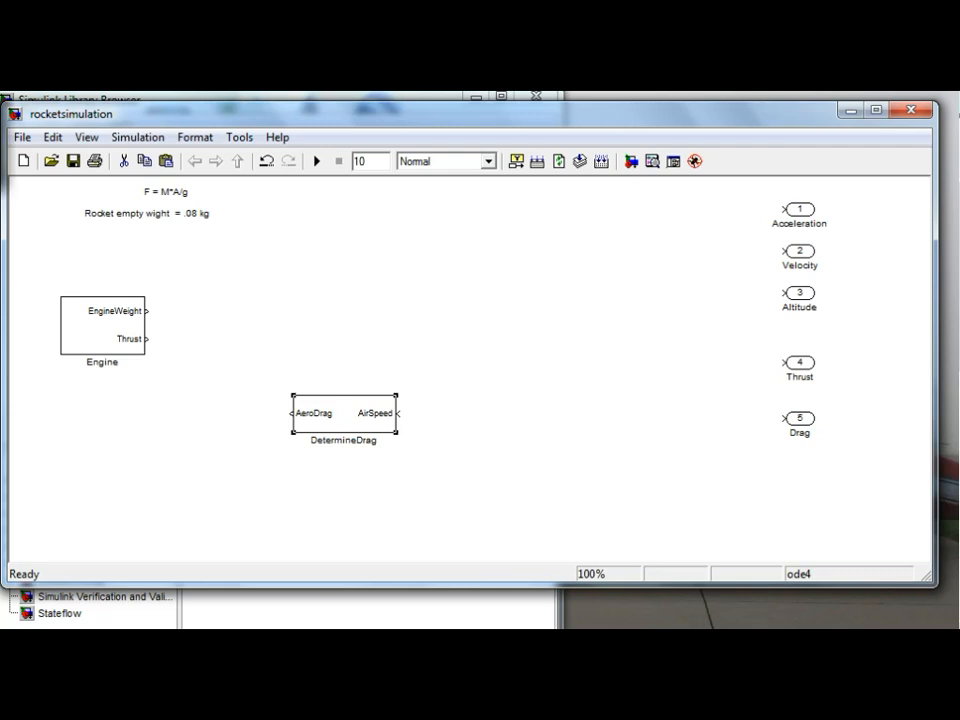
click(480, 330)
drag(344, 413, 353, 413)
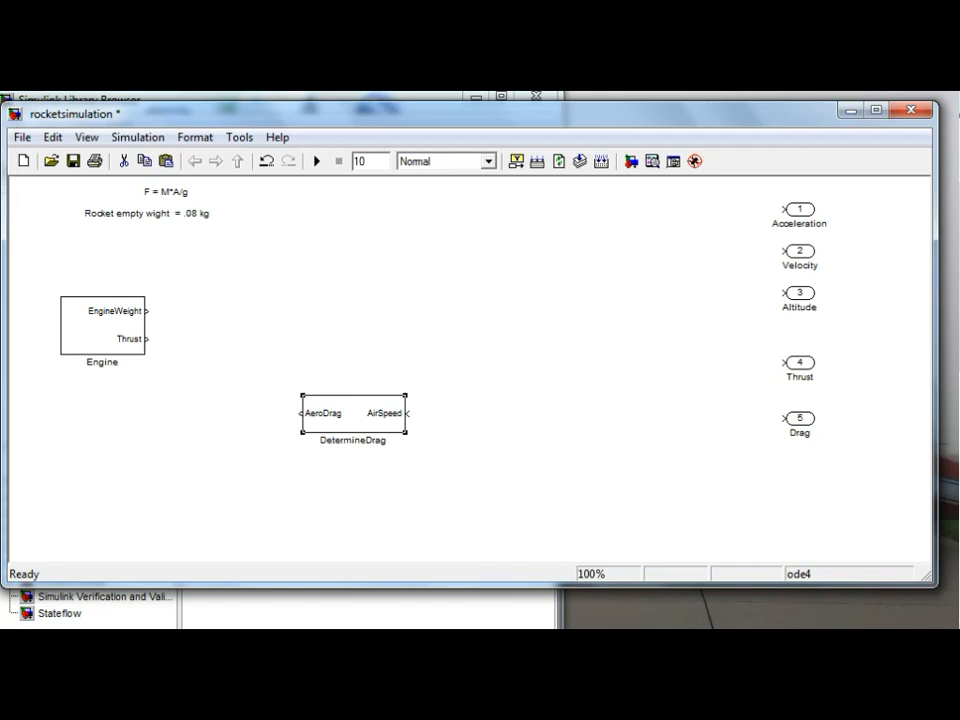
click(90, 328)
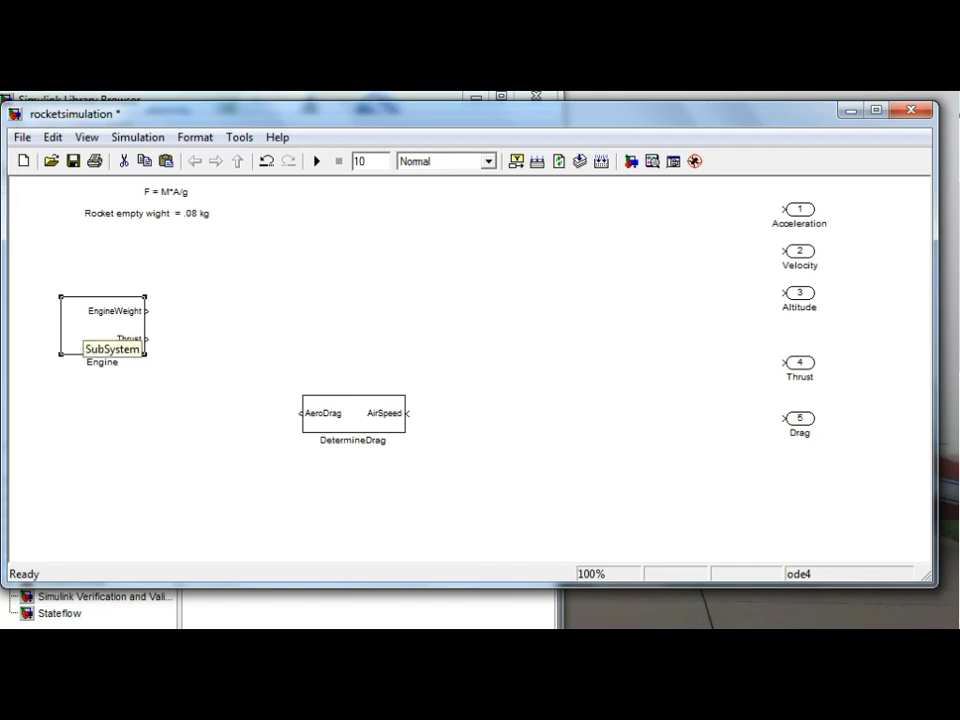
Add a Subsystem block from the Ports & Subsystems library to the model, between DetermineDrag and the outports.
key(alt+Tab)
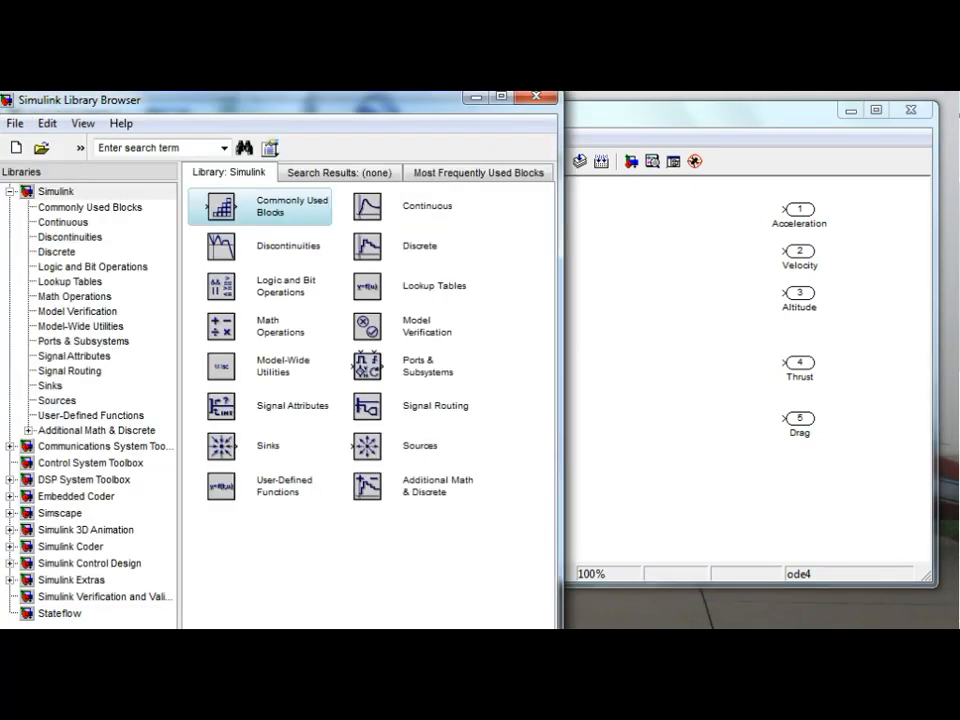
click(83, 341)
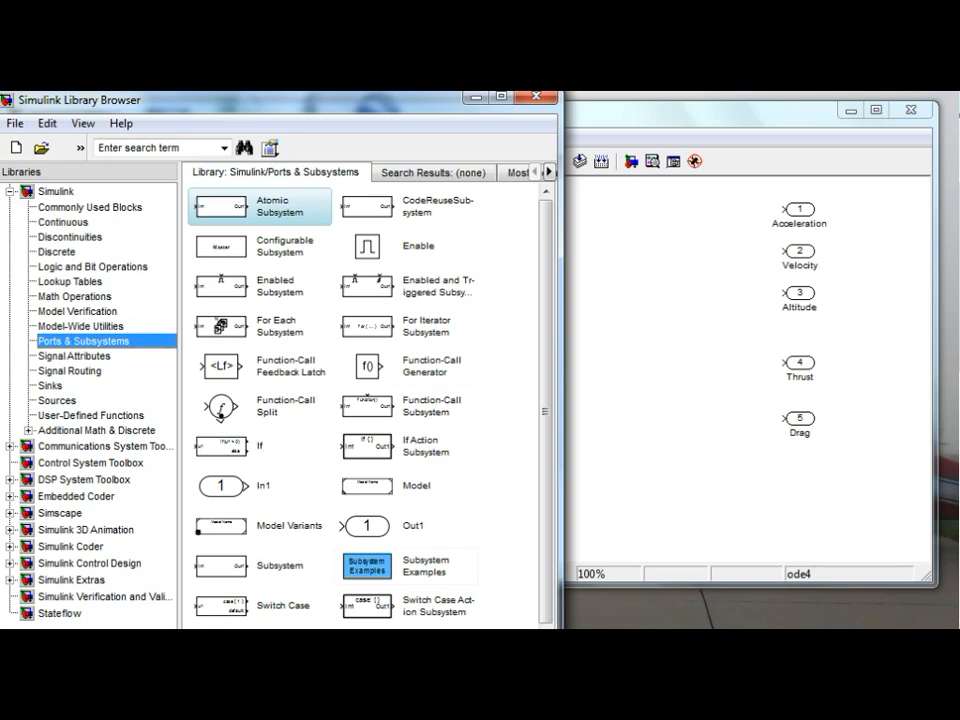
click(222, 566)
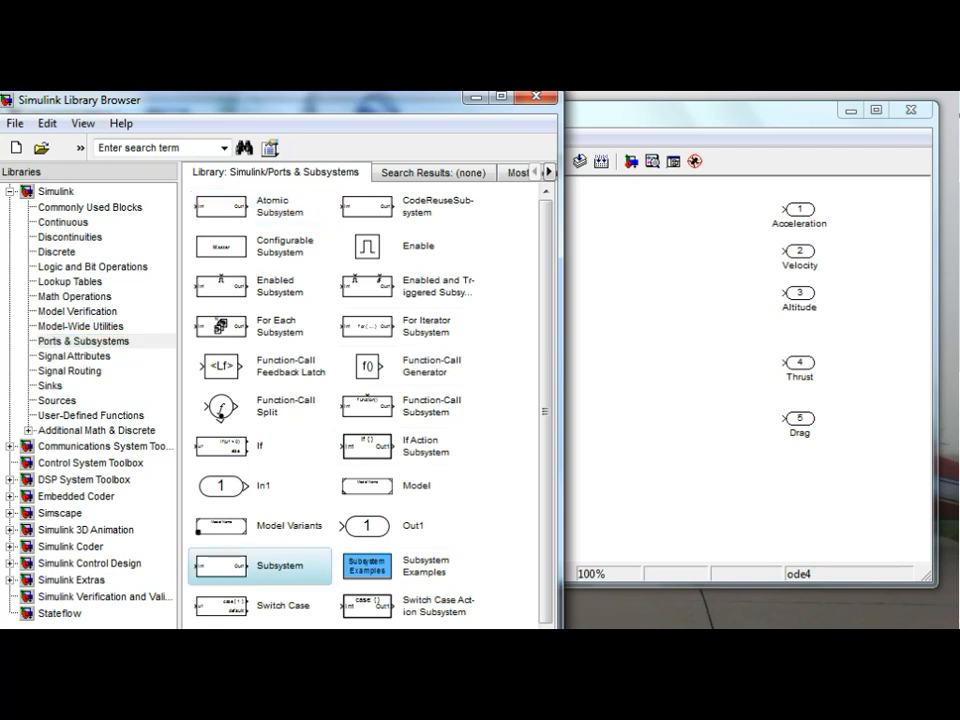
drag(222, 566, 628, 362)
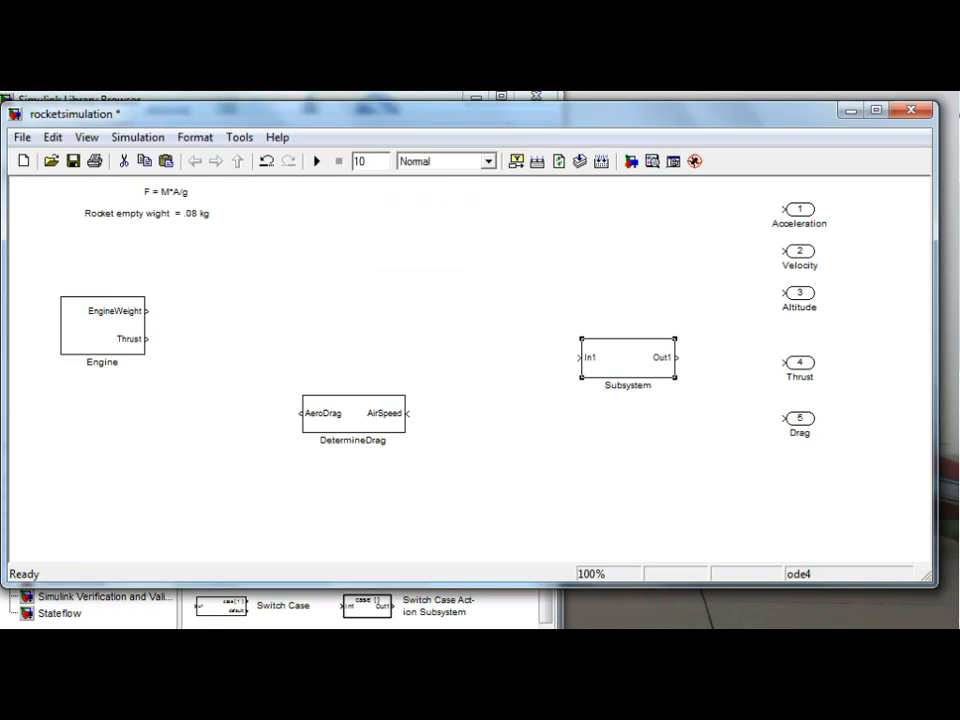
Delete the added Subsystem block from the model and bring the Simulink Library Browser back to the front.
click(624, 386)
click(628, 362)
right_click(627, 231)
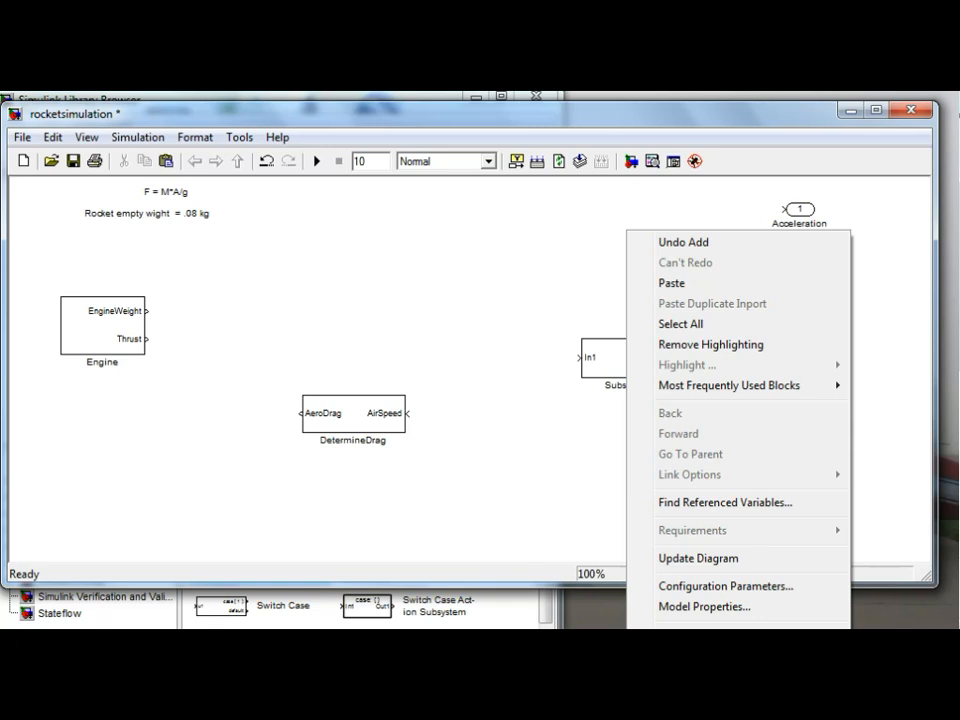
click(607, 360)
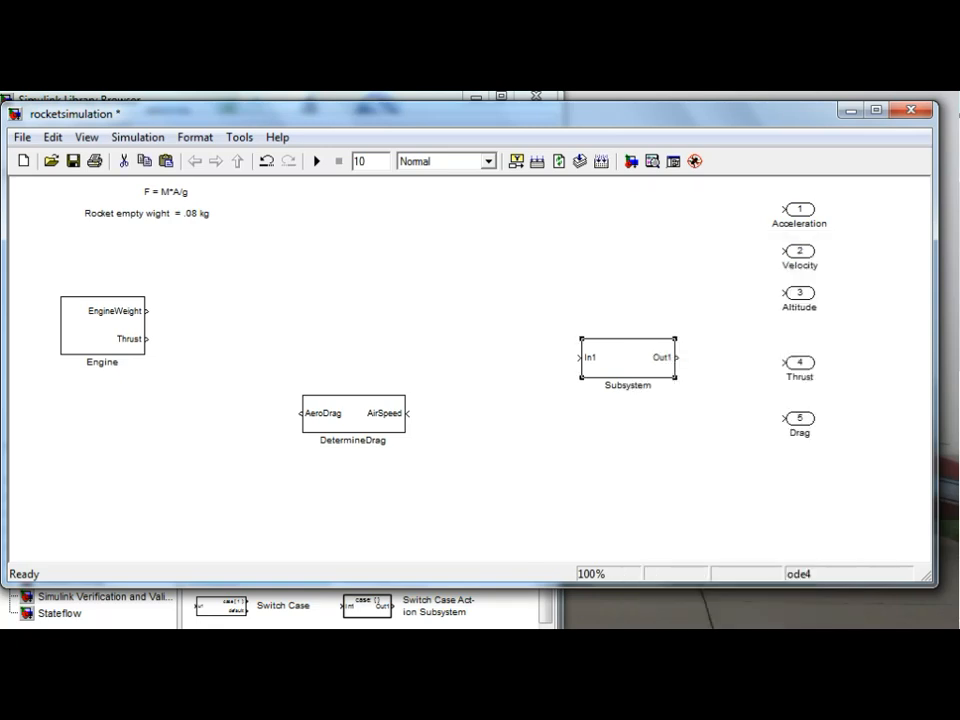
key(Delete)
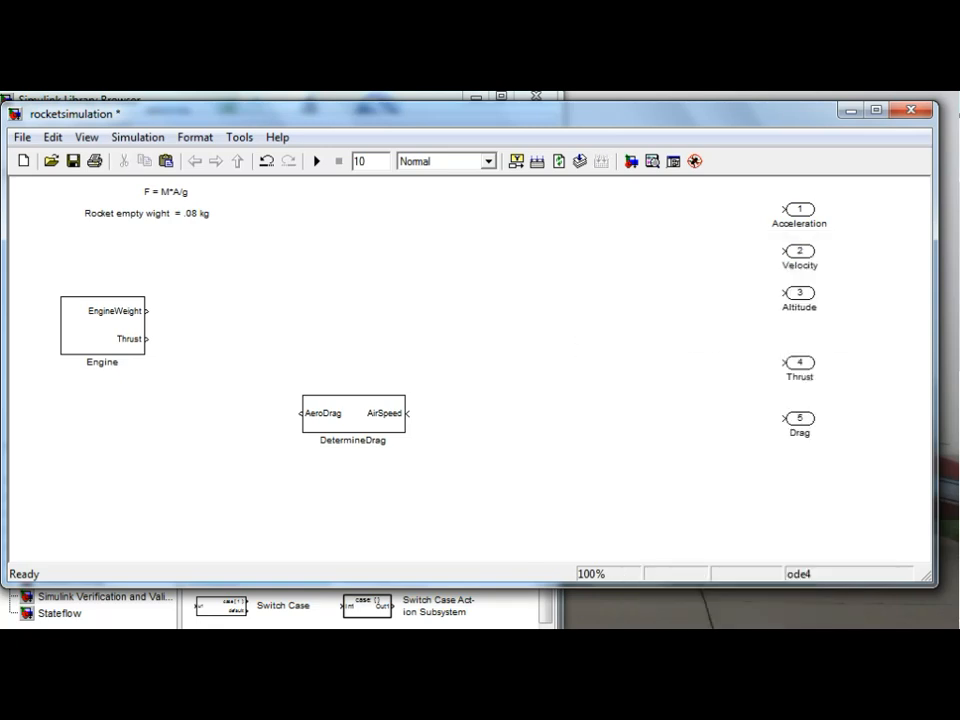
key(alt+Tab)
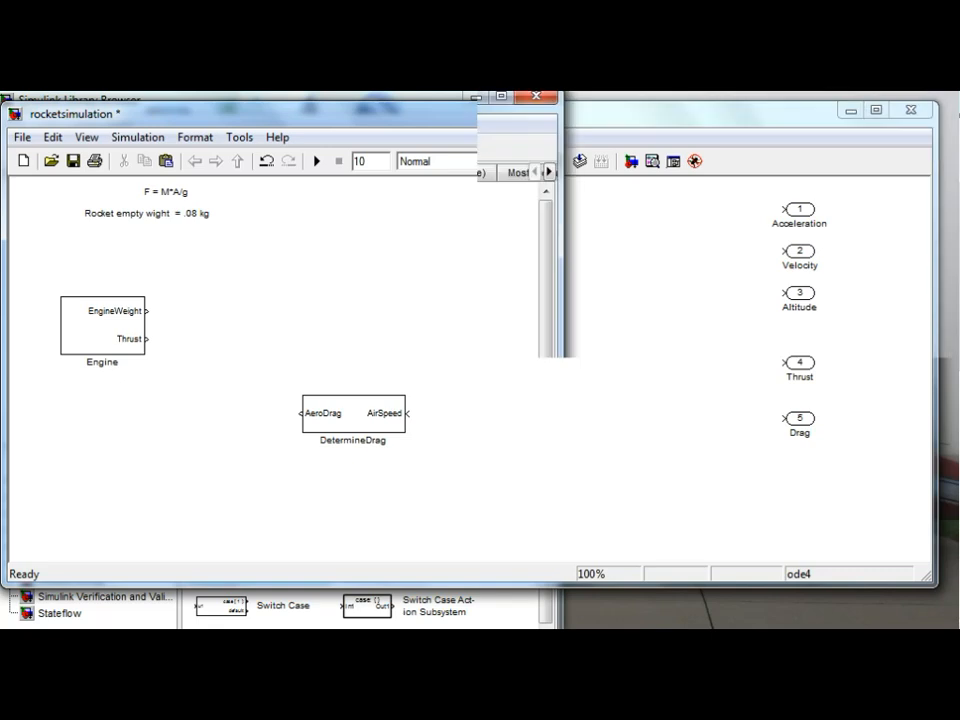
Show the Out1 block in the Simulink Sinks library and select the five outports in the rocketsimulation model.
click(50, 386)
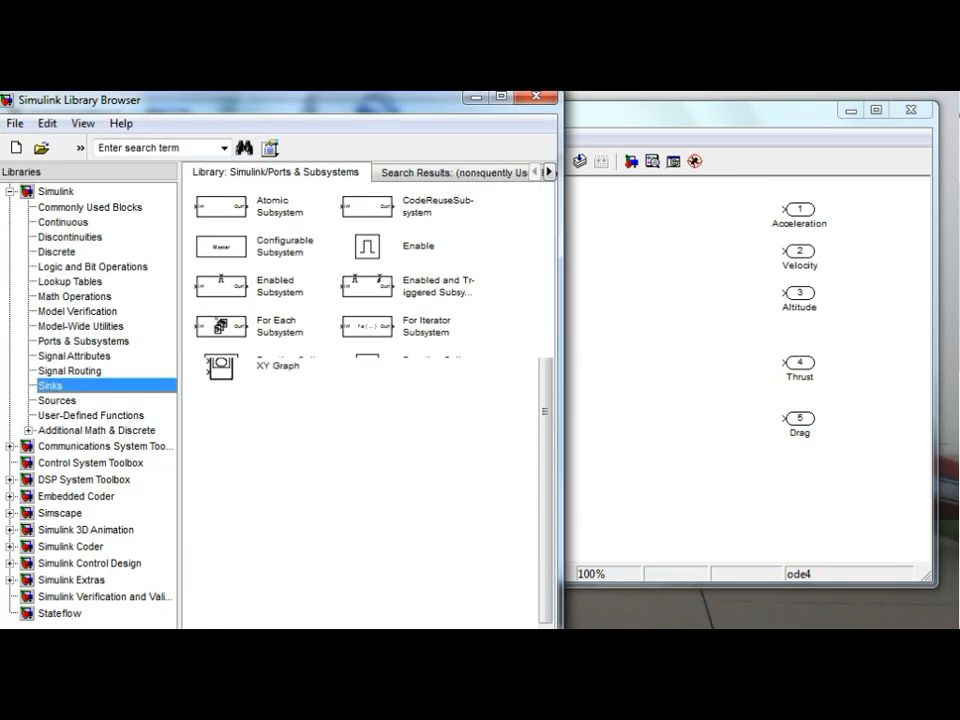
click(221, 246)
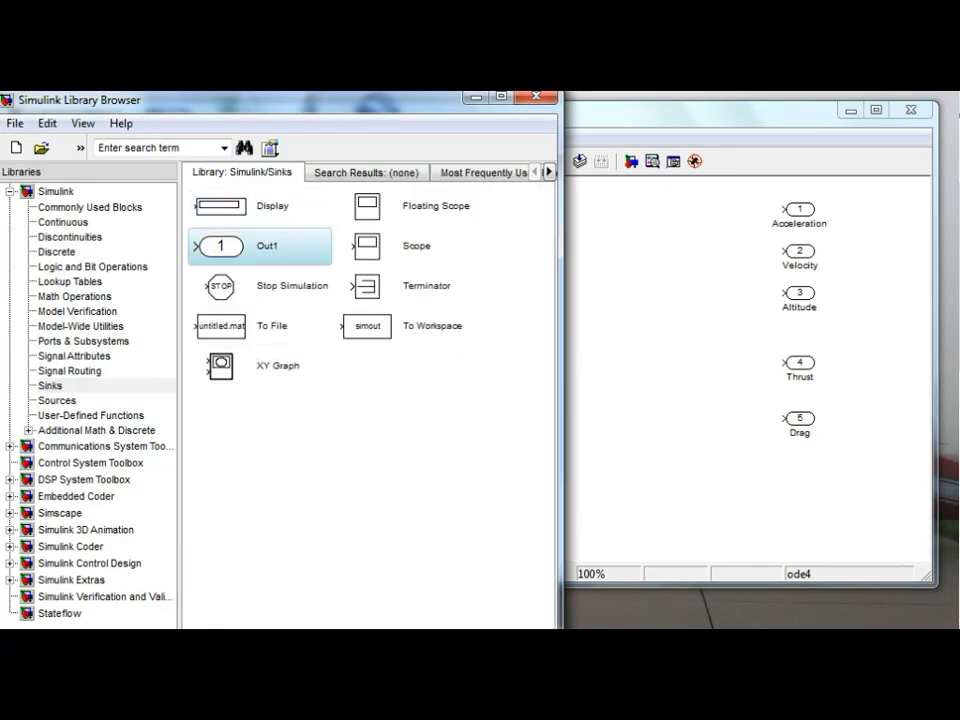
key(alt+Tab)
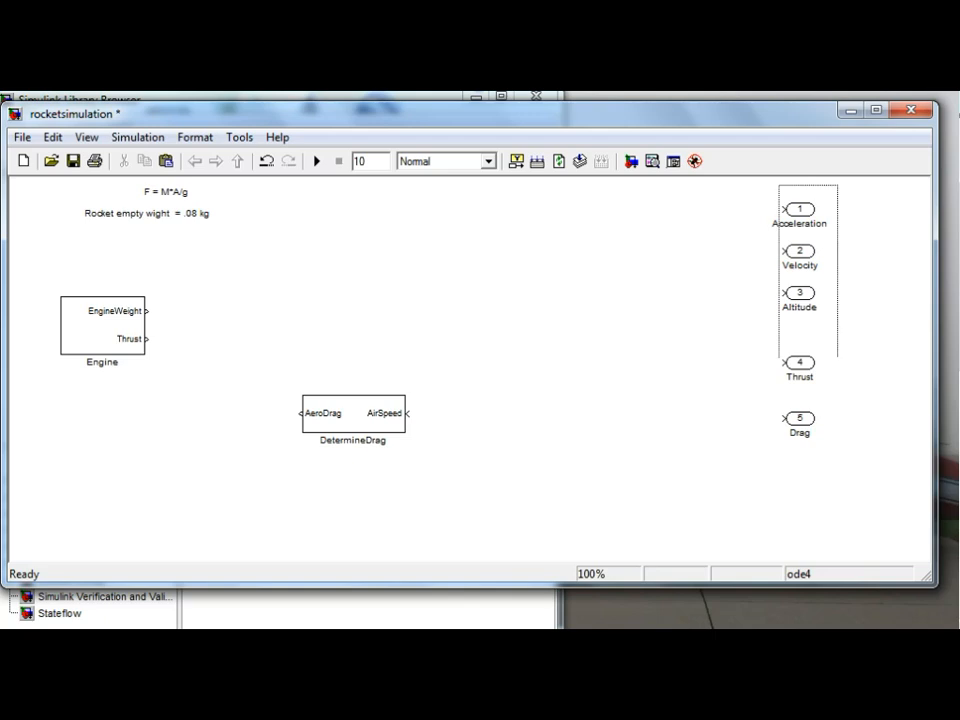
drag(838, 357, 840, 445)
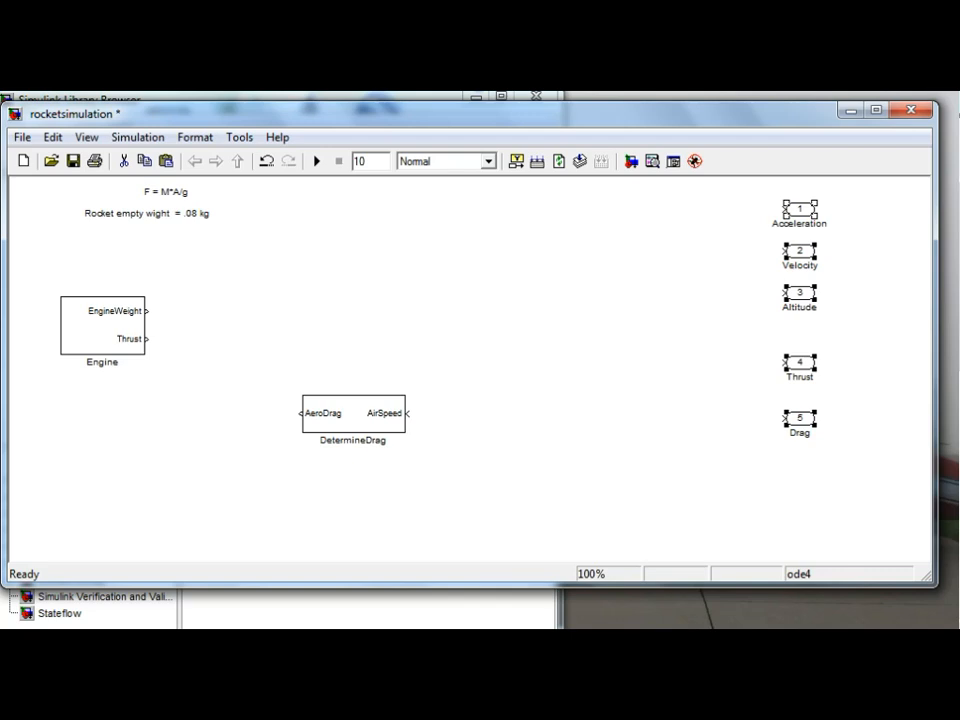
click(840, 445)
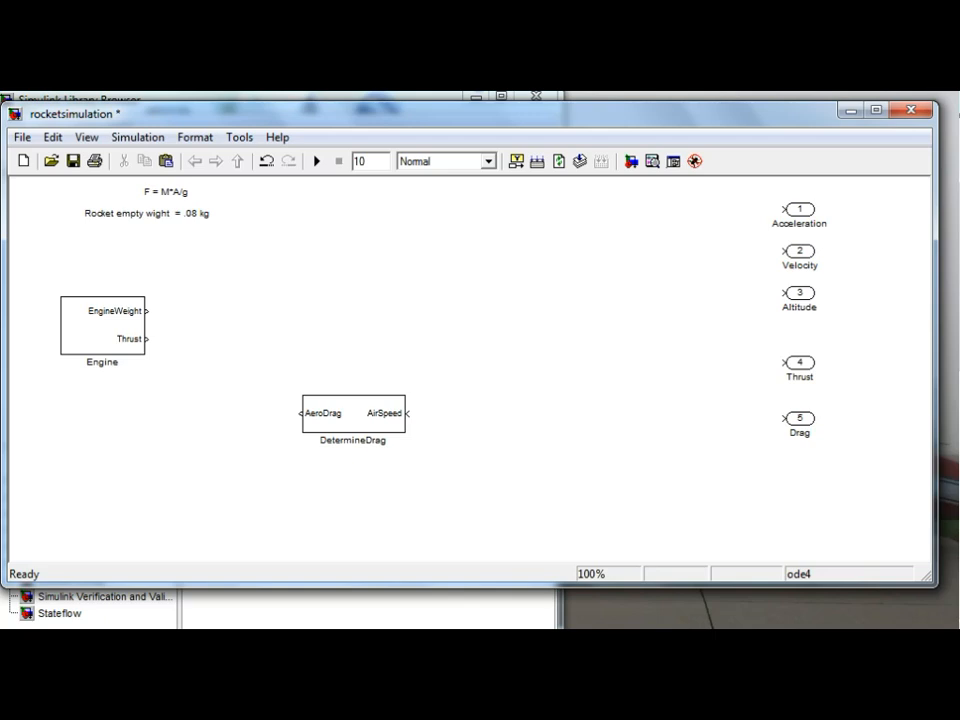
Highlight the force equation and empty weight notes, and open the Engine subsystem at its equation notes.
drag(76, 182, 233, 246)
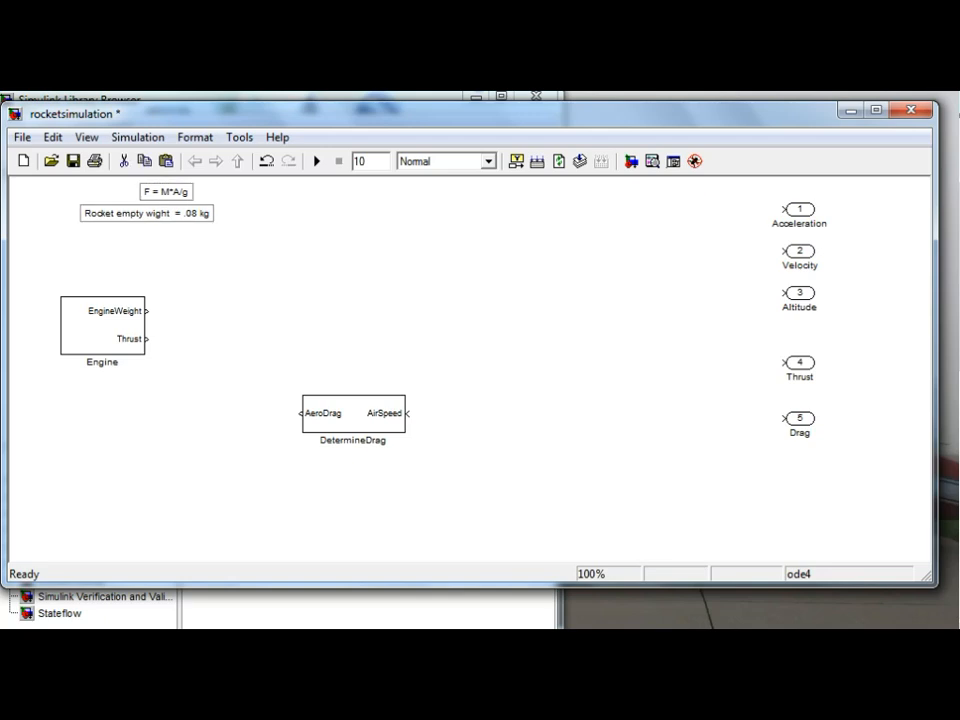
click(237, 250)
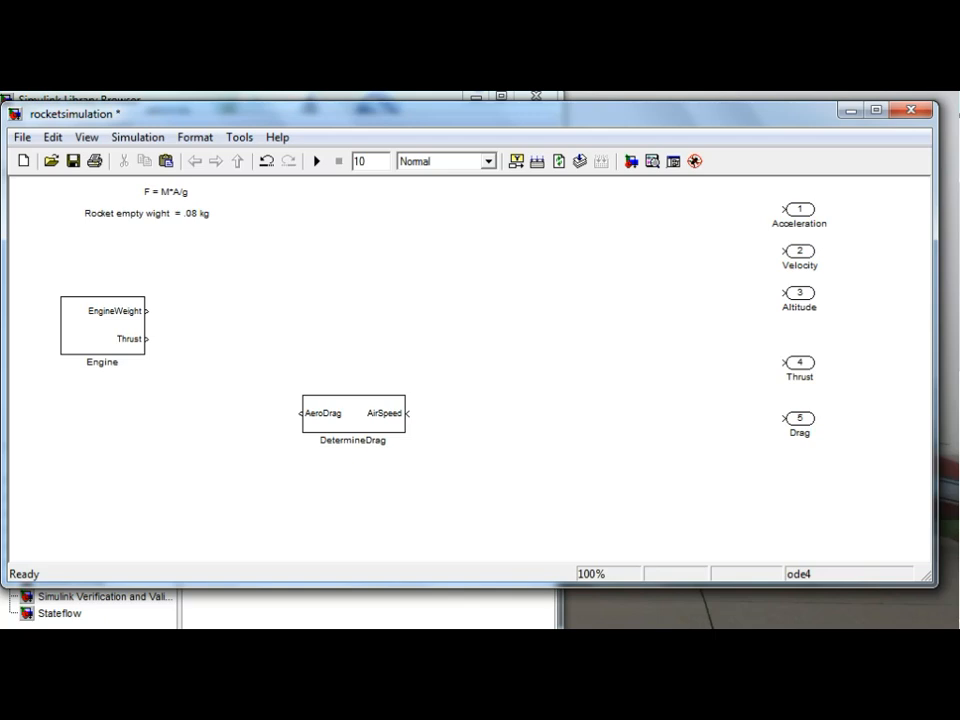
double_click(102, 326)
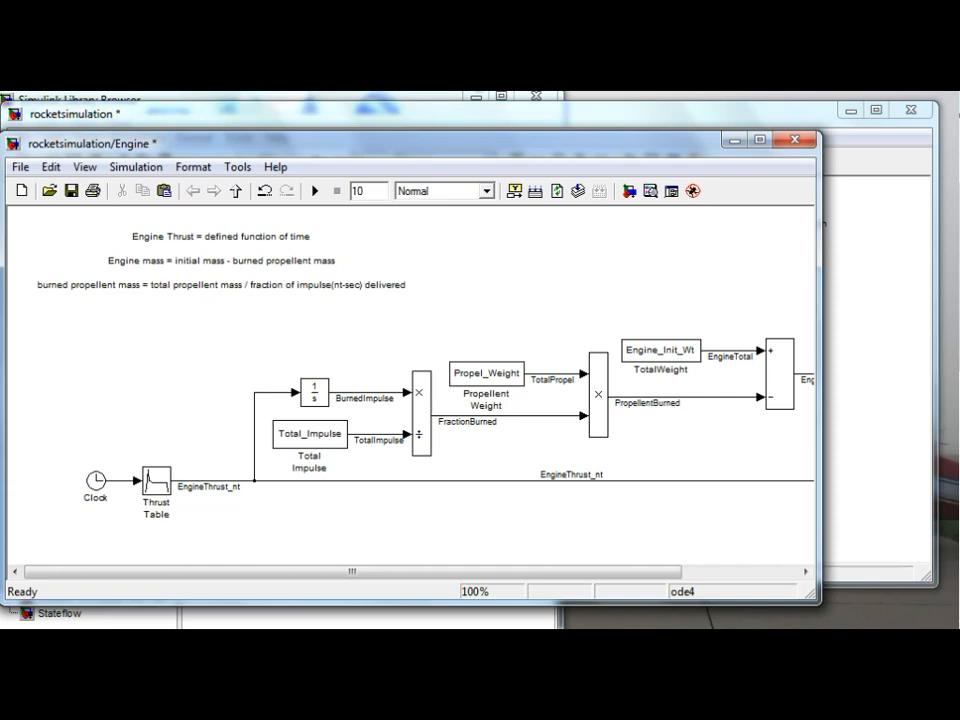
click(405, 285)
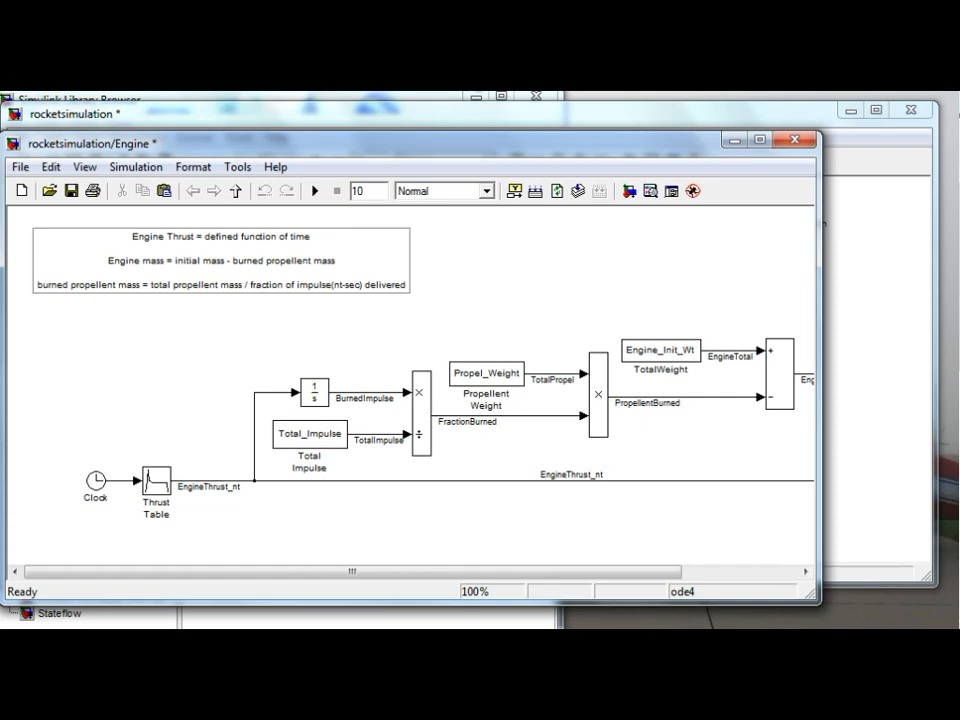
Add a trial text annotation above the Clock block in the Engine subsystem and delete it.
click(91, 350)
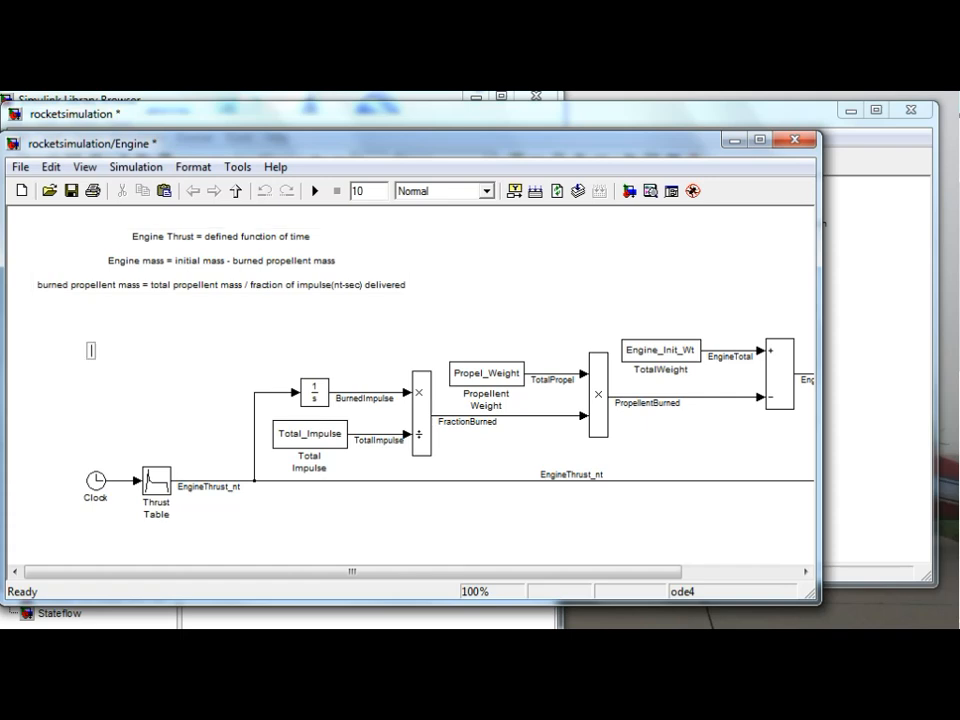
text(e;fljirew)
key(Escape)
click(91, 351)
key(Delete)
Review the thrust and propellent mass equations in the Engine notes and check the Clock block's parameters.
click(242, 236)
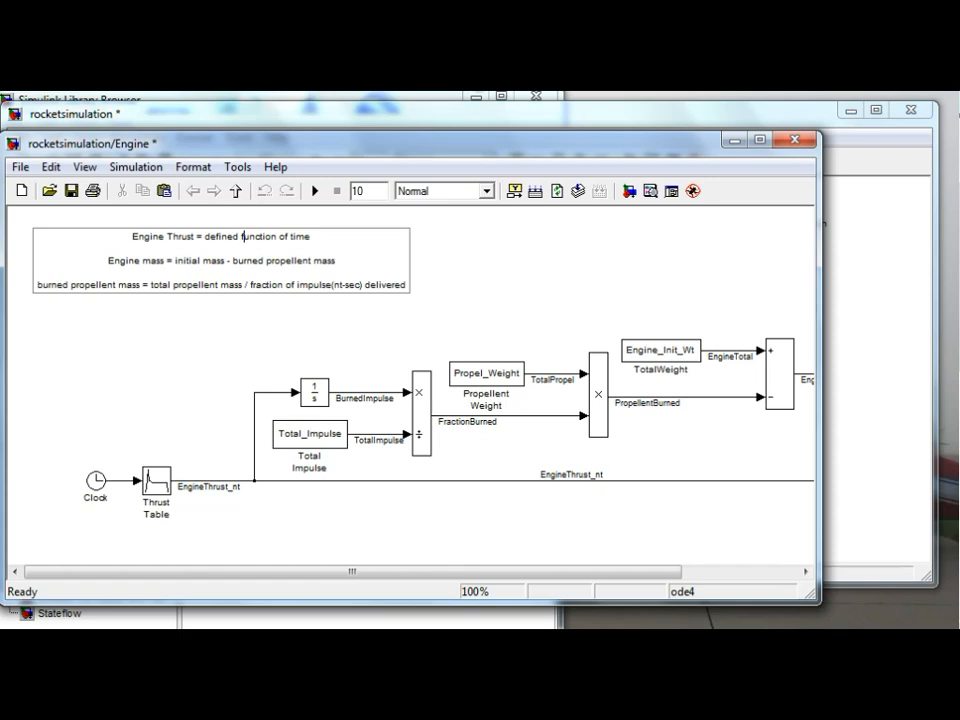
click(272, 261)
click(69, 285)
click(193, 285)
key(Escape)
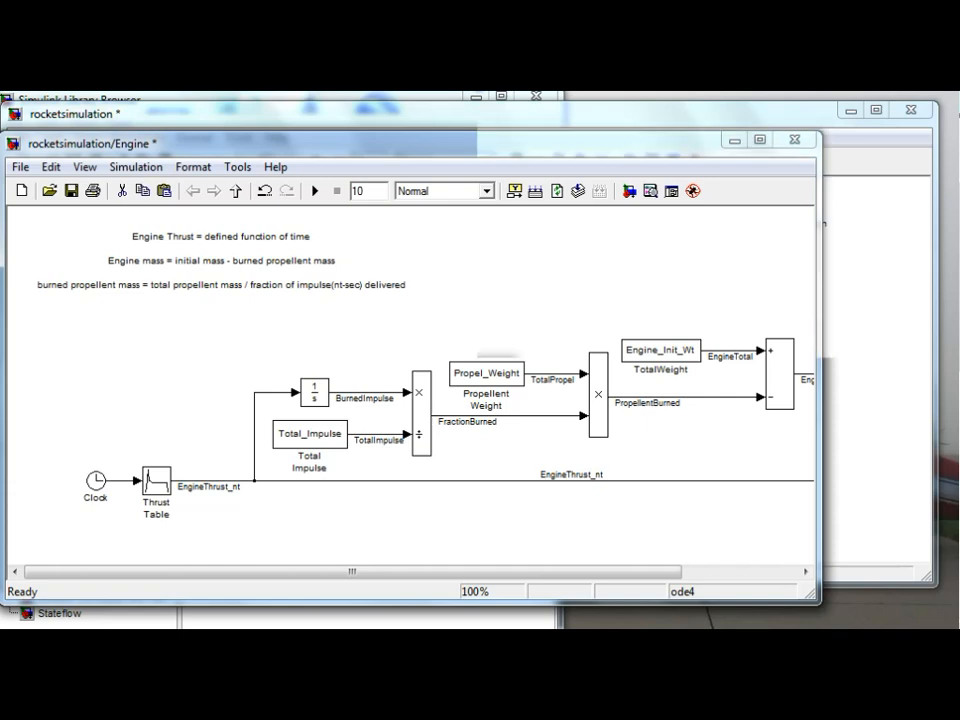
double_click(95, 481)
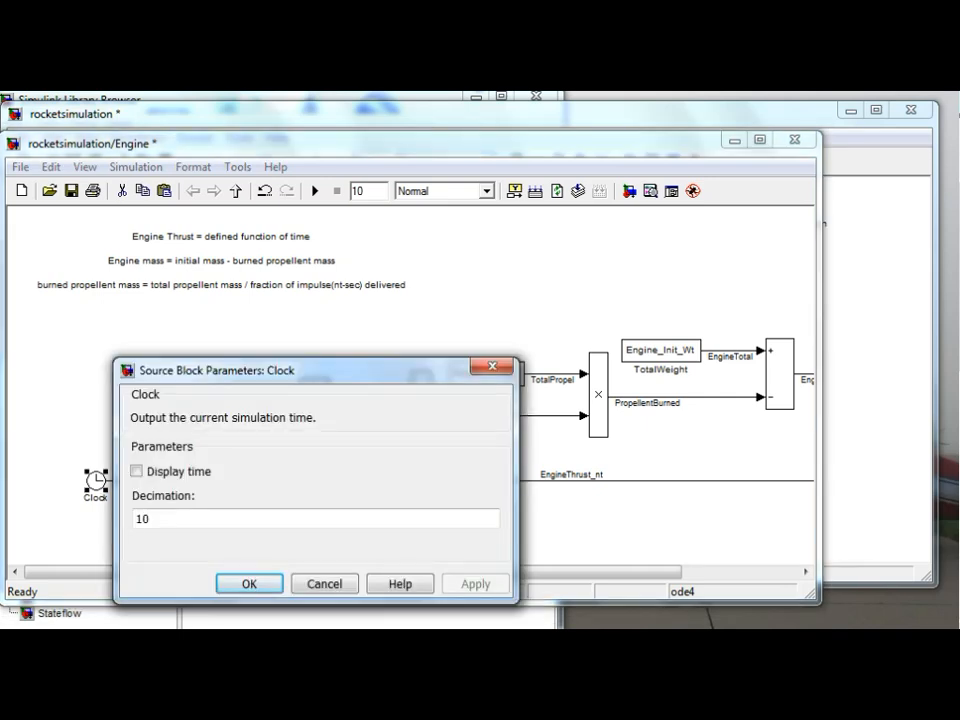
key(Return)
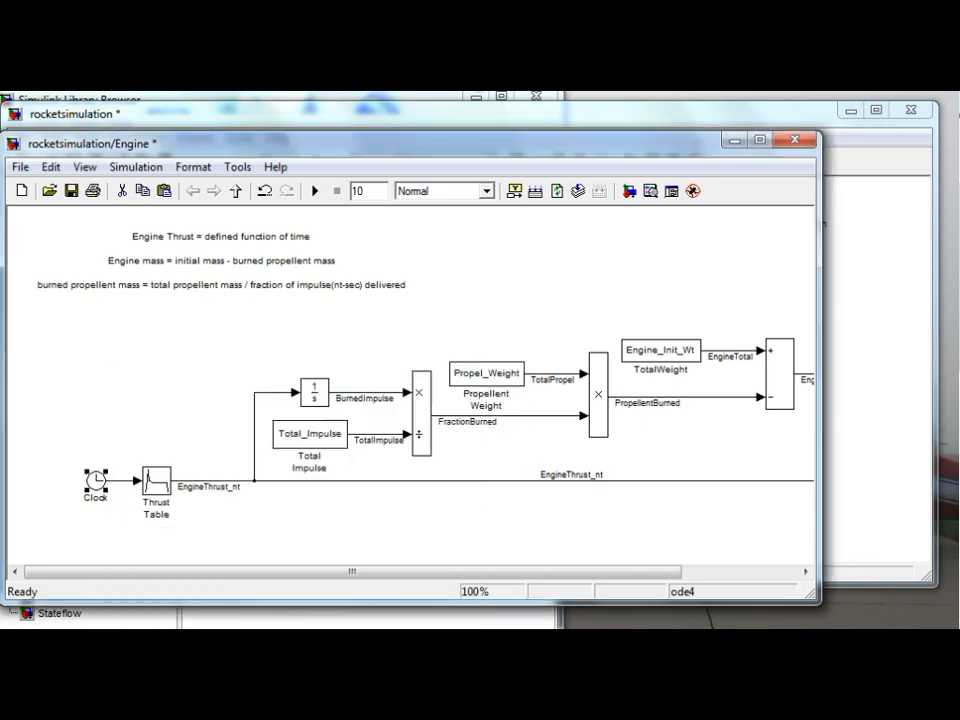
Set the Thrust Table block's vector of input values to Thrust_Time, copying the variable name from the MATLAB Command Window.
double_click(156, 481)
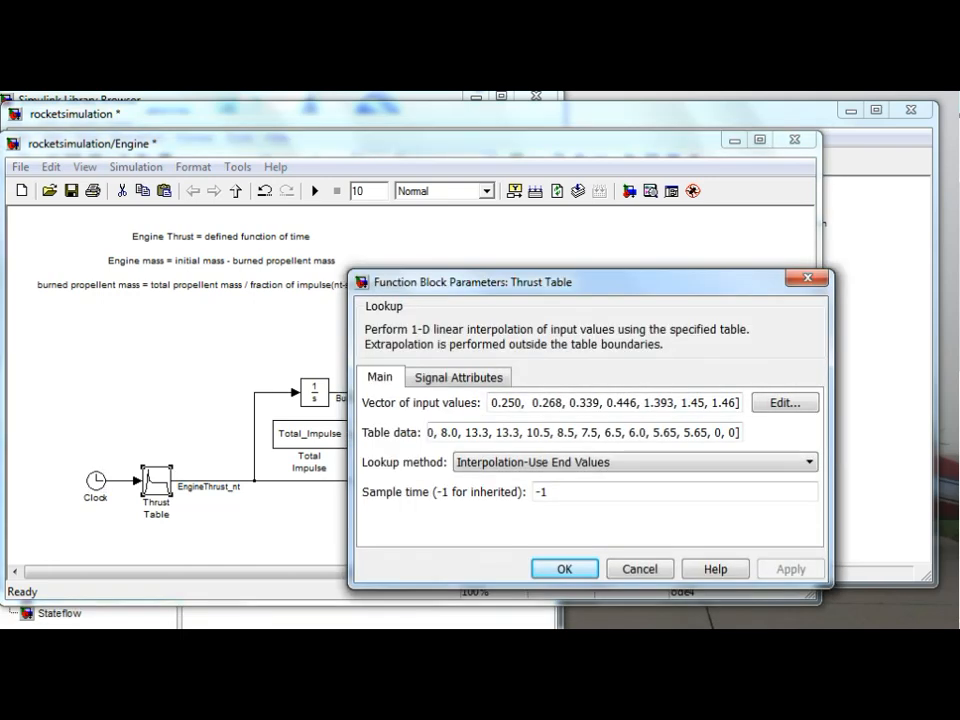
drag(741, 433, 478, 433)
key(shift+Tab)
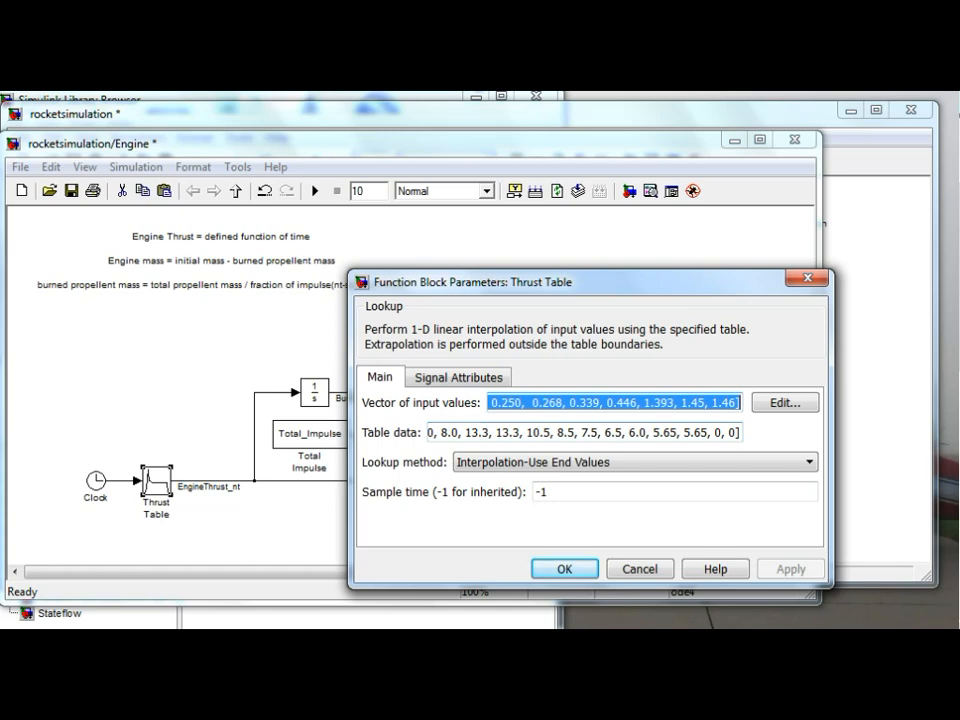
key(alt+Tab)
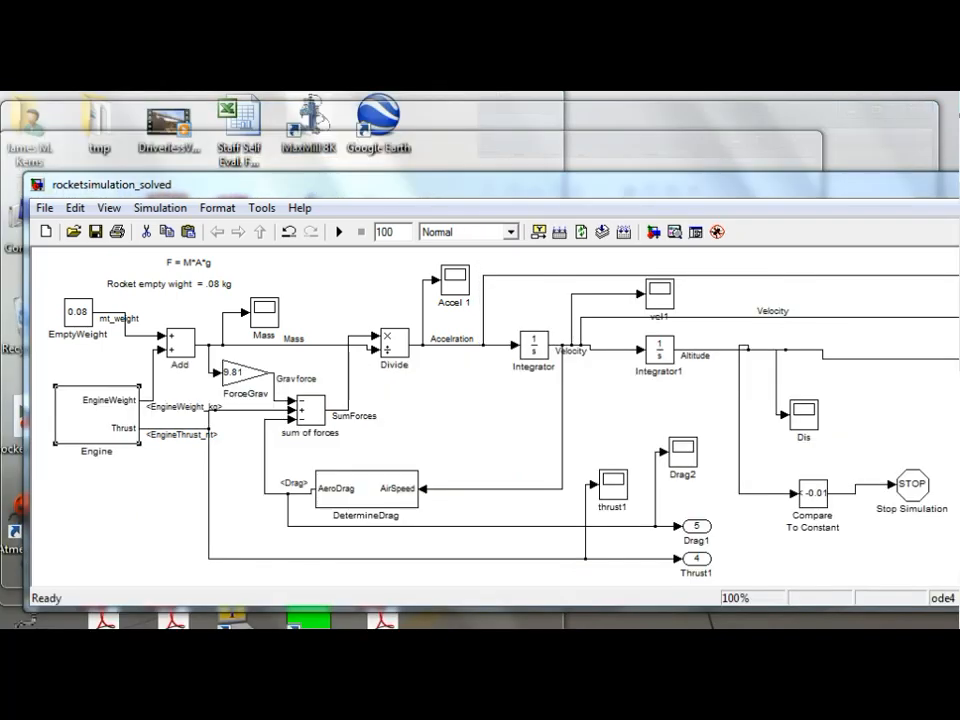
key(alt+Tab)
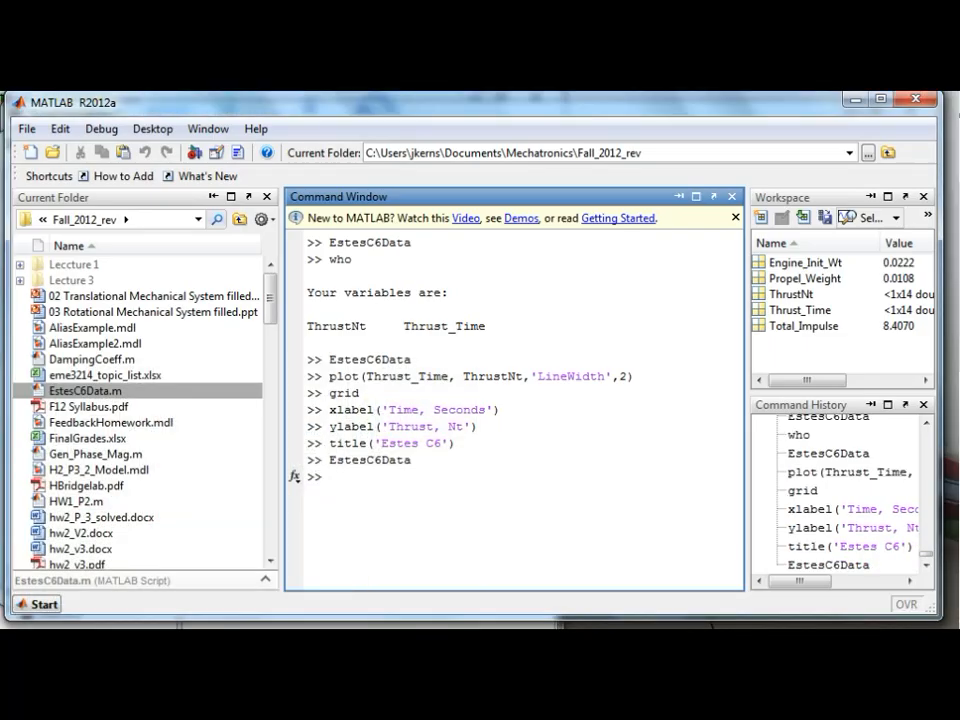
double_click(460, 326)
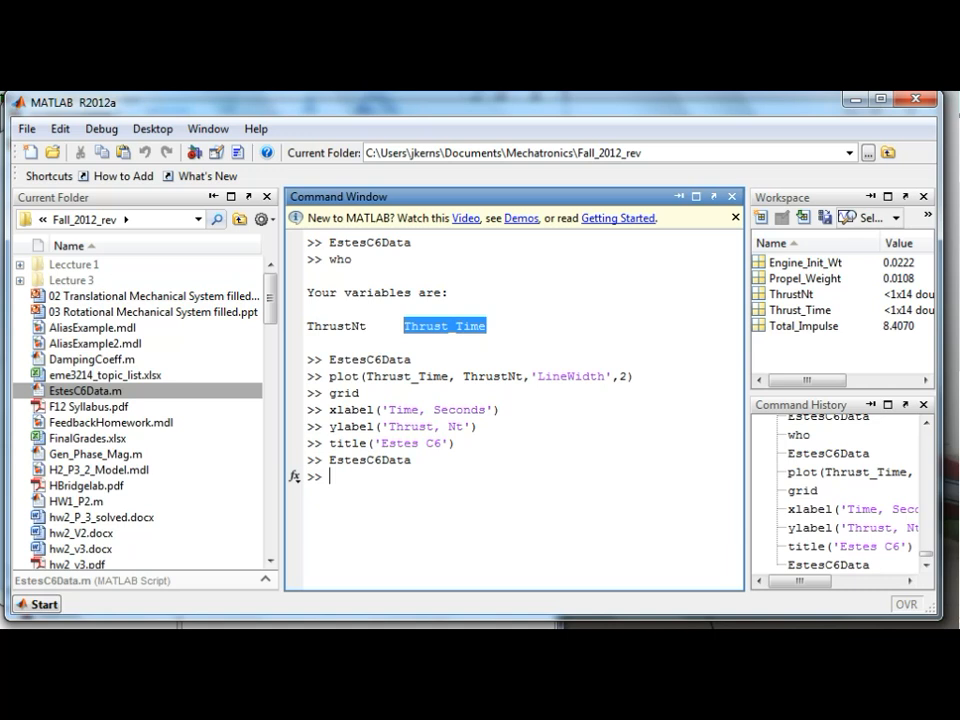
right_click(429, 328)
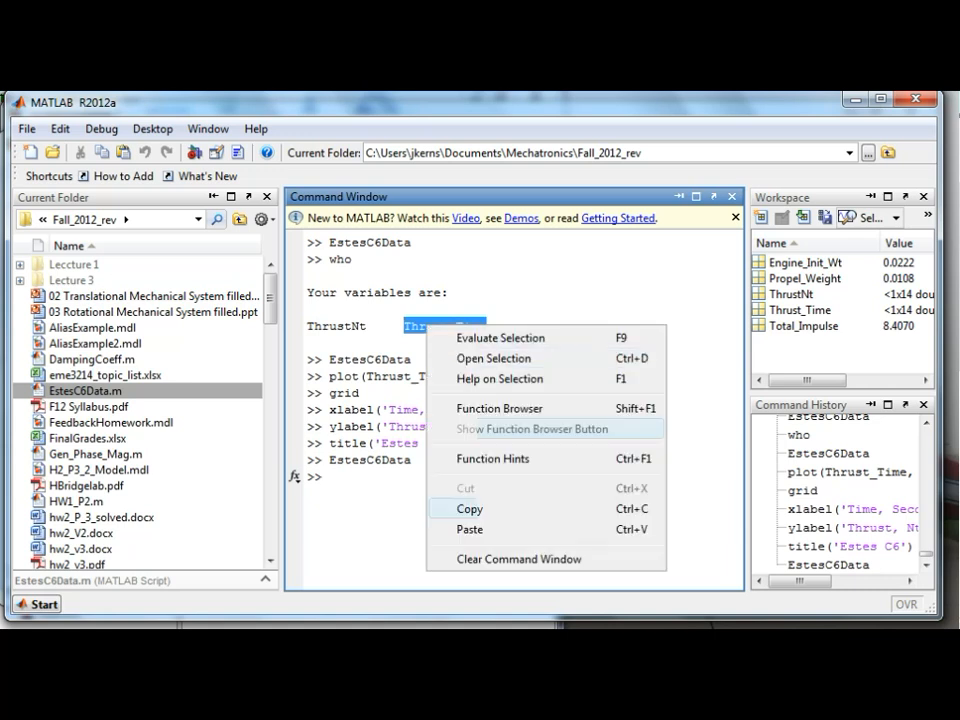
click(470, 509)
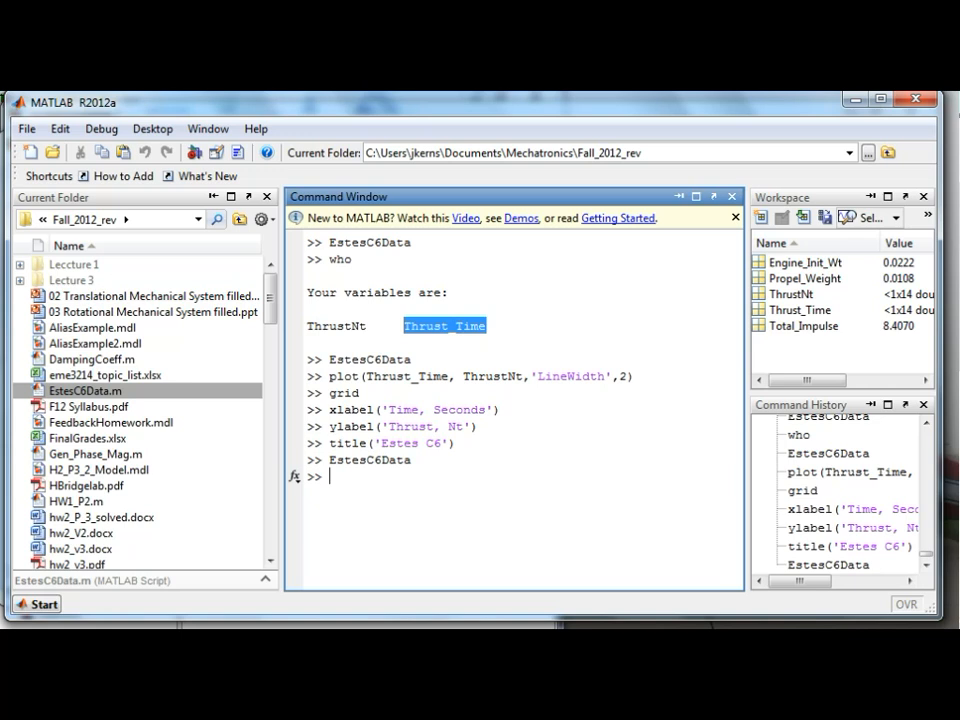
key(alt+Tab)
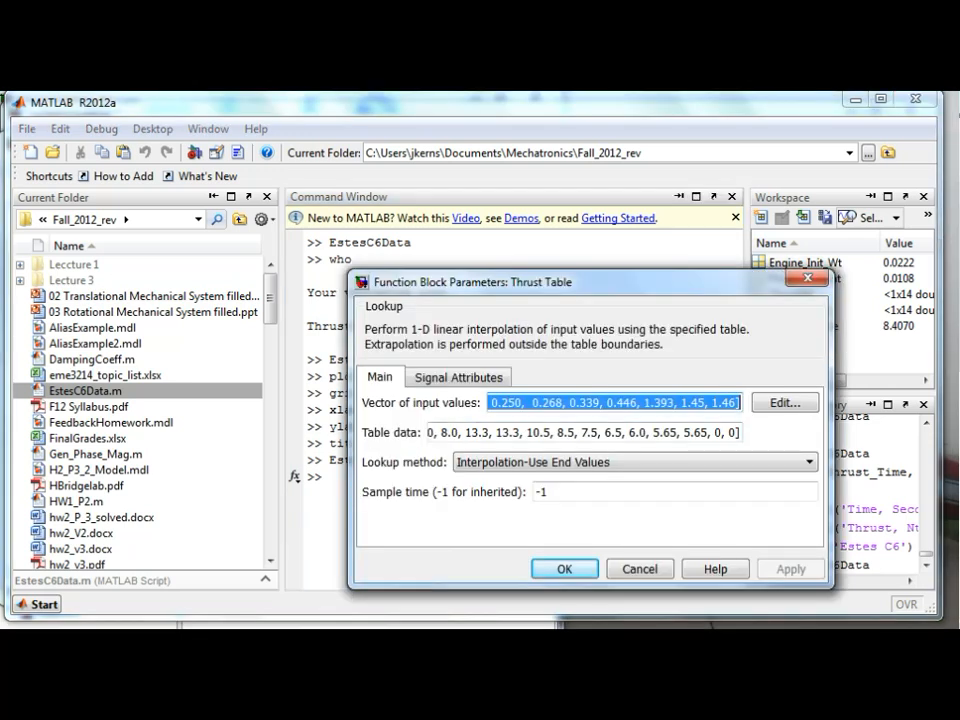
key(ctrl+v)
Set the Thrust Table block's table data to ThrustNt, accept the parameters and return to the Engine subsystem.
drag(741, 433, 428, 433)
key(Tab)
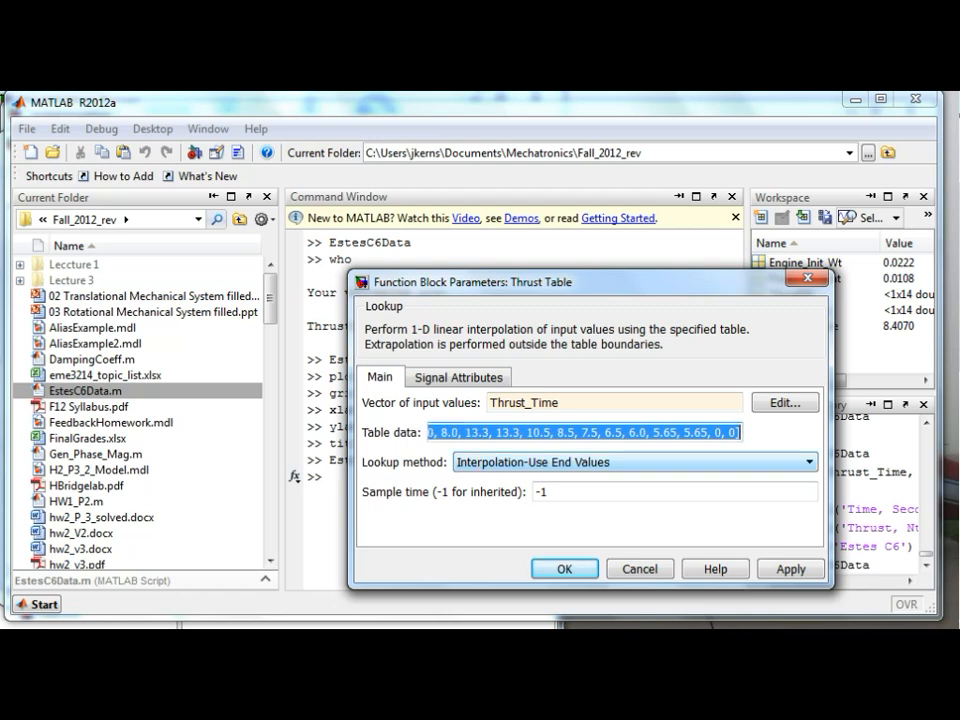
key(Delete)
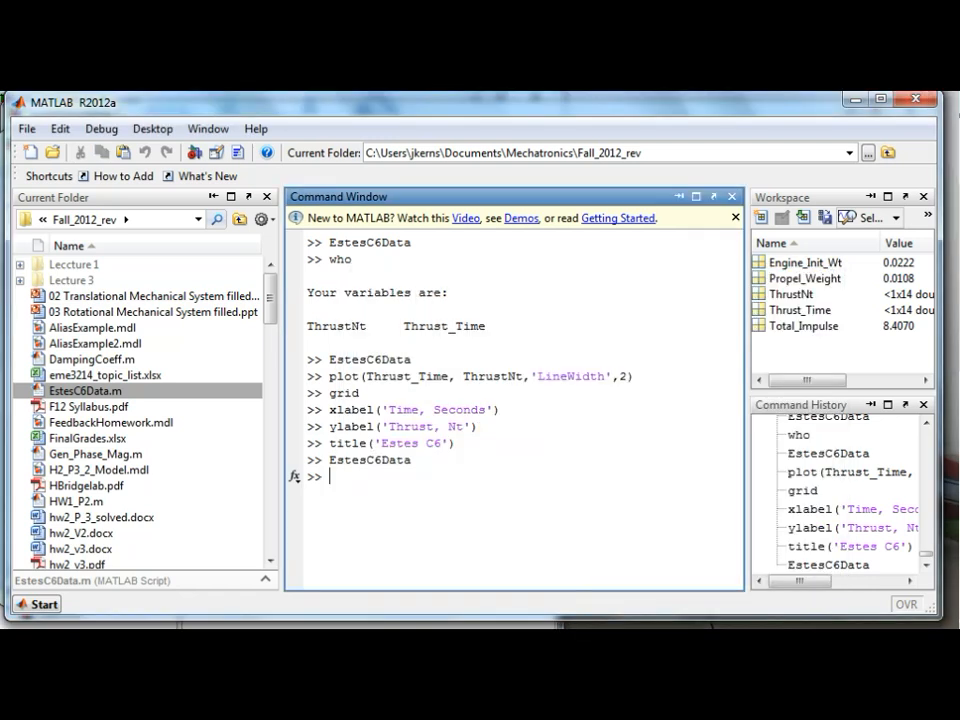
double_click(337, 326)
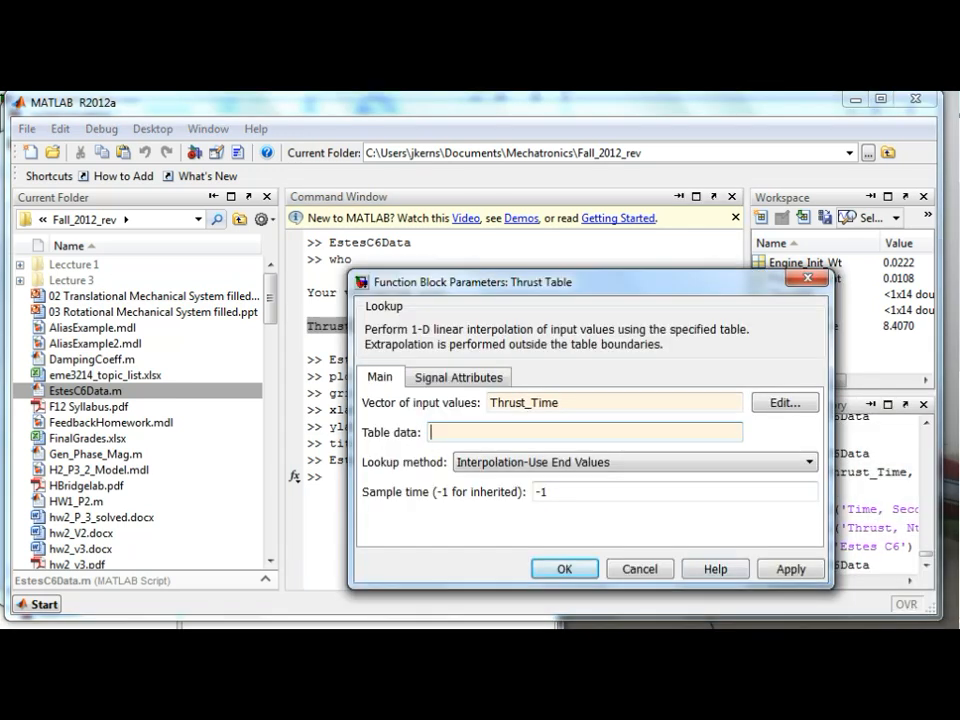
text(ThrustNt)
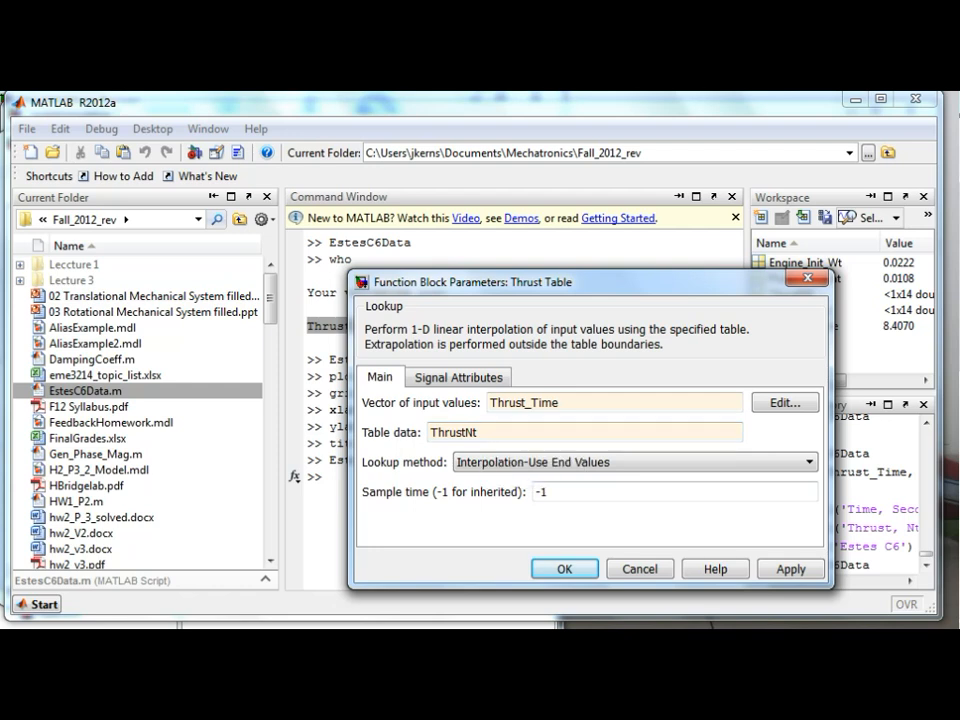
key(Return)
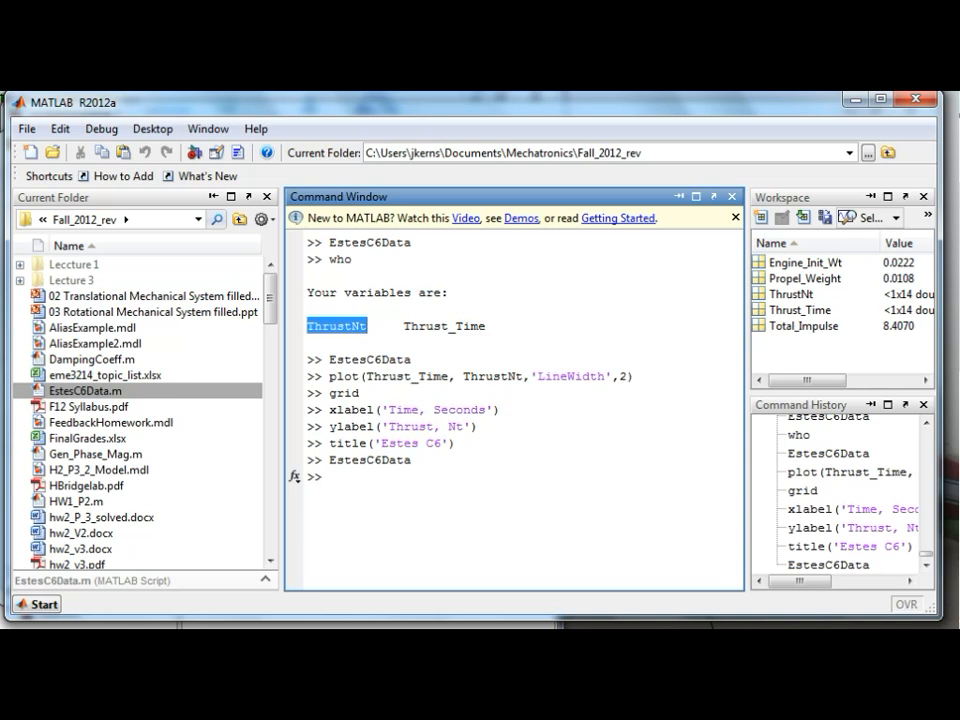
click(852, 99)
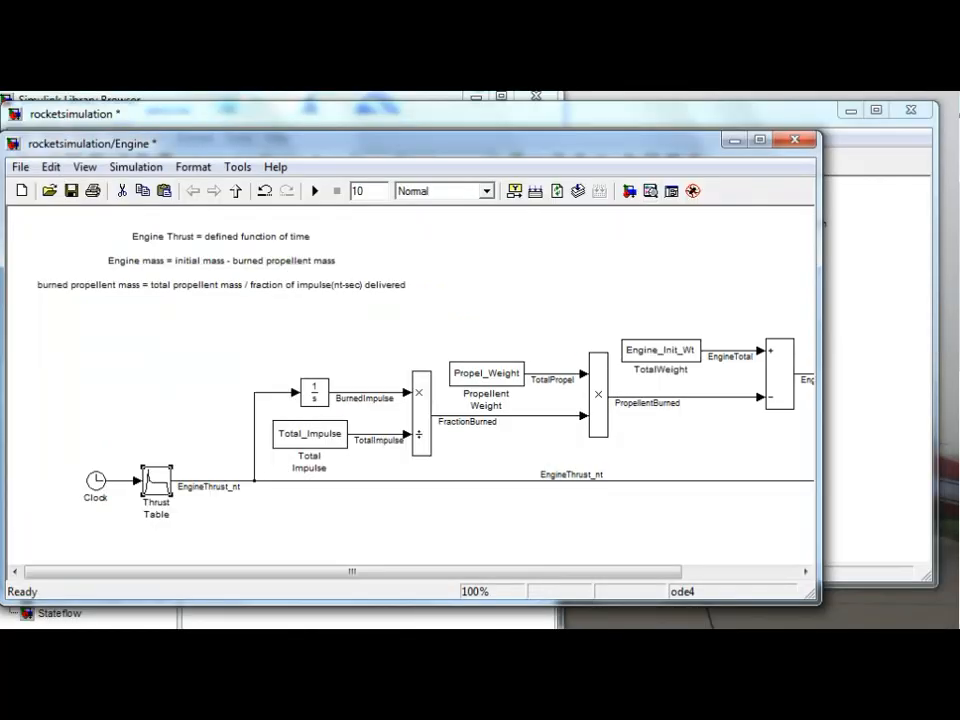
Examine the EngineThrust_nt signal, its branch to the integrator and the diagram through to the EngineWeight and Thrust outports.
click(209, 487)
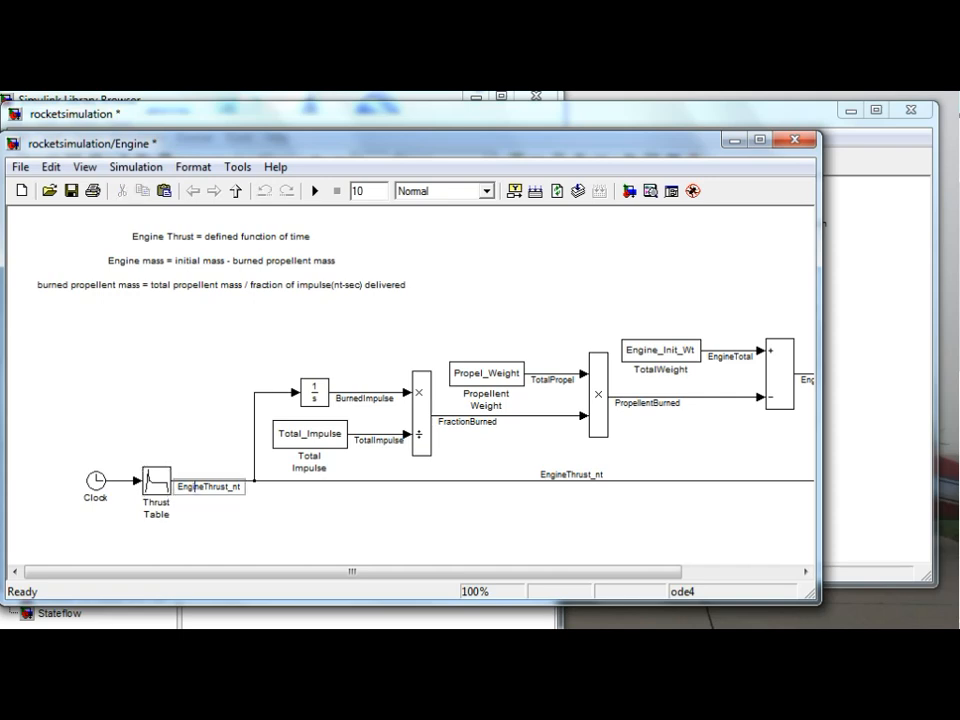
key(Escape)
click(254, 437)
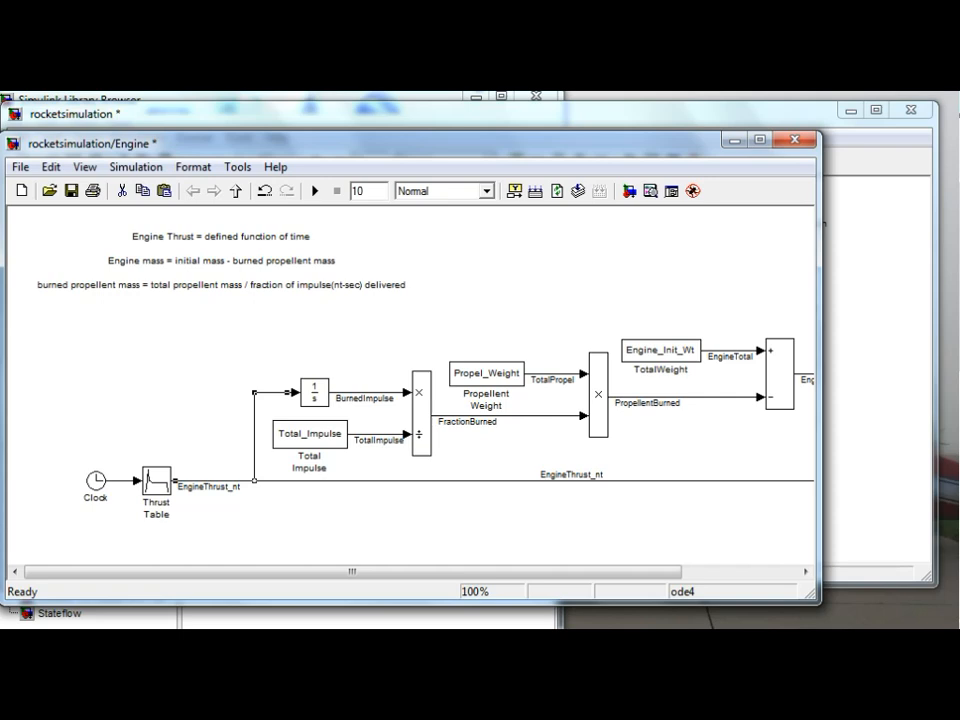
click(120, 481)
drag(352, 572, 468, 572)
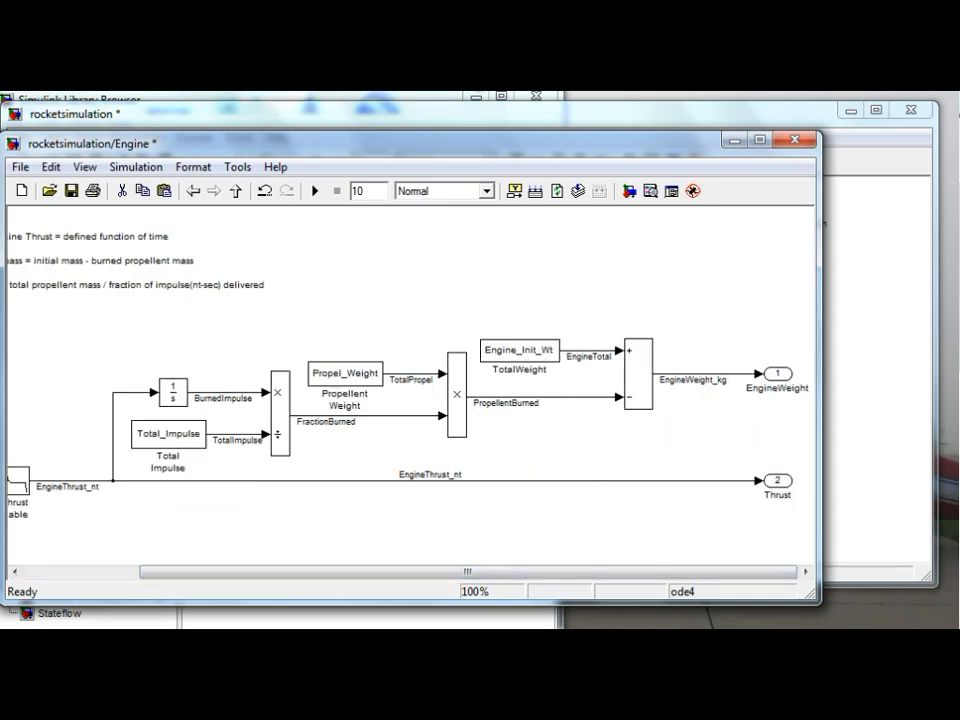
drag(468, 572, 458, 572)
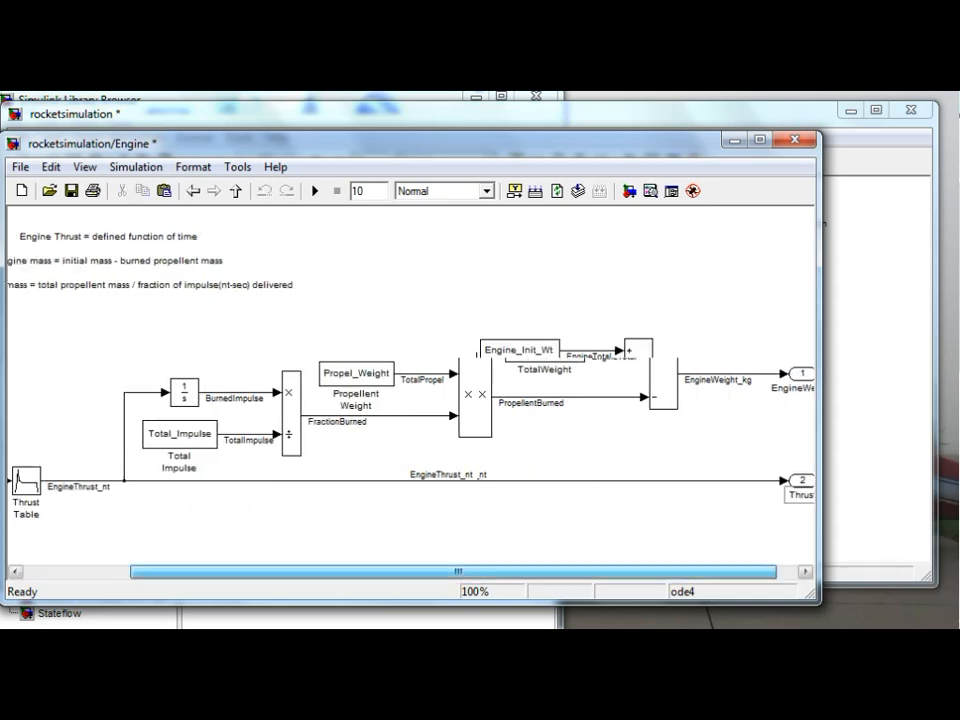
Draw a short signal line from the Engine block's Thrust output in the top-level model and label it <EngineThrust_nt>.
click(880, 340)
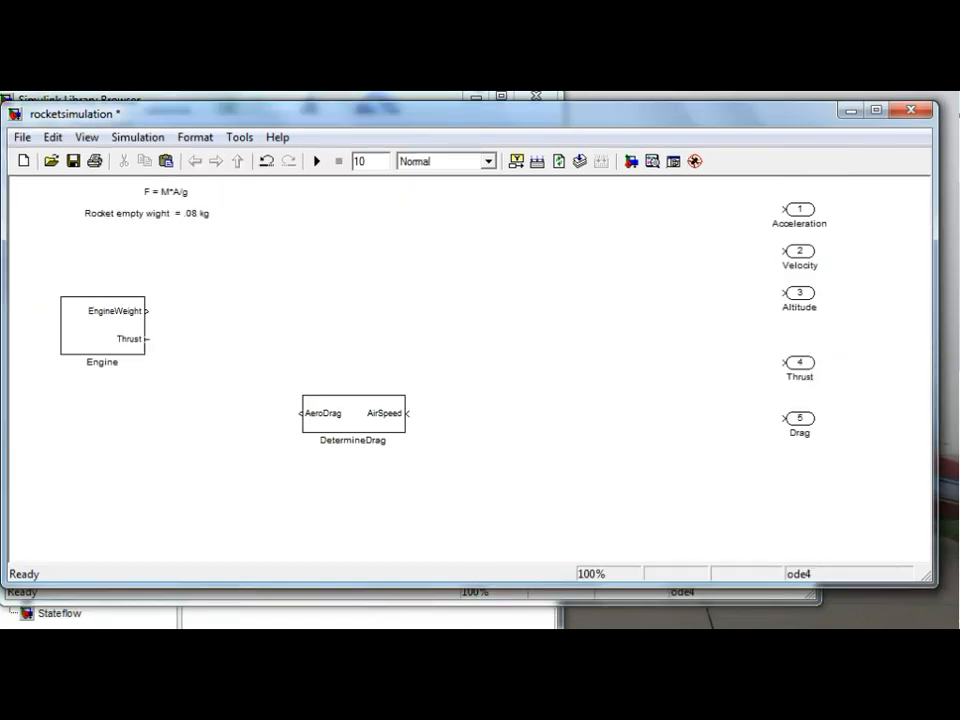
drag(146, 339, 214, 339)
drag(156, 353, 147, 338)
text(t_nt)
text(>)
key(Escape)
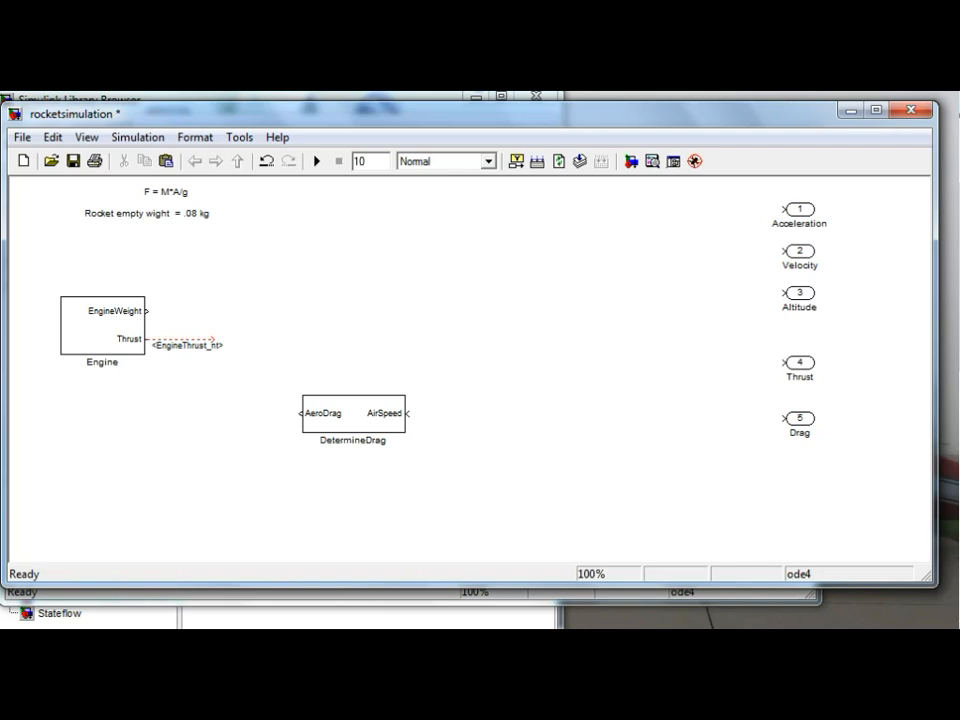
click(102, 325)
click(187, 346)
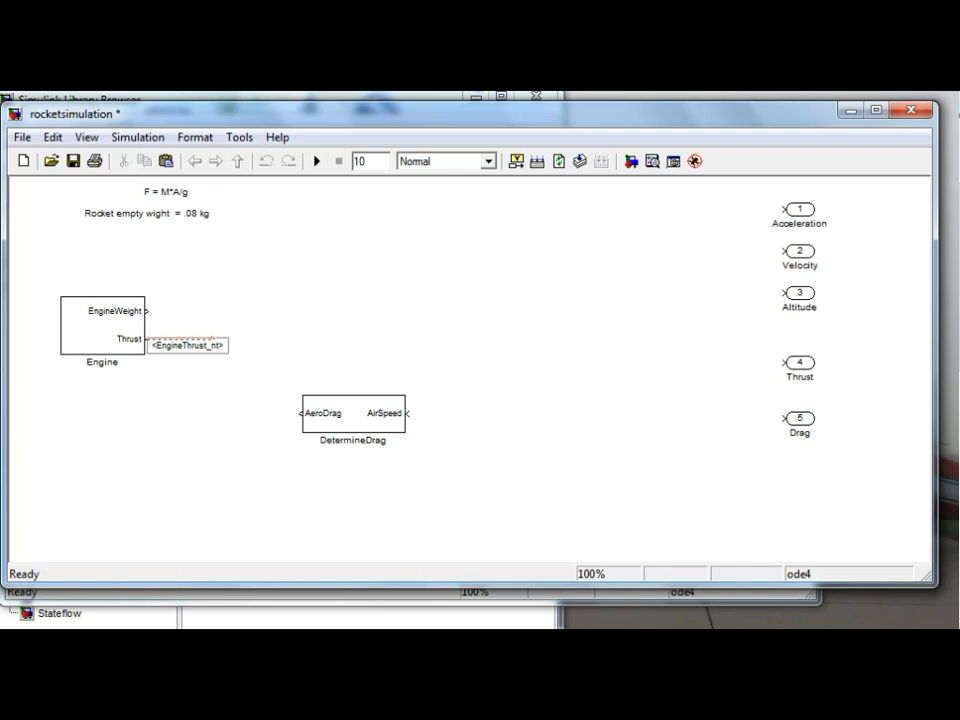
Open the Engine subsystem and examine the EngineWeight output, the engine mass equation and the TotalWeight constant's parameters.
double_click(102, 325)
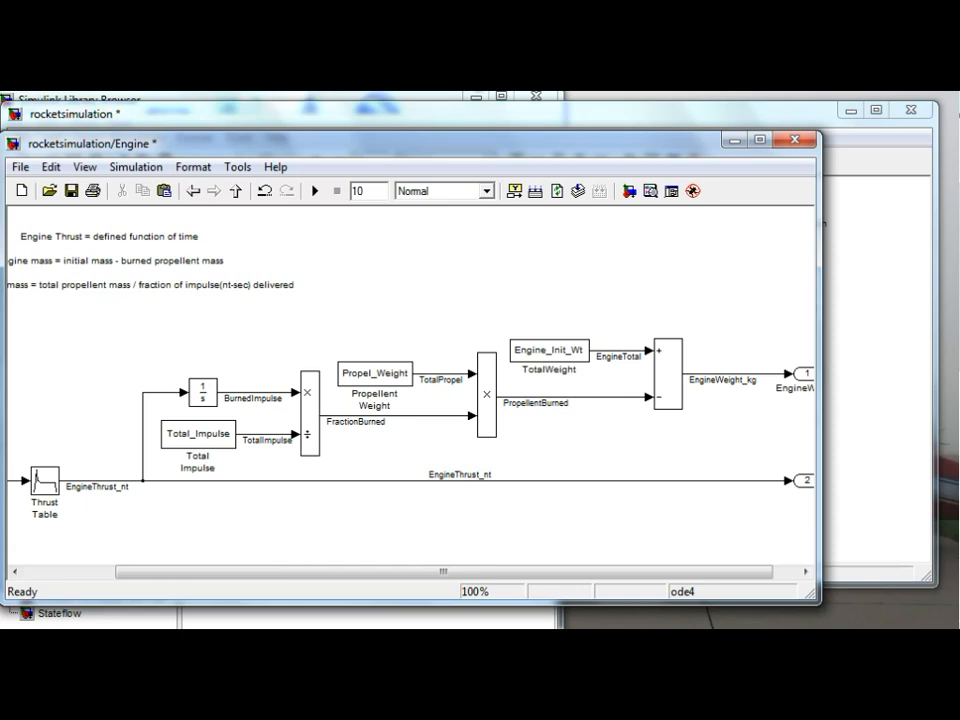
drag(820, 400, 901, 400)
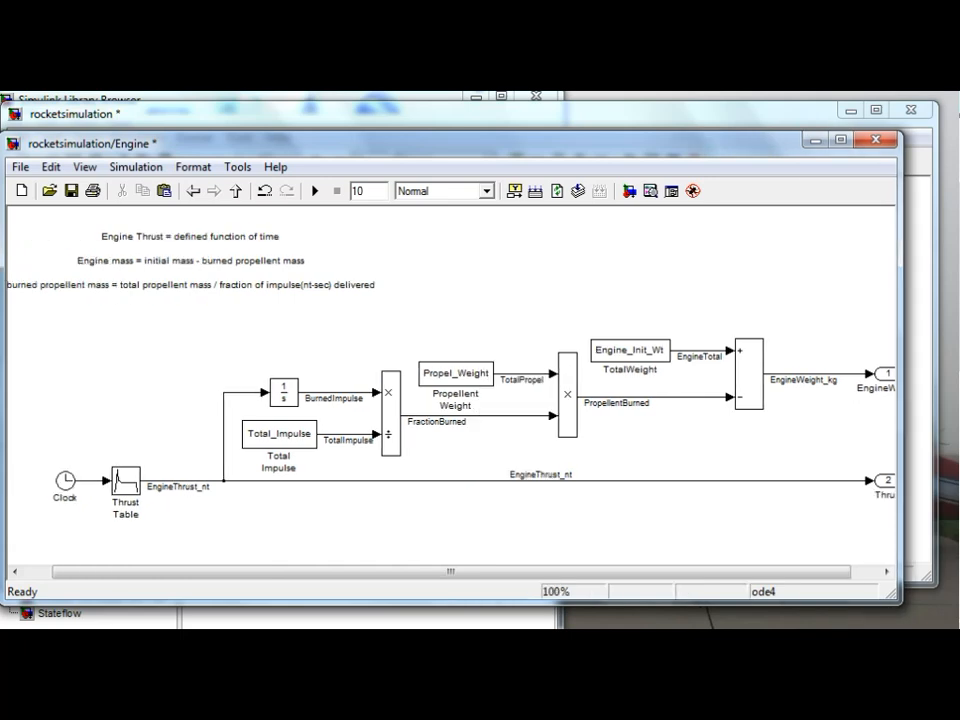
drag(600, 572, 628, 572)
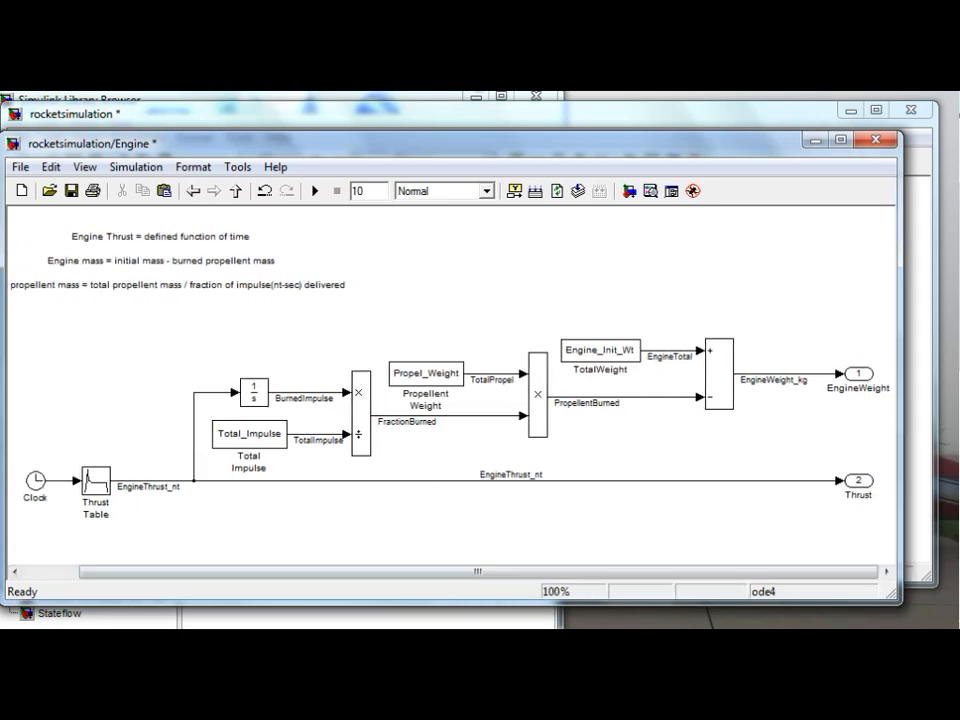
click(858, 374)
click(807, 380)
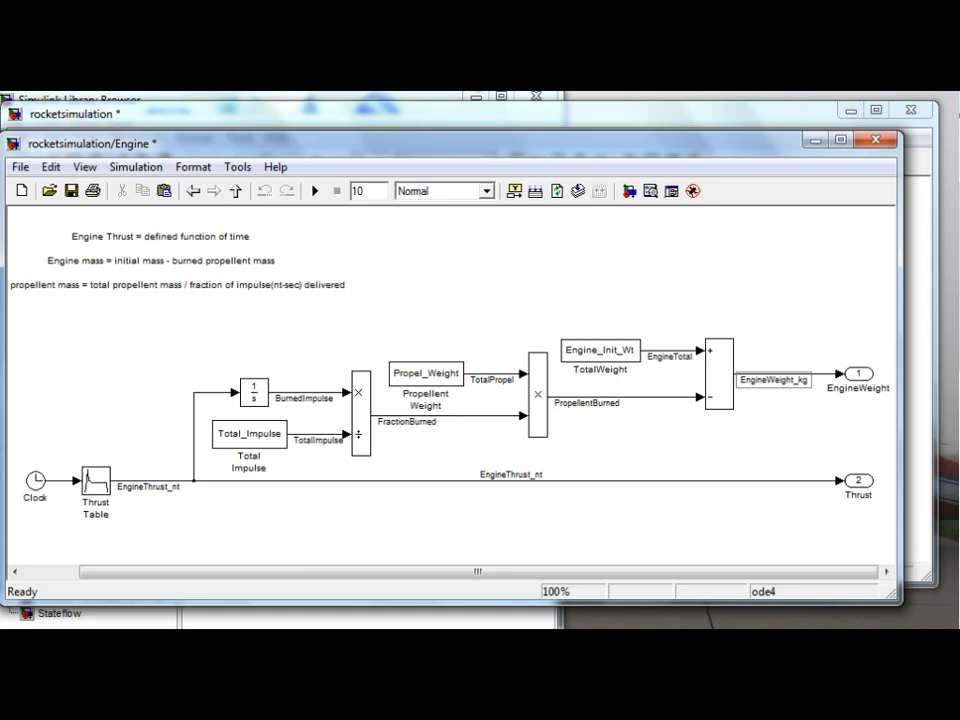
click(180, 261)
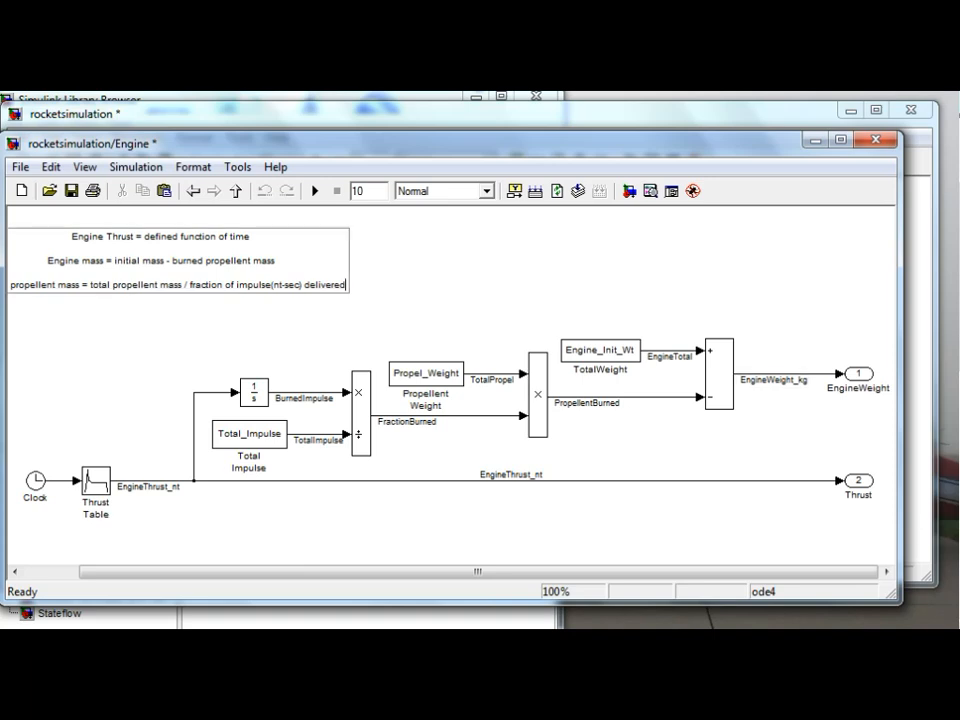
click(600, 351)
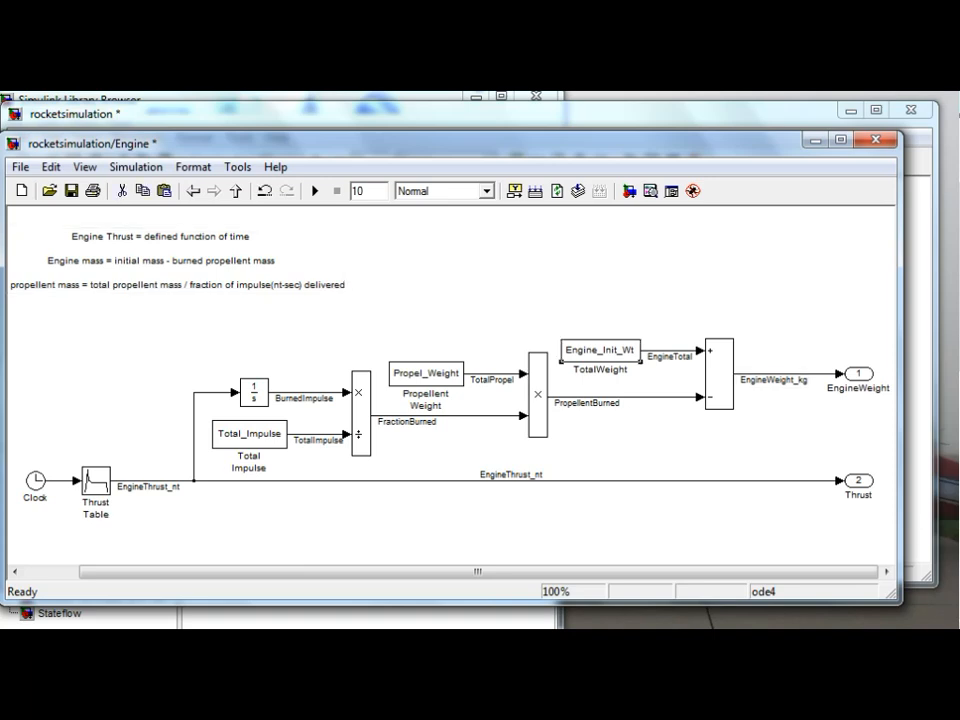
double_click(600, 351)
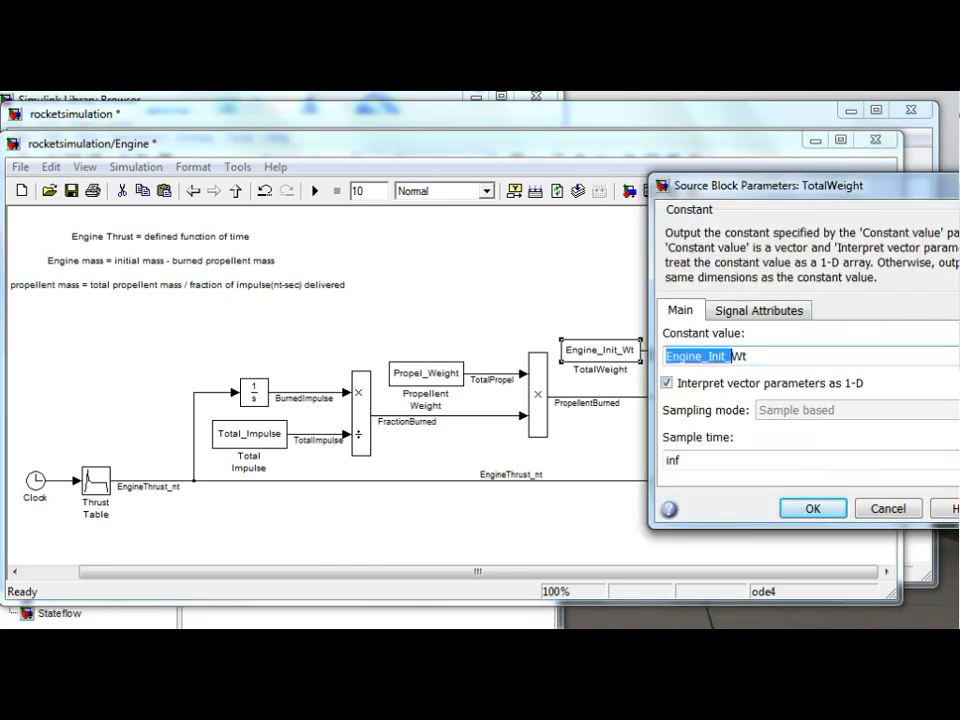
key(Return)
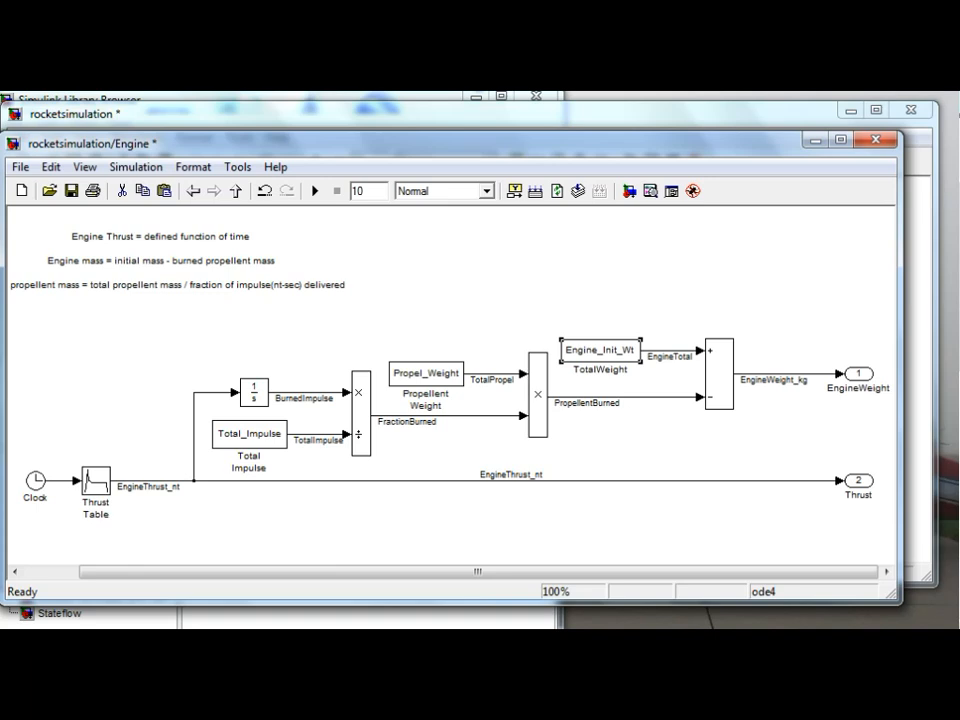
Examine how the PropellentBurned signal is formed from the Propellent Weight constant and the FractionBurned signal.
click(587, 403)
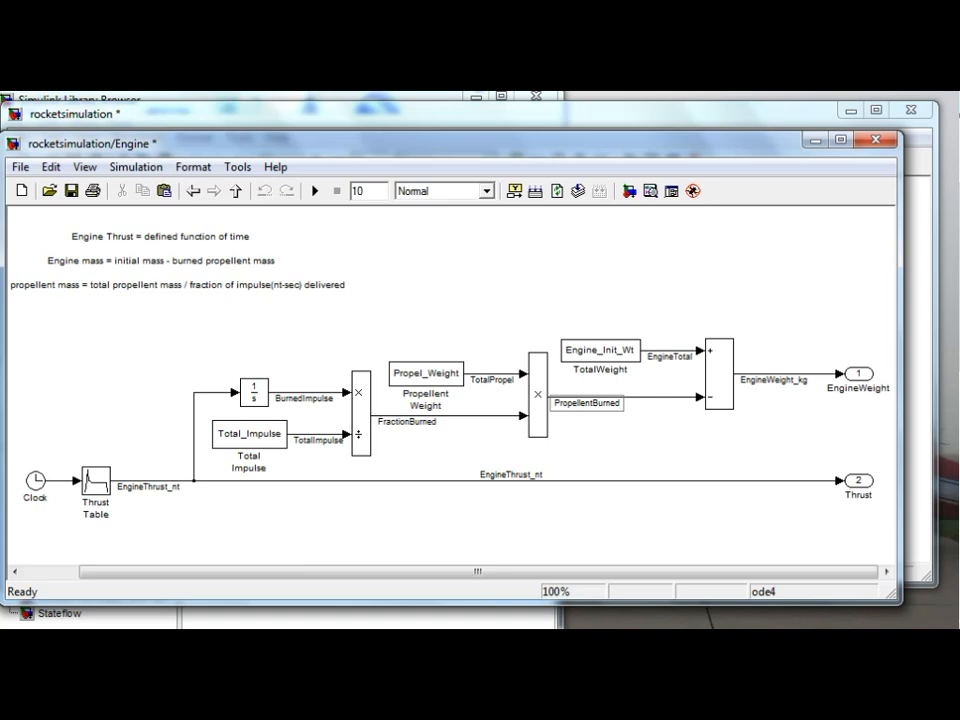
click(426, 374)
click(435, 422)
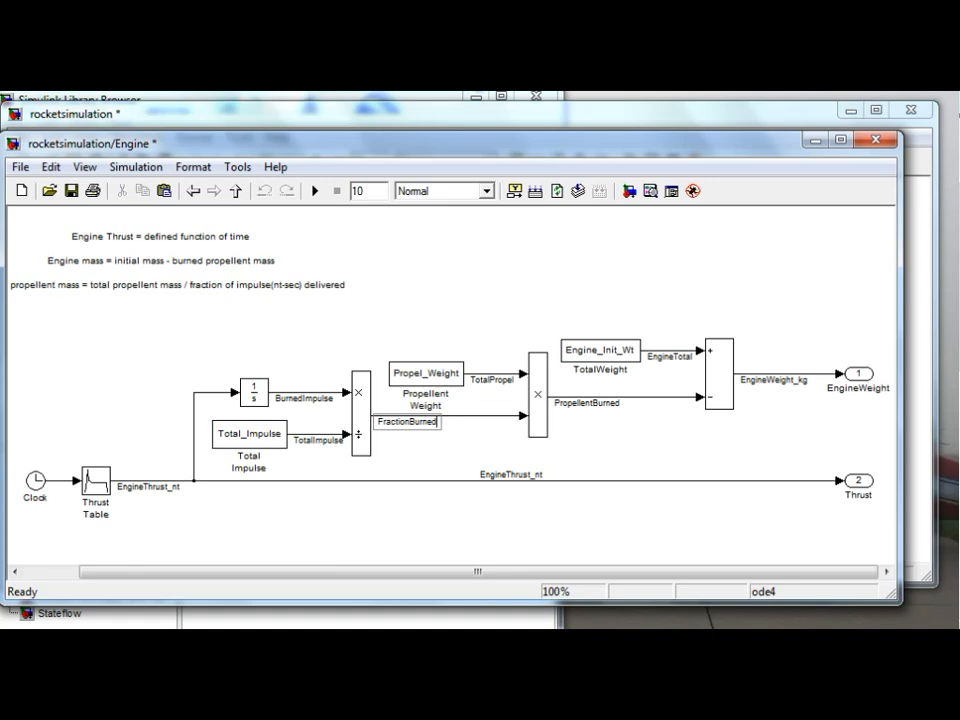
click(538, 394)
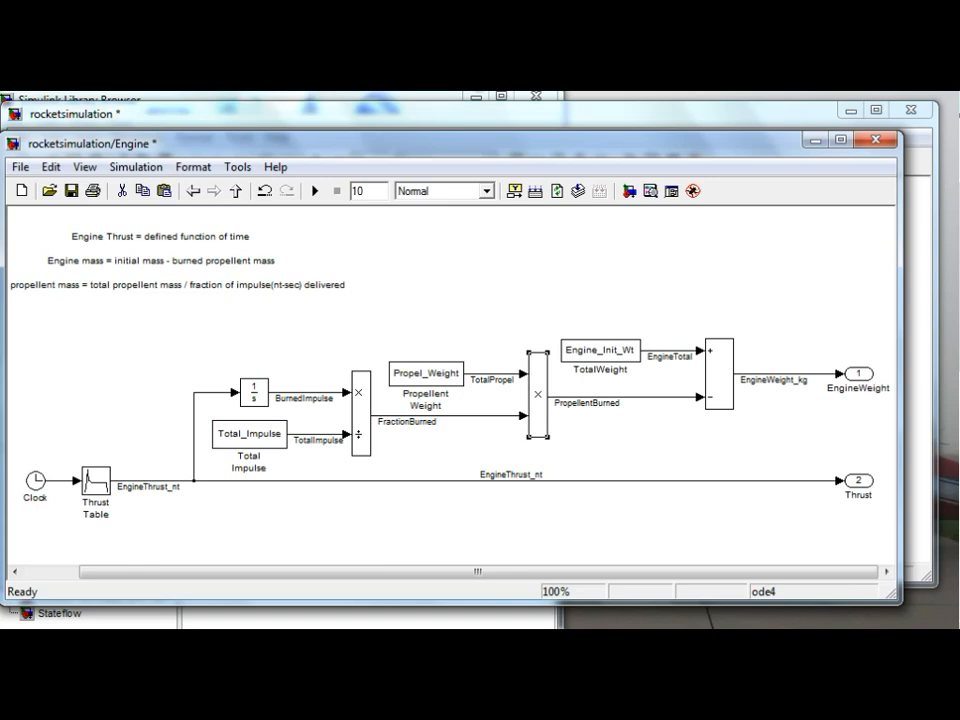
click(435, 422)
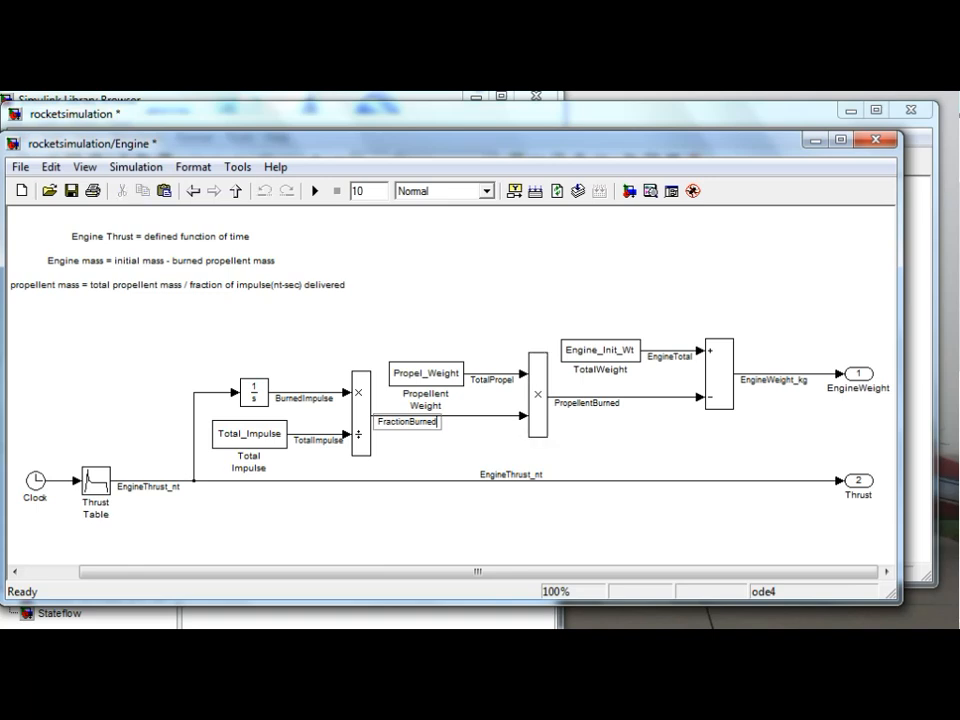
click(331, 398)
Trace EngineThrust_nt through the integrator to BurnedImpulse, its division by Total_Impulse, and the path on to EngineWeight_kg.
click(254, 393)
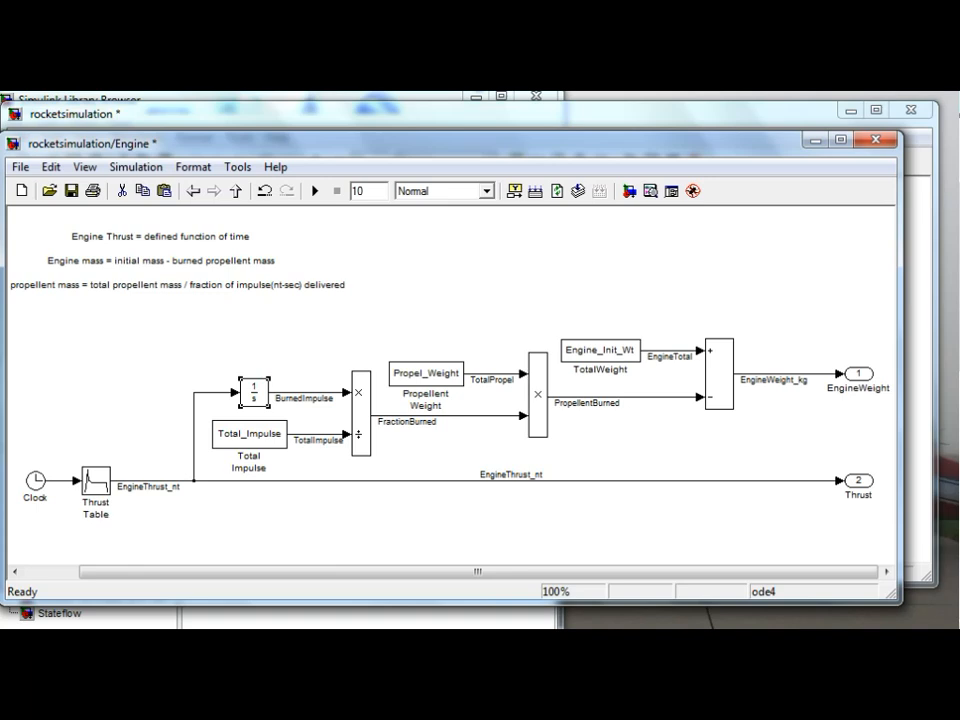
click(148, 487)
click(254, 392)
click(304, 398)
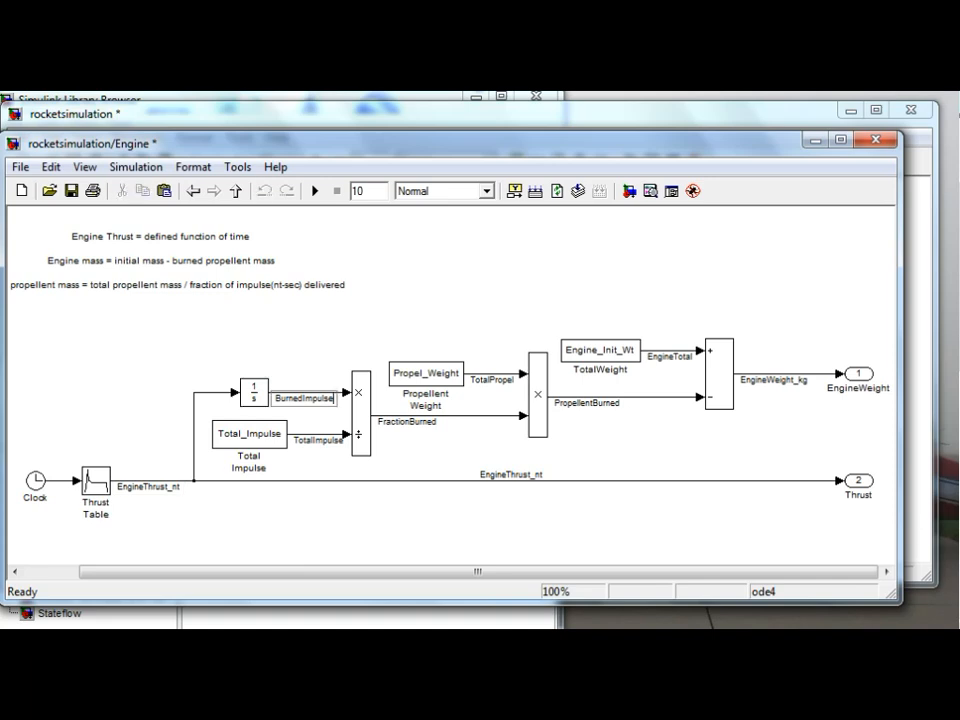
click(318, 440)
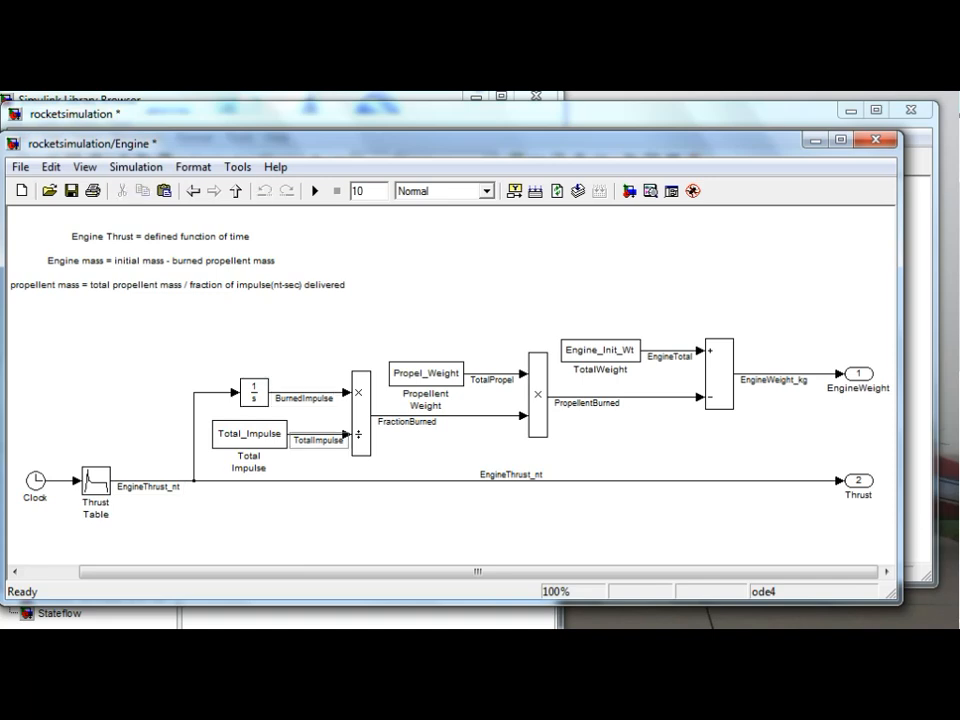
click(249, 434)
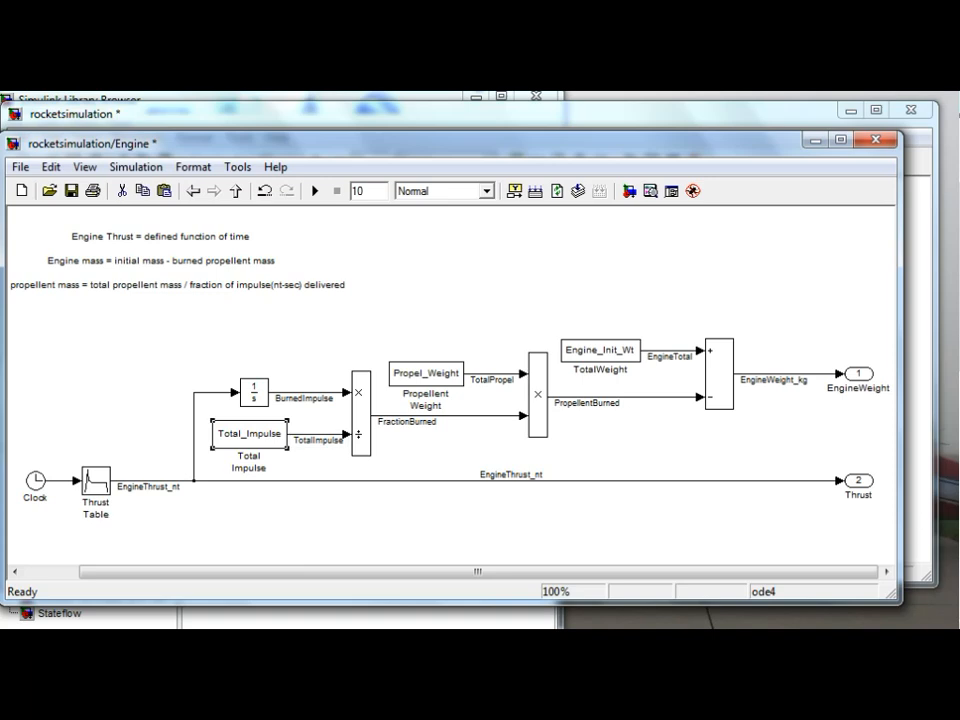
click(447, 416)
click(426, 374)
click(806, 380)
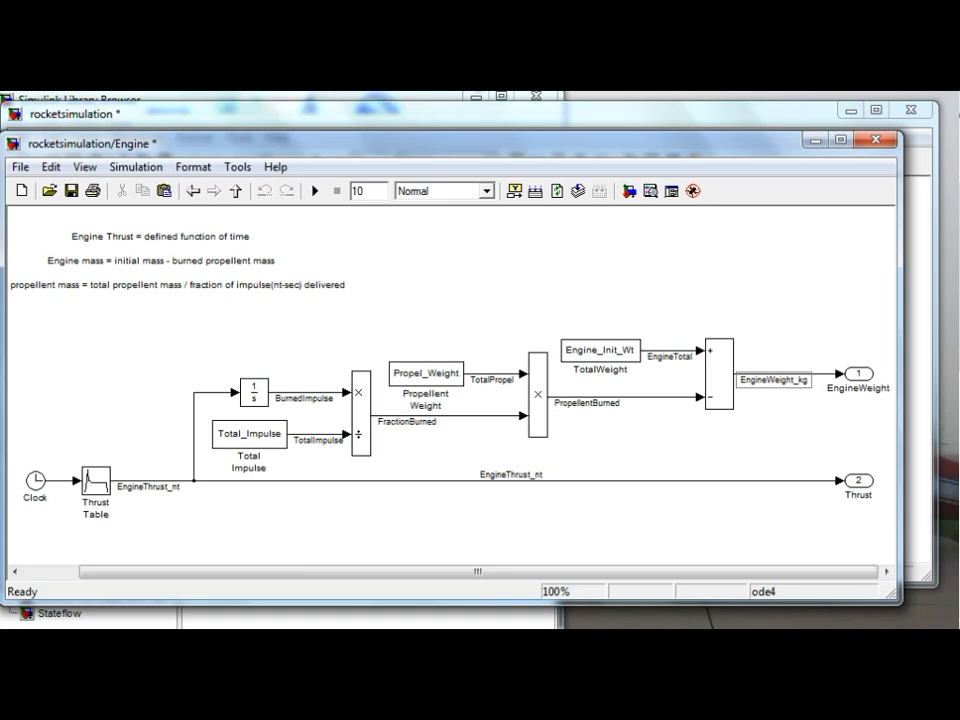
Save the rocketsimulation model and close the Engine subsystem.
key(ctrl+s)
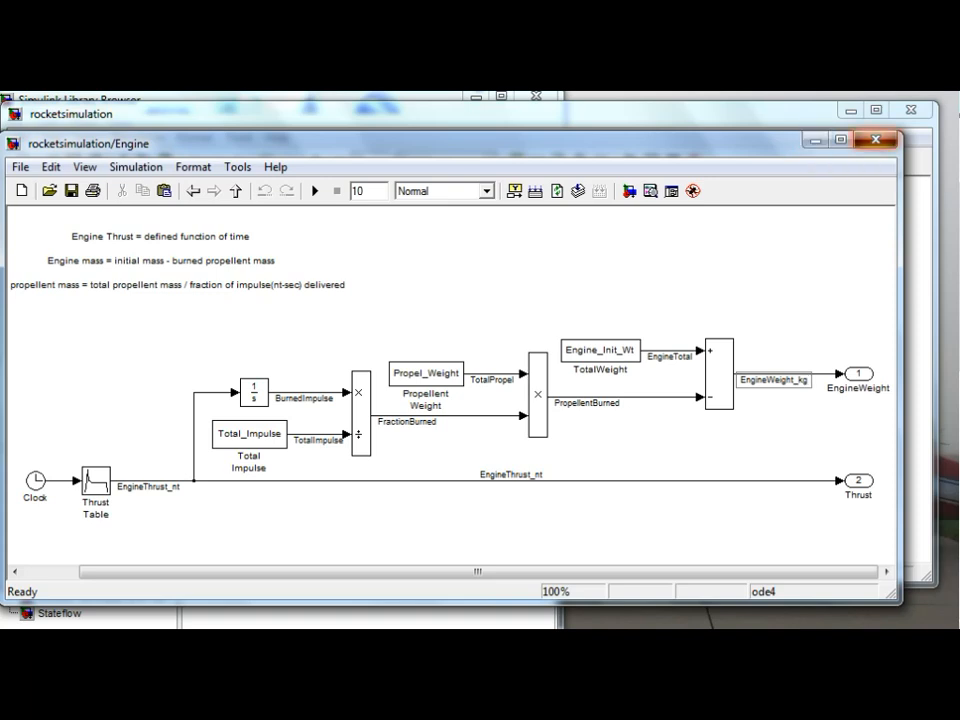
click(876, 139)
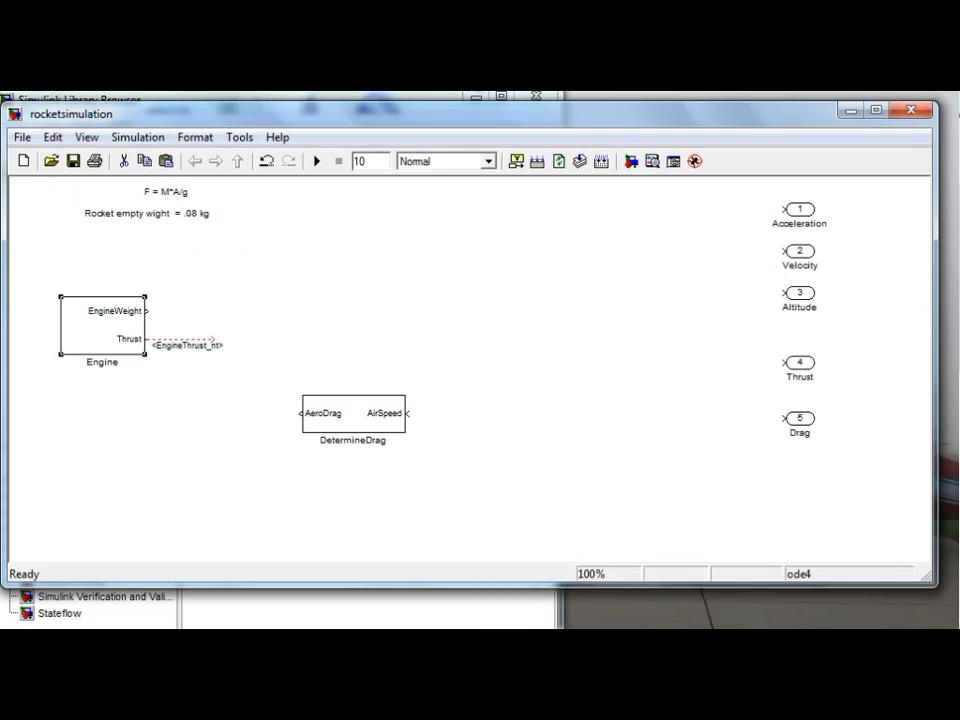
Open the DetermineDrag subsystem and move the drag equation annotation to the empty area above the AirSpeed inport.
double_click(353, 413)
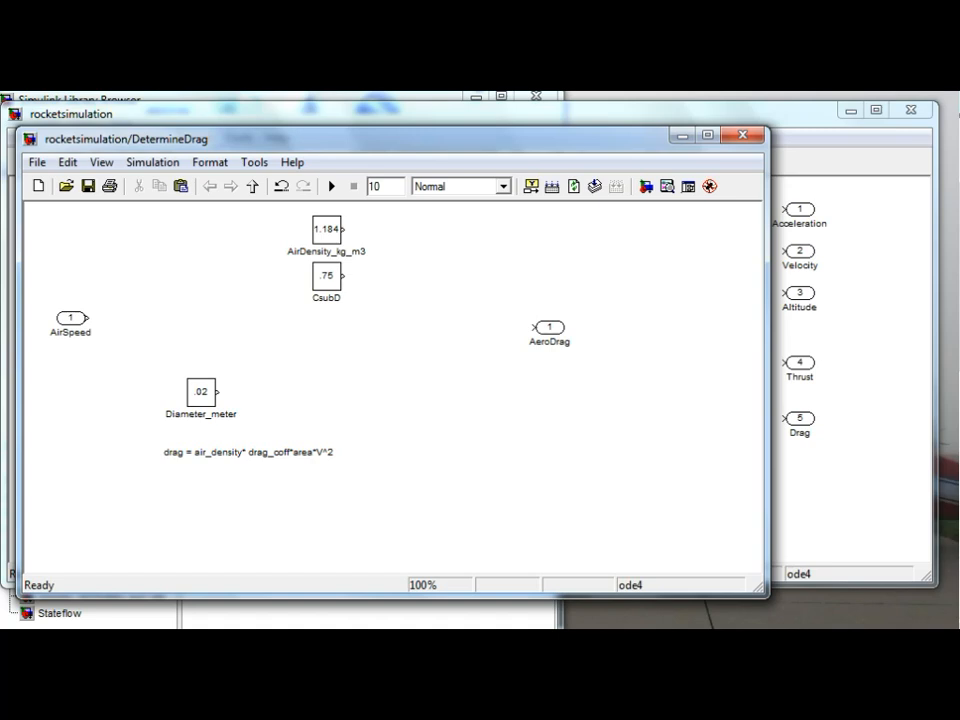
click(201, 392)
shift+click(326, 276)
click(326, 230)
click(248, 453)
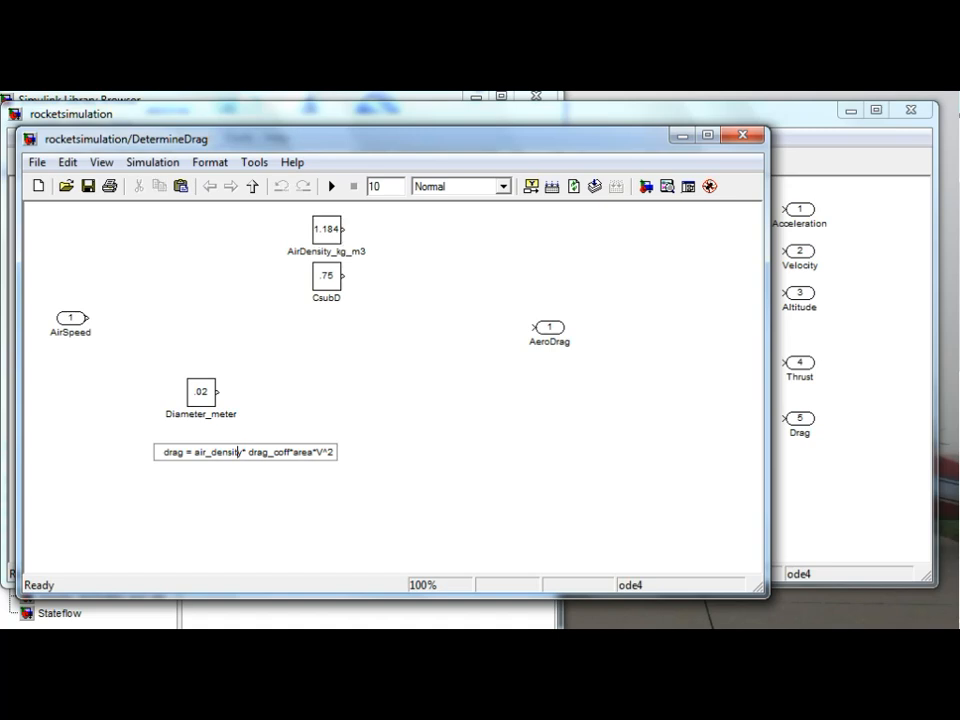
drag(238, 453, 211, 453)
click(248, 453)
drag(245, 452, 143, 229)
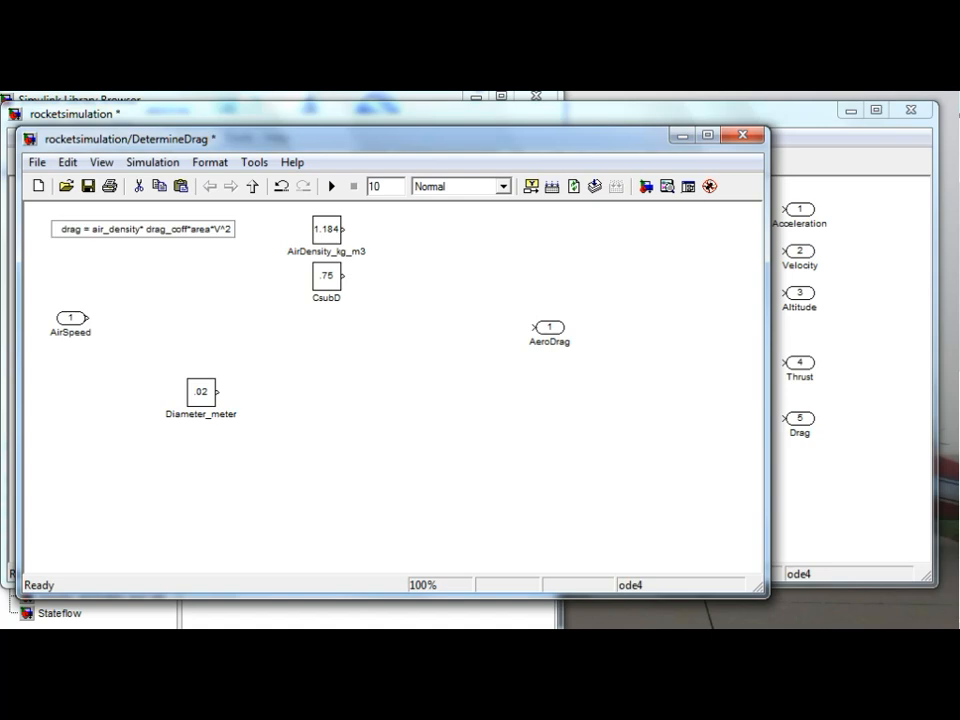
click(200, 295)
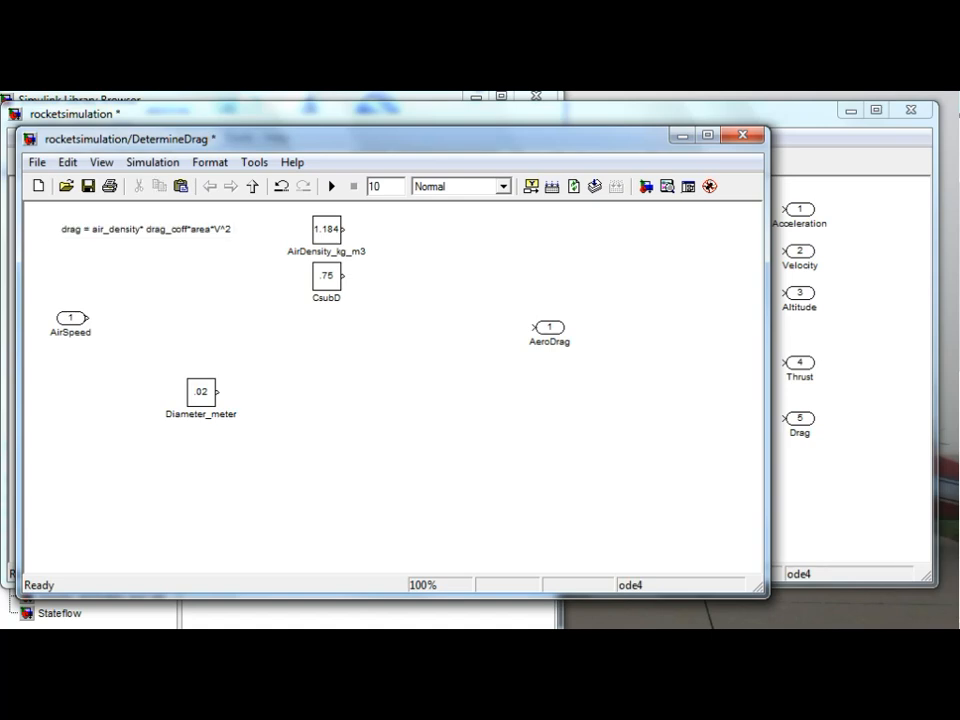
Examine the AirDensity_kg_m3, CsubD and Diameter_meter constants in the DetermineDrag subsystem.
drag(300, 137, 484, 138)
click(511, 229)
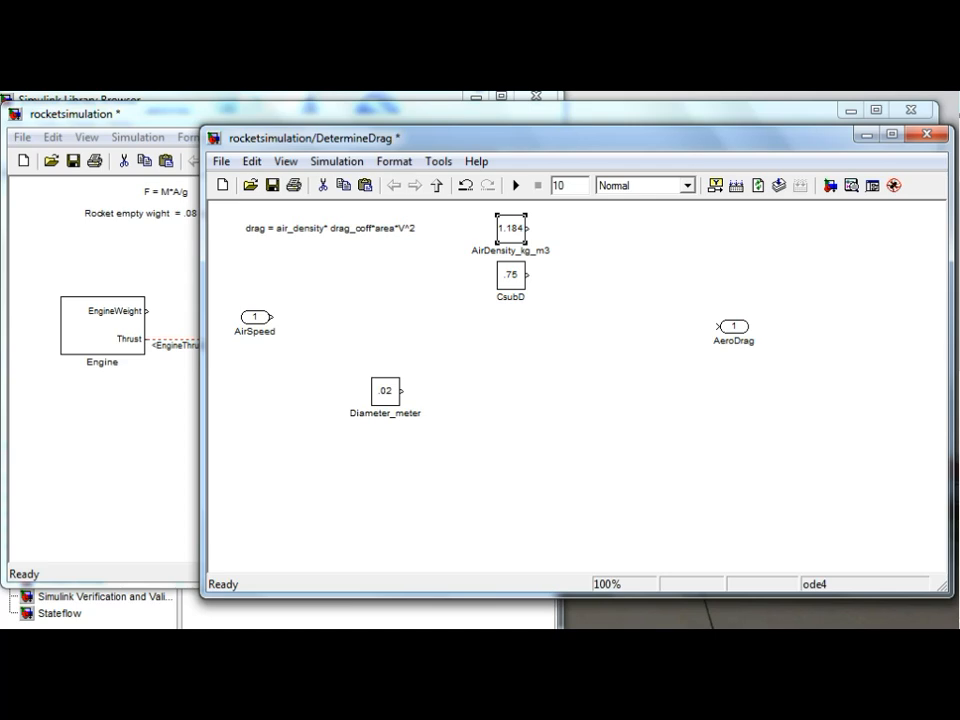
click(499, 297)
key(Escape)
click(385, 391)
click(511, 275)
click(385, 391)
Add two Product blocks from the Math Operations library to DetermineDrag, one beside the AeroDrag outport and one below it.
key(alt+Tab)
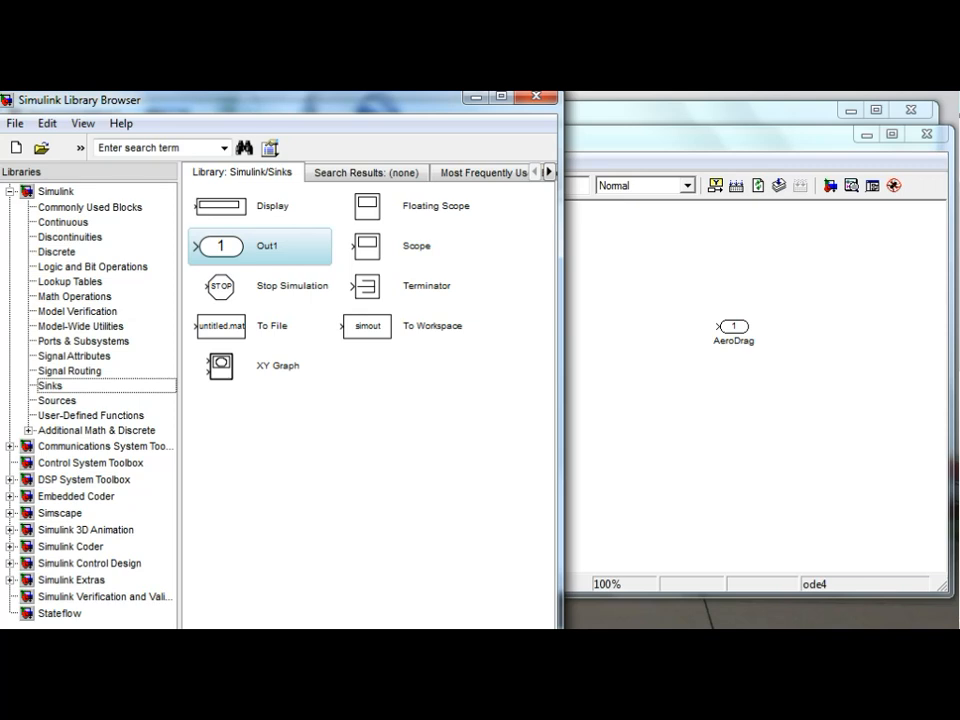
click(75, 297)
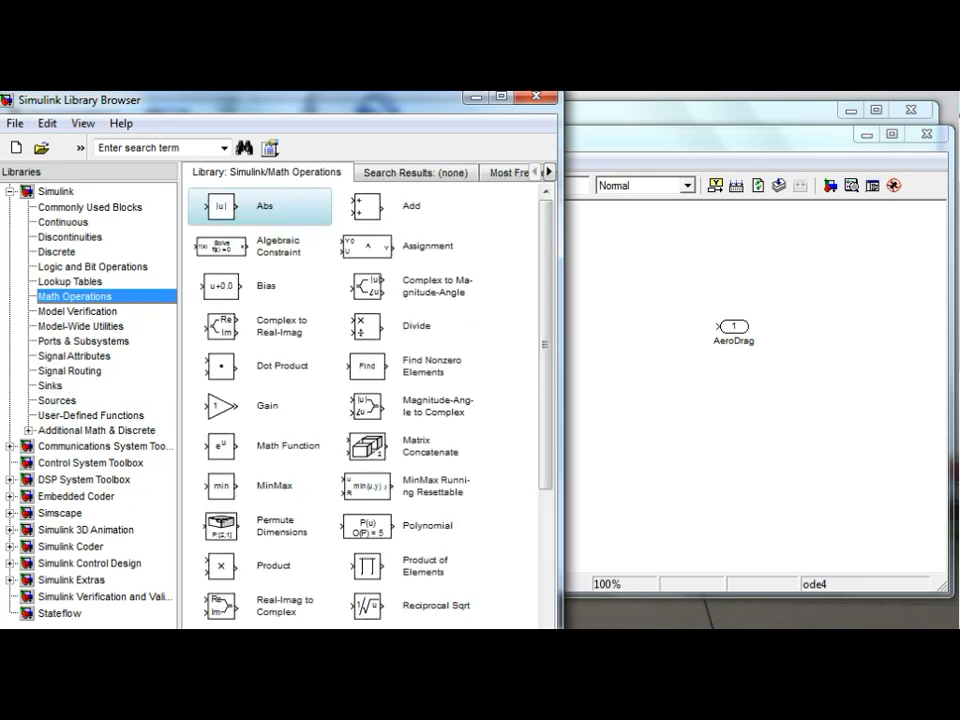
scroll(360, 400, down, 5)
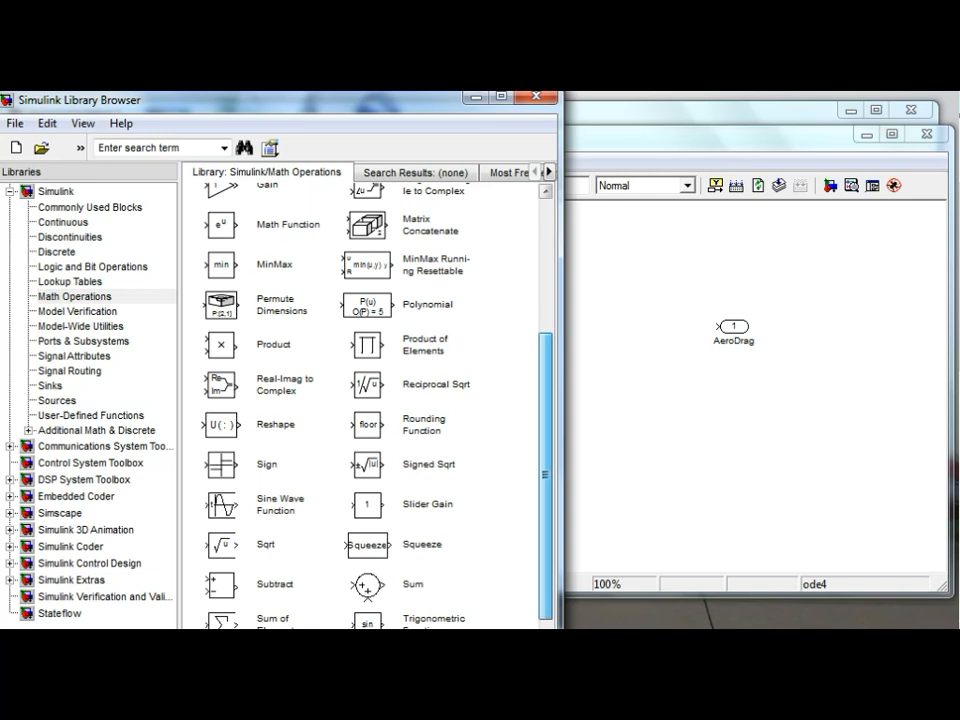
drag(545, 477, 545, 474)
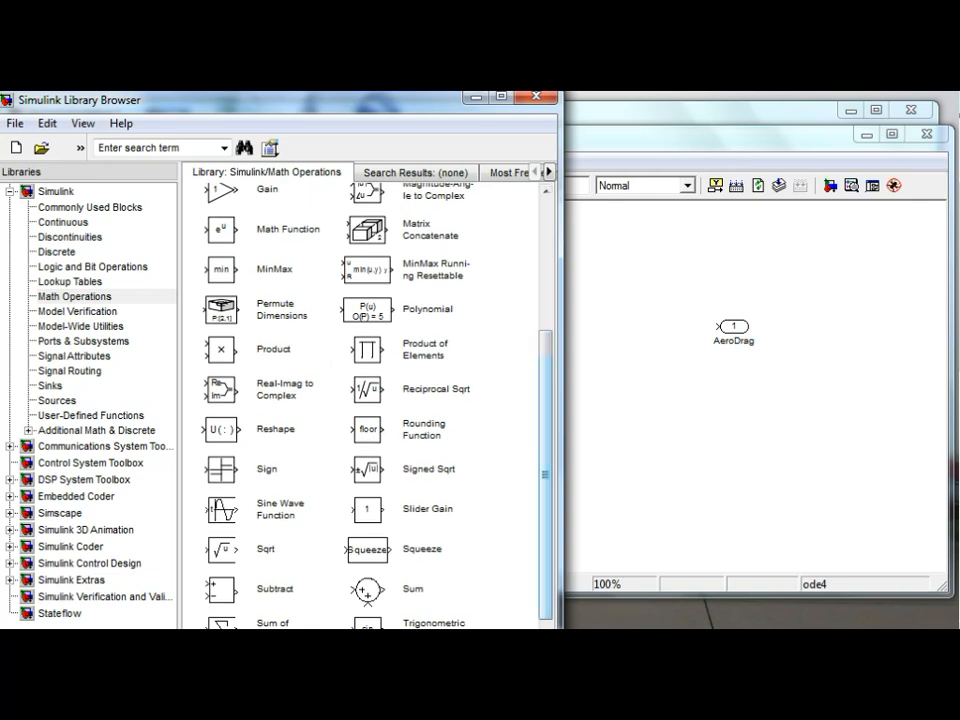
click(224, 350)
drag(222, 350, 568, 408)
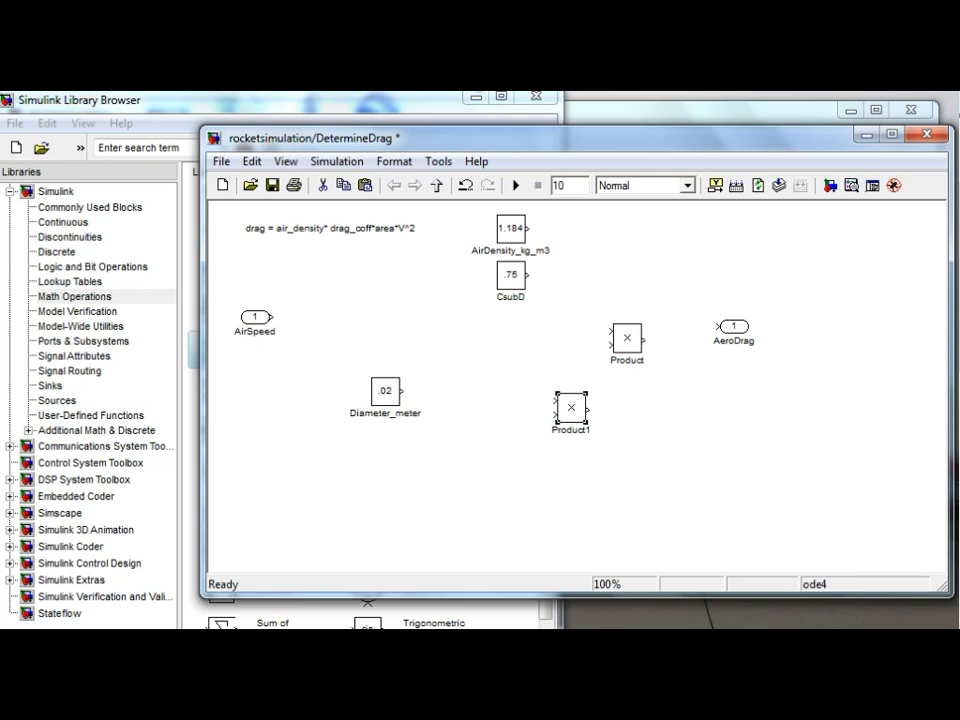
Move the Product1 block to the free area below and to the right of the Diameter_meter constant.
right_click(619, 333)
click(562, 340)
drag(571, 408, 483, 459)
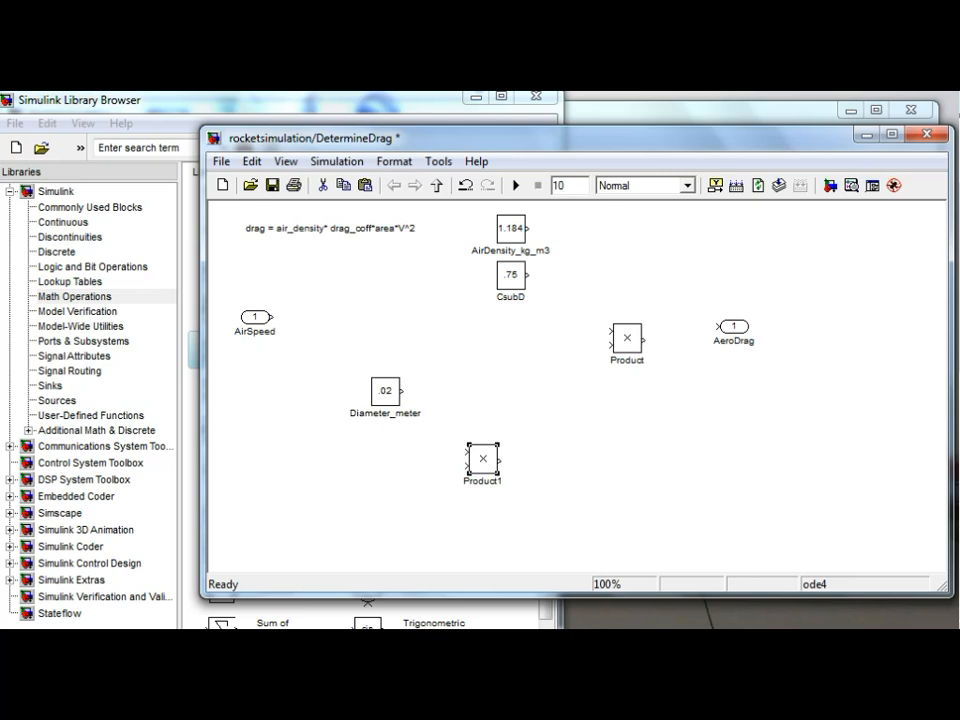
drag(483, 459, 525, 454)
key(alt+Tab)
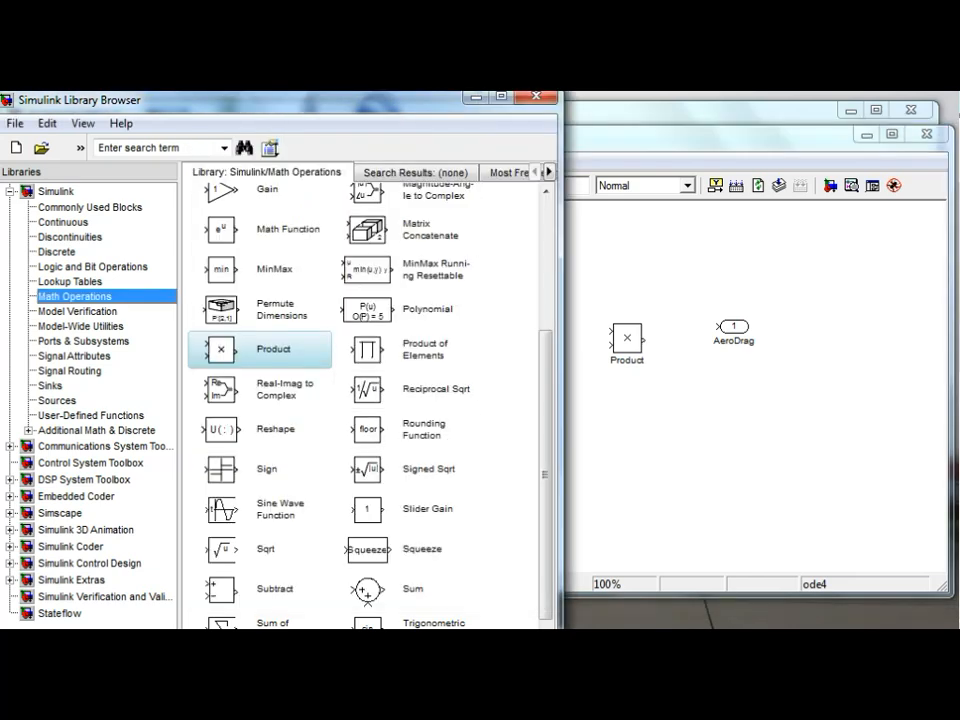
drag(545, 475, 545, 511)
key(alt+Tab)
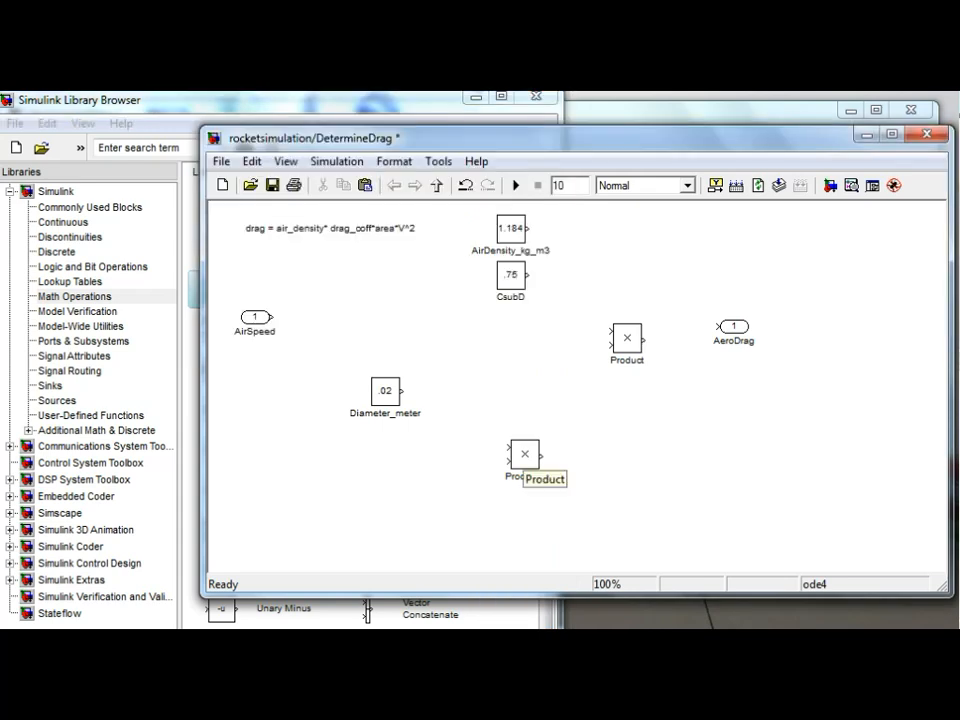
Set the Product1 block's number of inputs to 3.
double_click(524, 455)
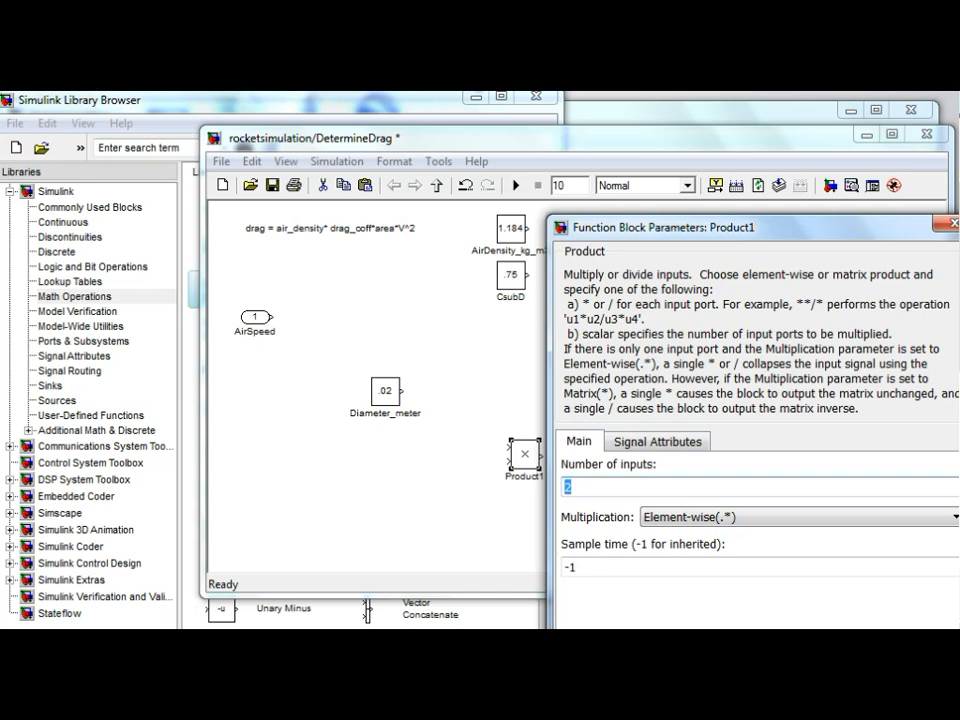
text(23)
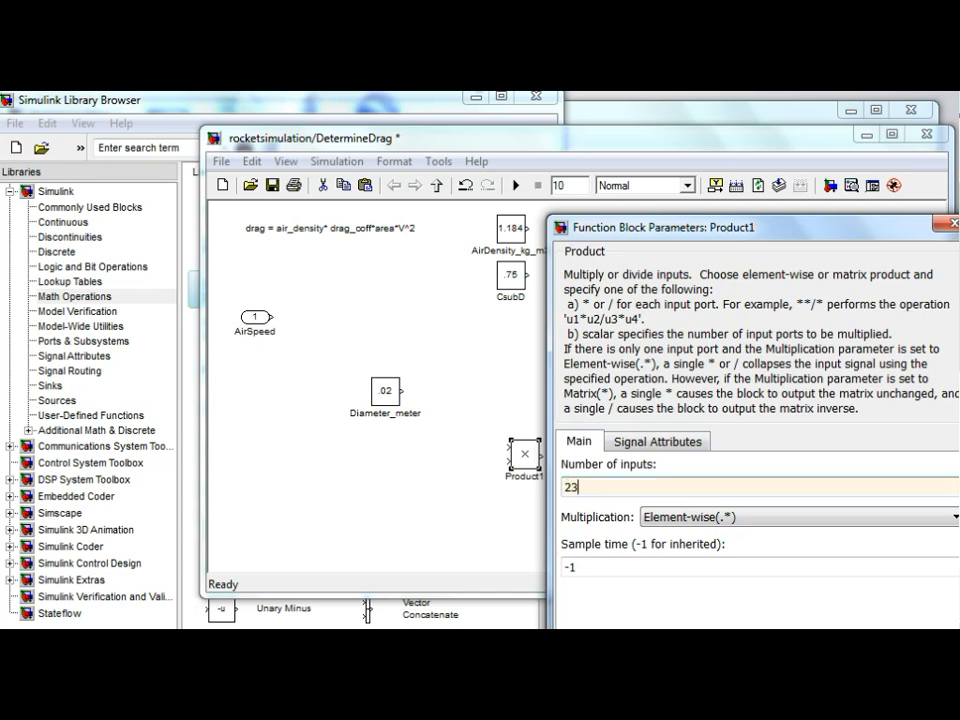
key(BackSpace)
key(BackSpace)
text(3)
key(Return)
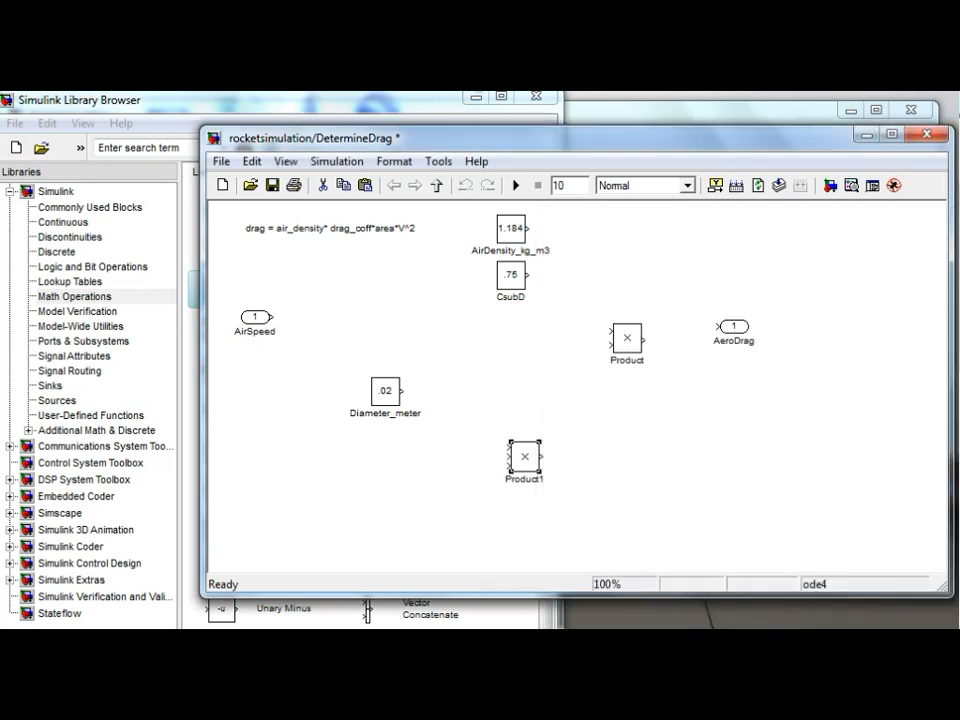
Move the Product1 block beside Diameter_meter and wire Diameter_meter's output into its first and second inputs.
drag(525, 456, 511, 400)
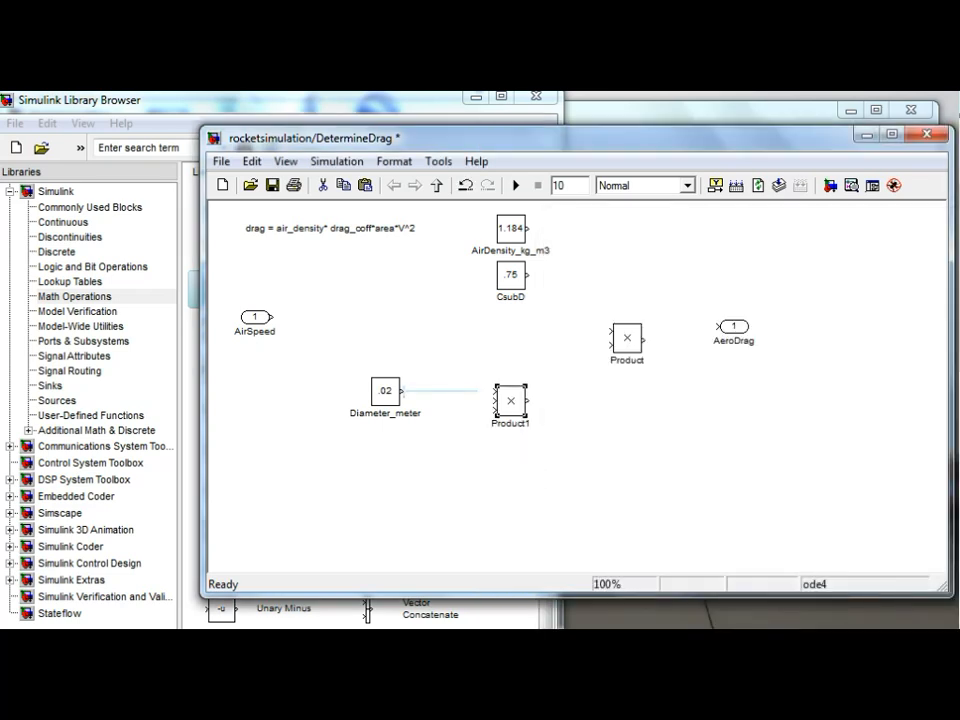
drag(402, 391, 437, 401)
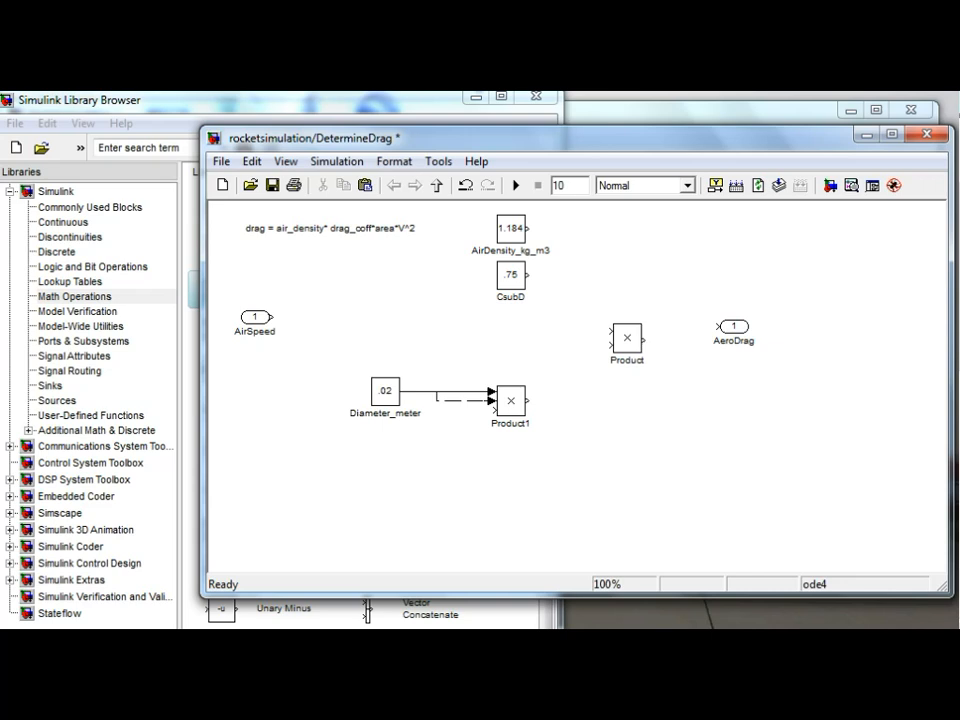
drag(437, 397, 436, 387)
drag(435, 388, 432, 388)
drag(432, 387, 434, 390)
click(448, 401)
Label the signal leaving the Diameter_meter constant "dia".
double_click(406, 393)
text(dia)
click(308, 297)
Add a Constant block from the Sources library directly below the Diameter_meter constant.
click(57, 400)
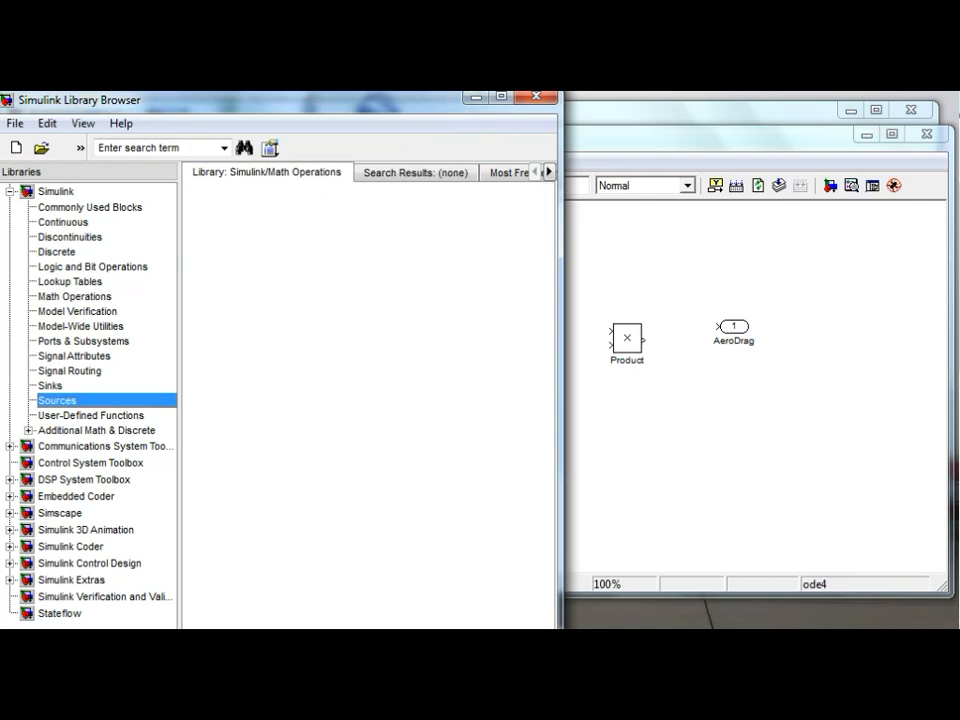
click(369, 246)
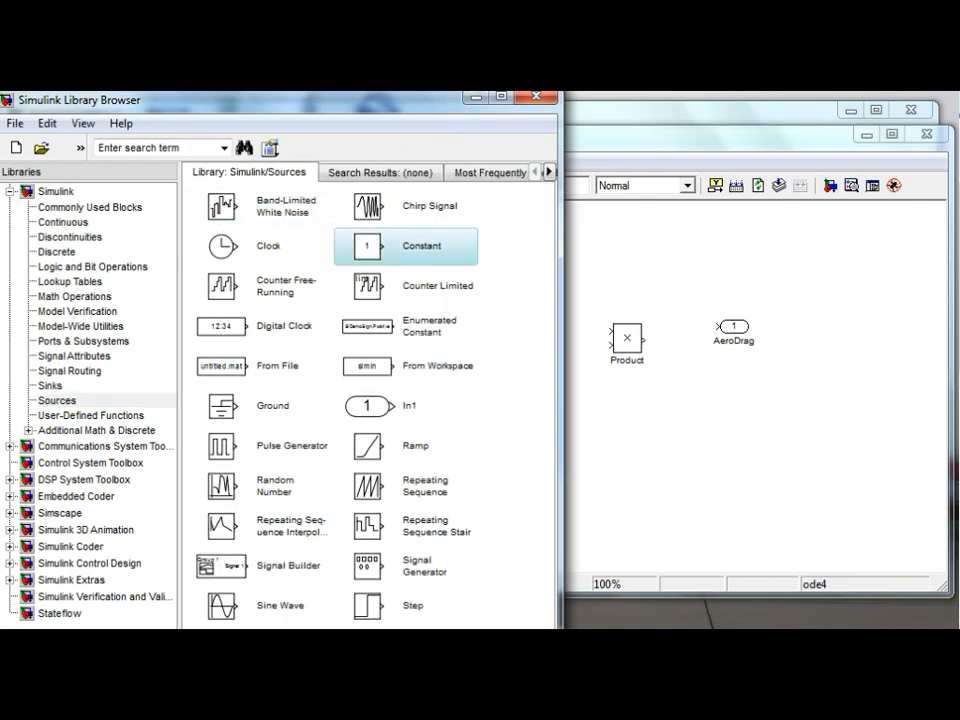
drag(369, 246, 632, 433)
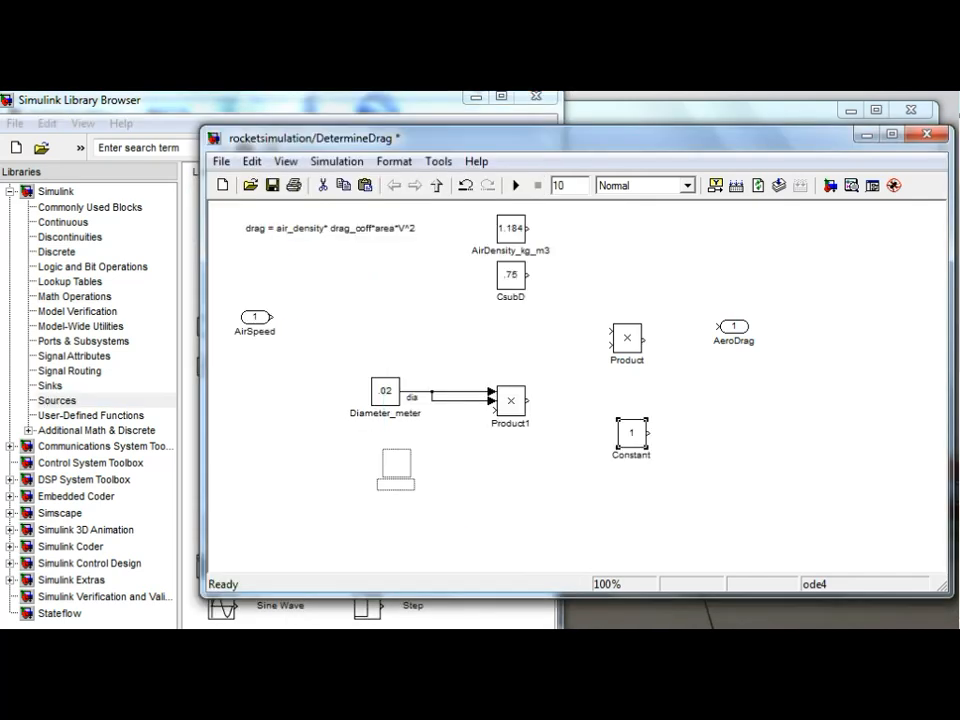
drag(396, 462, 385, 455)
Set the new Constant block's value to pi/4.
double_click(385, 455)
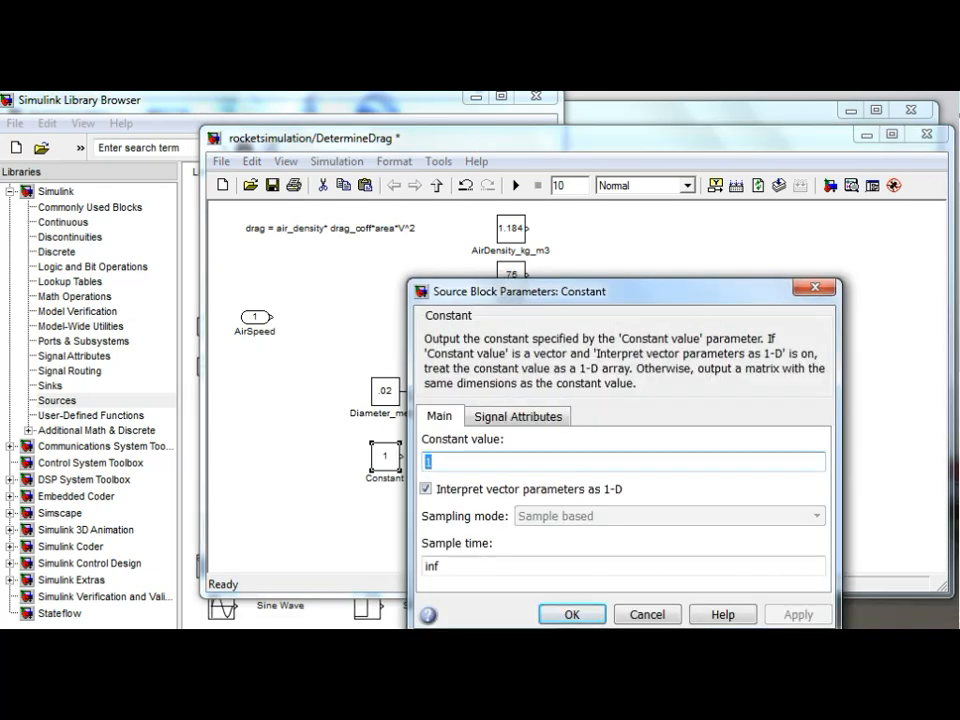
text(poi/4)
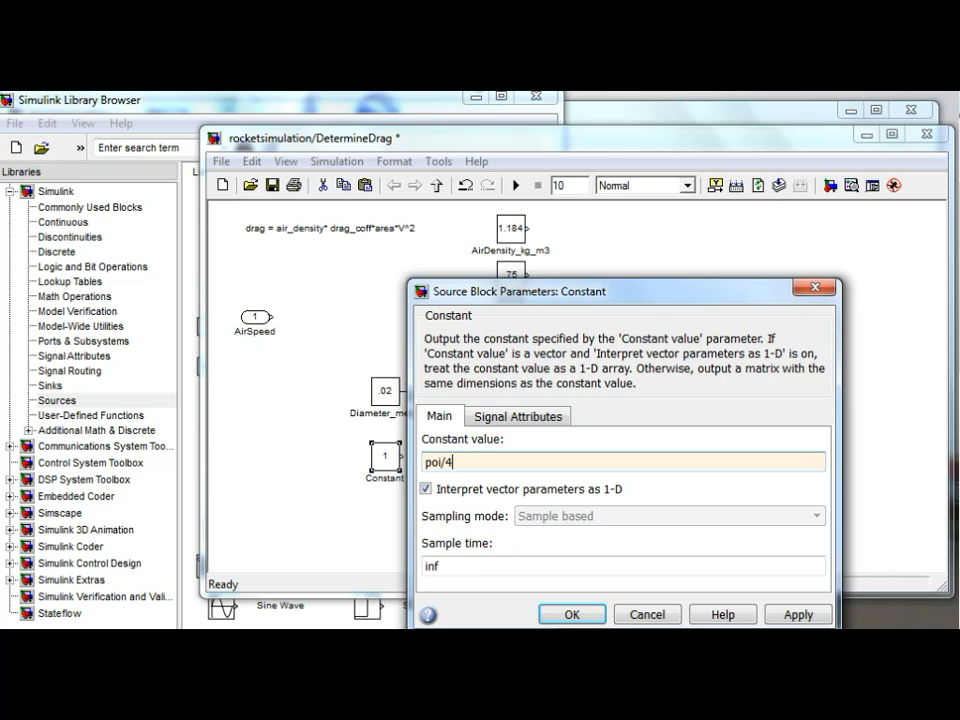
key(BackSpace)
key(BackSpace)
key(BackSpace)
key(BackSpace)
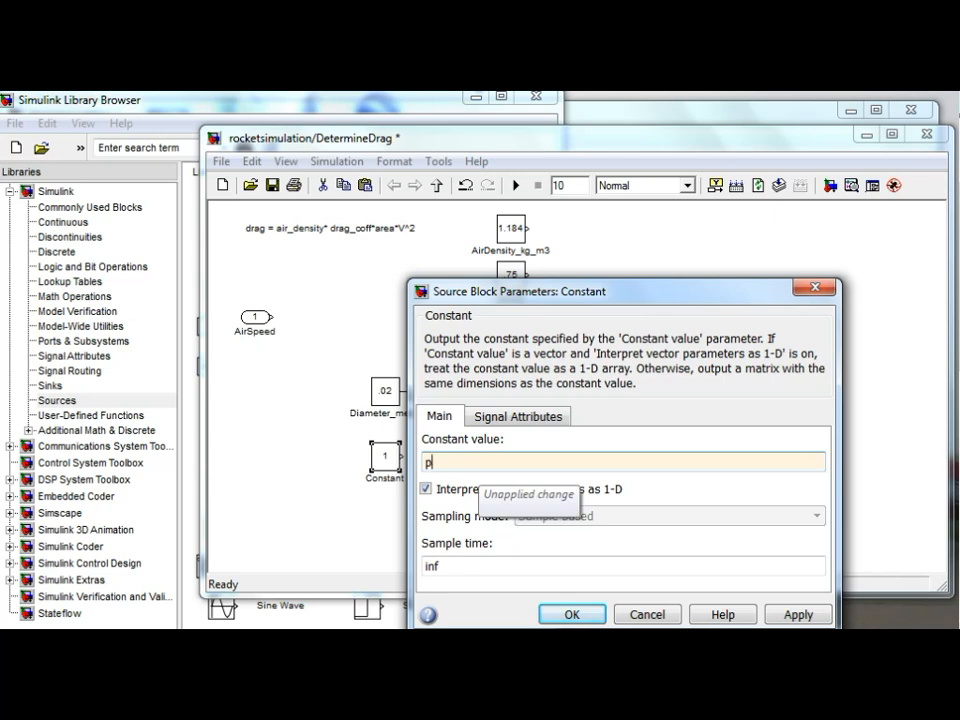
text(i/4)
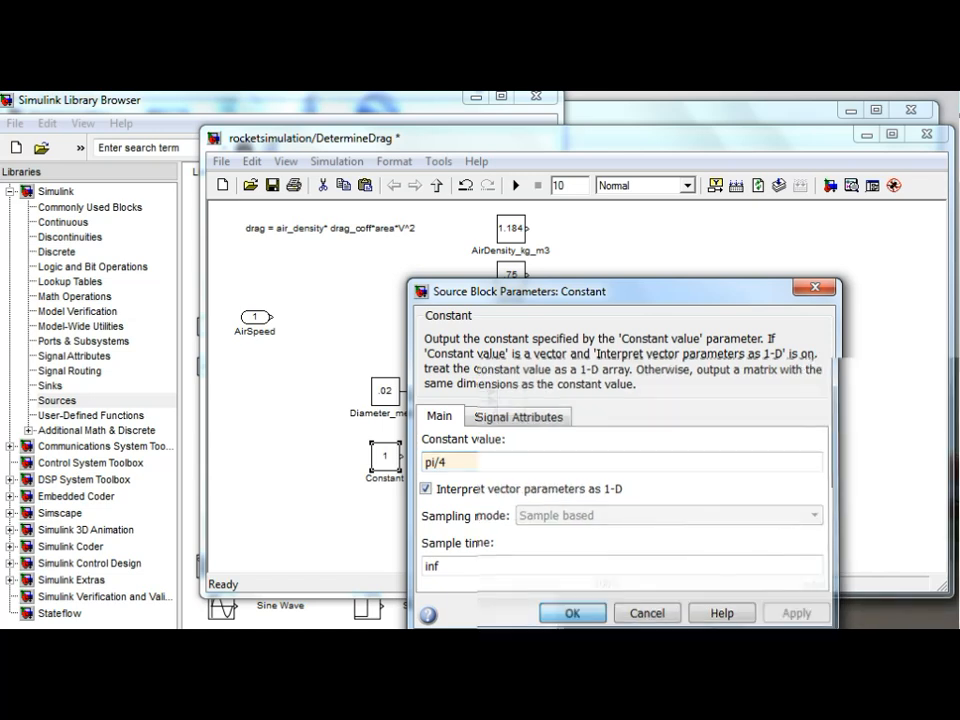
key(Return)
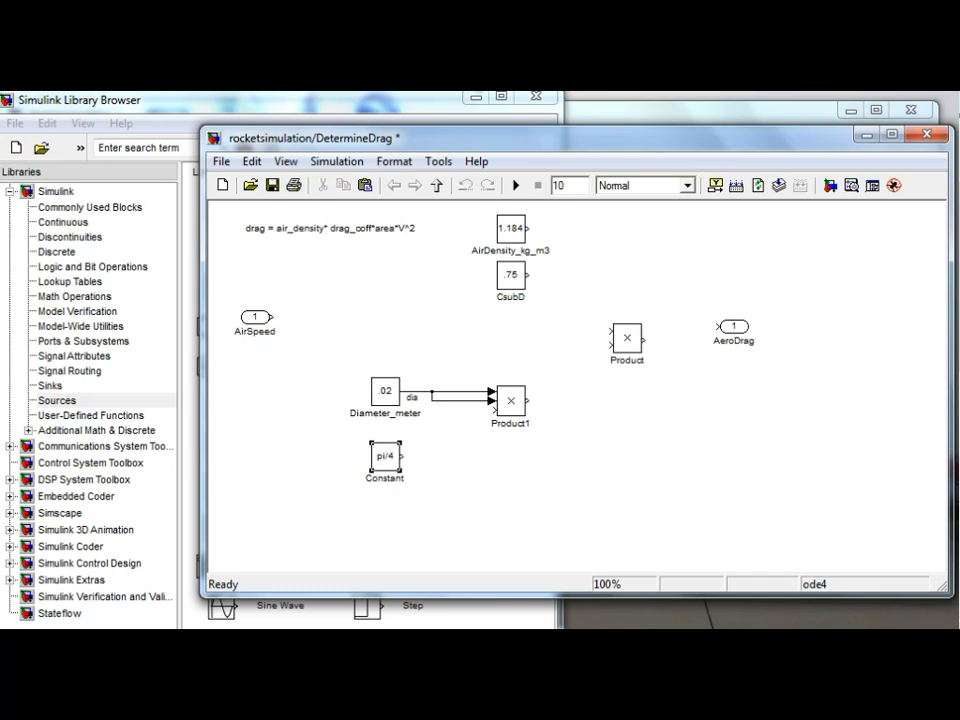
Rename the pi/4 constant block "pi over 4".
double_click(385, 478)
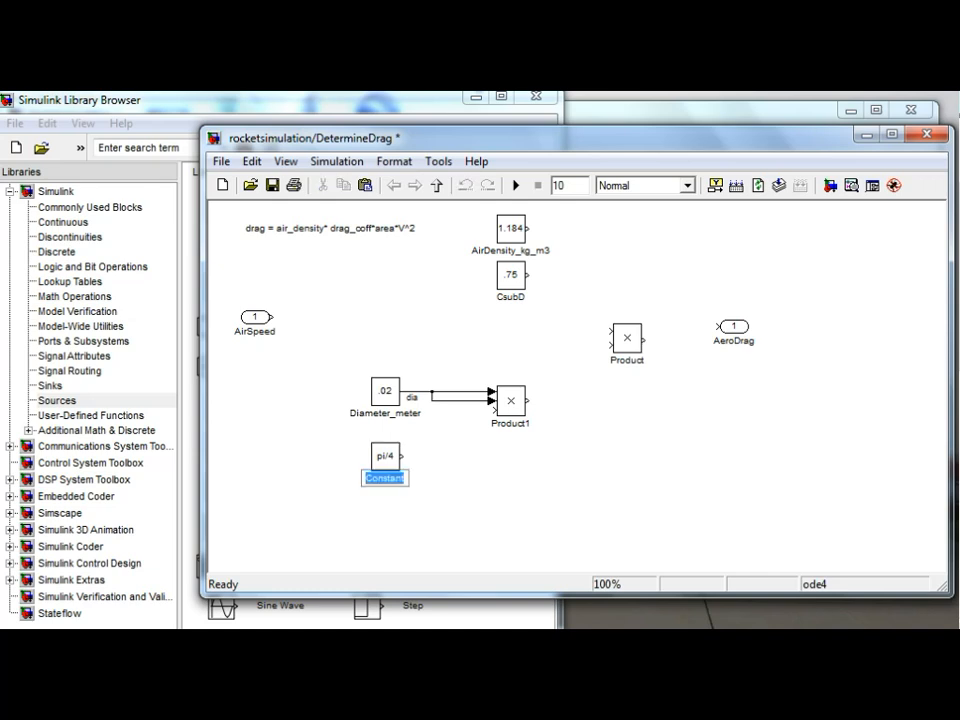
text(pi over 4)
key(Escape)
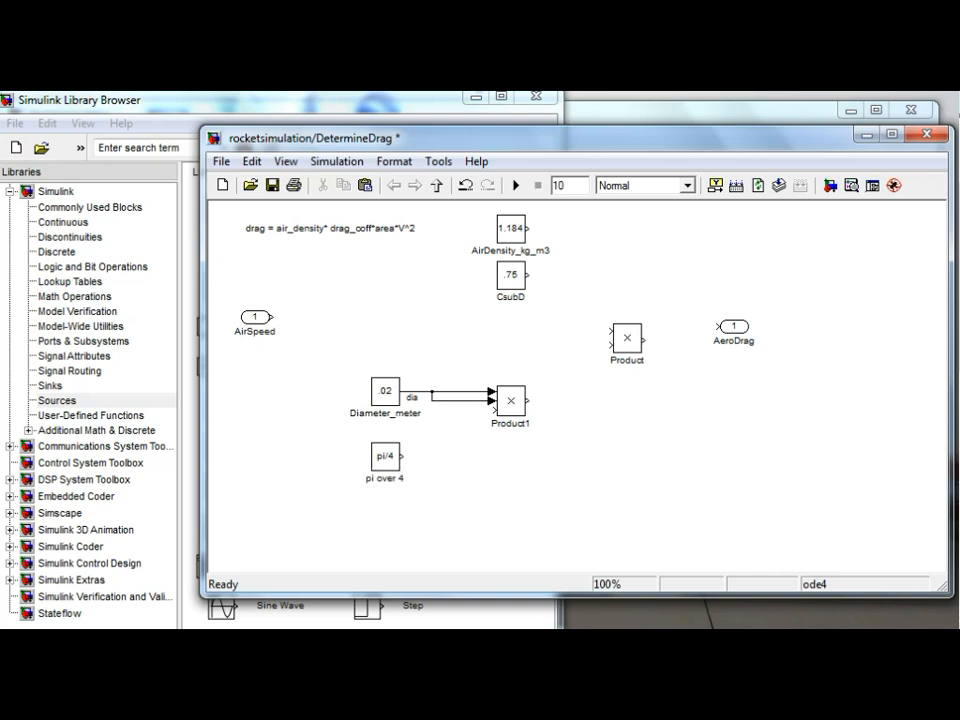
Wire the pi over 4 constant into Product1's third input and Product1's output into Product, labelling that output signal "Area".
drag(401, 457, 611, 345)
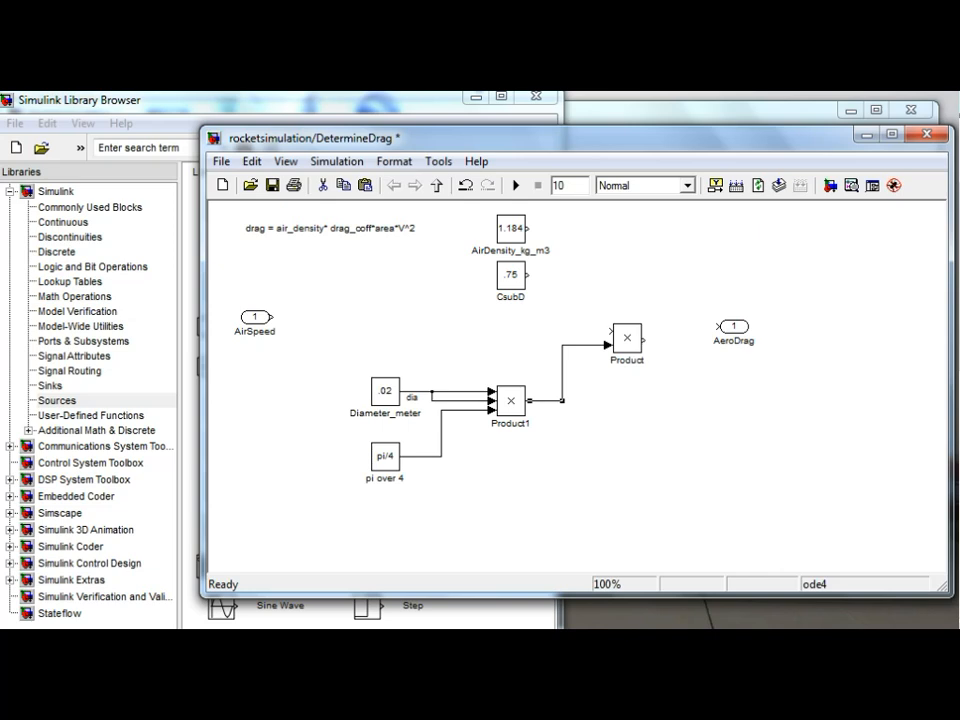
double_click(532, 402)
text(A)
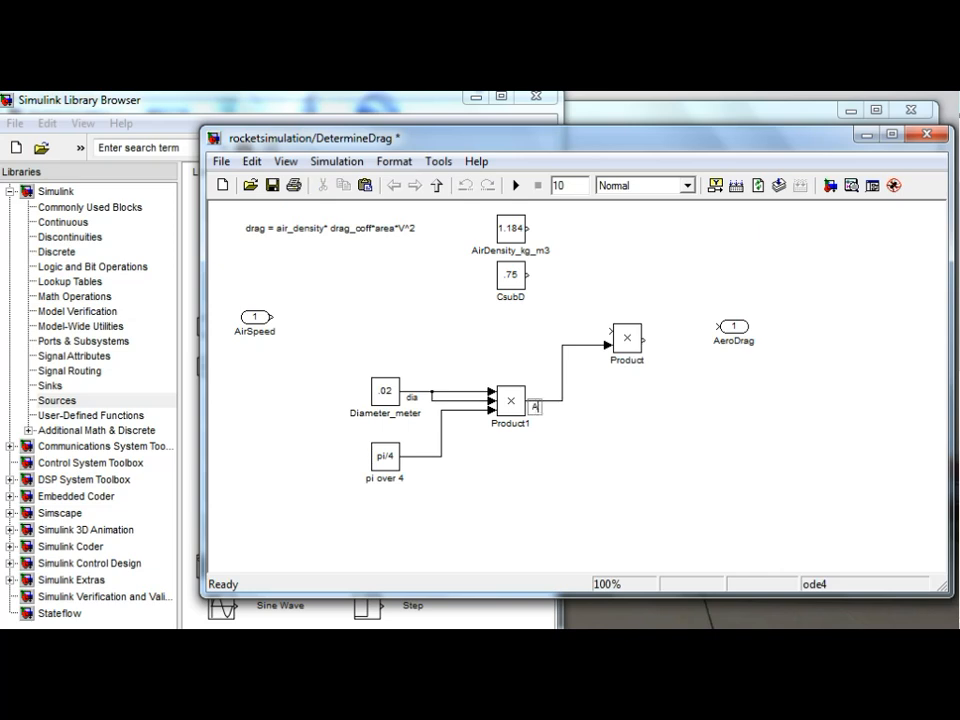
text(rea)
key(Escape)
Set the Product block's number of inputs to 5.
double_click(627, 338)
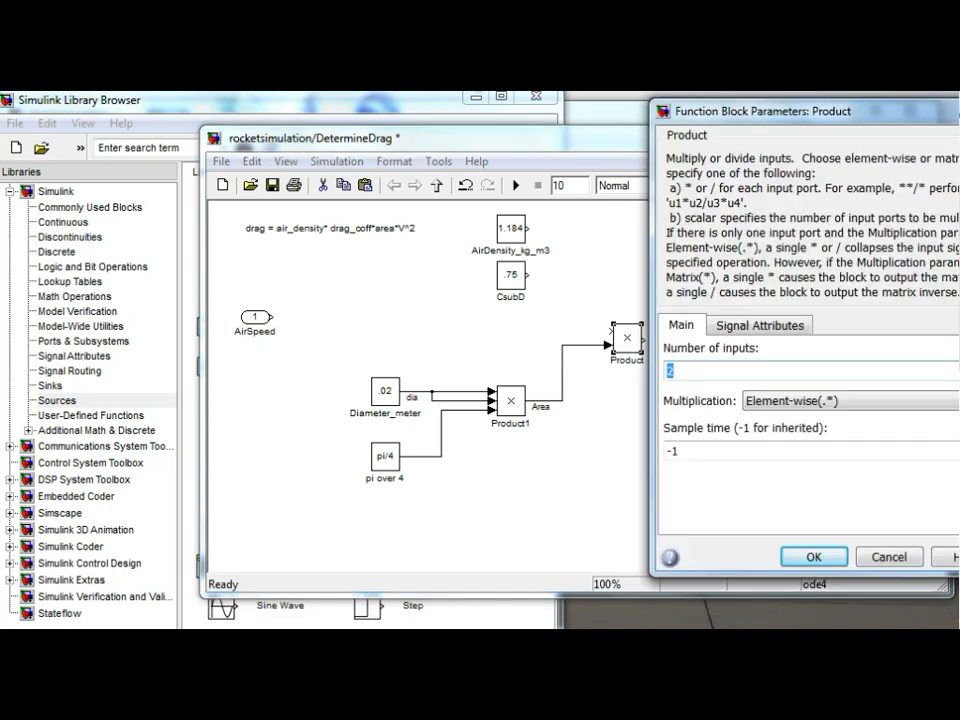
text(5)
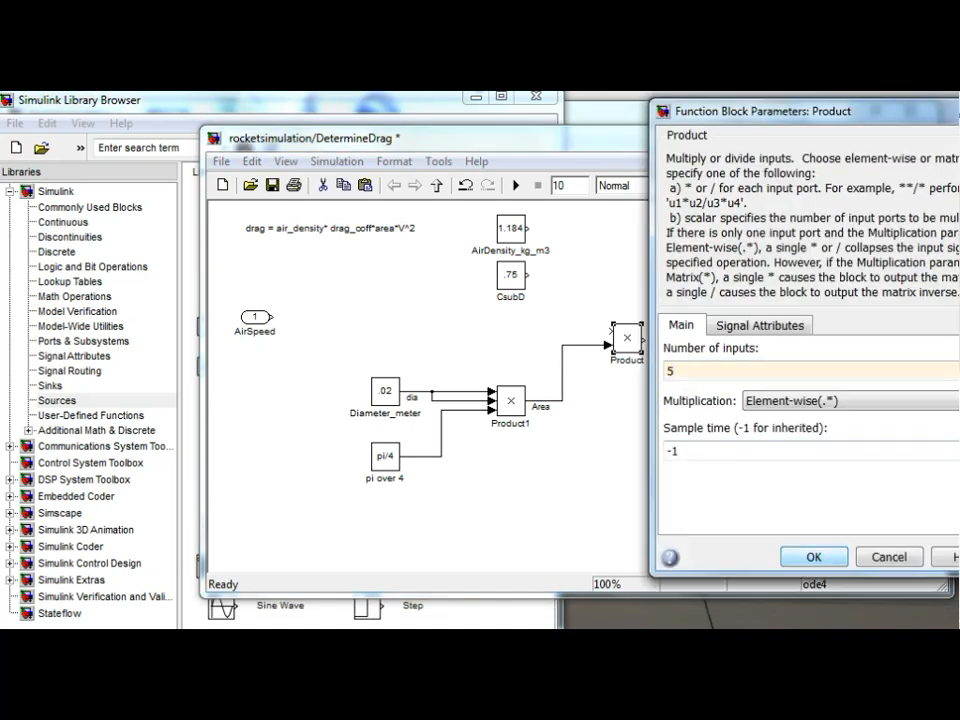
key(Return)
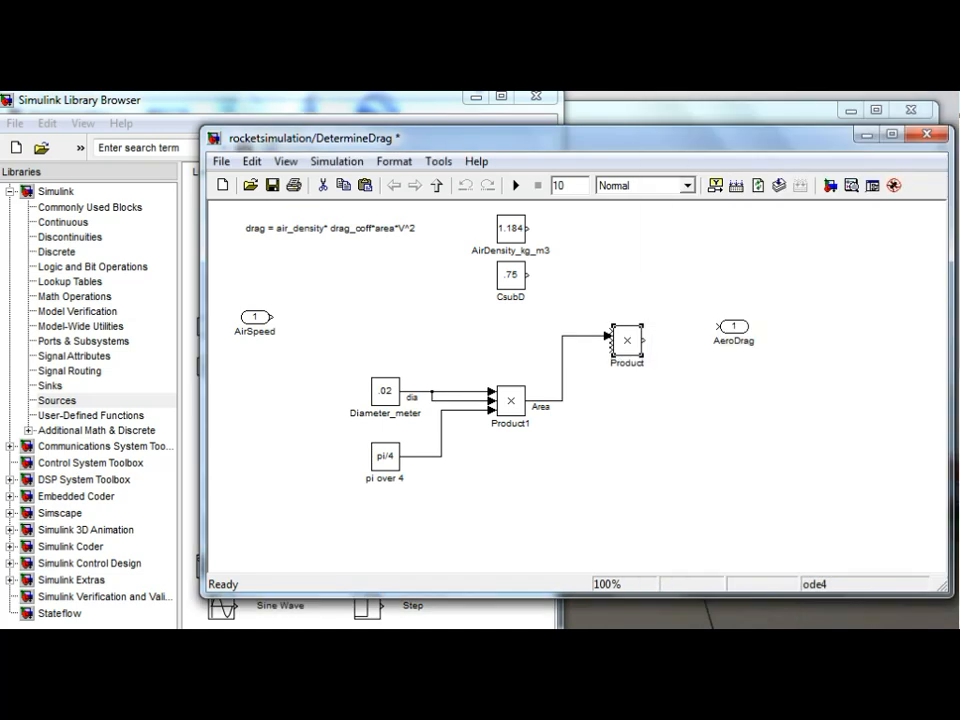
Remove the Area line, enlarge the Product block to spread its ports, and reconnect Product1's output to Product's fifth input.
click(584, 336)
key(Delete)
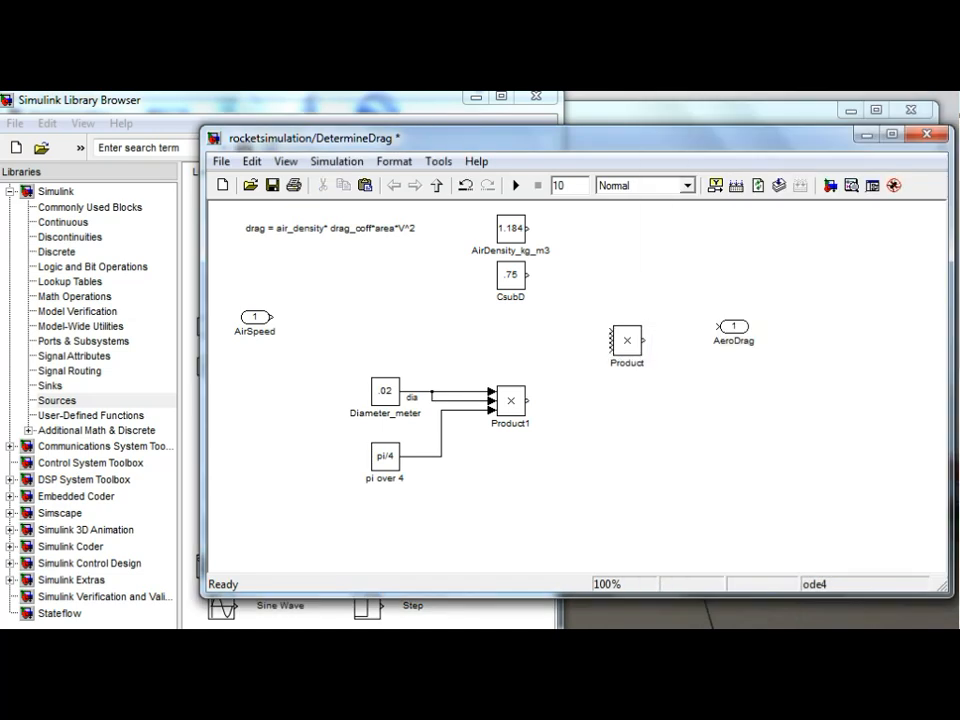
click(627, 341)
mouse_move(641, 355)
mouse_down()
mouse_move(641, 390)
mouse_move(567, 388)
mouse_move(527, 400)
mouse_up()
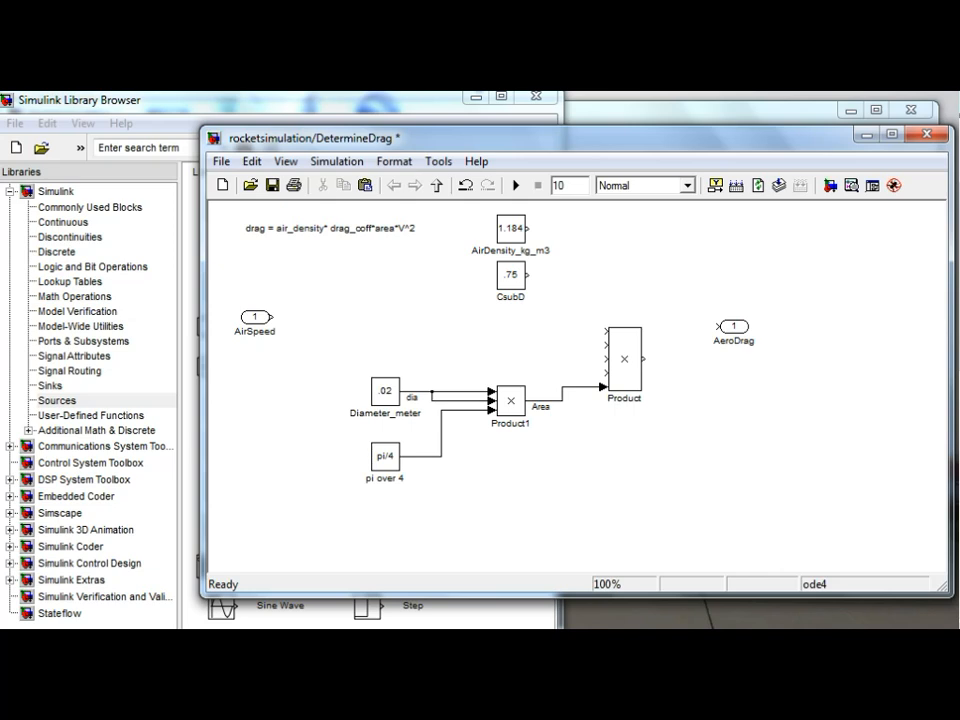
Wire AirDensity_kg_m3 to Product's first input and the CsubD constant, shifted slightly down and left, to its second input.
drag(527, 229, 603, 331)
drag(511, 275, 488, 284)
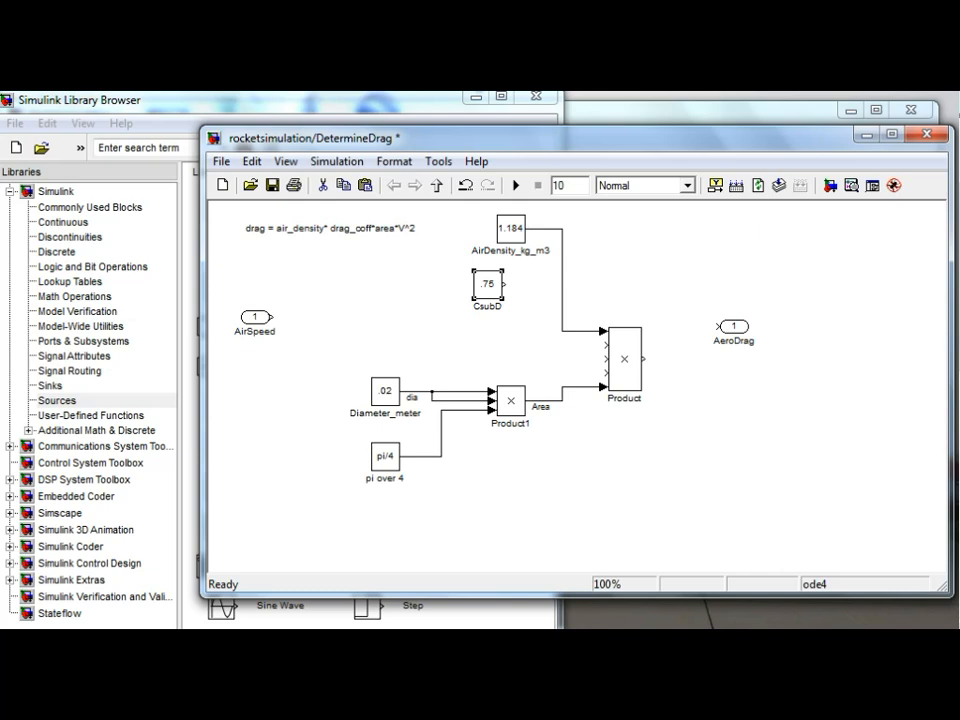
drag(505, 284, 577, 340)
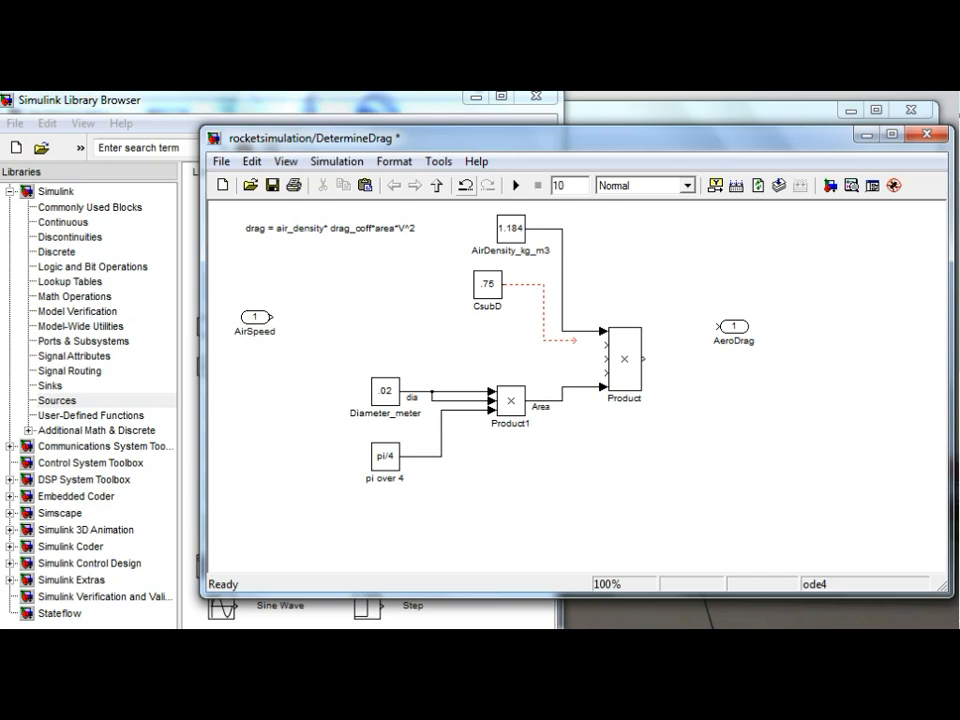
click(465, 185)
drag(504, 285, 523, 289)
mouse_move(523, 289)
mouse_down()
mouse_move(524, 334)
mouse_move(566, 349)
mouse_move(603, 345)
mouse_up()
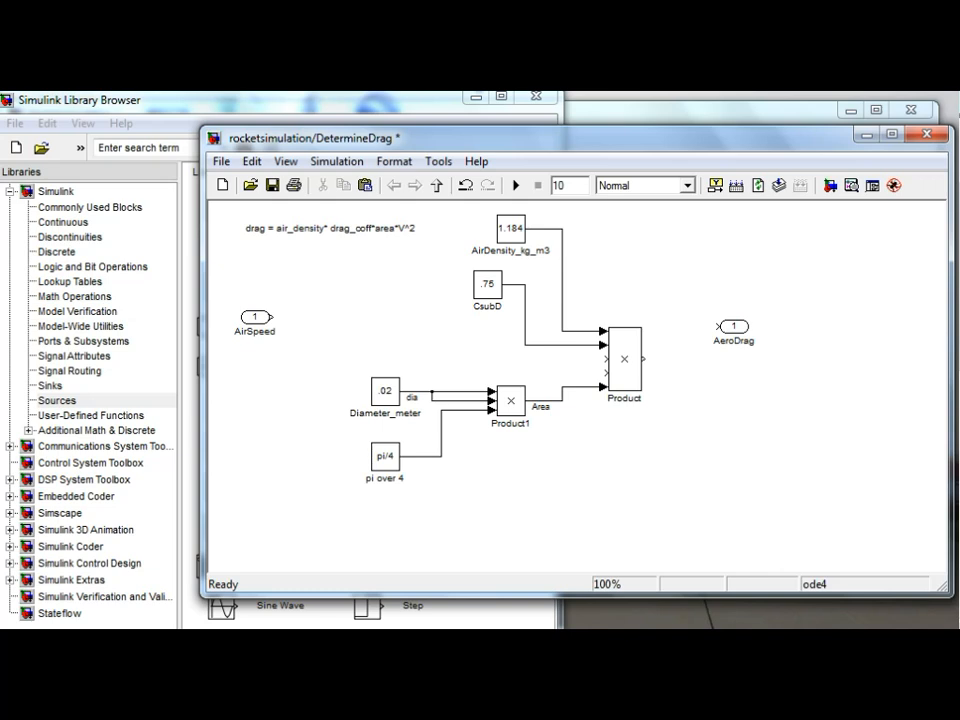
Align the AirSpeed inport with Product's third input, connect them, and label the signal "<>".
drag(255, 317, 255, 358)
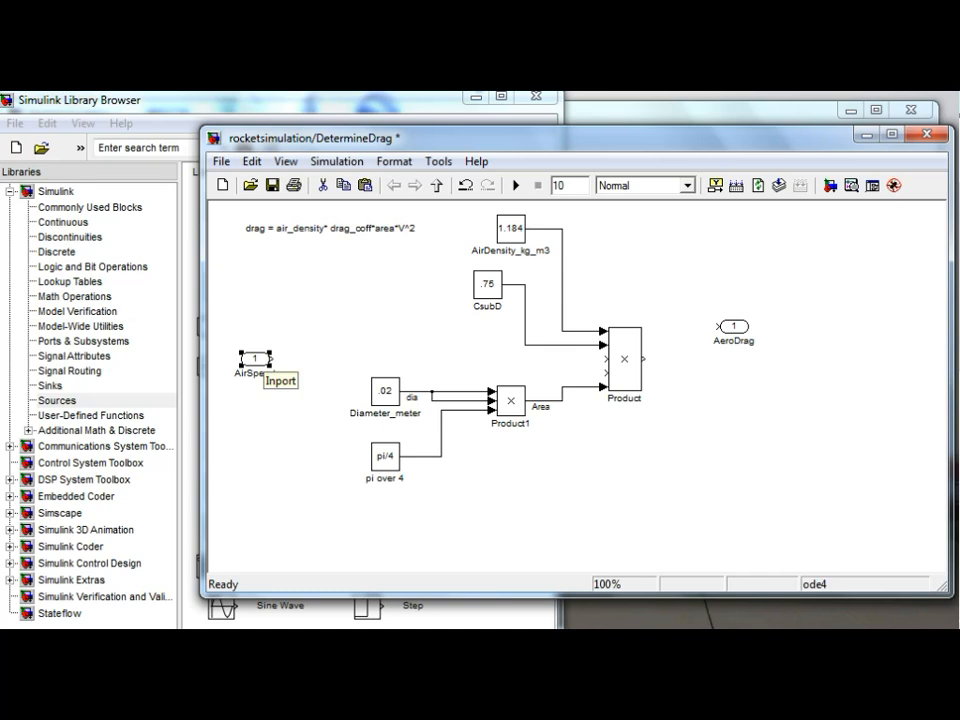
ctrl+click(625, 359)
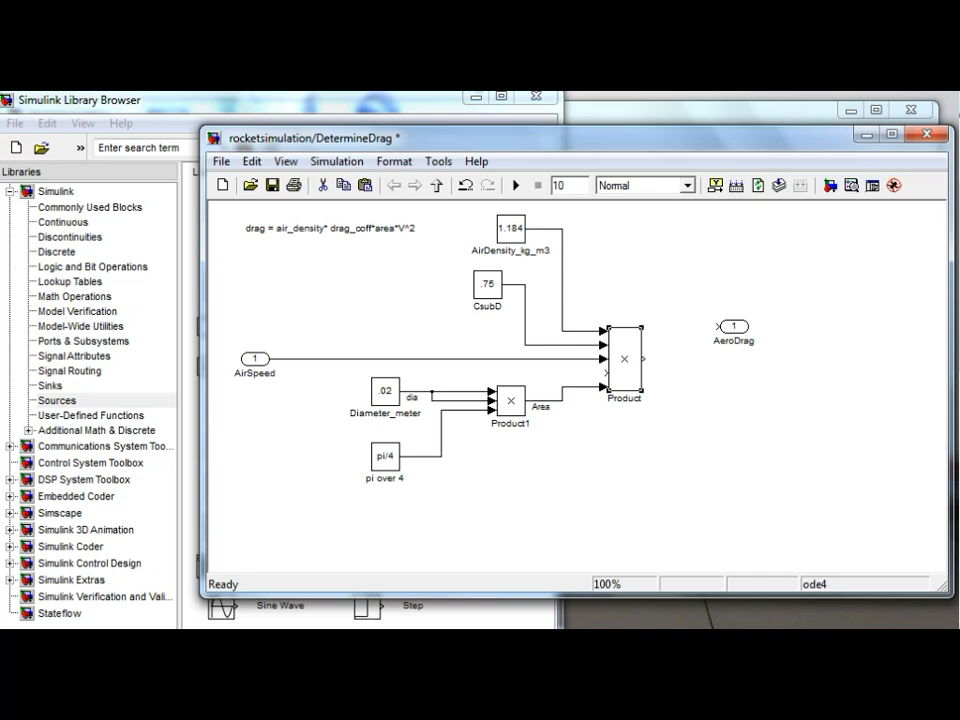
double_click(280, 359)
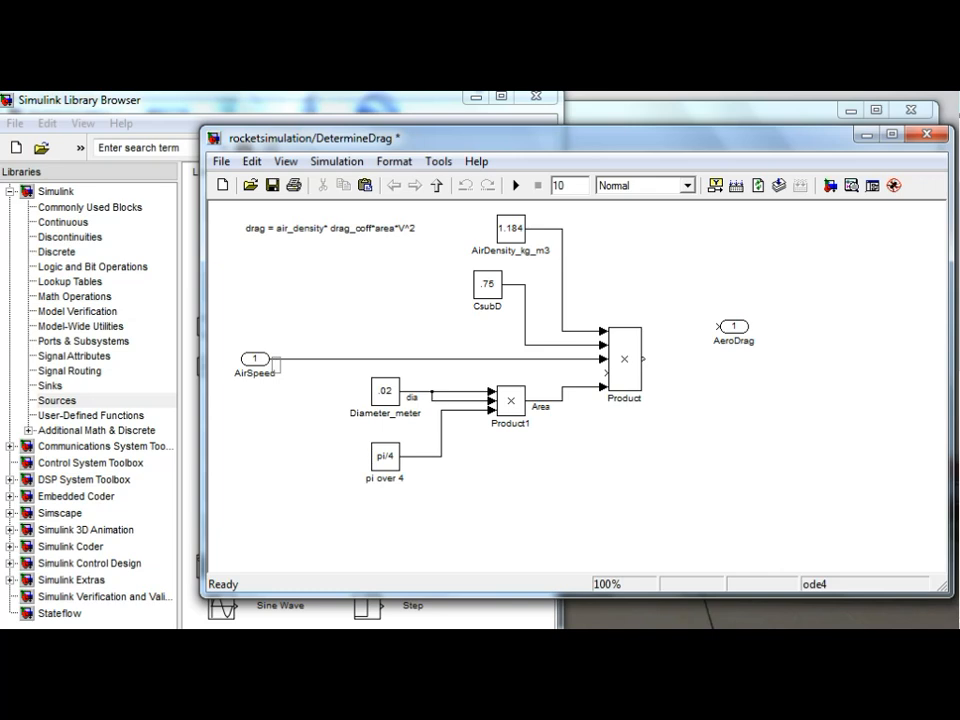
text(<>)
key(Escape)
click(284, 365)
key(Escape)
Align the AeroDrag outport with the Product block's output, connect them, and label the signal "Drag".
drag(734, 326, 834, 363)
drag(643, 359, 818, 359)
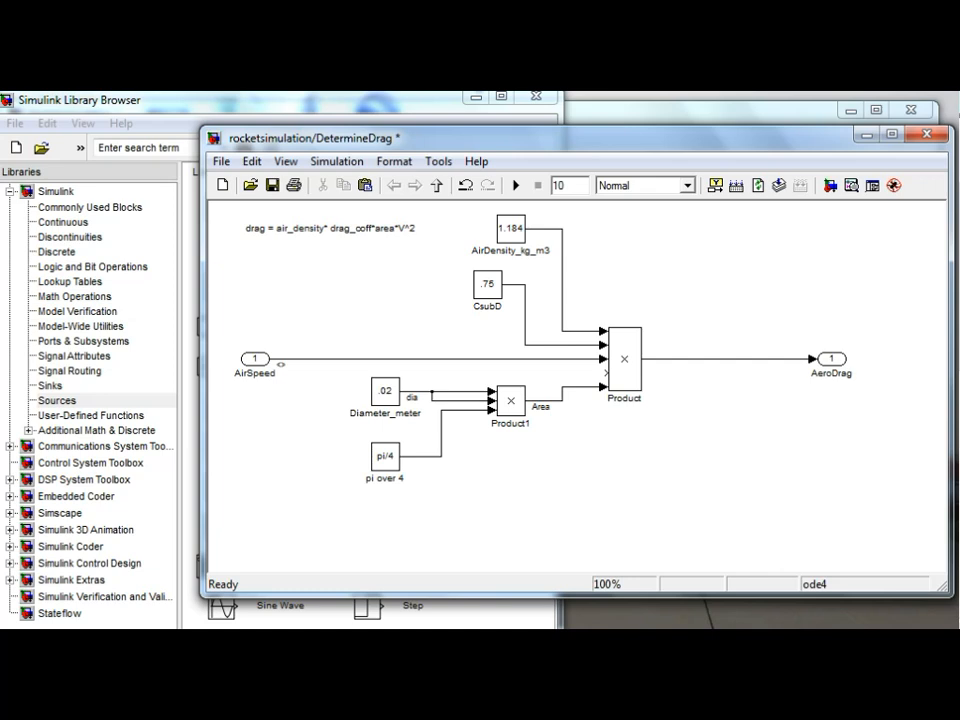
double_click(648, 360)
text(Drag)
key(Escape)
Move the Diameter_meter, pi over 4 and Product1 group down, away from the AirSpeed line.
mouse_move(346, 368)
mouse_down()
mouse_move(477, 469)
mouse_move(511, 480)
mouse_up()
drag(385, 456, 385, 498)
click(460, 525)
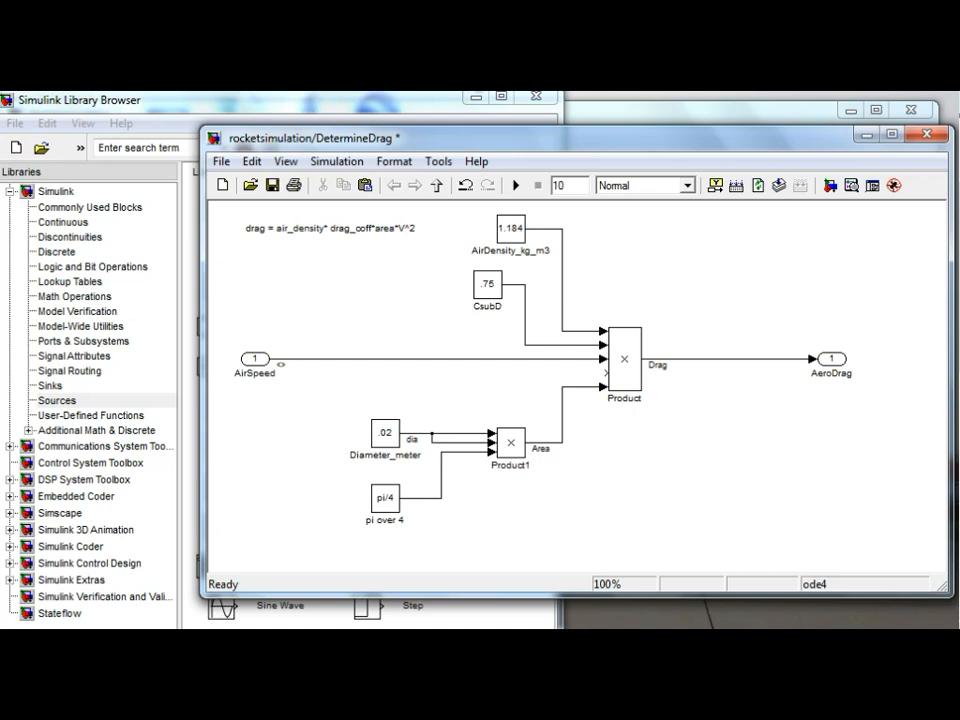
Insert a Math Function block from the Math Operations library into the line between AirSpeed and Product.
click(75, 297)
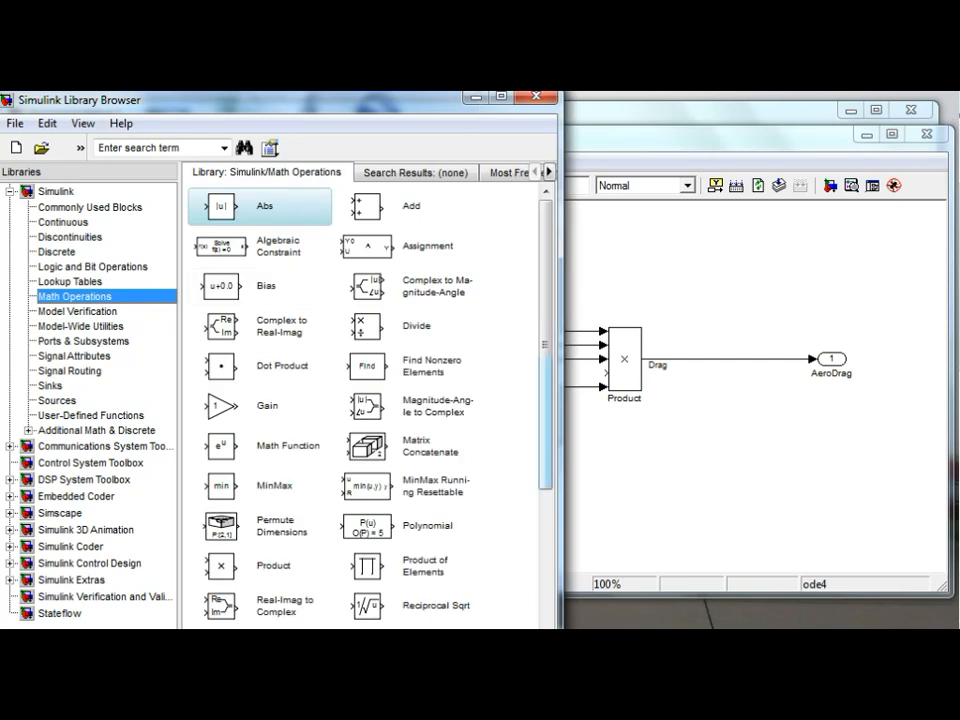
drag(546, 400, 546, 403)
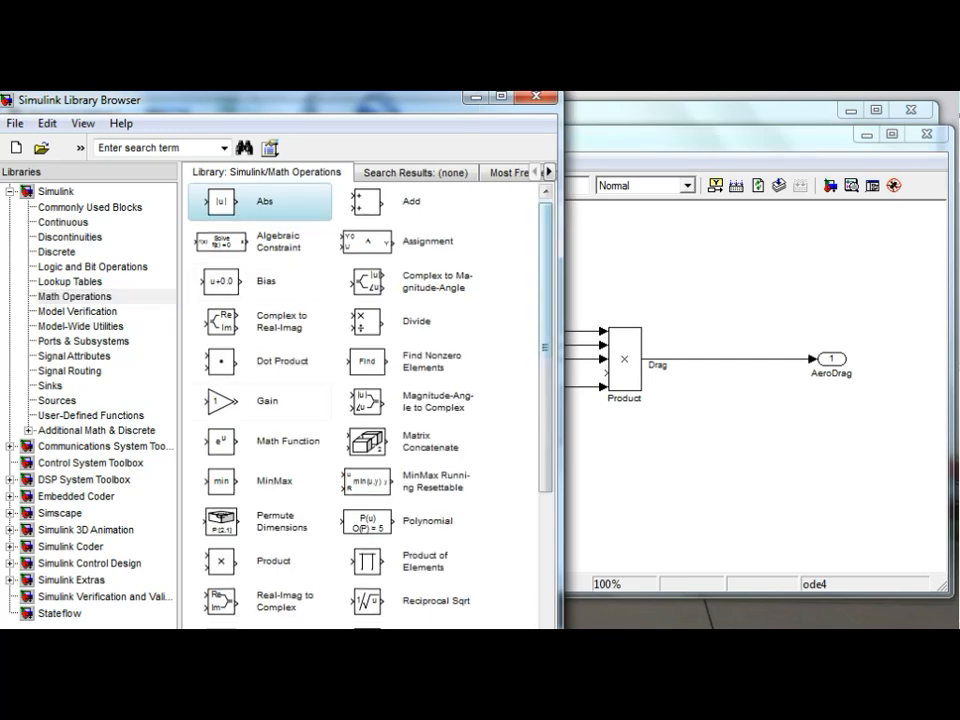
click(222, 441)
drag(222, 441, 618, 475)
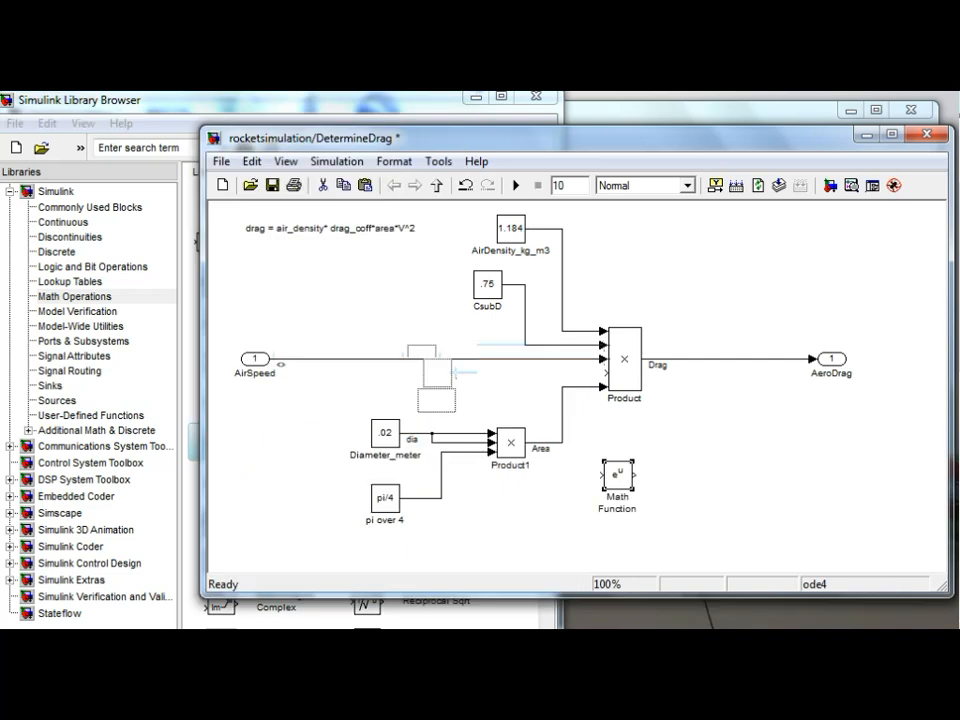
drag(434, 385, 436, 359)
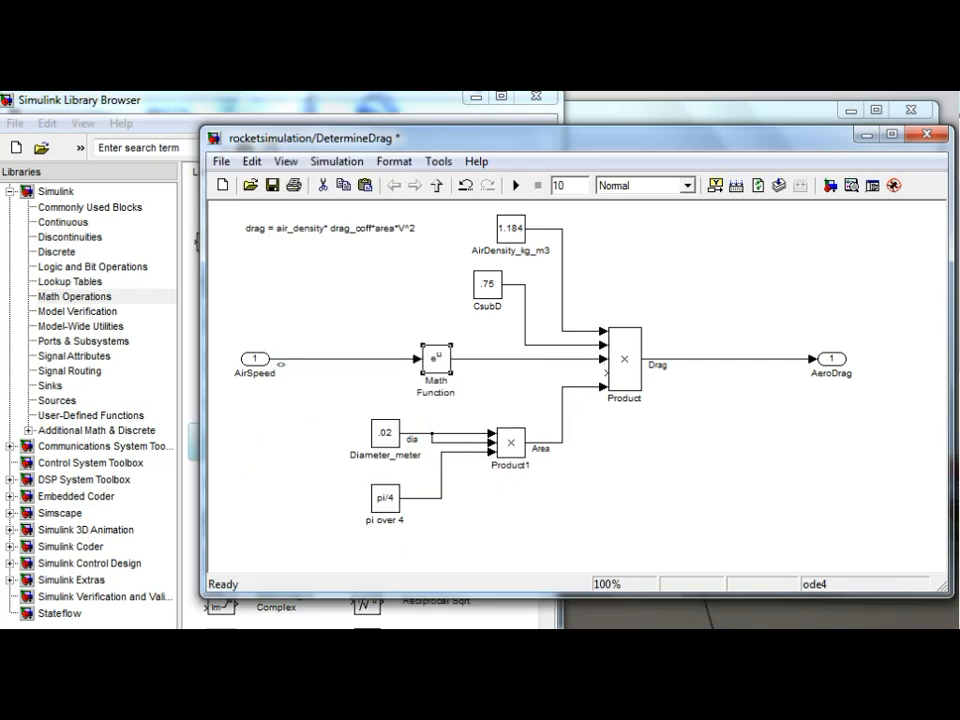
Set the Math Function block's function to magnitude^2.
double_click(436, 359)
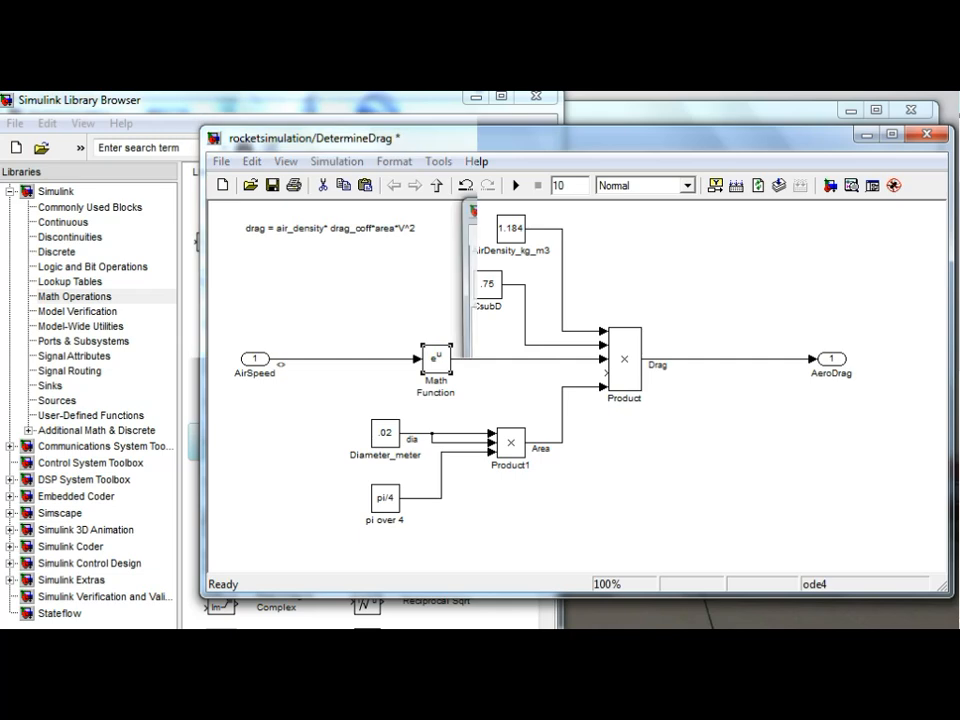
click(687, 344)
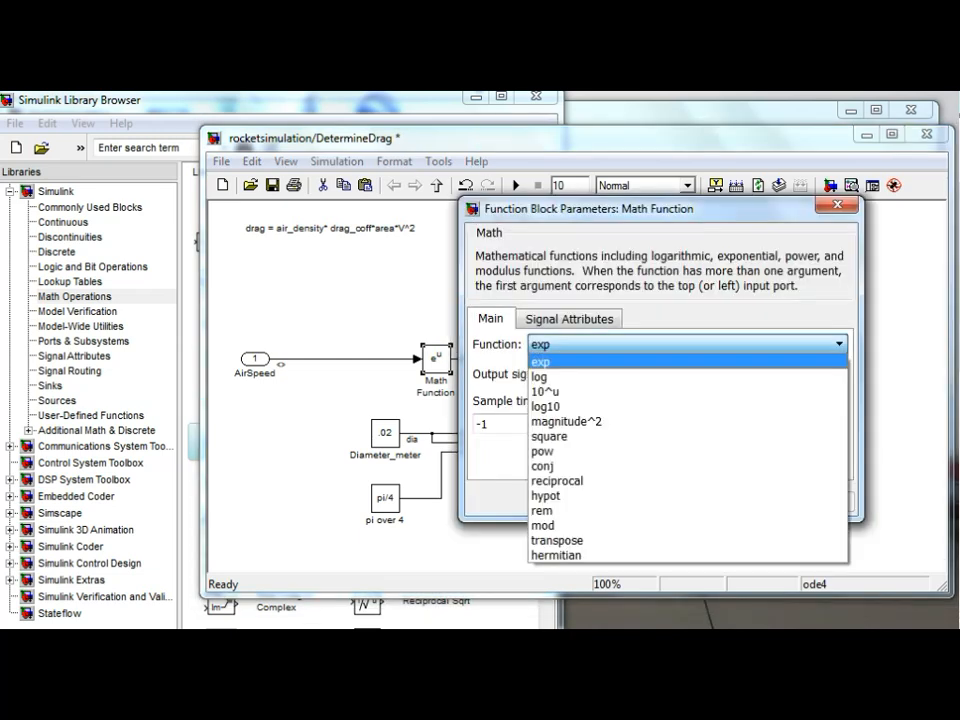
click(567, 421)
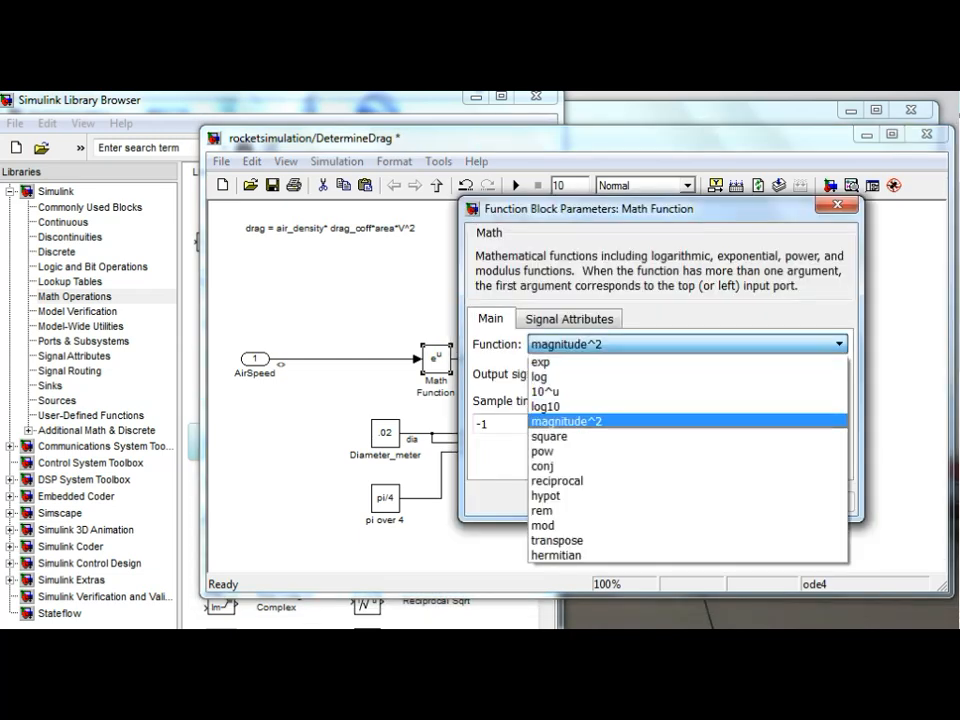
click(606, 525)
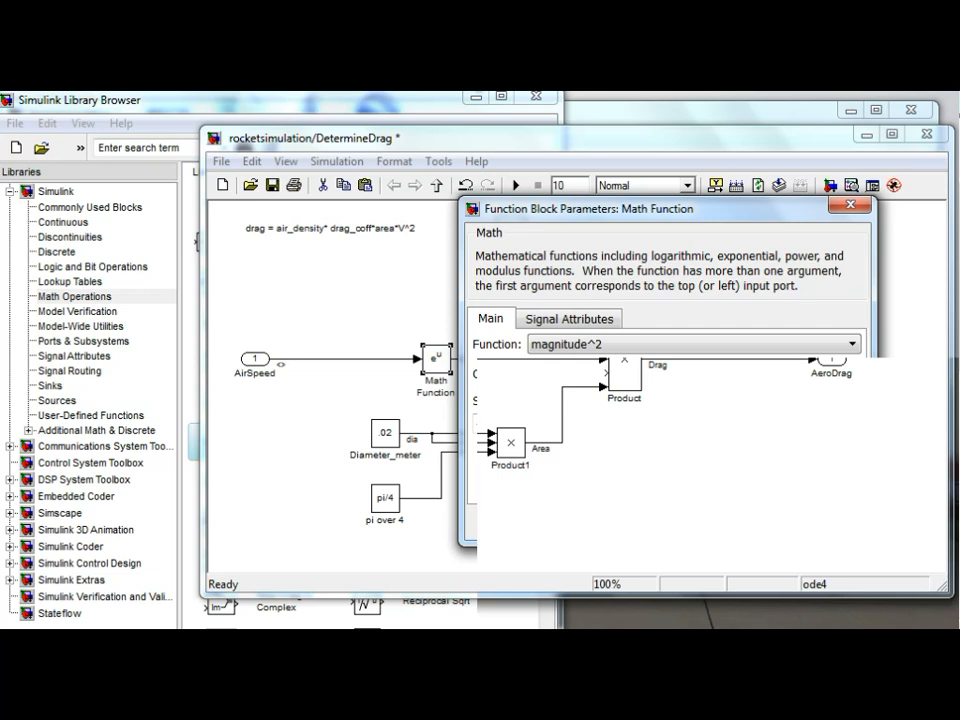
Change the Math Function block's function to square.
double_click(436, 359)
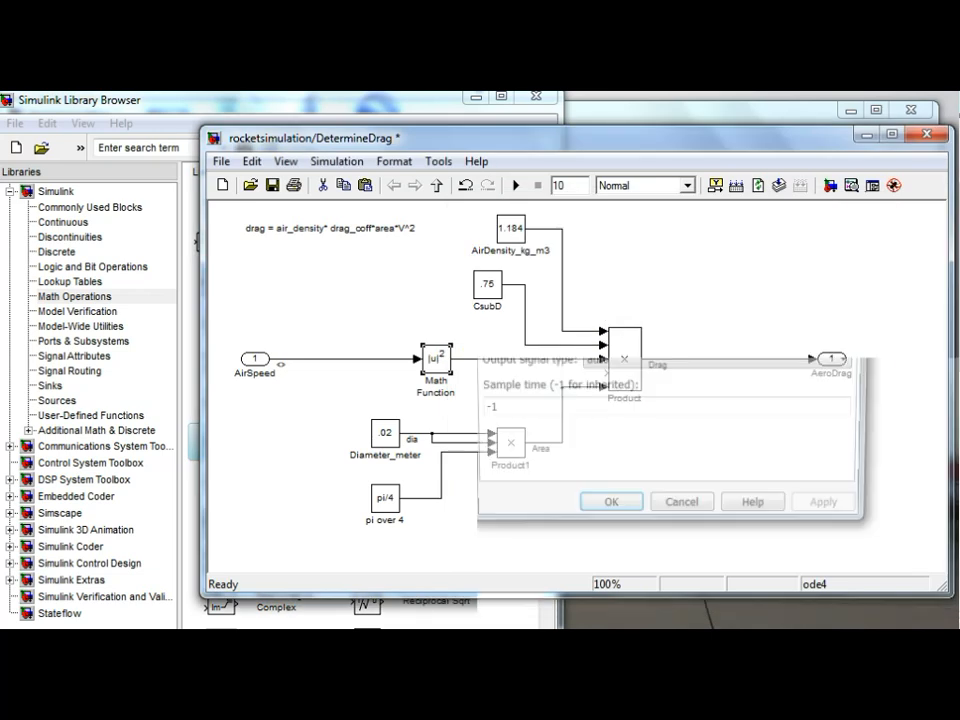
click(690, 332)
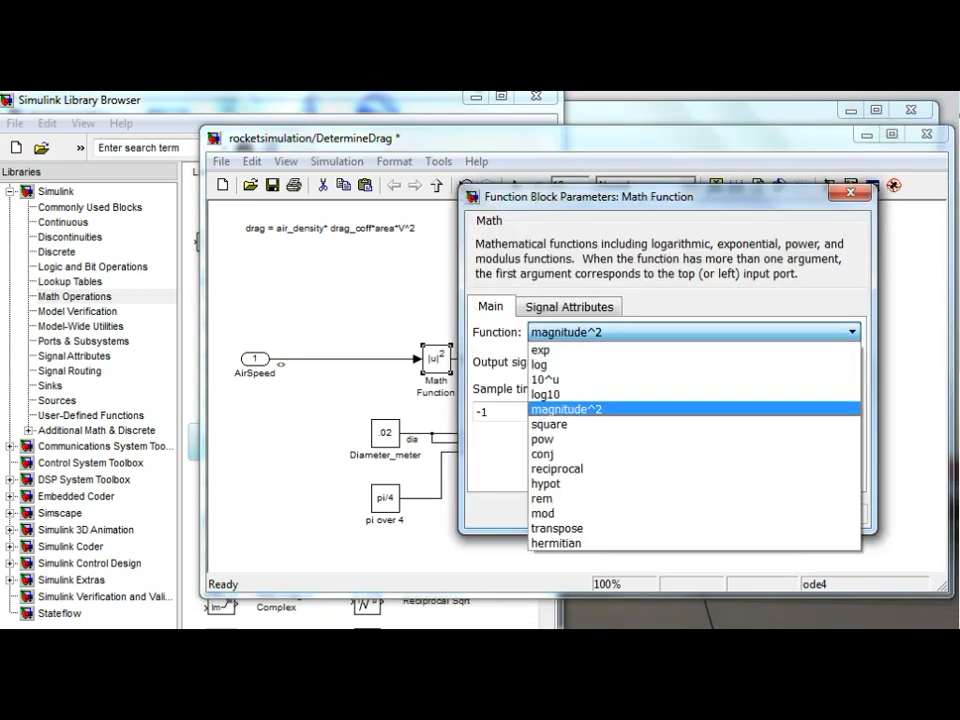
key(Down)
key(Return)
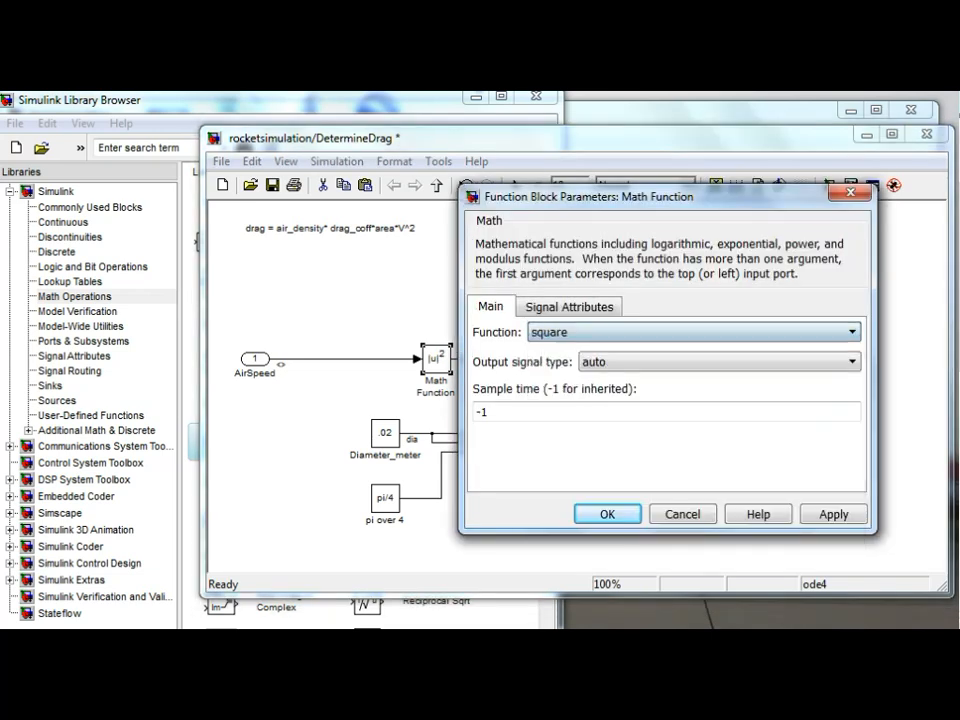
key(Return)
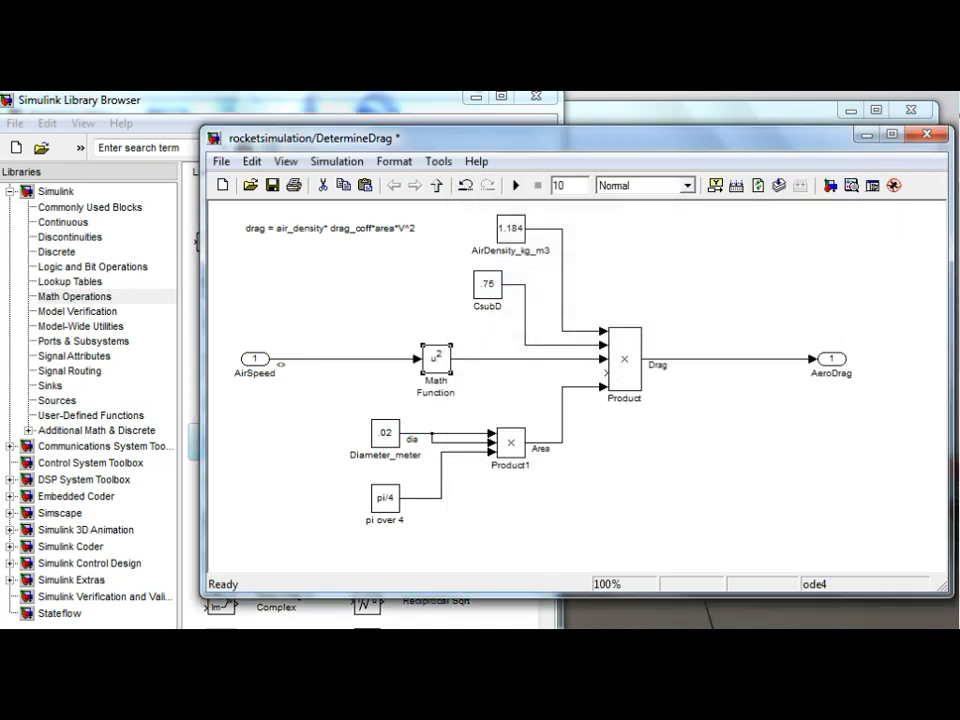
Label the signal line from the Math Function block to the Product block "V squared".
double_click(480, 359)
text(V squared)
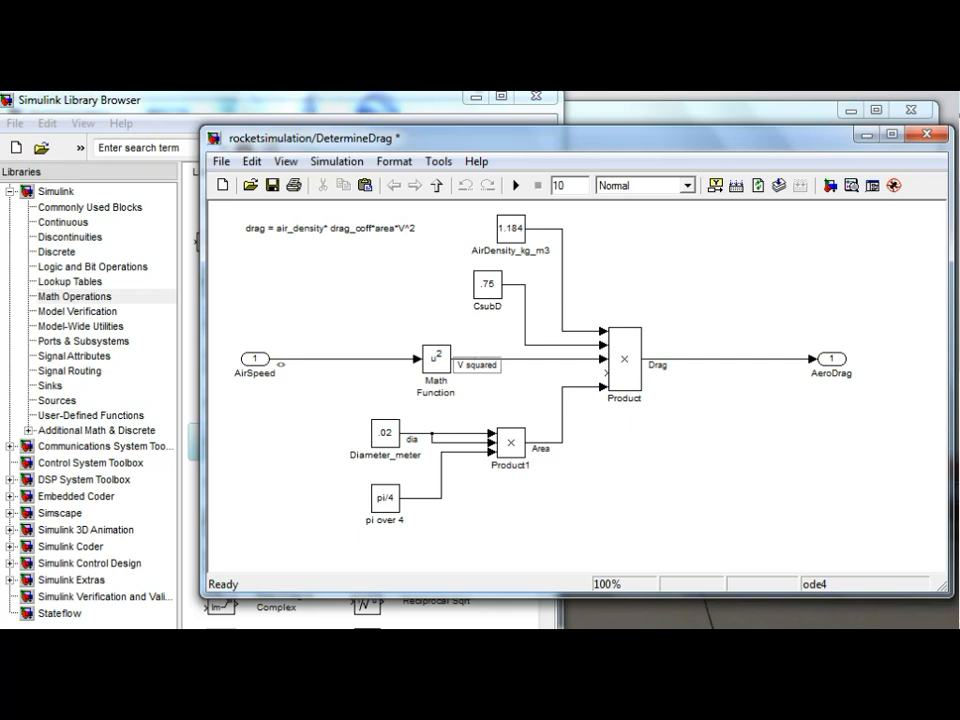
key(Escape)
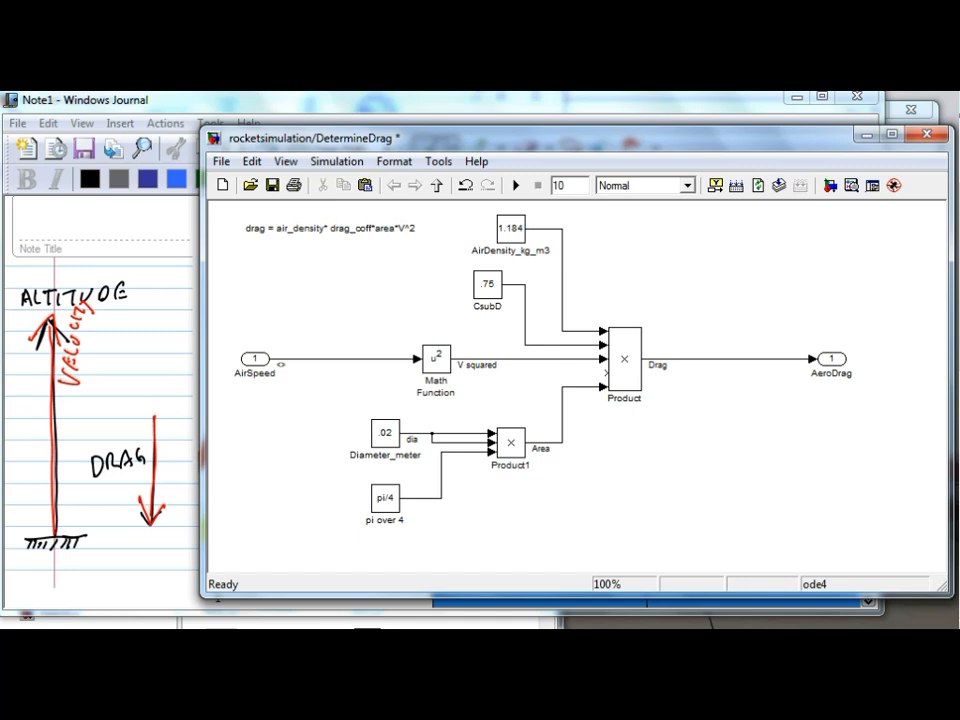
Add a Sign block from the Math Operations library just below the line between AirSpeed and Math Function.
key(alt+Tab)
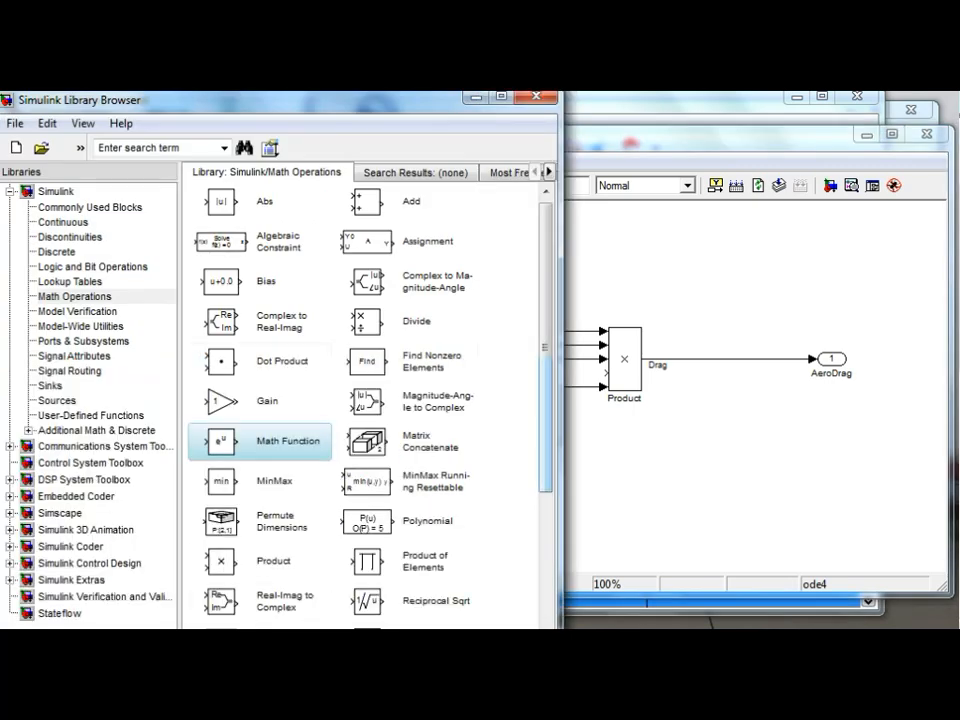
scroll(410, 400, down, 3)
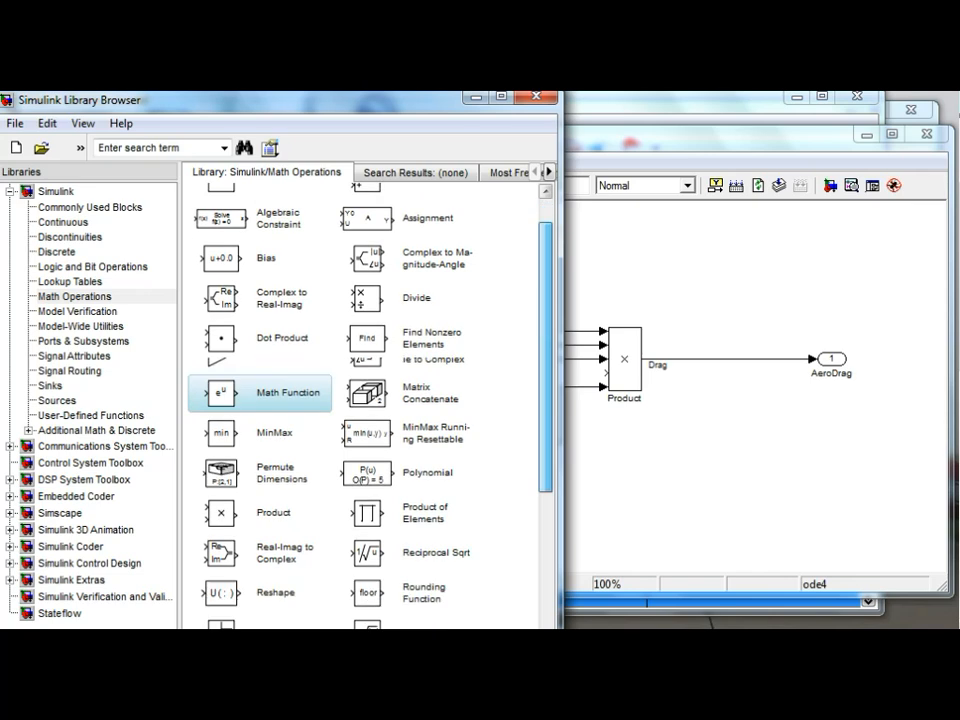
scroll(410, 400, down, 1)
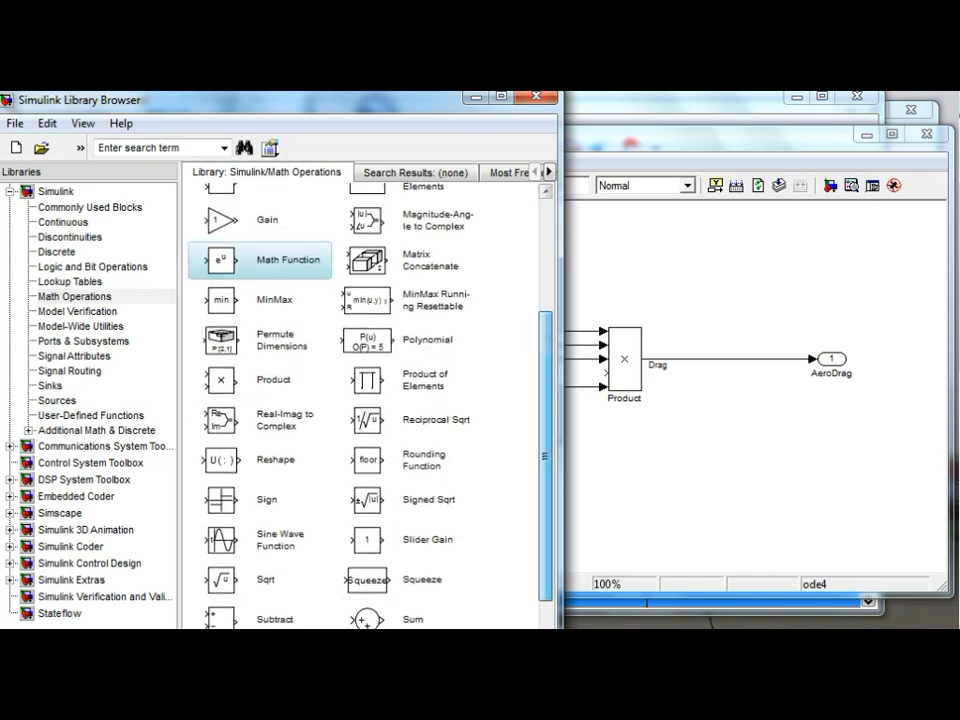
click(224, 500)
drag(224, 500, 302, 377)
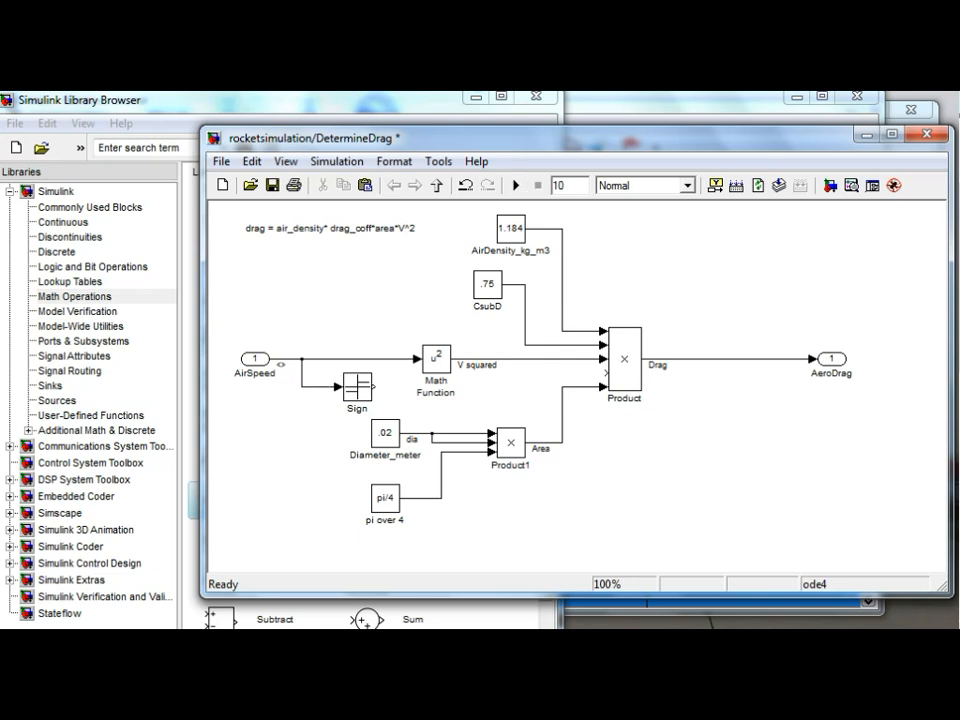
Branch the AirSpeed signal into the Sign block and connect the Sign output to the Product block's free input.
key(ctrl+z)
right_click(296, 358)
key(Escape)
mouse_move(301, 360)
mouse_down()
mouse_move(310, 385)
mouse_move(342, 386)
mouse_up()
click(357, 387)
ctrl+click(625, 359)
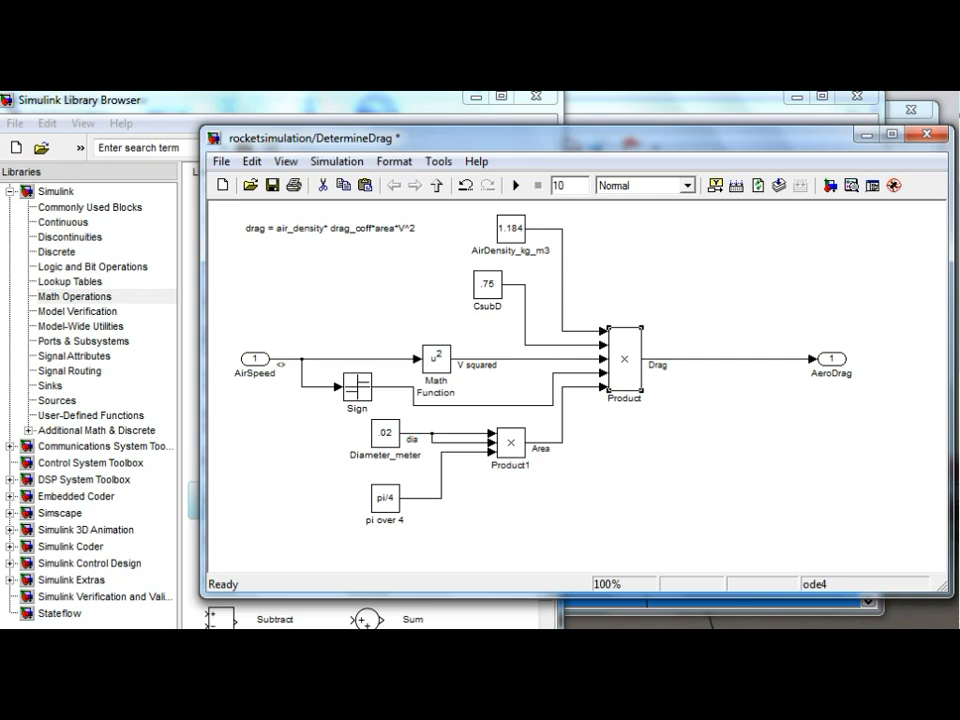
Add the annotation "Same Sighn as Velocity" above the Drag line and close the DetermineDrag subsystem.
click(751, 281)
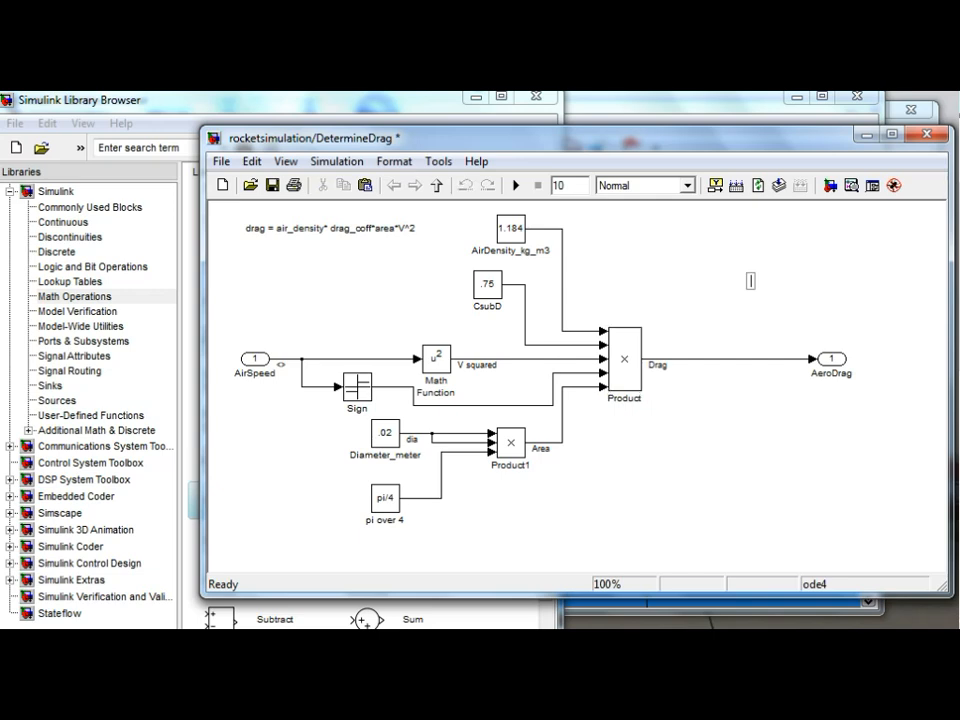
text(Same Sighn a)
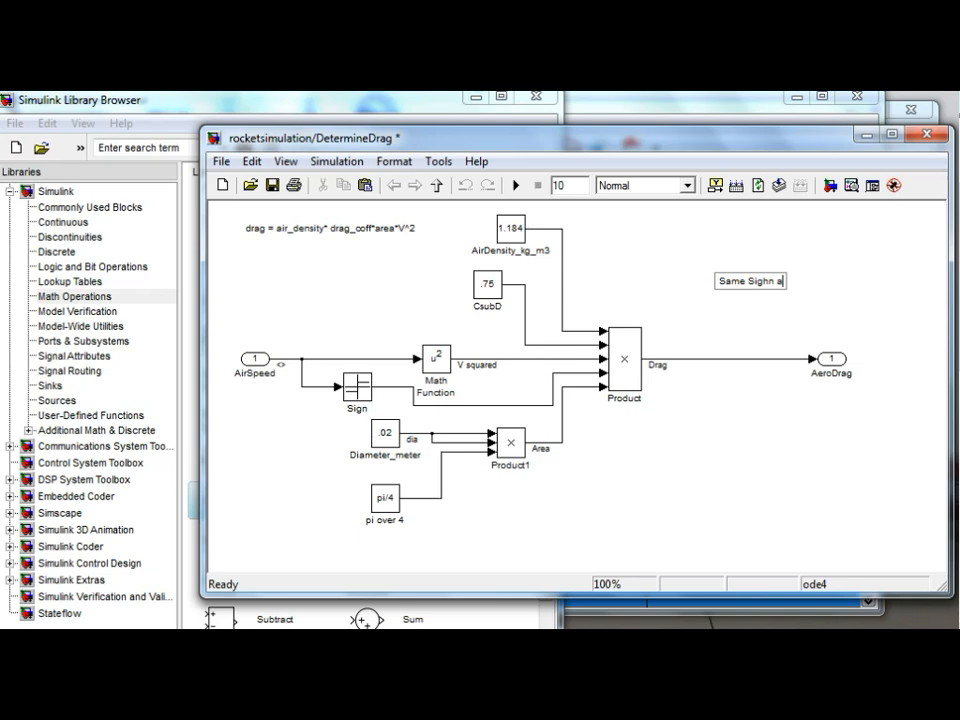
text(s Velocity)
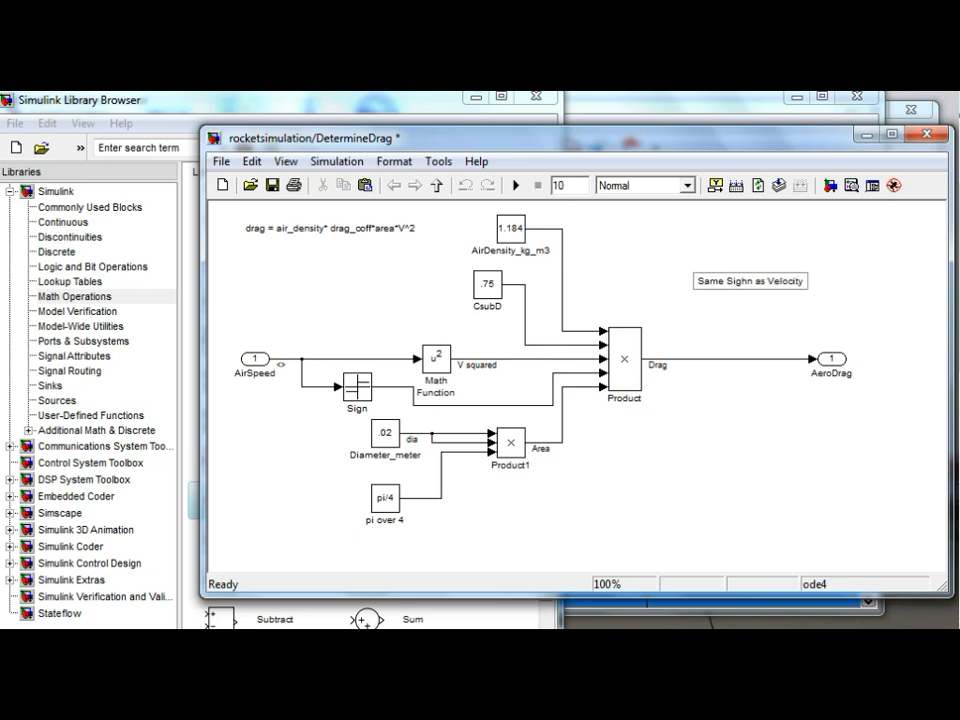
key(Escape)
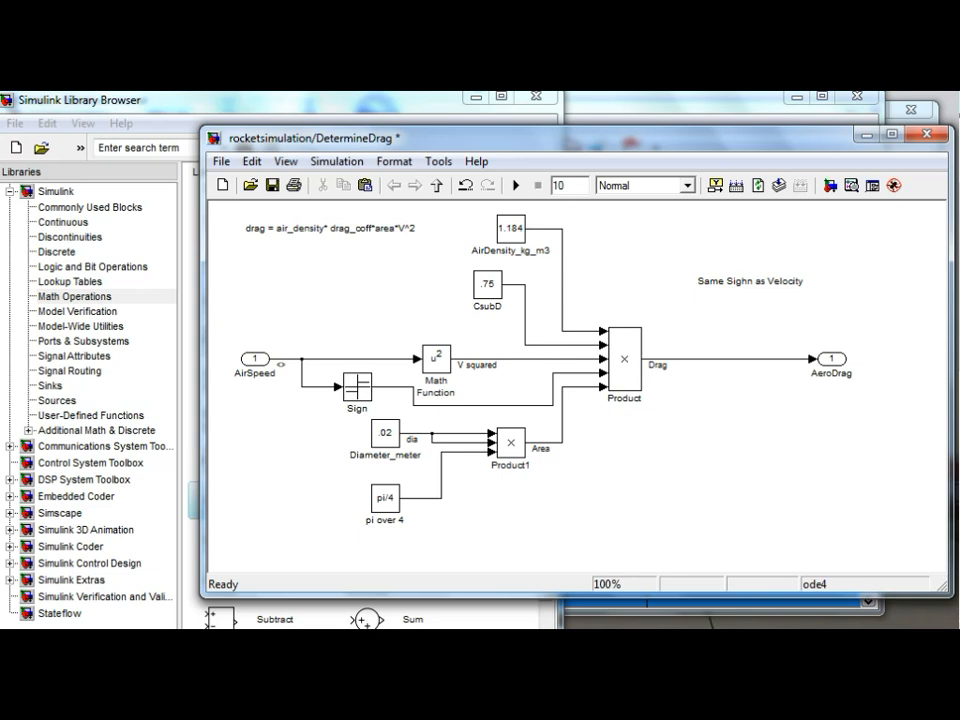
key(ctrl+w)
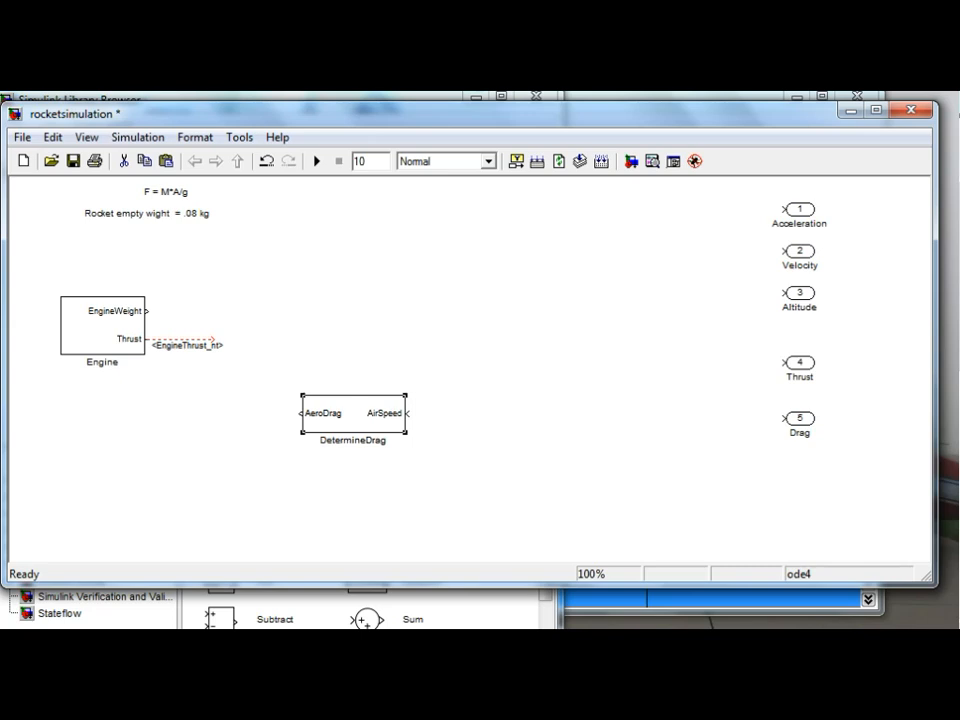
Add an Add block from the Math Operations library to the rocketsimulation model, beside the Engine subsystem.
key(alt+Tab)
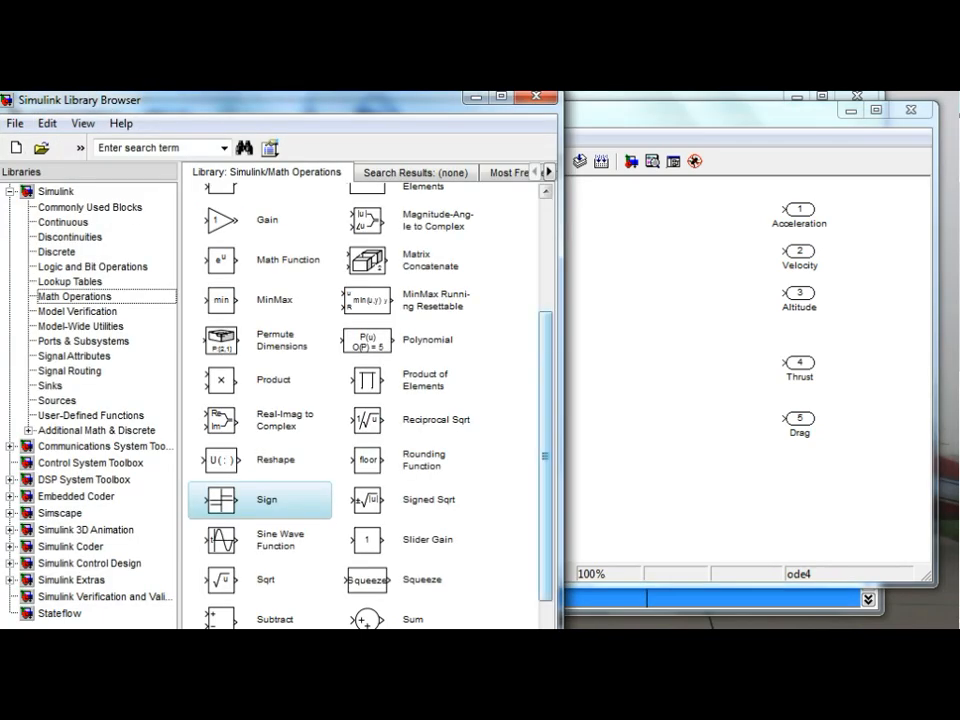
drag(545, 456, 545, 486)
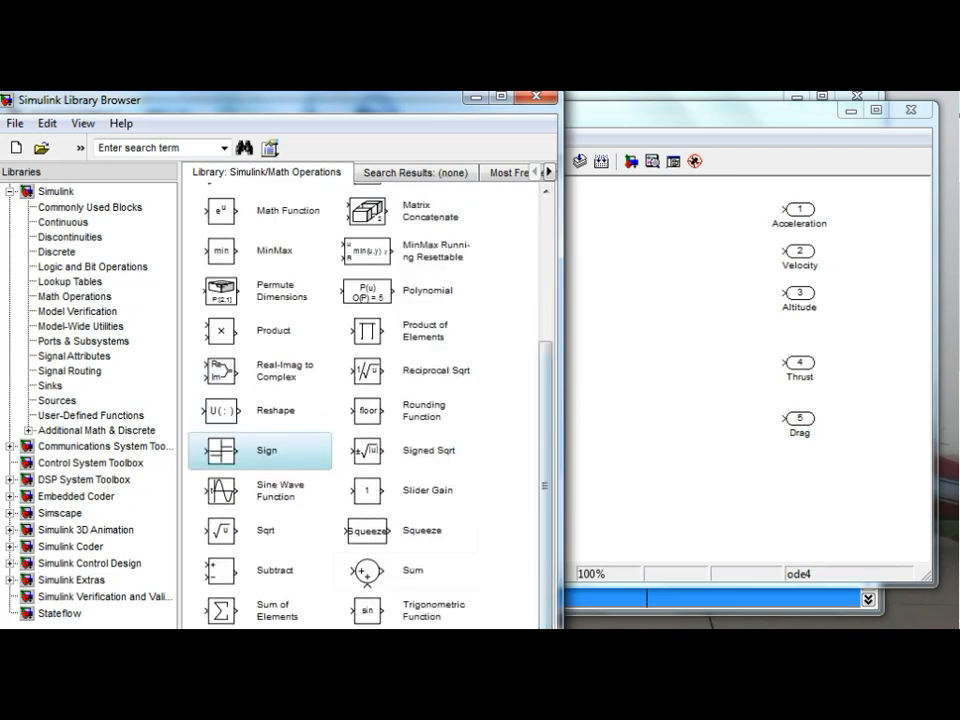
click(367, 571)
drag(545, 486, 545, 344)
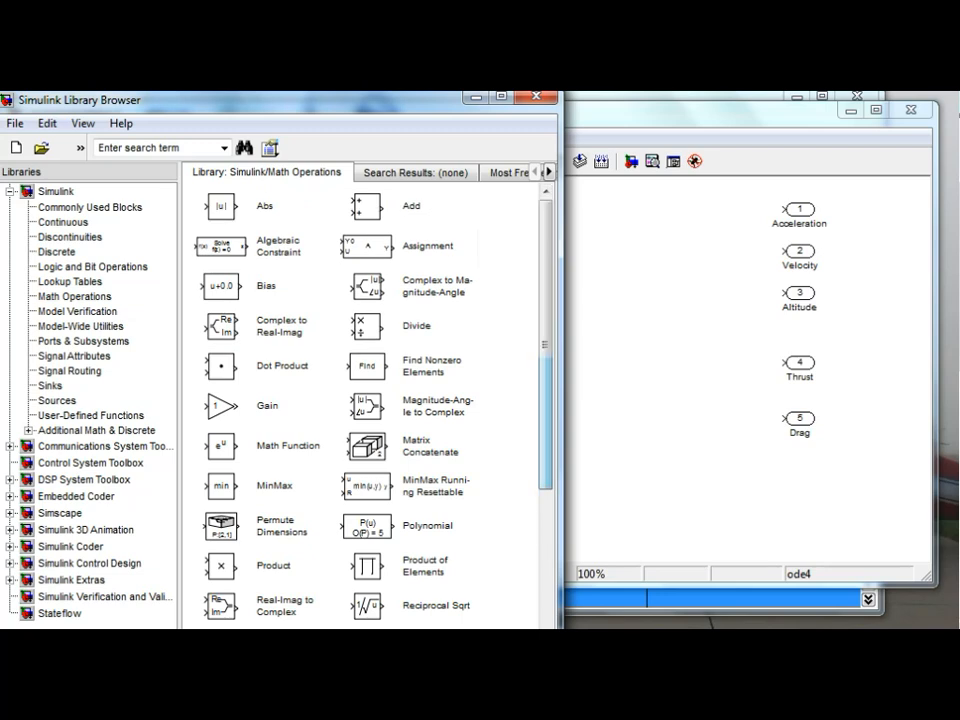
click(367, 206)
drag(367, 206, 265, 305)
Set the Add block's list of signs to +++ and enlarge the block to space out its input ports.
double_click(265, 305)
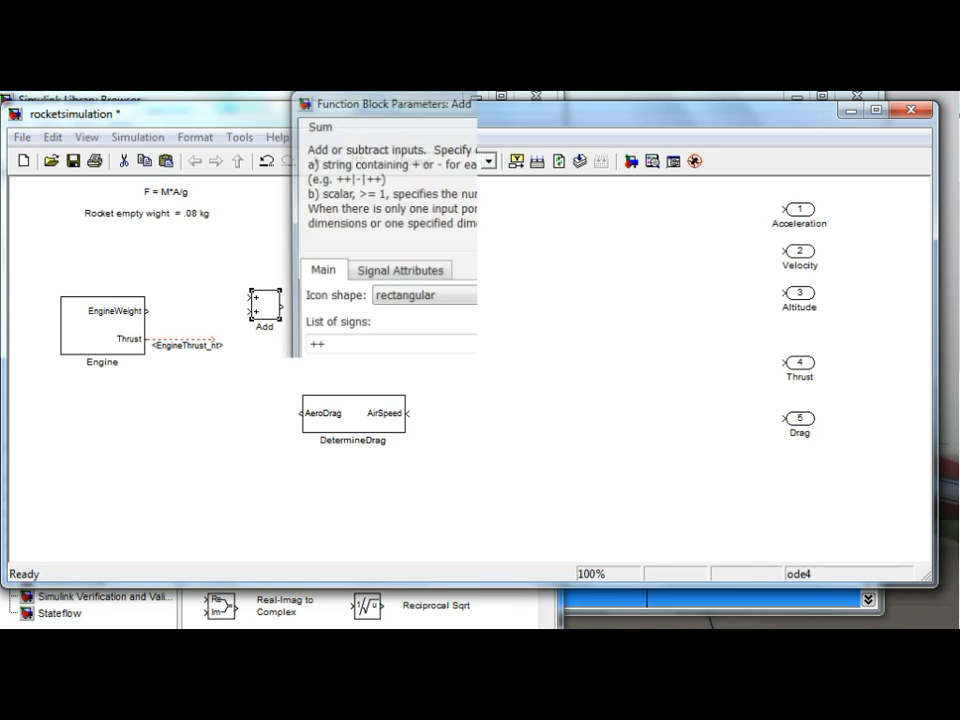
click(323, 346)
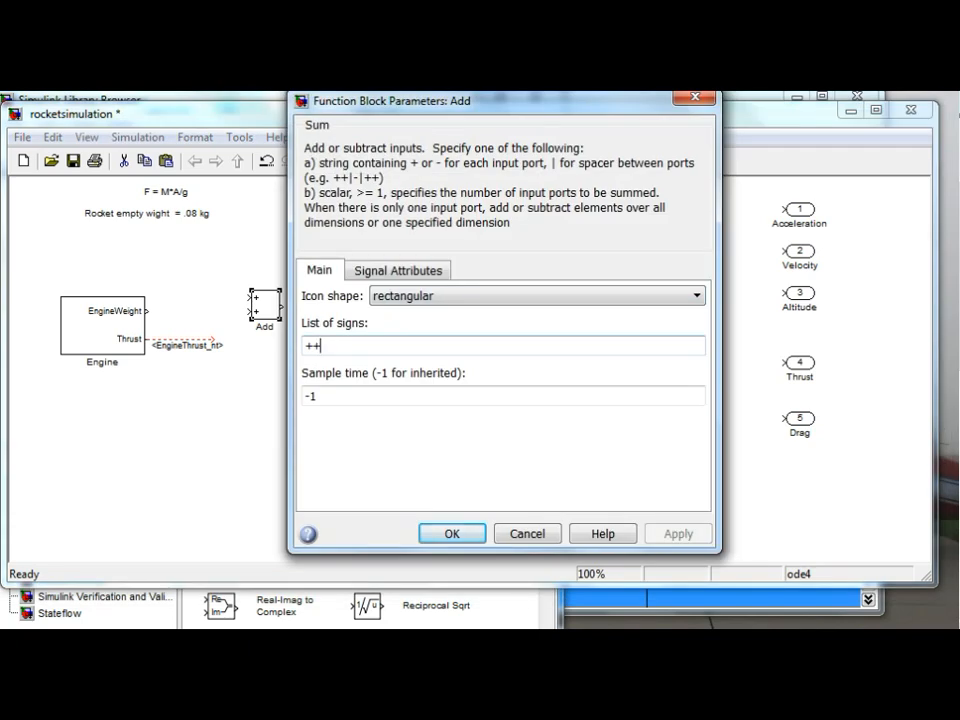
text(+)
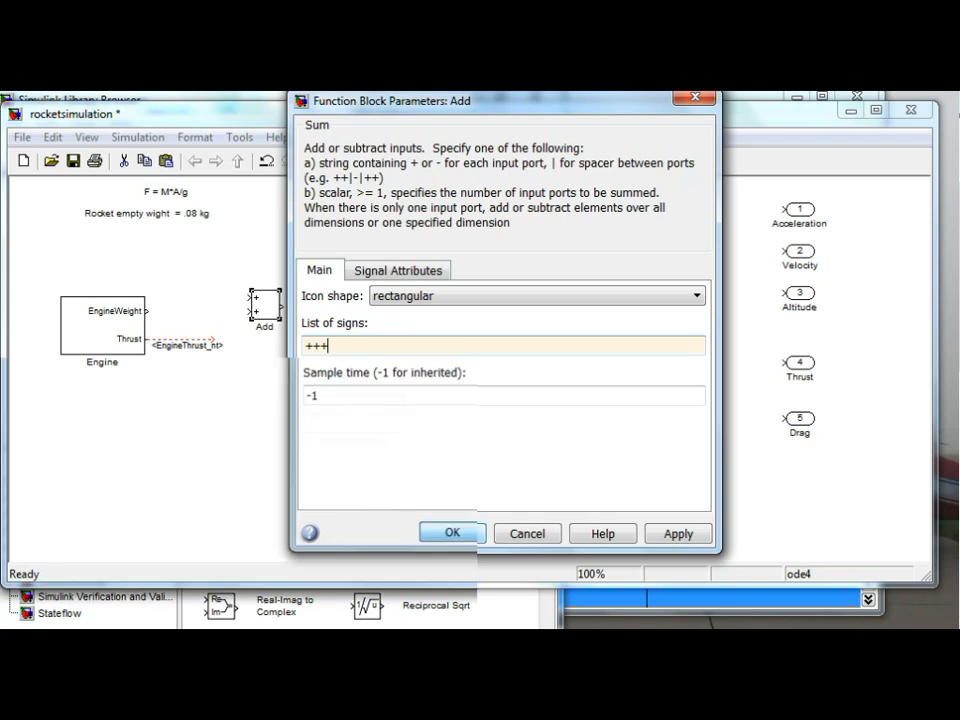
click(450, 533)
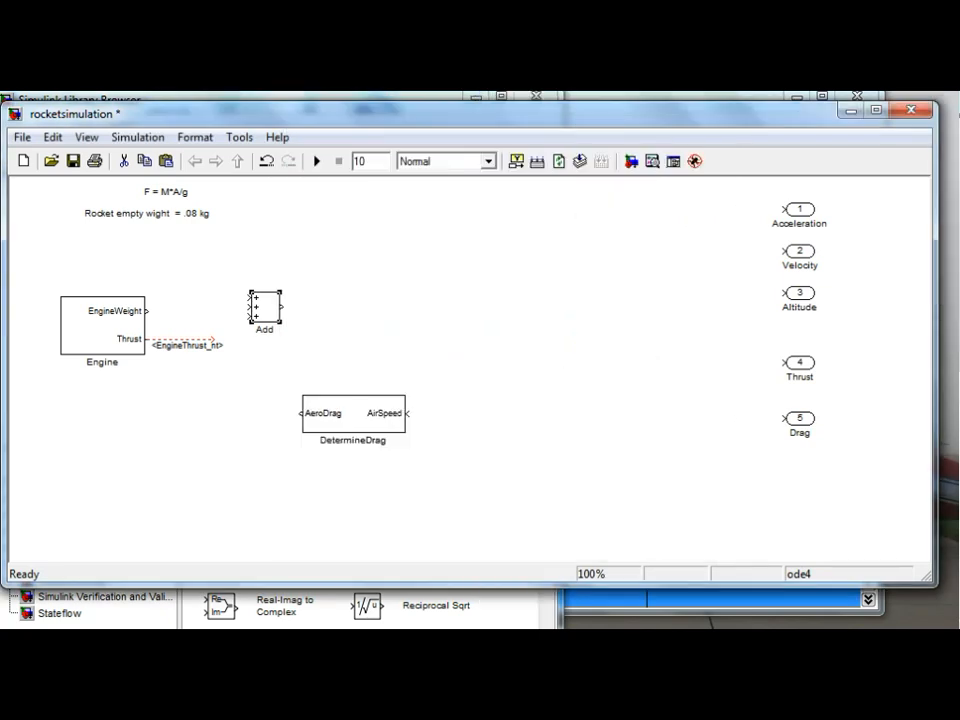
drag(280, 322, 285, 343)
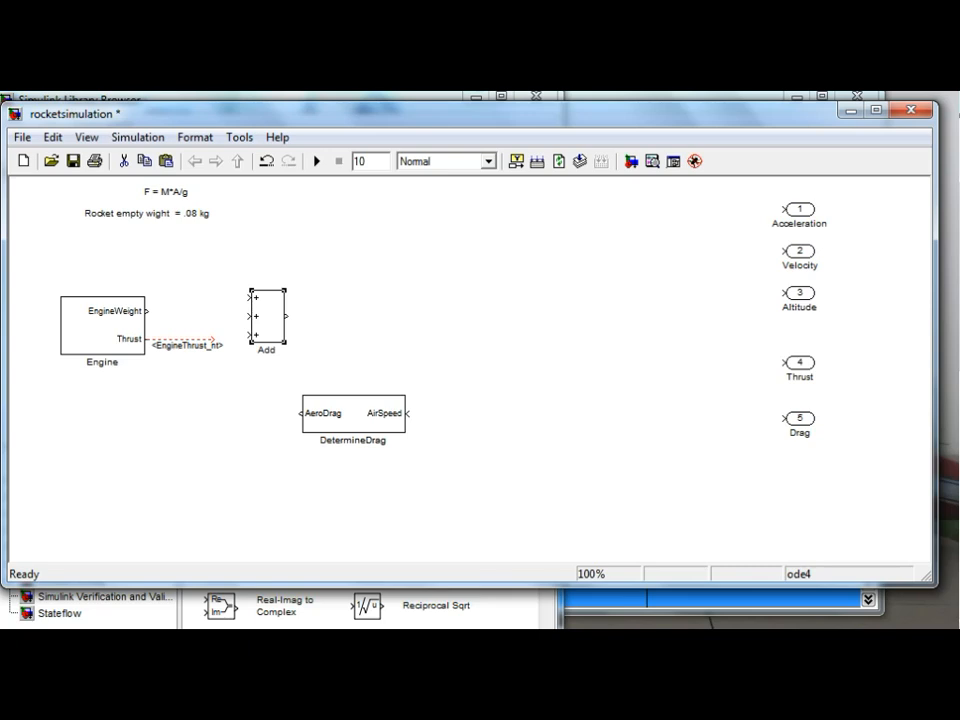
Connect Engine's Thrust output to the Add block's middle input and DetermineDrag's AeroDrag output to its bottom input.
drag(214, 339, 191, 328)
click(237, 328)
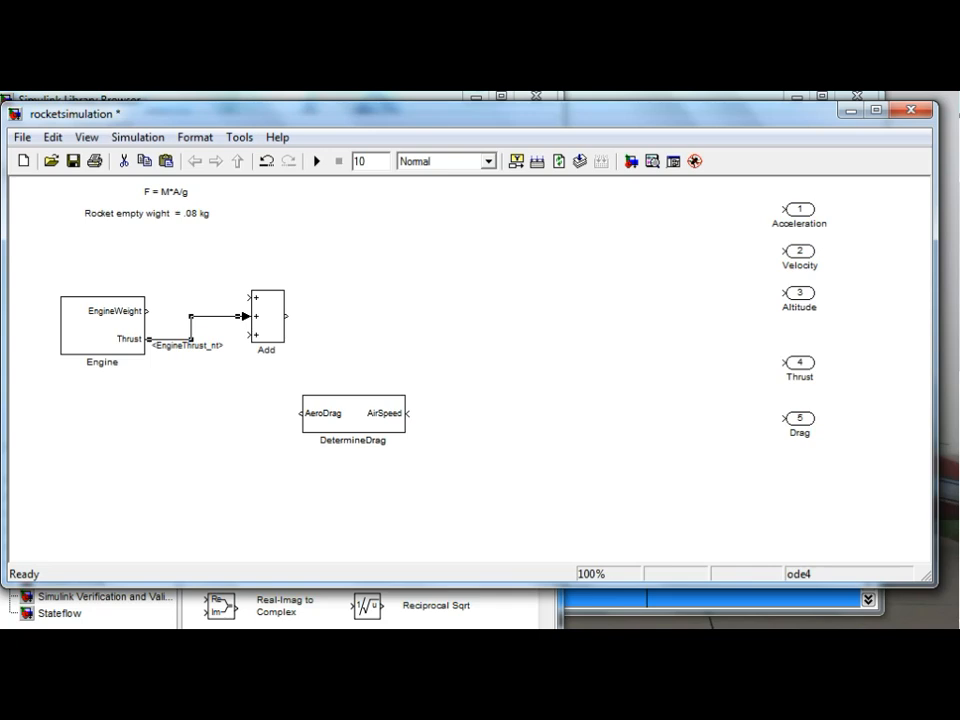
drag(301, 413, 245, 335)
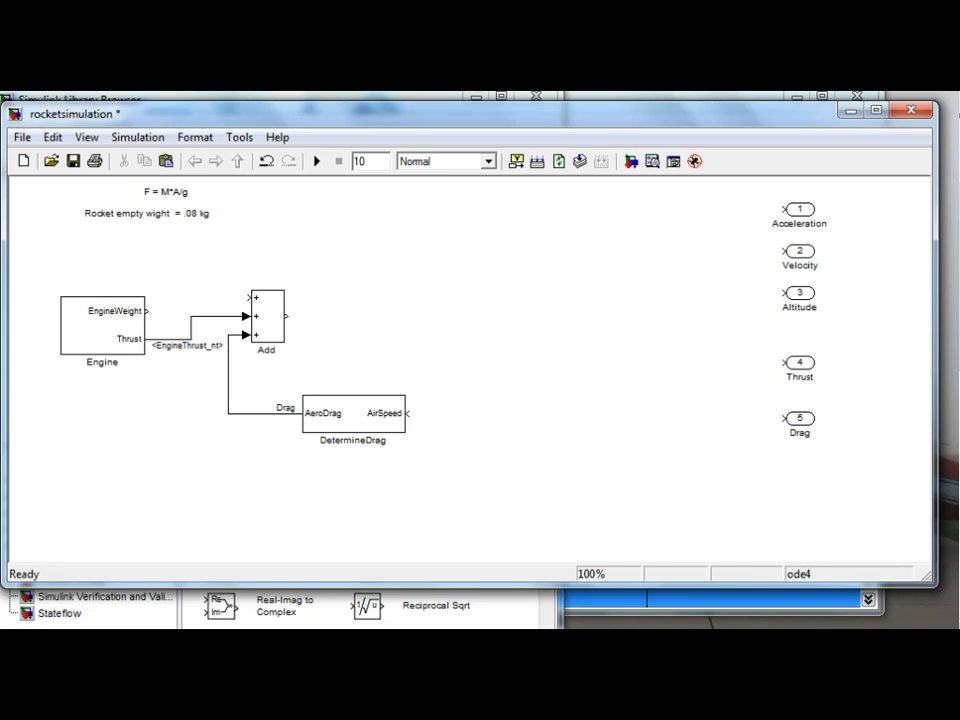
Change the Add block's list of signs to -+-.
double_click(267, 317)
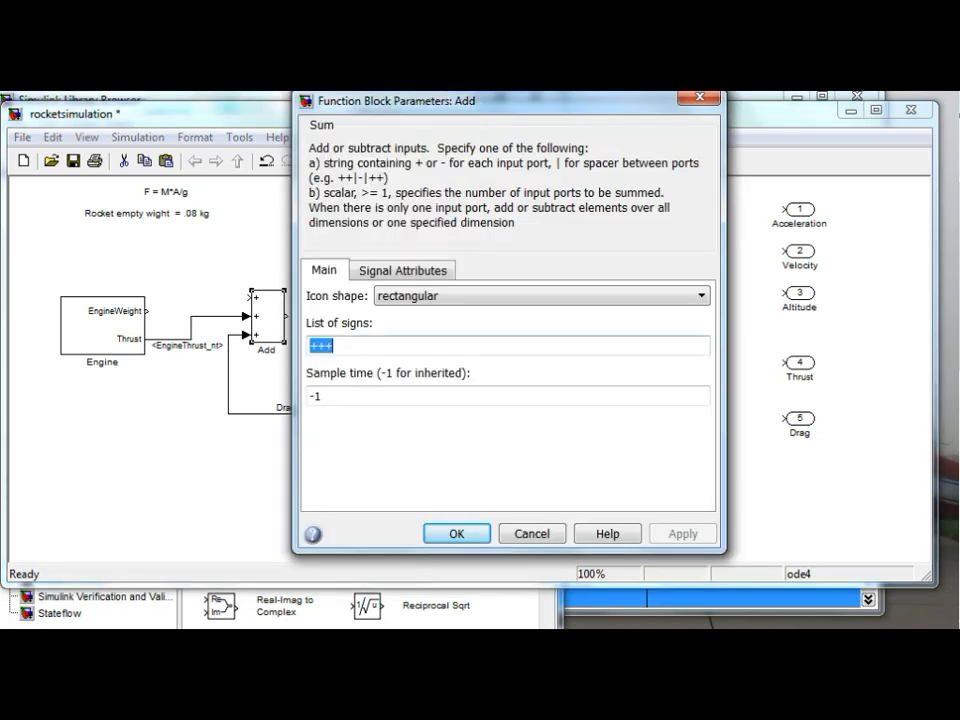
click(336, 346)
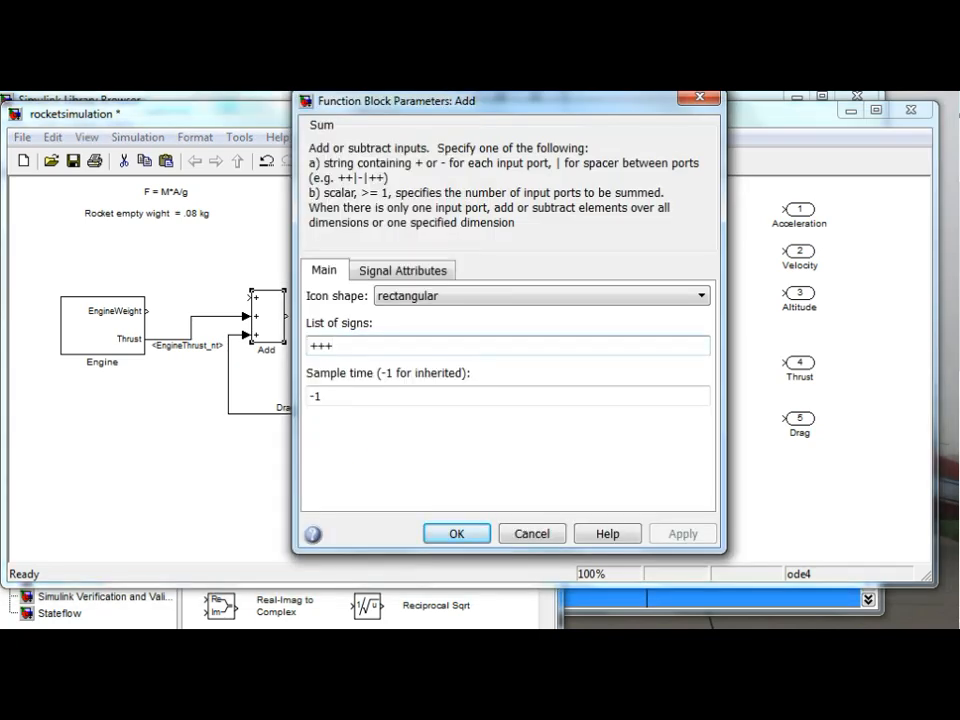
key(BackSpace)
text(-+-)
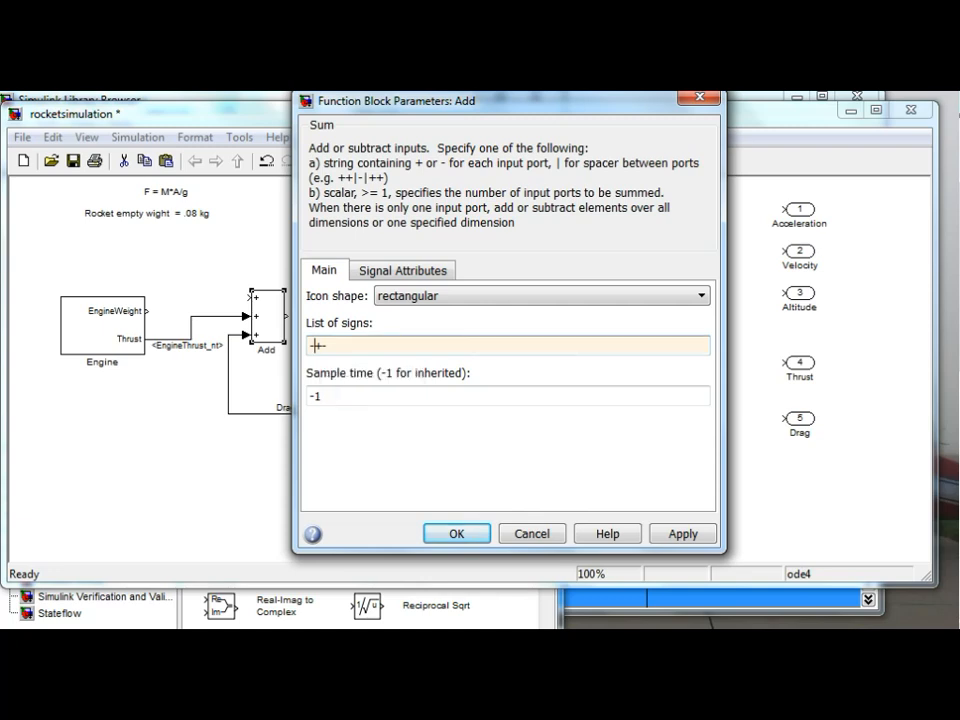
click(457, 534)
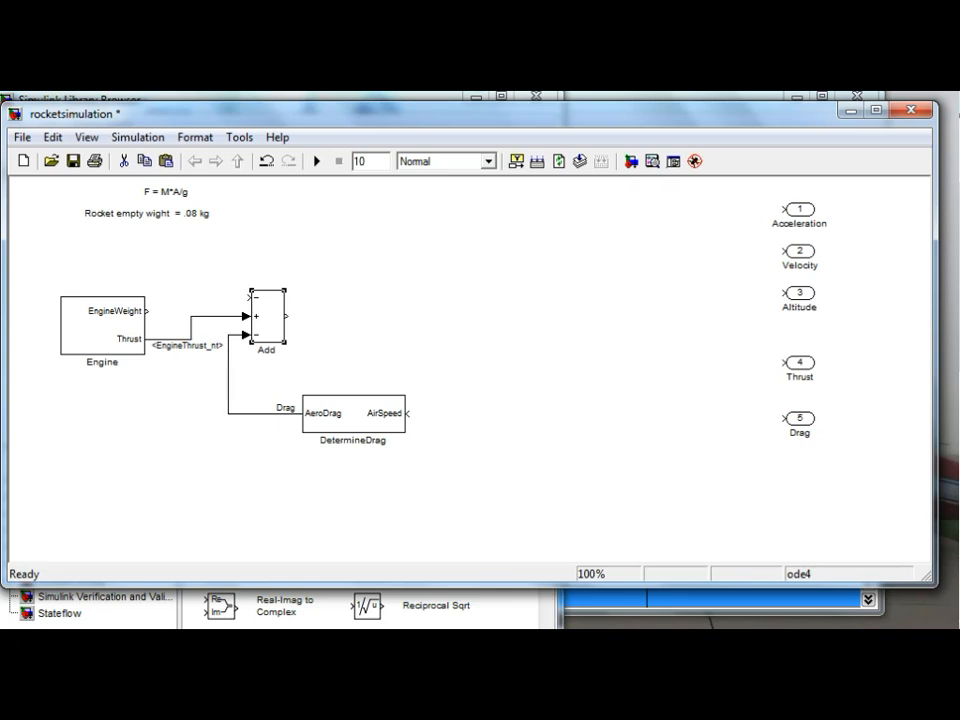
Add a Constant block from the Sources library above the Engine subsystem.
key(alt+Tab)
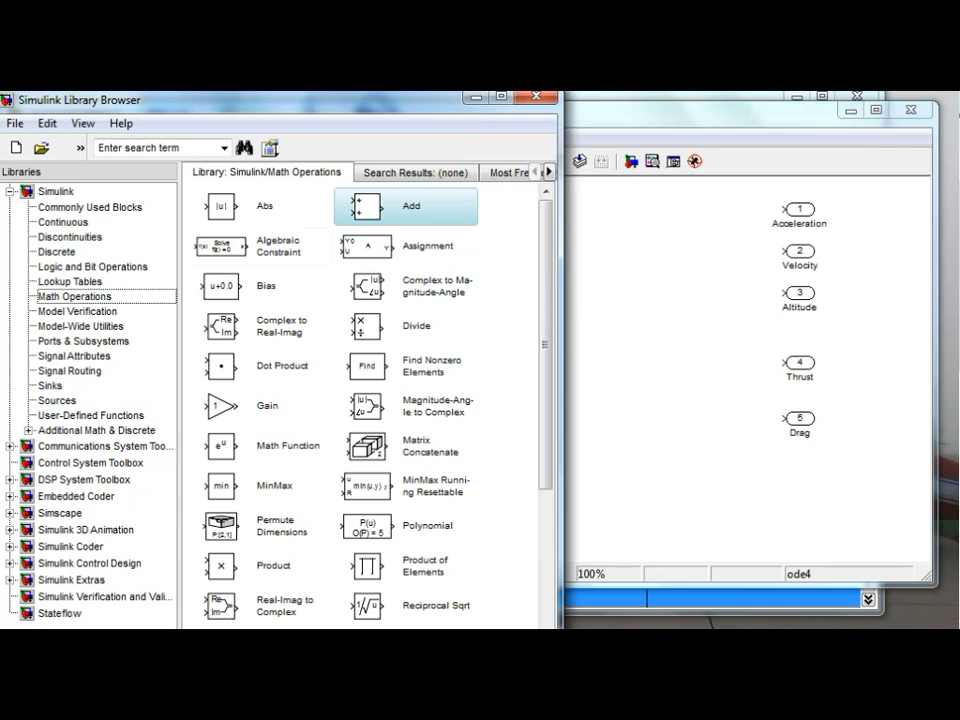
click(57, 401)
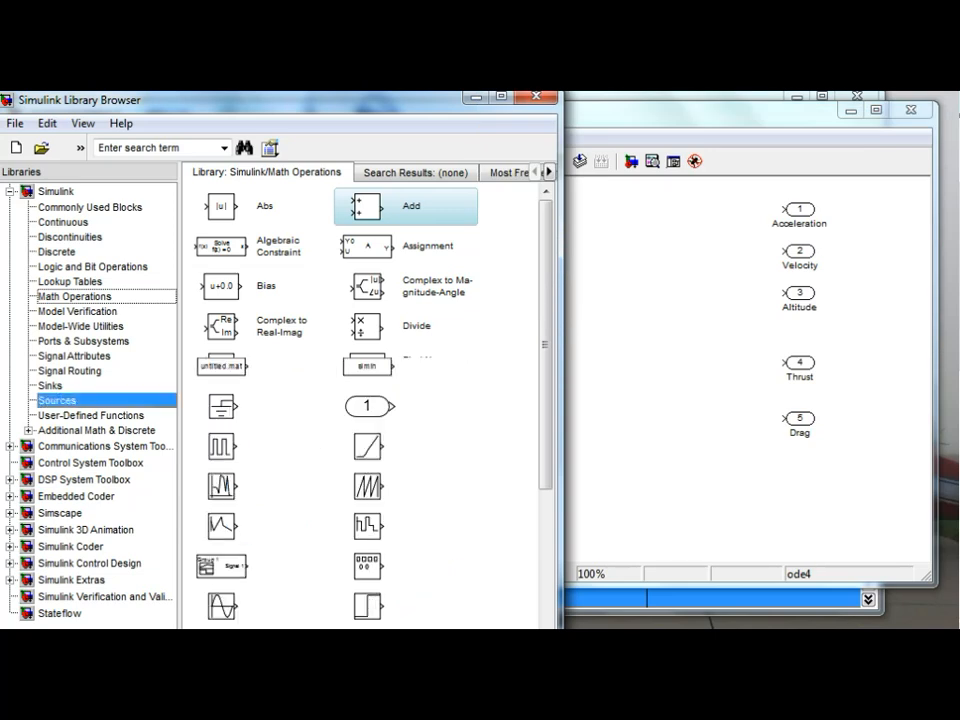
click(368, 247)
drag(368, 247, 74, 246)
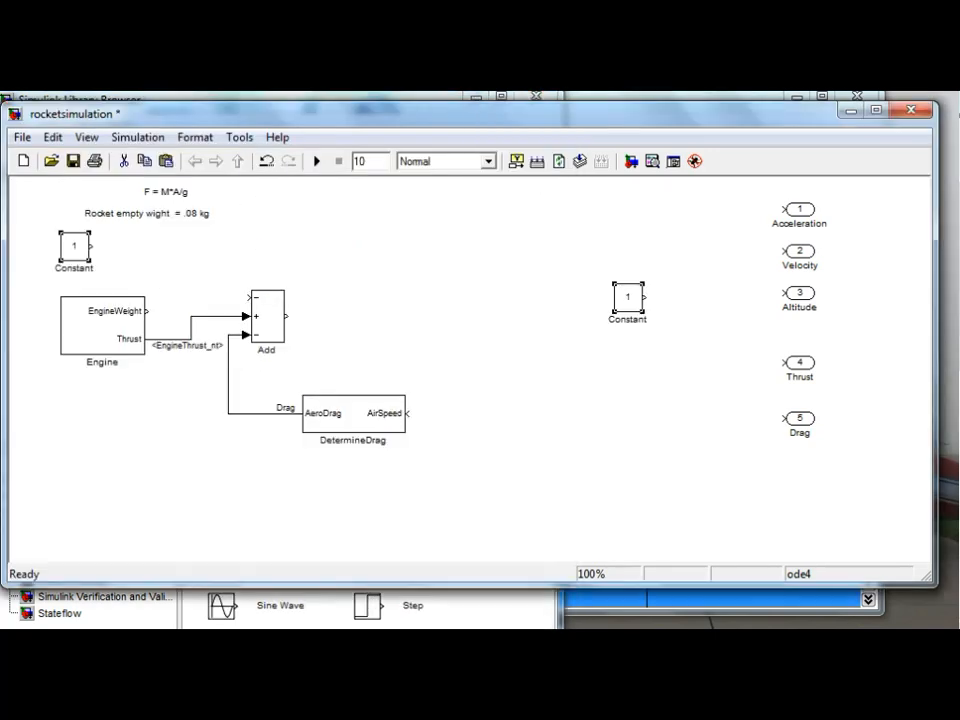
Set the Constant block's value to 0.08 and rename the block mt.
double_click(74, 246)
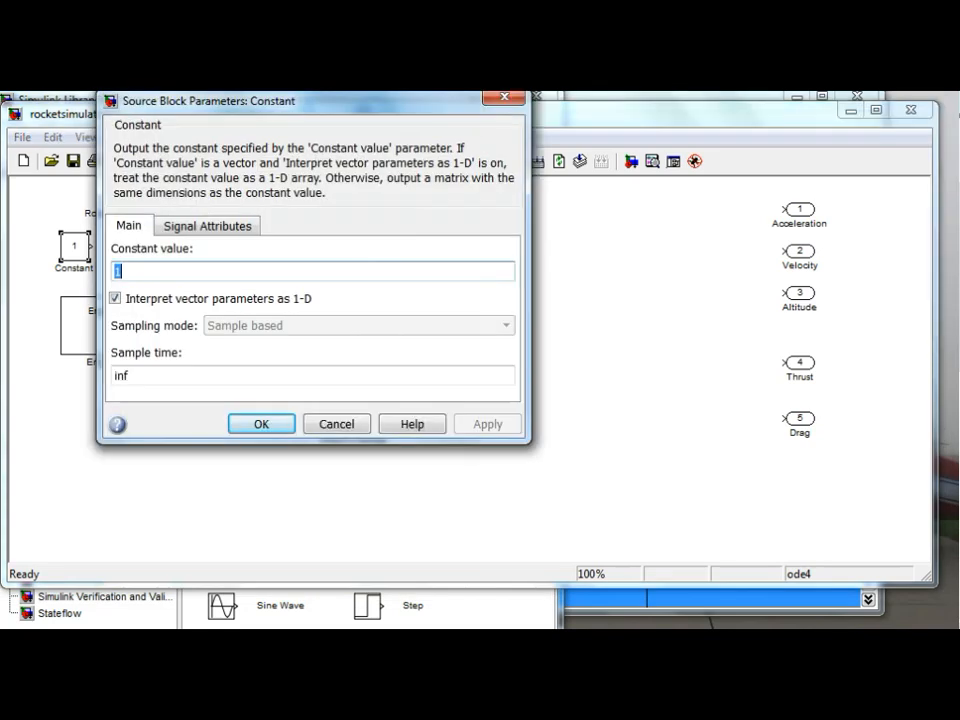
text(0.0)
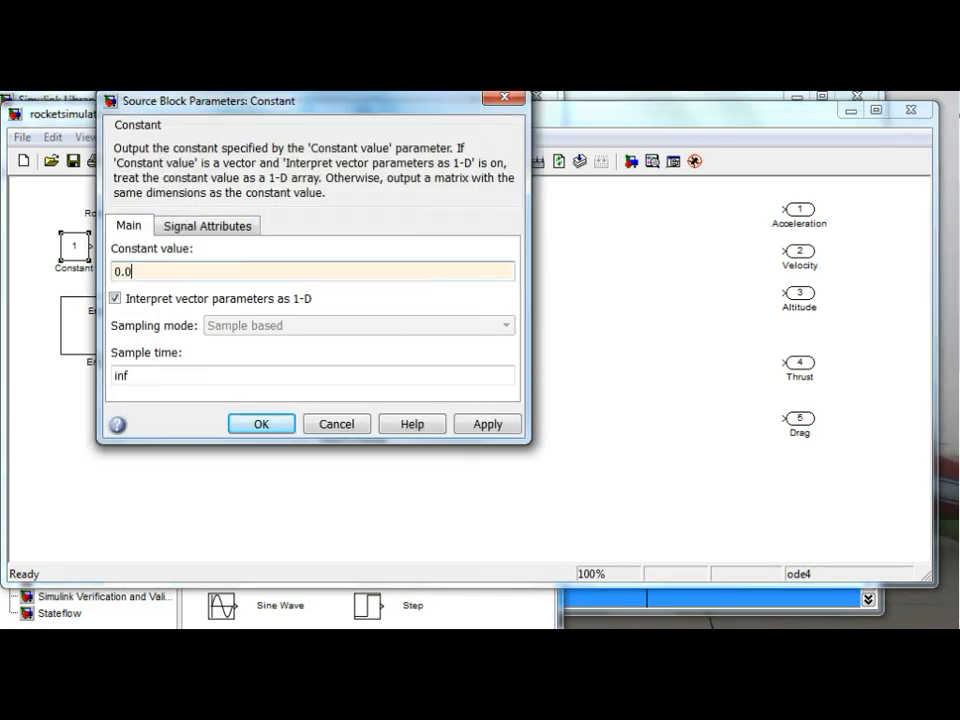
text(8)
key(Return)
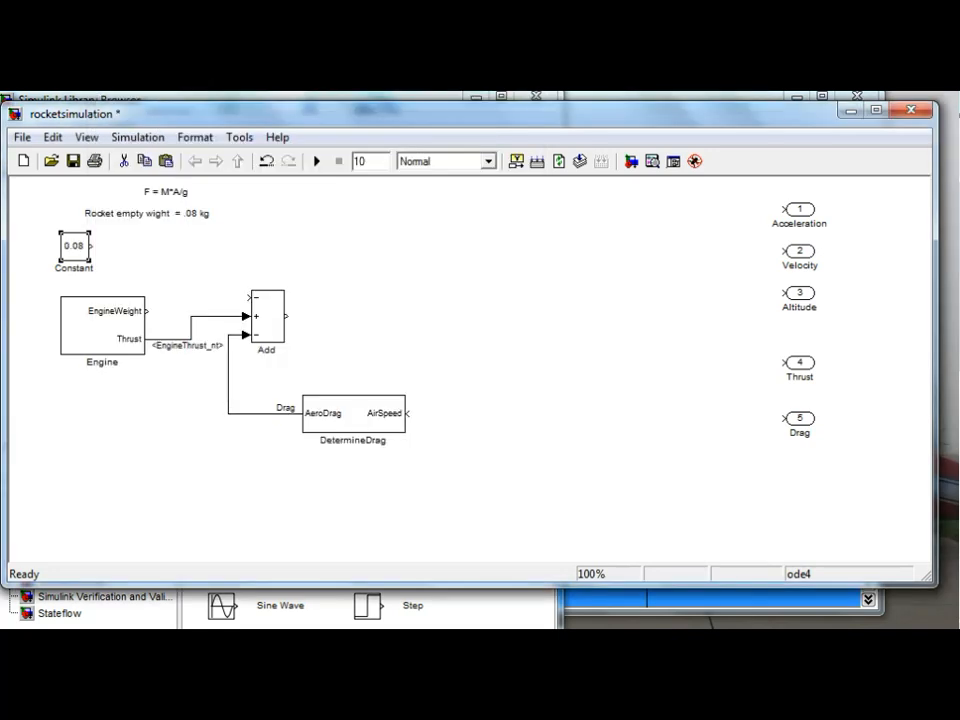
click(75, 268)
double_click(75, 268)
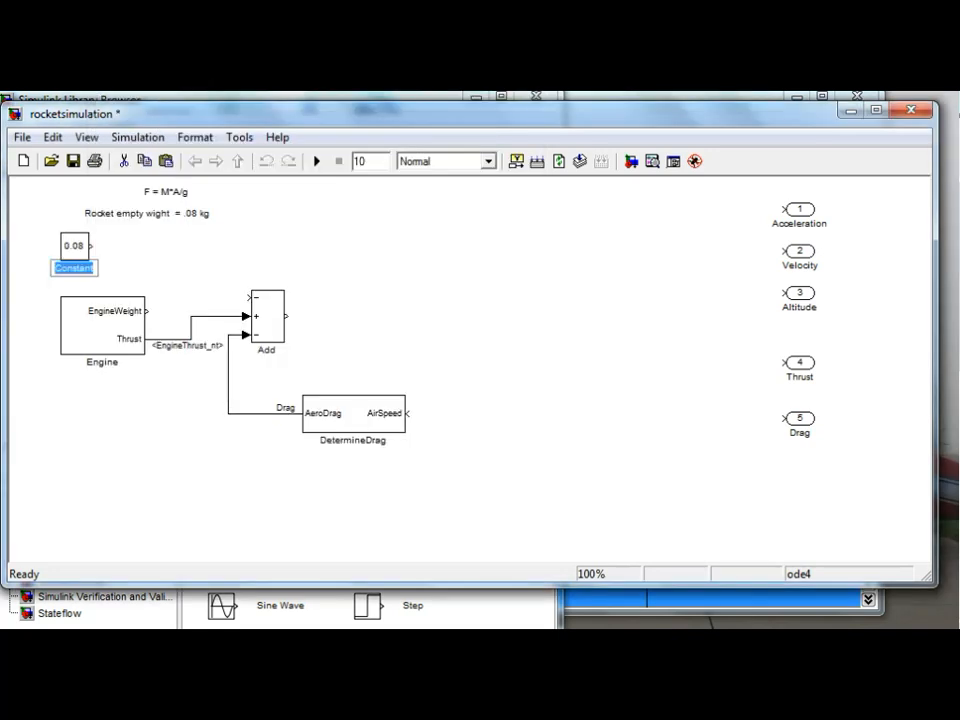
text(mt)
key(Escape)
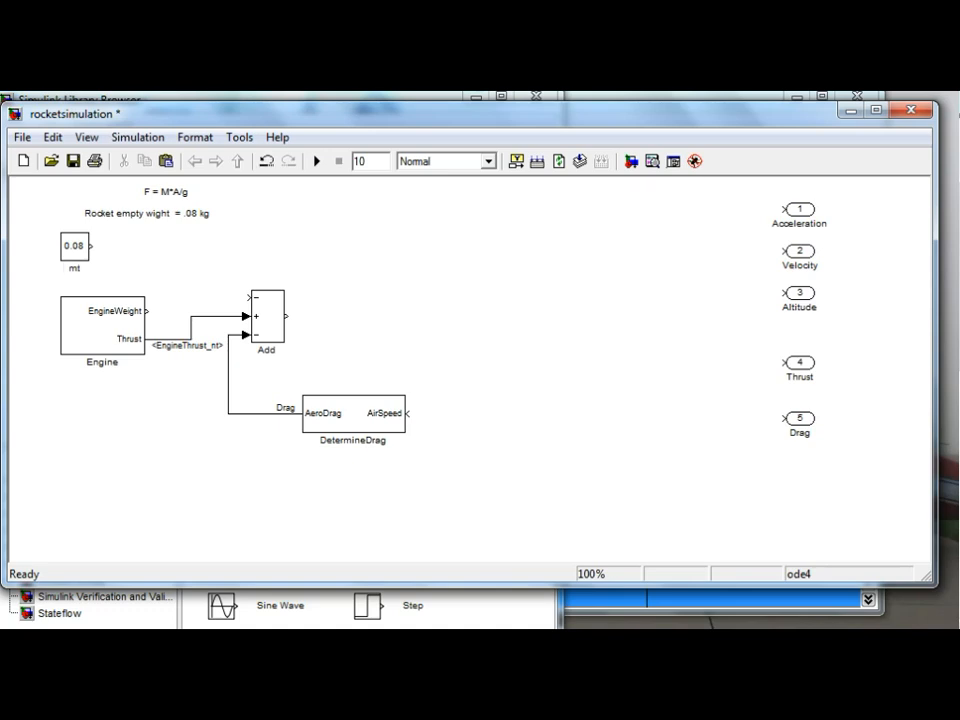
Duplicate the Add block above the original, set the copy's list of signs to ++, and shrink it.
drag(268, 316, 180, 265)
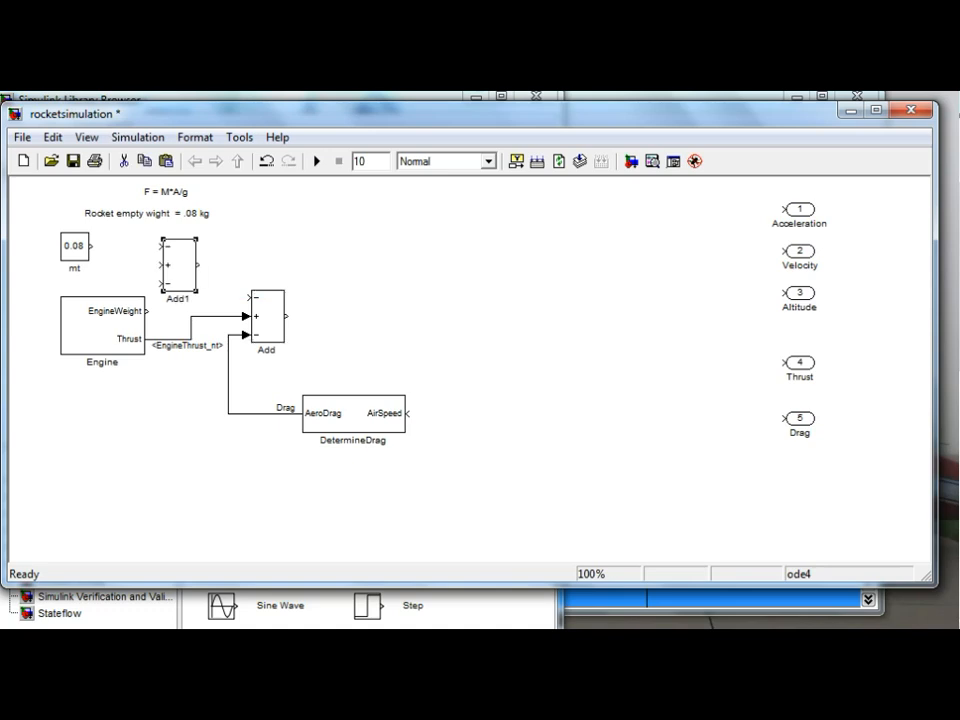
double_click(180, 265)
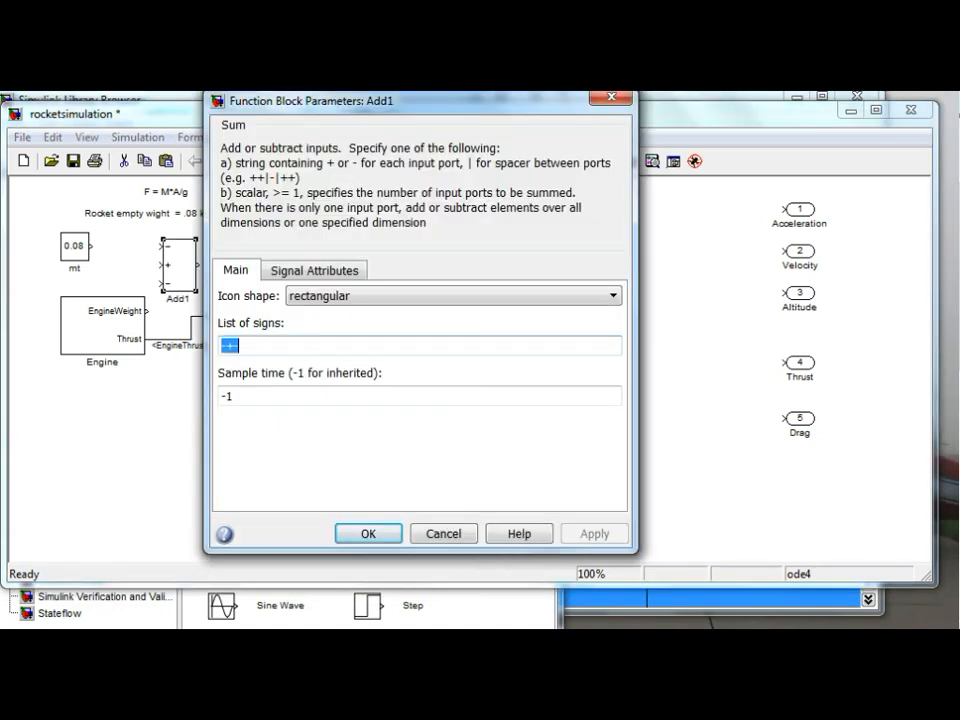
text(++)
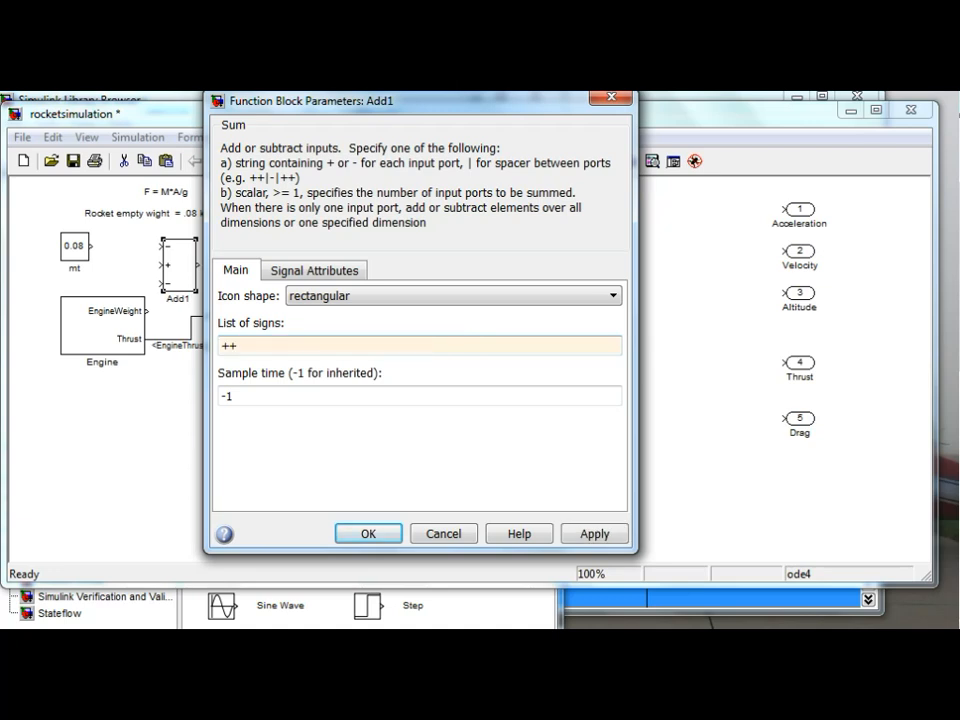
key(Return)
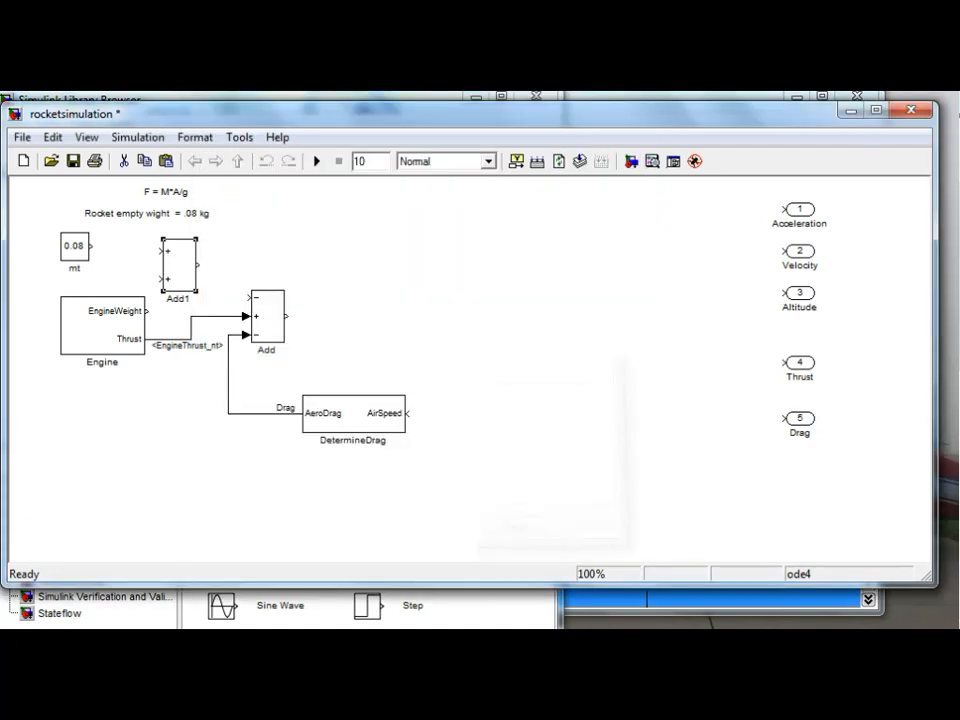
drag(196, 239, 184, 266)
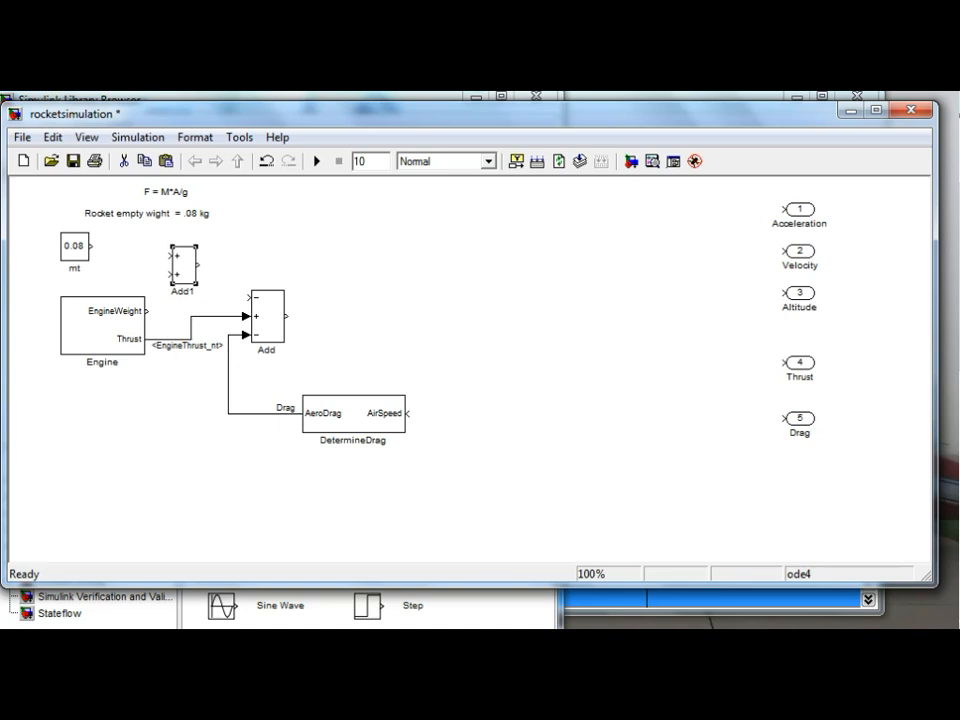
click(228, 252)
Connect EngineWeight to Add1's lower input and mt to its upper input, aligning mt for a straight line.
drag(148, 311, 168, 274)
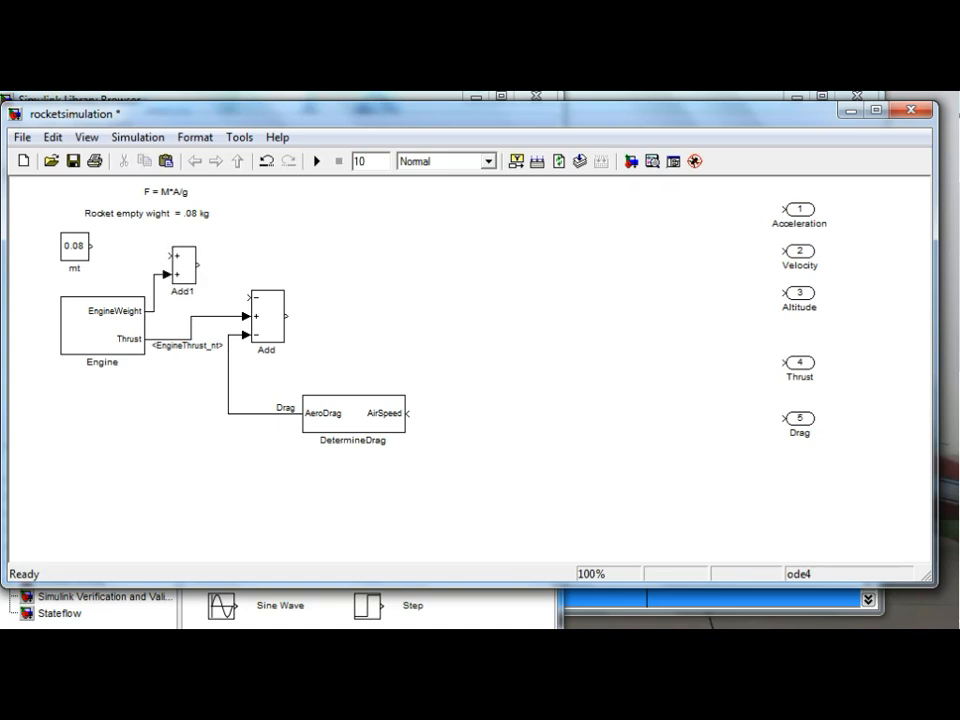
drag(91, 246, 170, 256)
drag(74, 246, 74, 255)
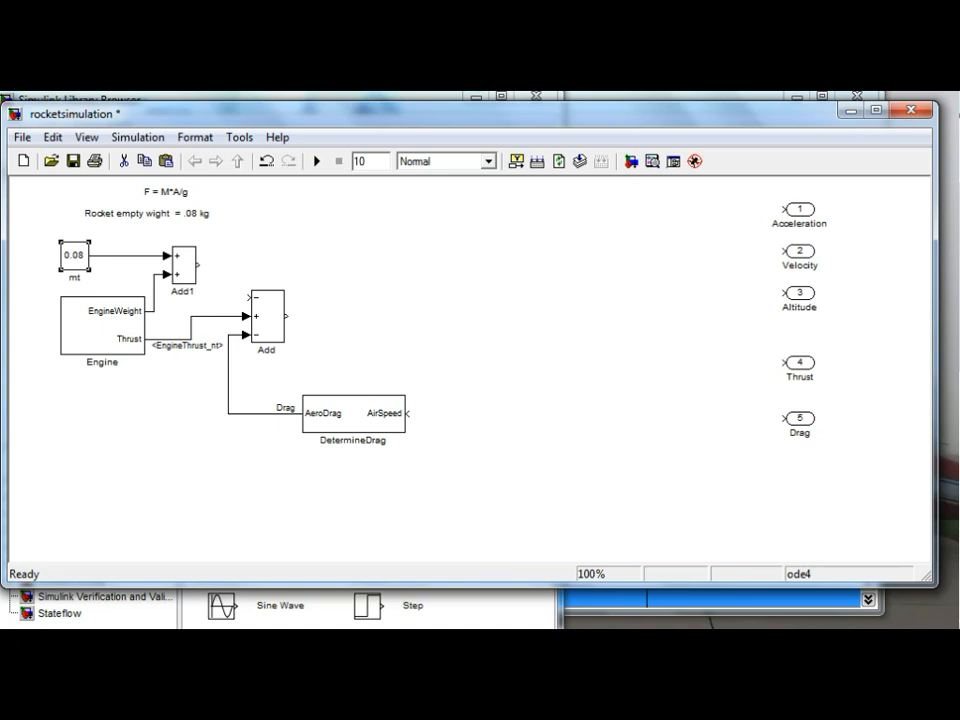
Add a Gain block from the Math Operations library fed by Add1's output, shifting the Add block right to make room.
drag(198, 265, 205, 265)
key(alt+Tab)
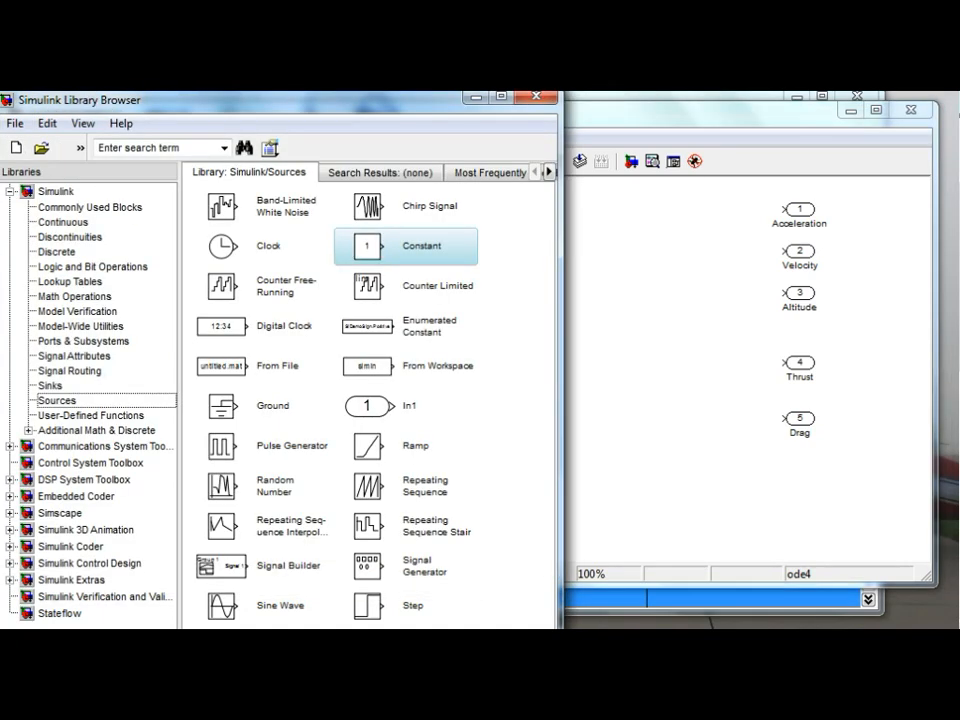
click(75, 297)
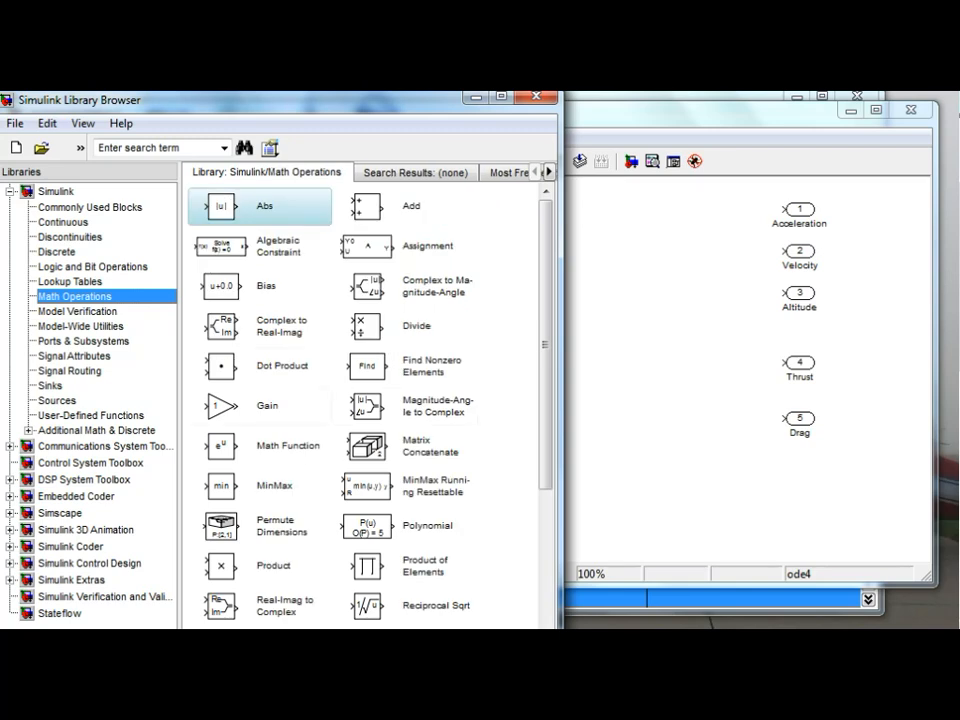
click(221, 406)
drag(221, 406, 241, 265)
drag(268, 316, 365, 320)
drag(241, 264, 261, 264)
drag(203, 265, 246, 265)
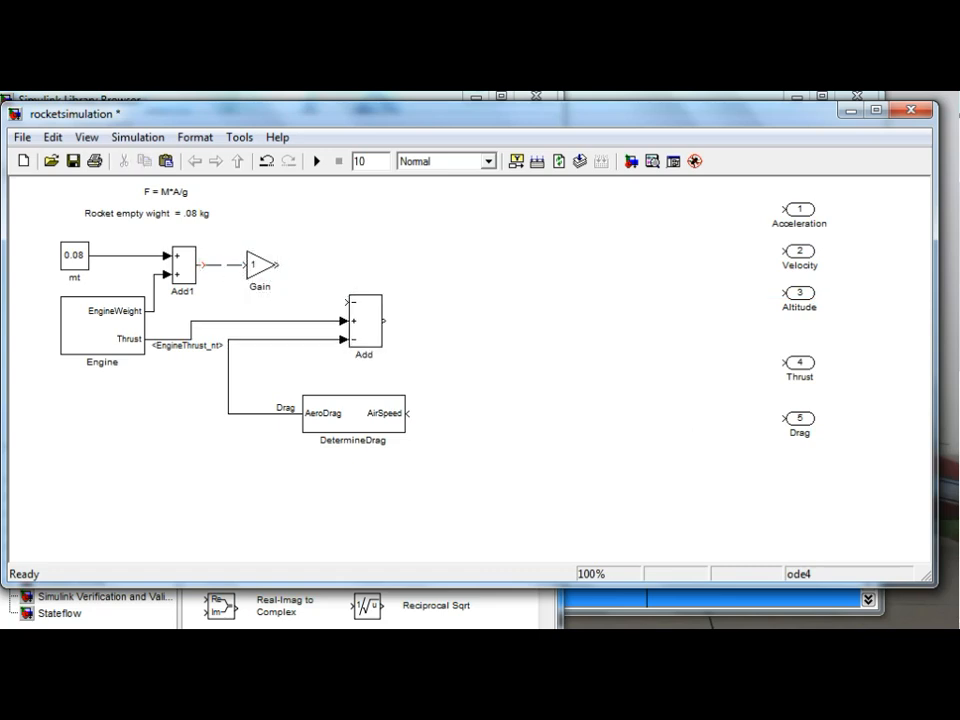
Set the Gain block's gain to 9.81, widen the block, and connect its output to Add's top input.
double_click(260, 265)
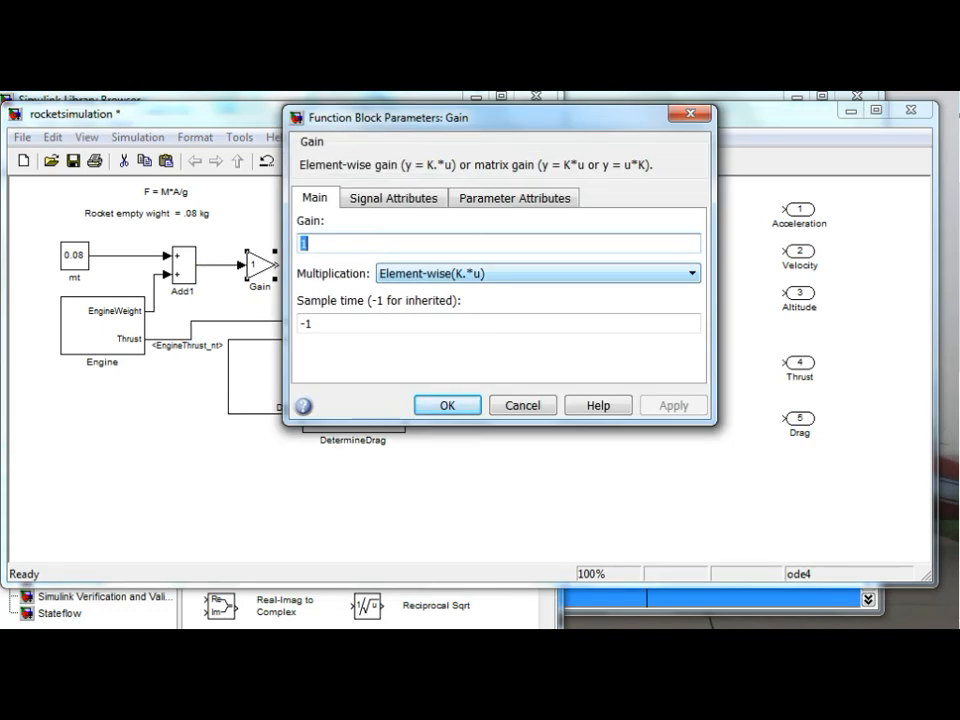
text(9.)
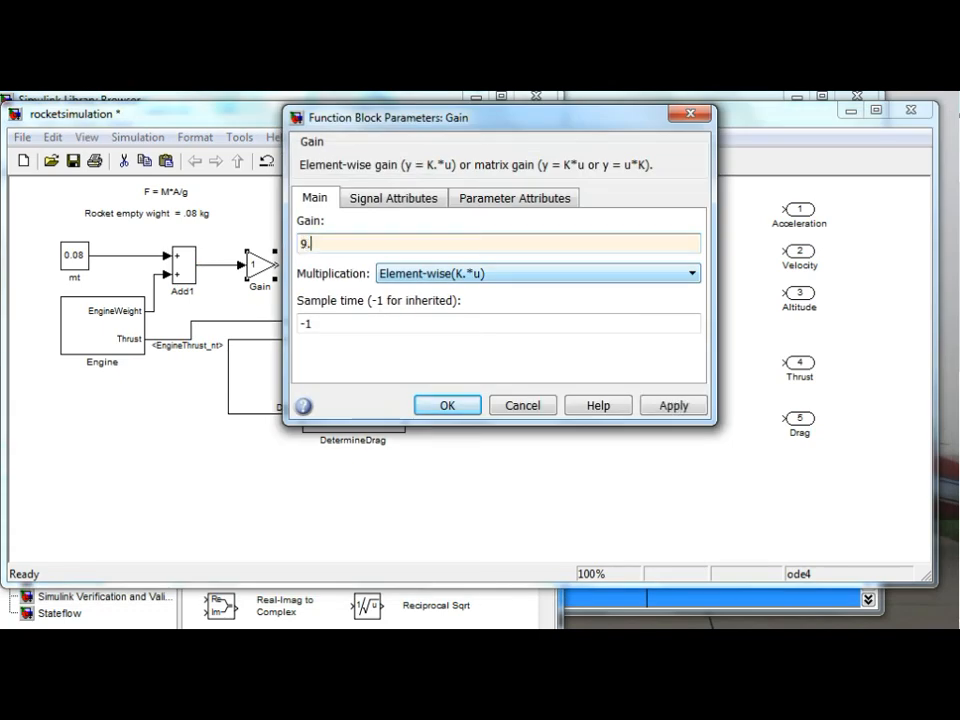
text(81)
click(447, 404)
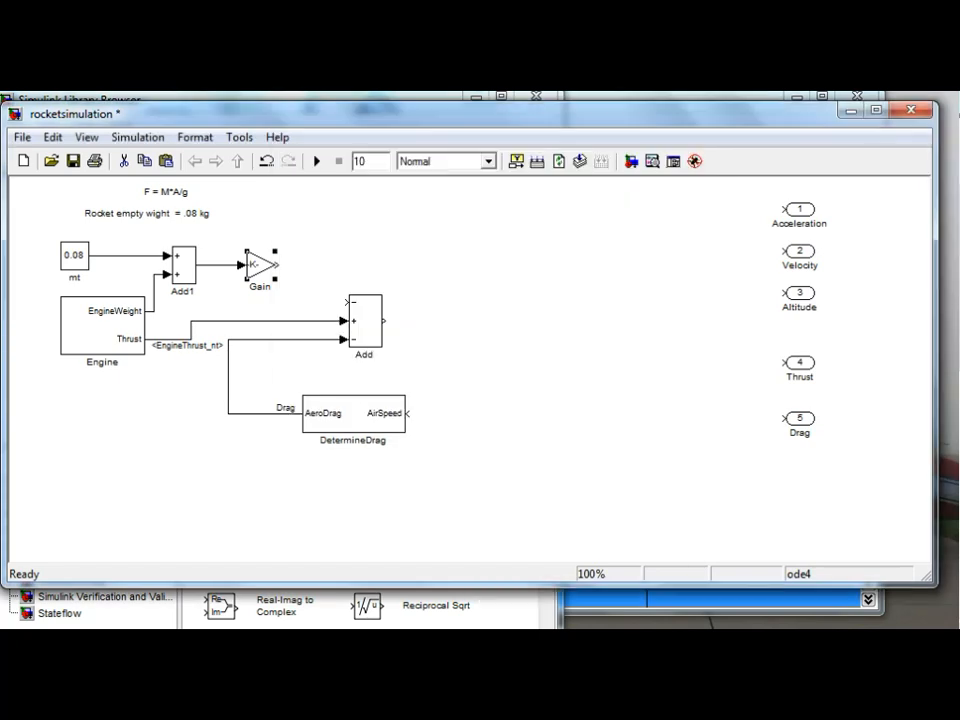
drag(275, 279, 347, 301)
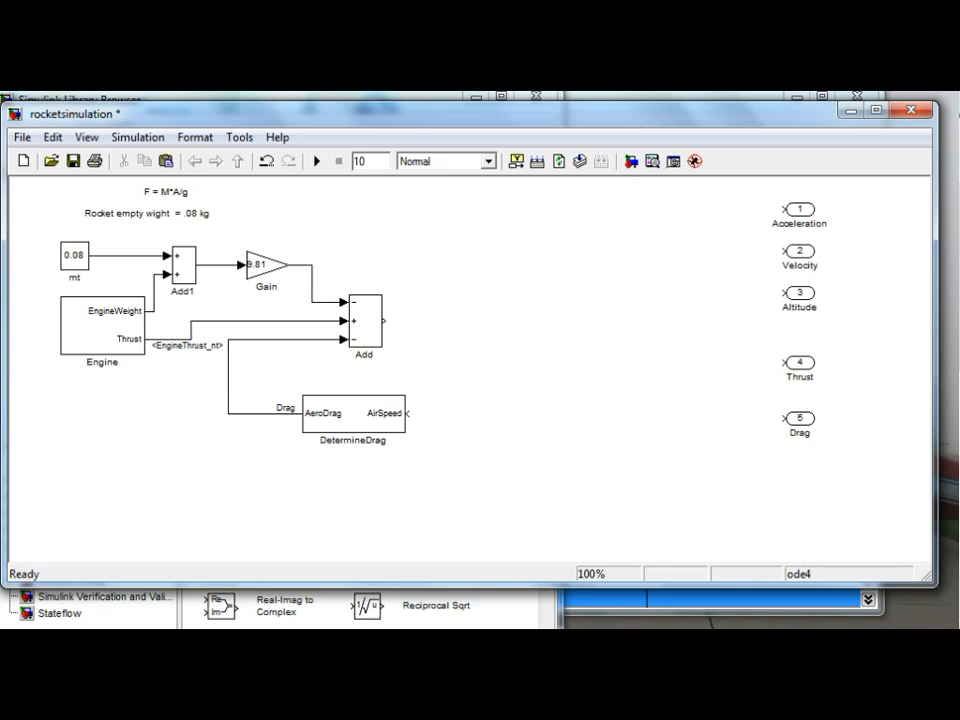
Draw an output signal from Add labelled Sum Force and move the DetermineDrag subsystem lower.
drag(383, 320, 438, 320)
text(Sum Force)
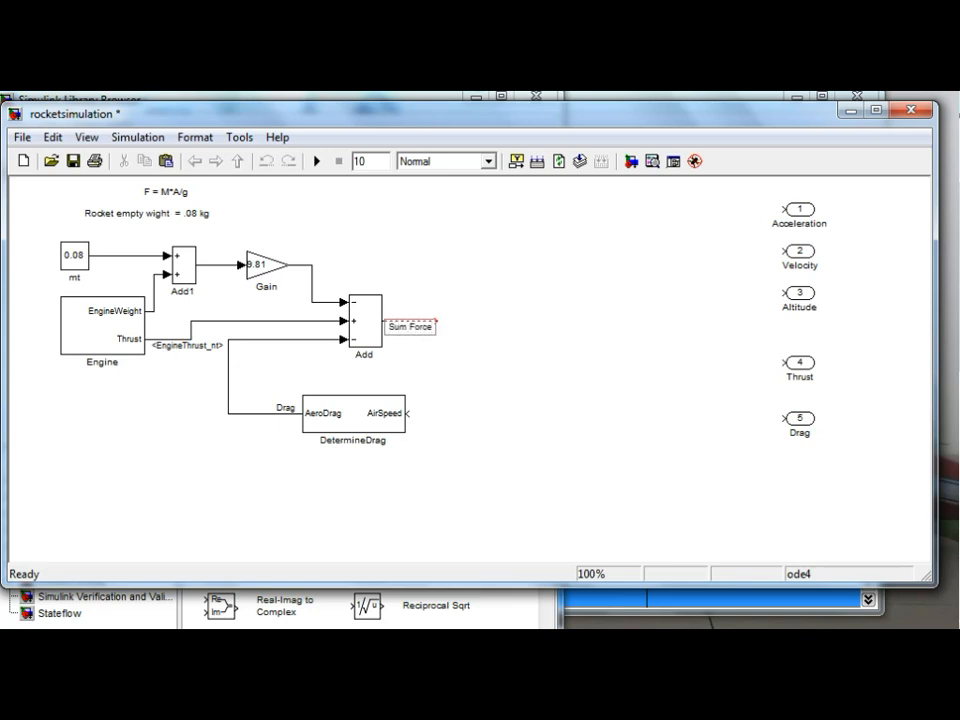
click(468, 368)
drag(354, 414, 339, 484)
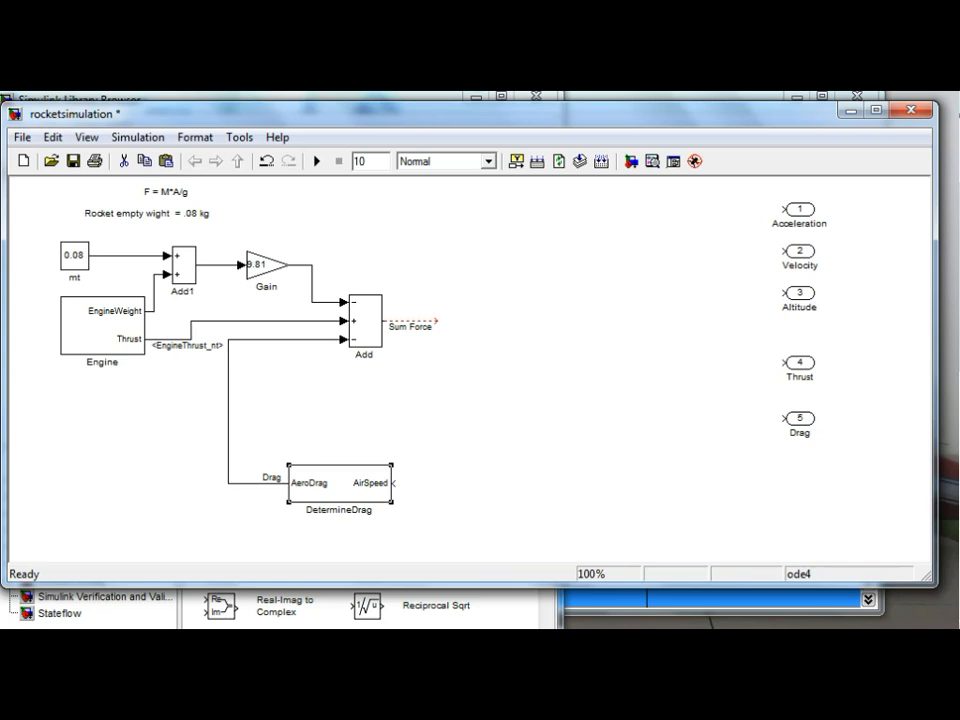
Add a Product block fed by Add1's output and the Sum Force signal, and label Add1's output signal Mass.
key(alt+Tab)
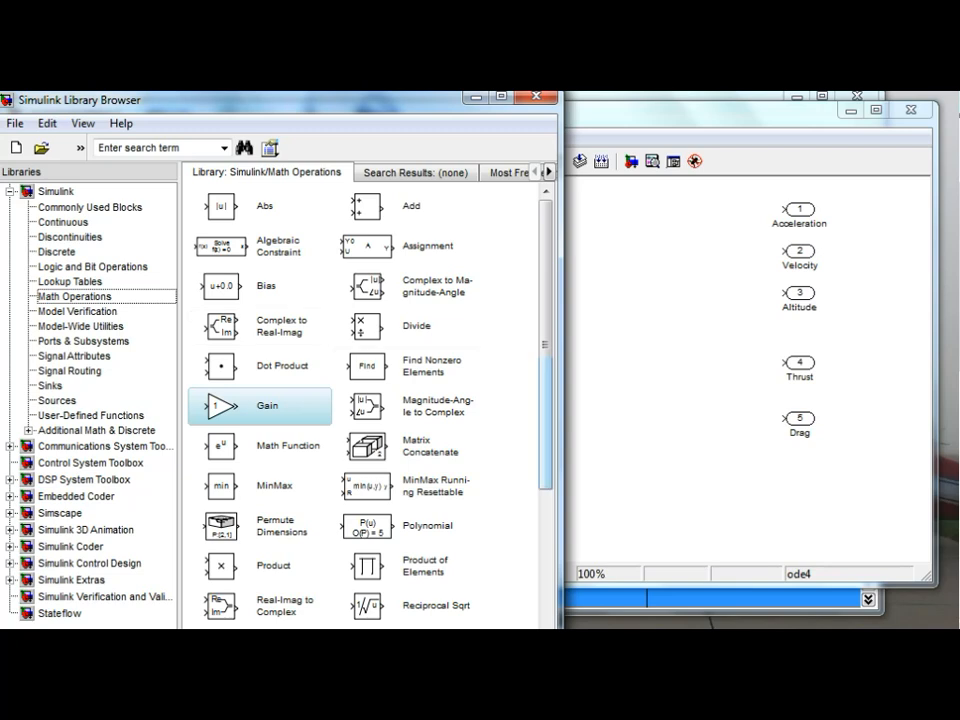
scroll(365, 400, down, 1)
drag(545, 347, 545, 384)
click(222, 501)
drag(222, 501, 616, 345)
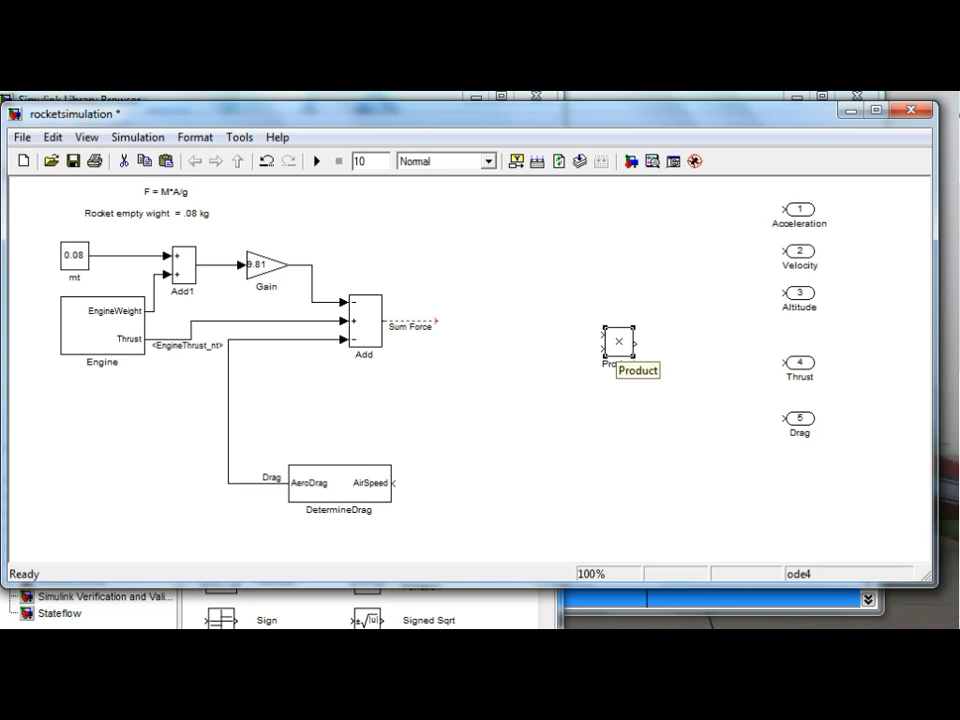
mouse_move(616, 345)
mouse_down()
mouse_move(443, 249)
mouse_move(422, 223)
mouse_move(408, 237)
mouse_move(467, 300)
mouse_move(441, 306)
mouse_move(413, 228)
mouse_move(260, 230)
mouse_move(214, 248)
mouse_move(210, 265)
mouse_up()
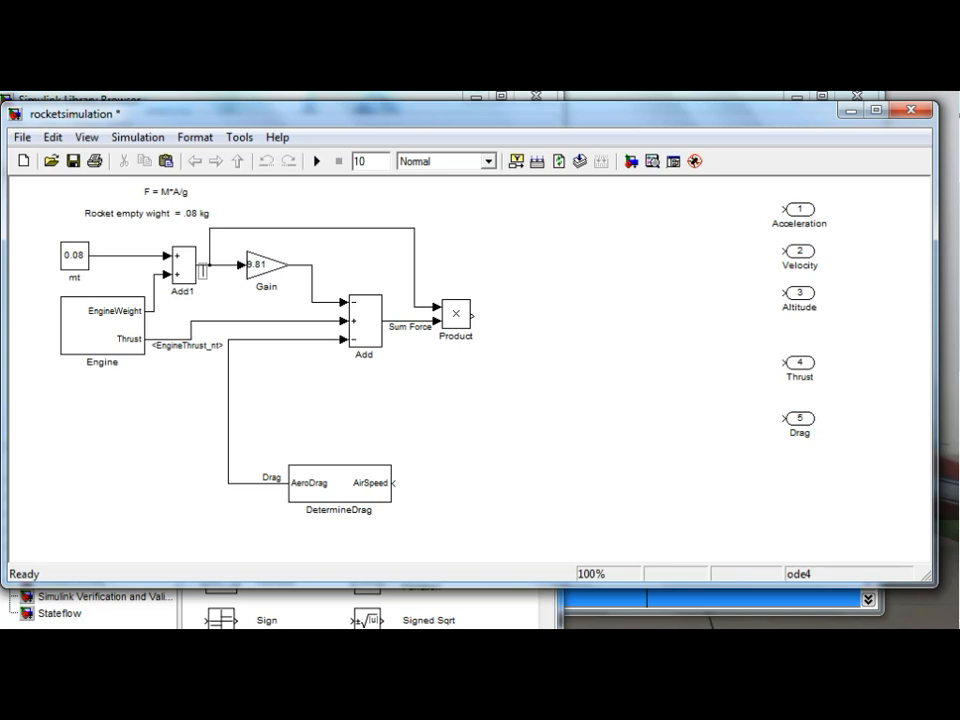
text(Mass)
key(Escape)
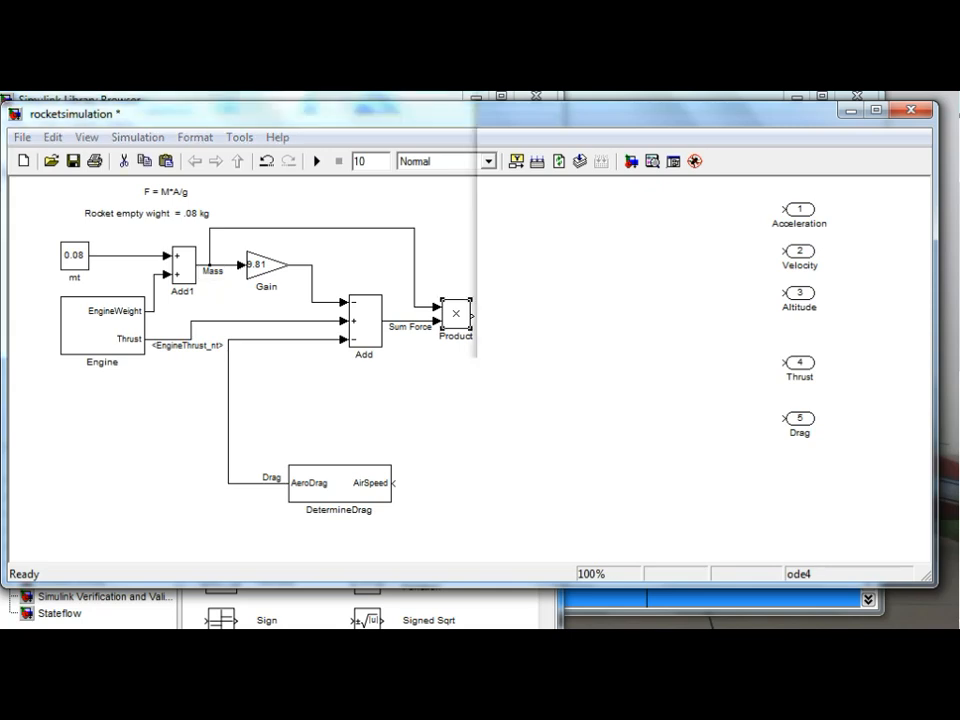
Set the Product block's number of inputs to /* so that force is divided by mass.
double_click(456, 314)
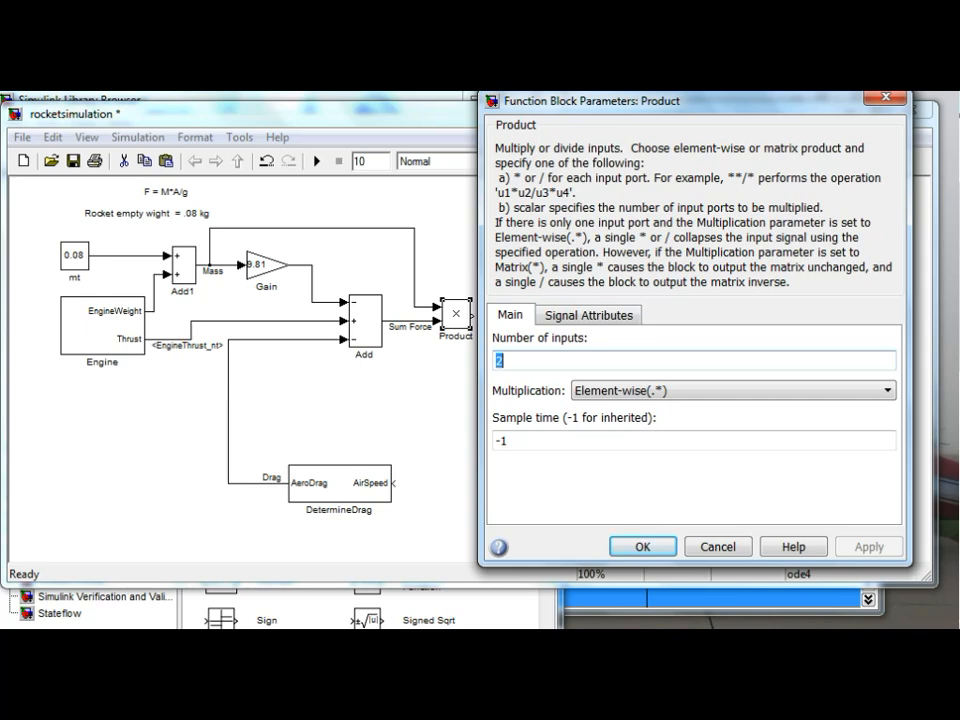
text(/*)
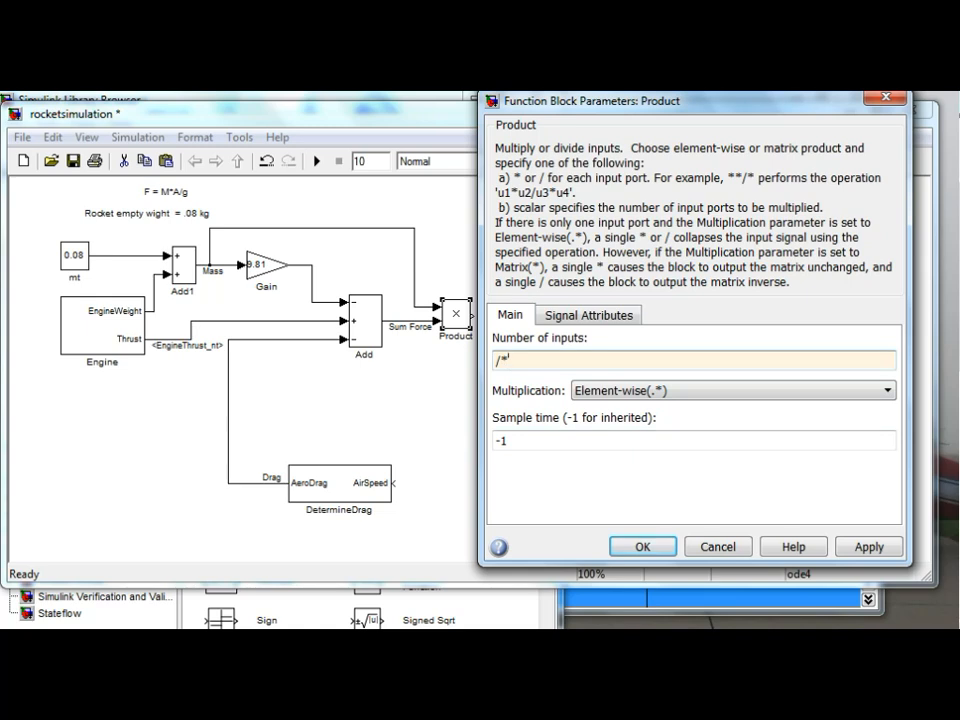
key(Return)
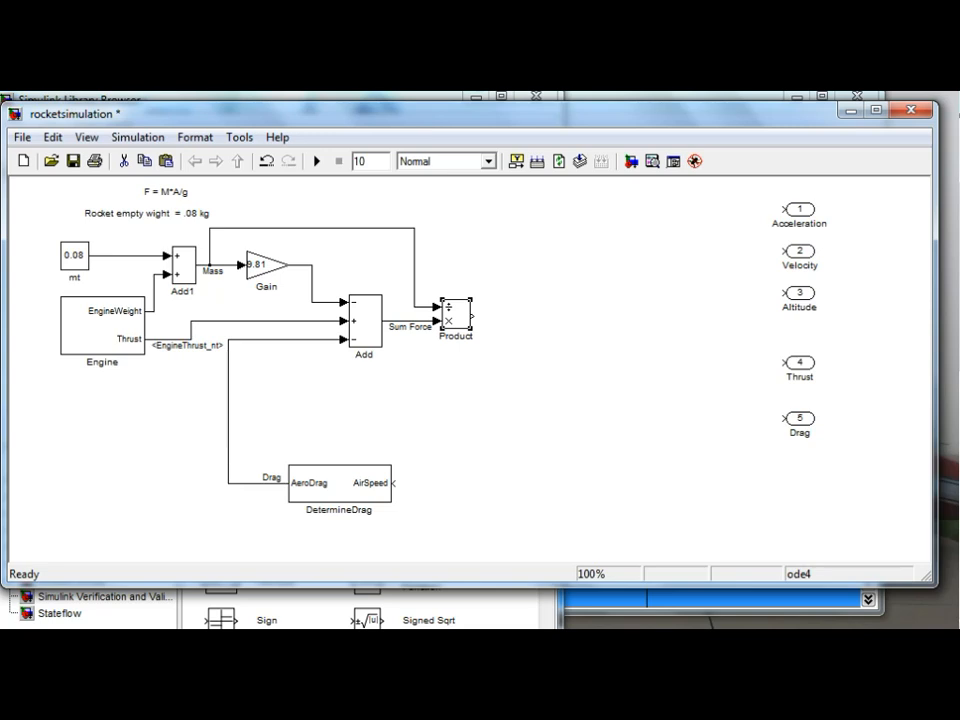
Add an Integrator block from the Continuous library and feed it with the Product block's output.
drag(471, 316, 531, 316)
key(alt+Tab)
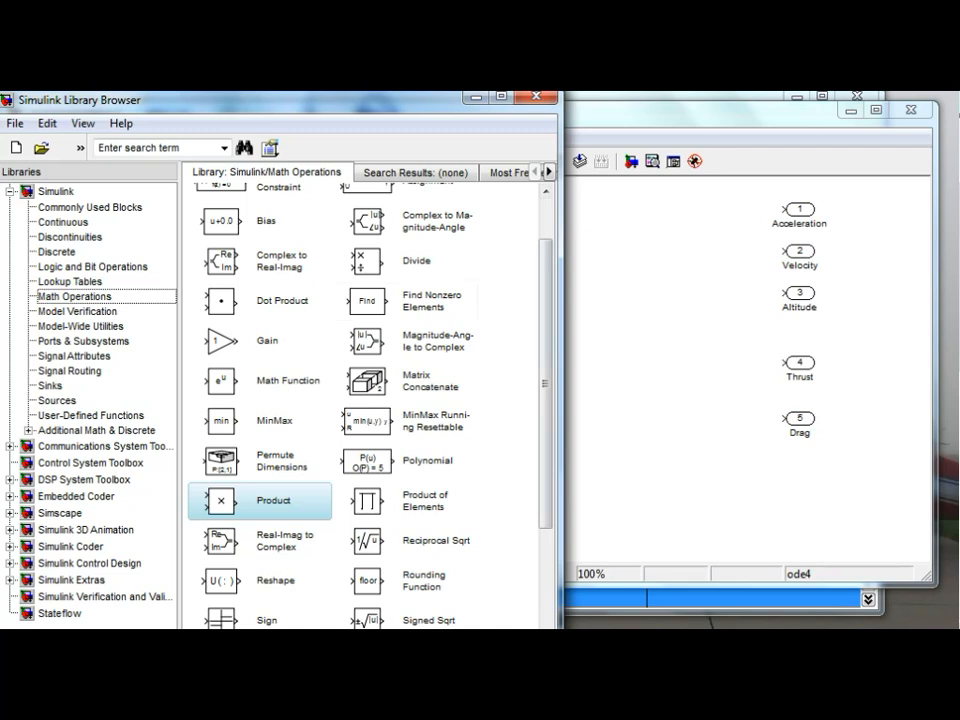
click(63, 222)
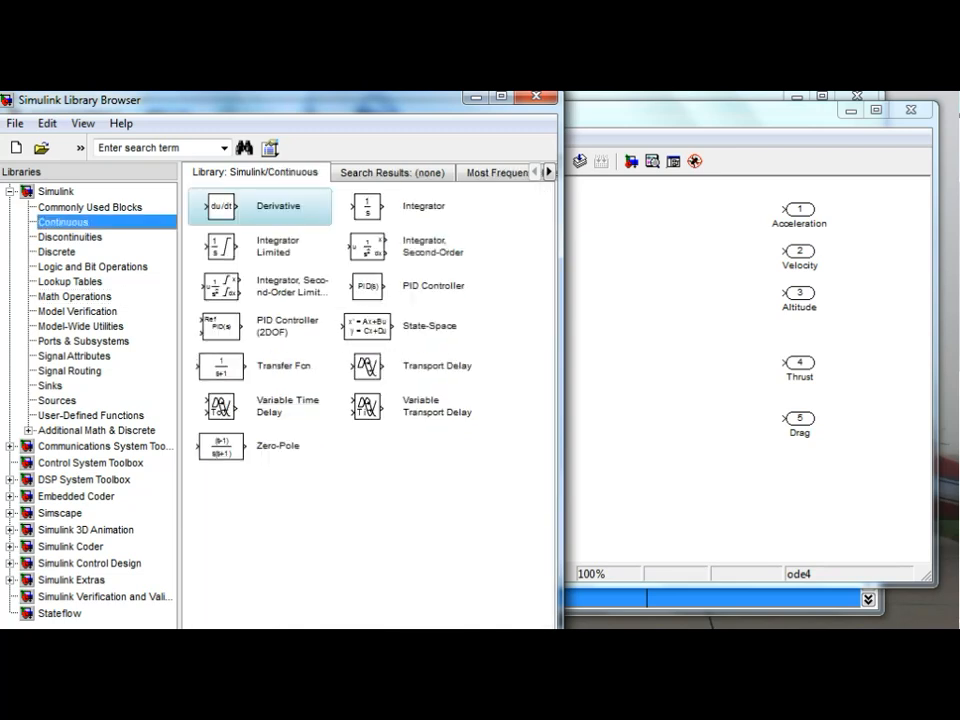
click(368, 206)
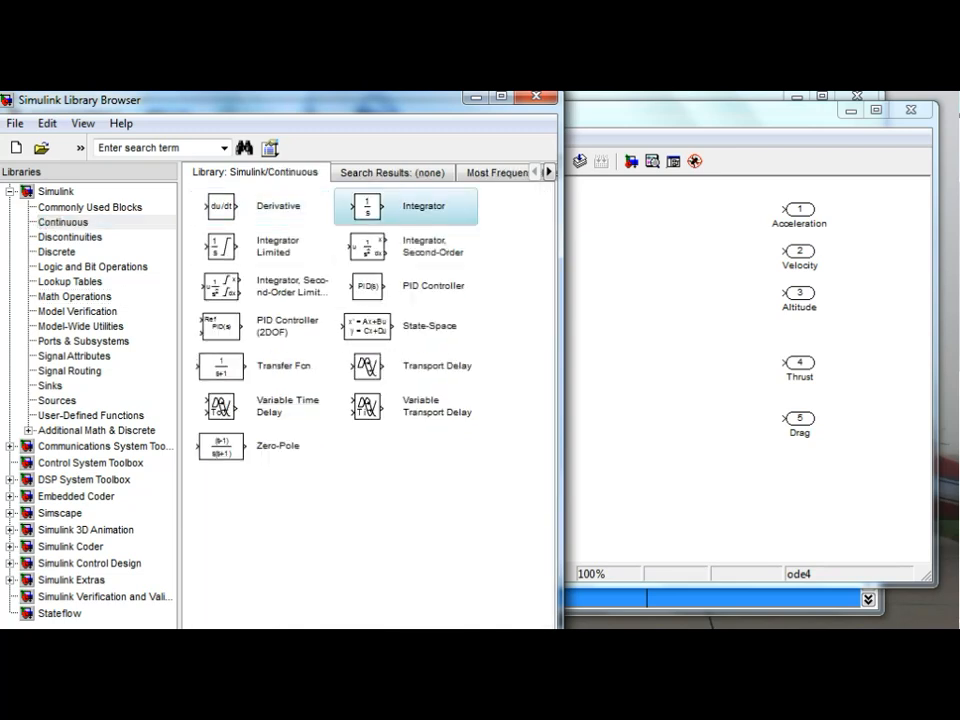
drag(368, 206, 539, 316)
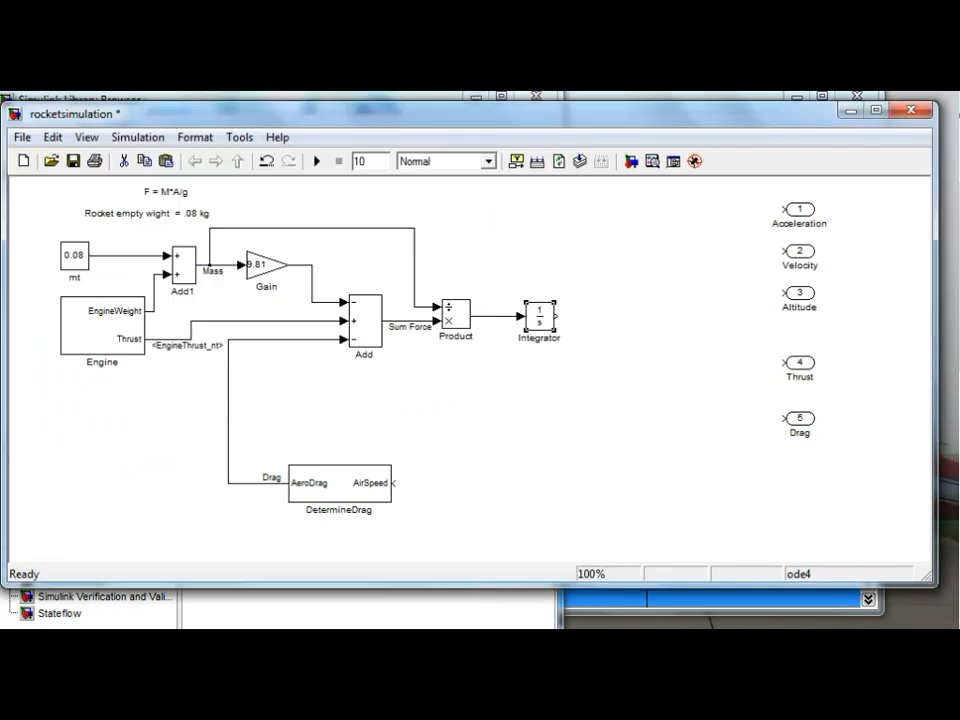
Duplicate the Integrator, wire the copy after the first one, and connect its output to the Altitude outport.
drag(556, 316, 620, 316)
click(540, 316)
mouse_move(540, 316)
mouse_down()
mouse_move(697, 316)
mouse_move(785, 292)
mouse_up()
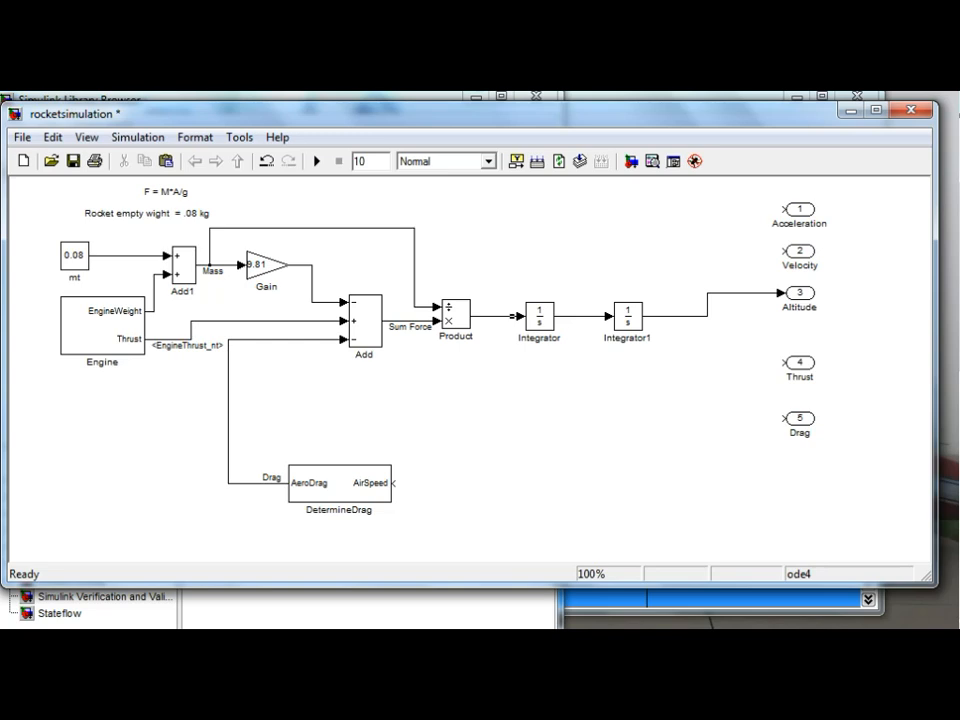
Label the Product block's output signal Accel and the first Integrator's output signal V.
double_click(480, 317)
text(ccel)
click(580, 316)
double_click(575, 316)
text(ThrustNt)
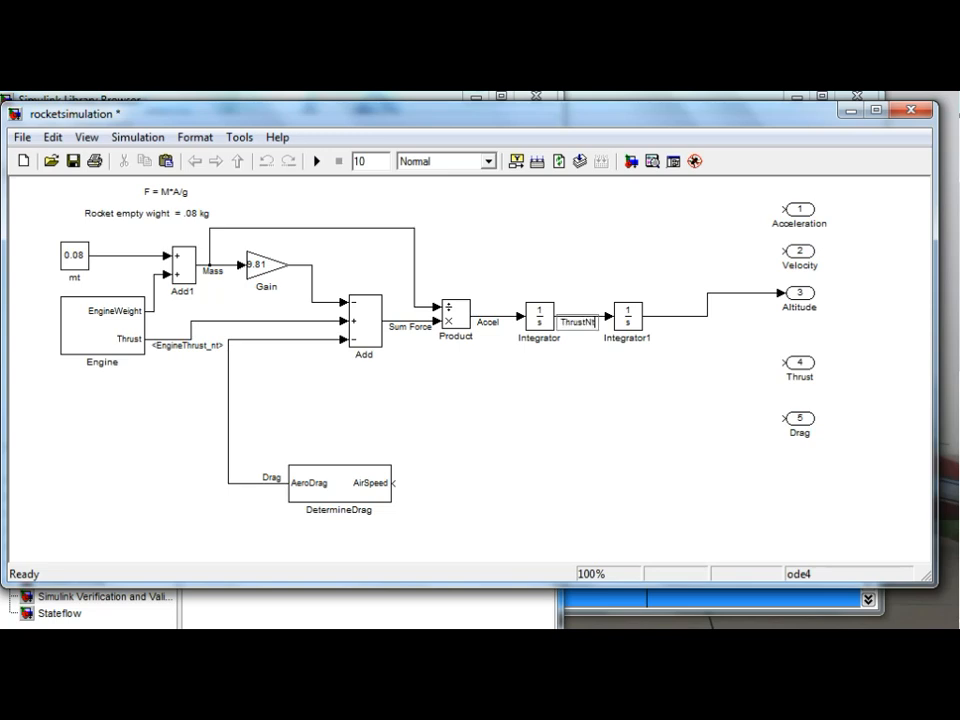
key(BackSpace)
key(BackSpace)
key(BackSpace)
key(BackSpace)
key(BackSpace)
key(BackSpace)
key(BackSpace)
key(BackSpace)
text(V)
click(676, 316)
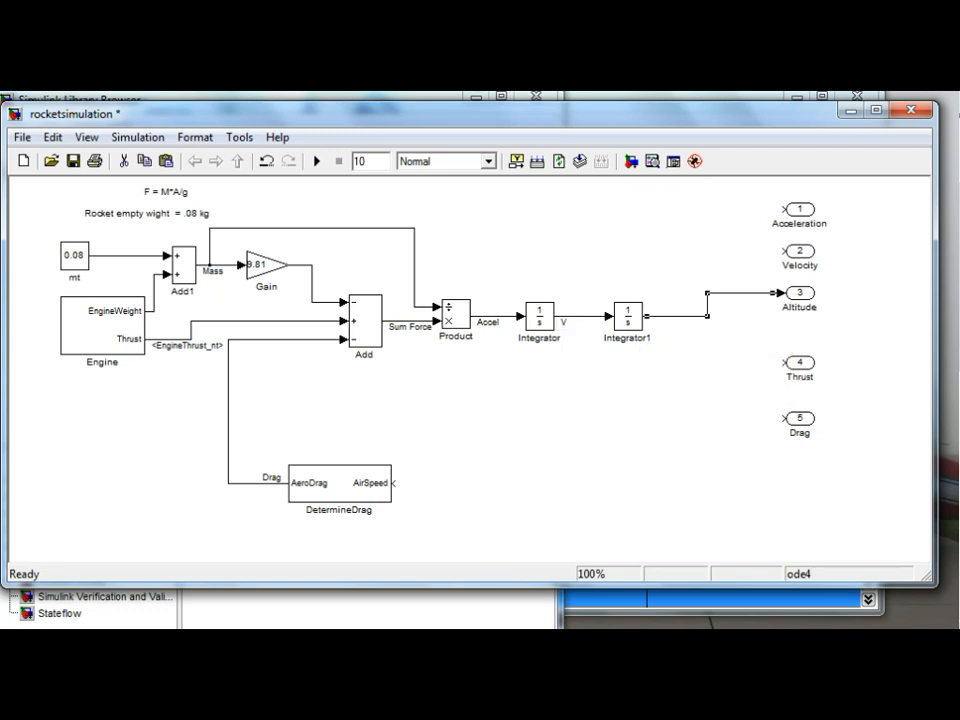
Label the second Integrator's output signal Alt.
double_click(664, 316)
text(Alt)
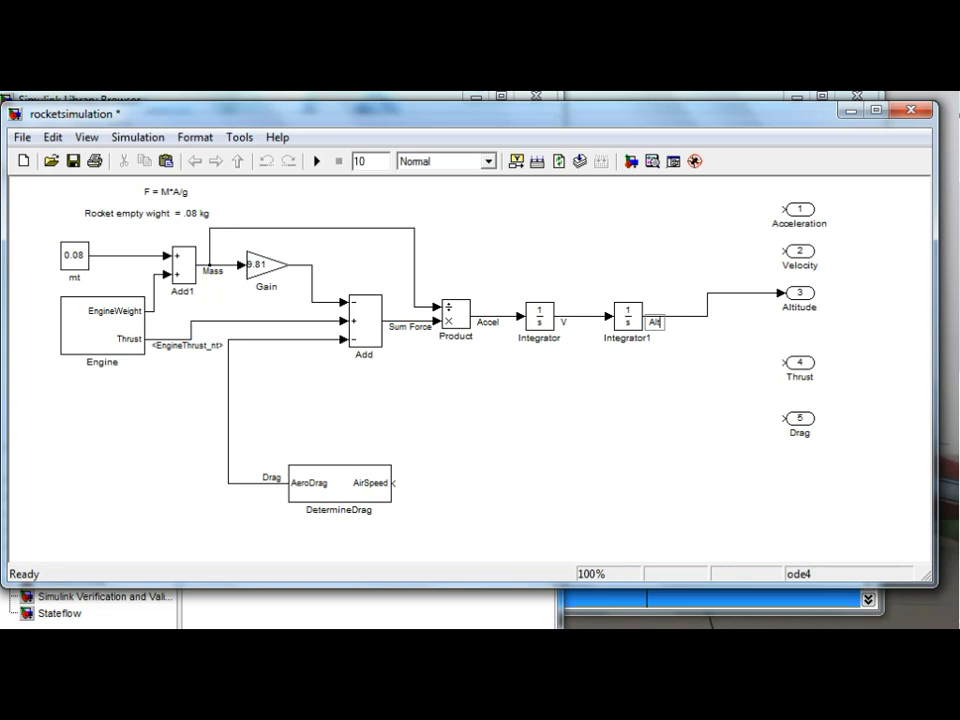
click(631, 413)
Branch the V signal to both the Velocity outport and the AirSpeed input of the DetermineDrag block.
drag(784, 251, 596, 316)
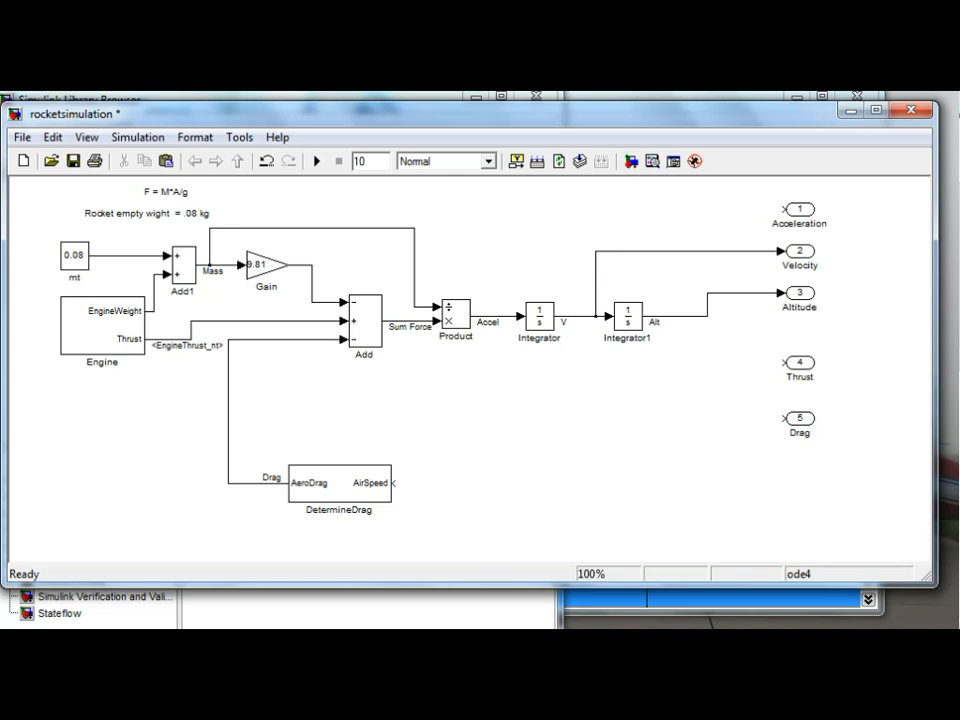
drag(581, 316, 425, 483)
drag(536, 428, 393, 483)
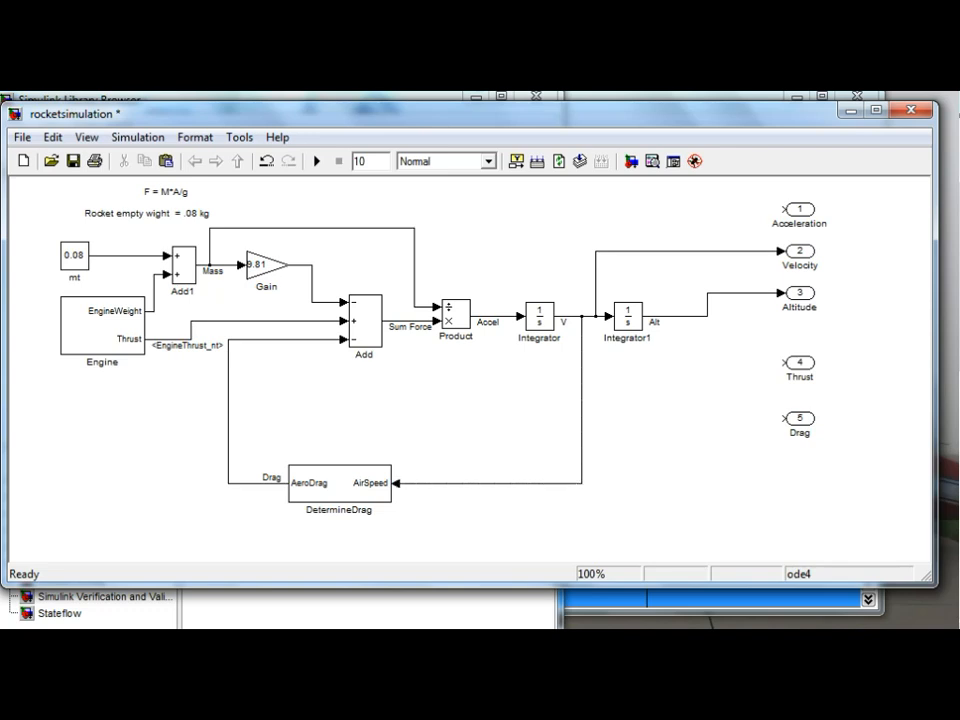
Open the DetermineDrag subsystem, review how the AirSpeed input is used inside it, and close it again.
double_click(340, 484)
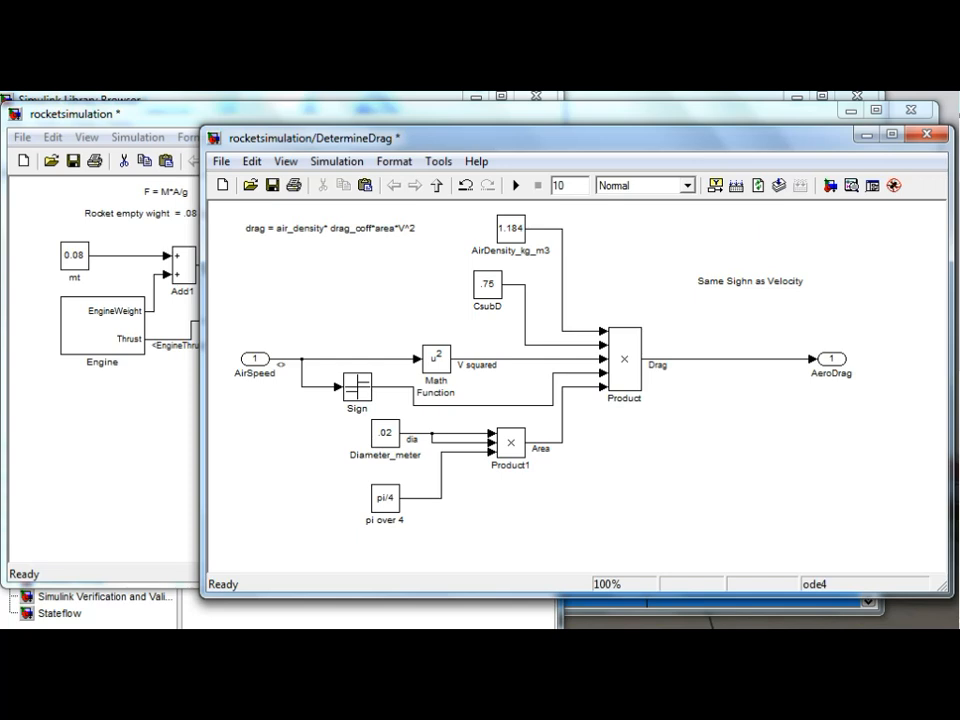
click(288, 360)
click(320, 310)
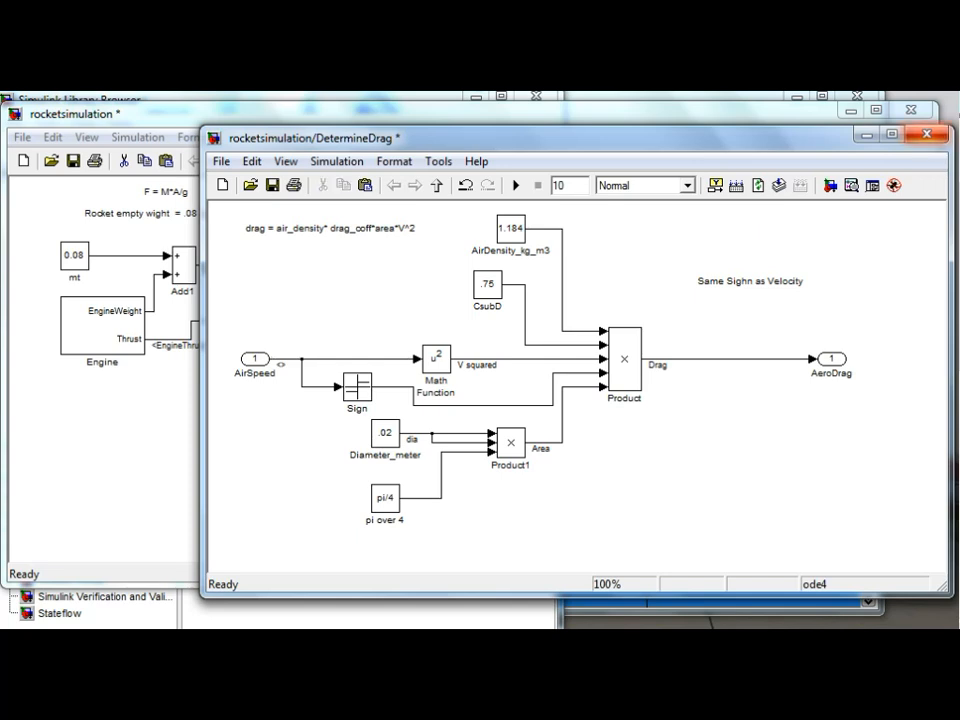
click(936, 133)
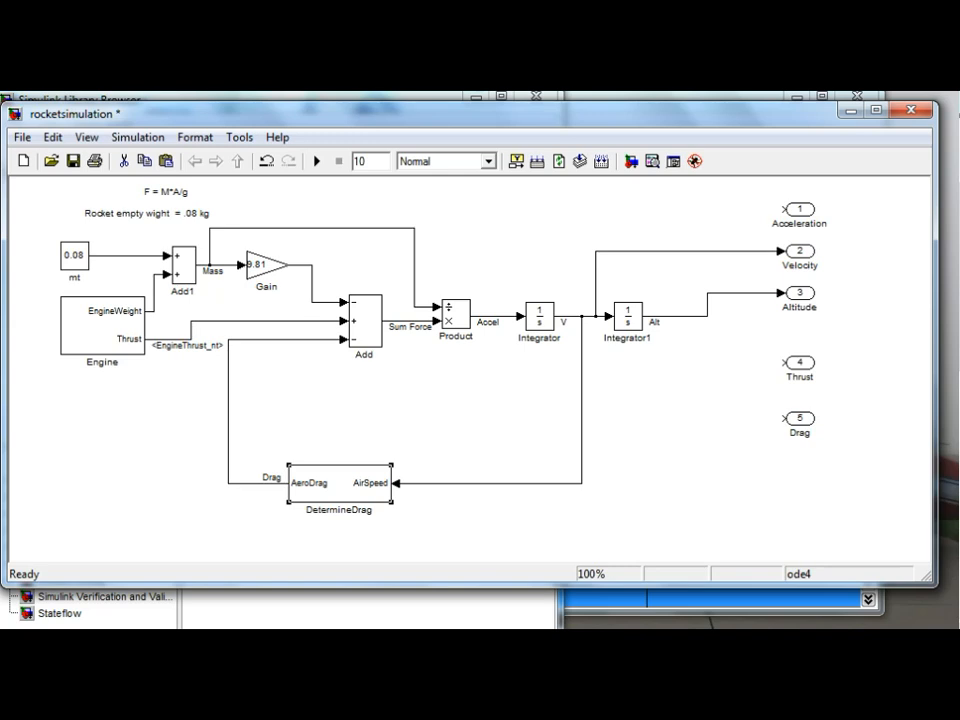
Branch the engine thrust signal below the DetermineDrag block and connect it to the Thrust outport, moved in line with the branch.
drag(187, 338, 469, 530)
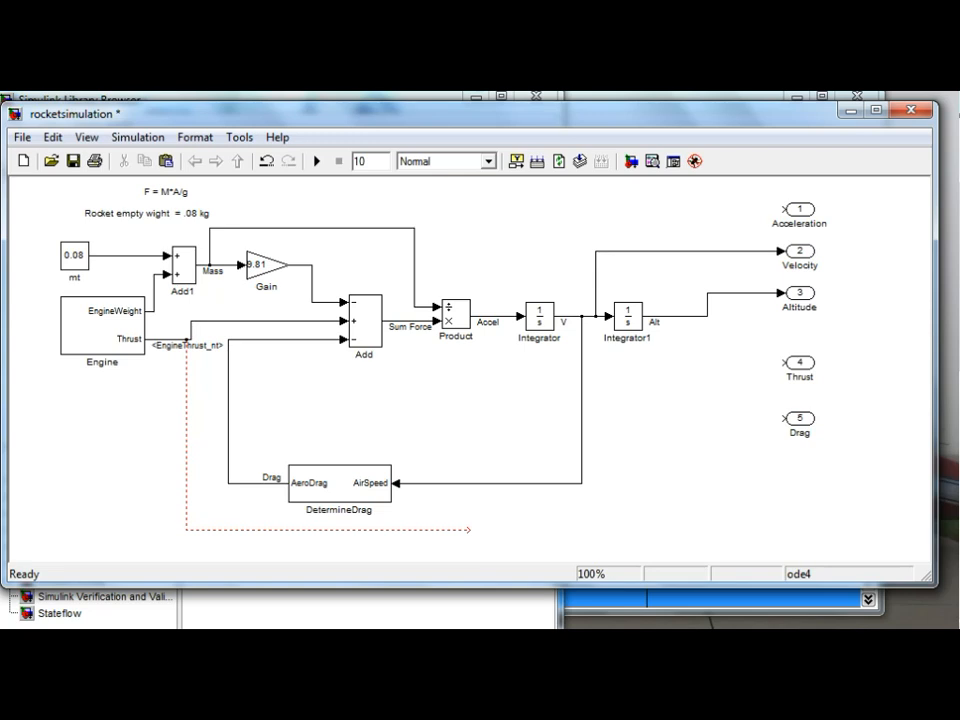
drag(459, 534, 728, 416)
drag(470, 530, 697, 530)
click(697, 530)
drag(697, 530, 800, 529)
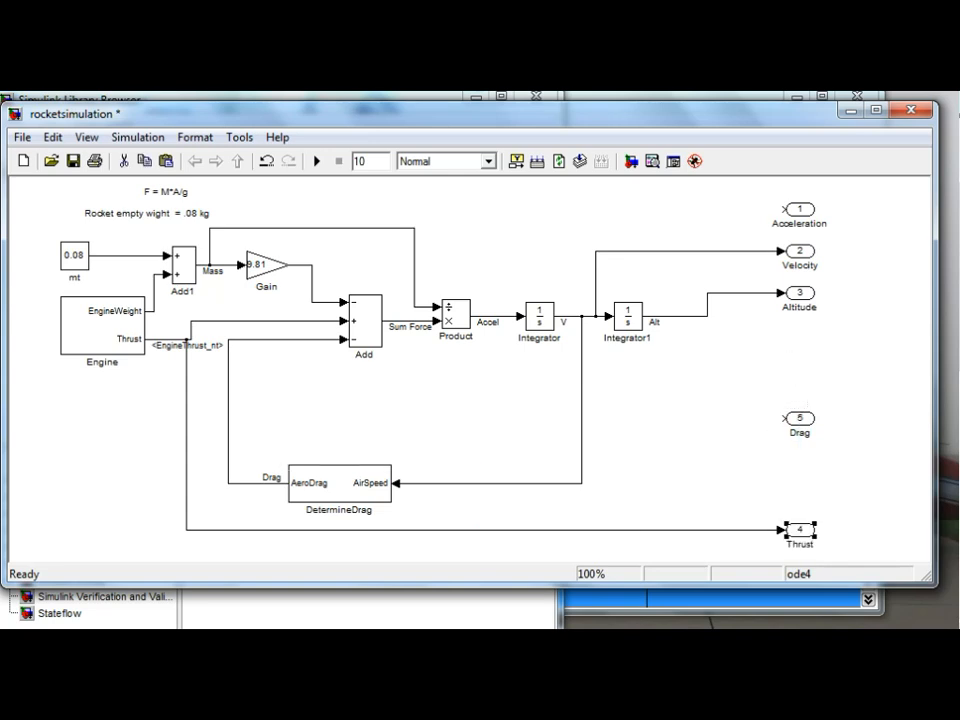
Branch the Drag signal to the Drag outport, align that outport just above a lowered Thrust outport, and enlarge the model window.
drag(800, 418, 257, 485)
drag(345, 507, 345, 521)
drag(796, 497, 800, 548)
drag(800, 497, 800, 525)
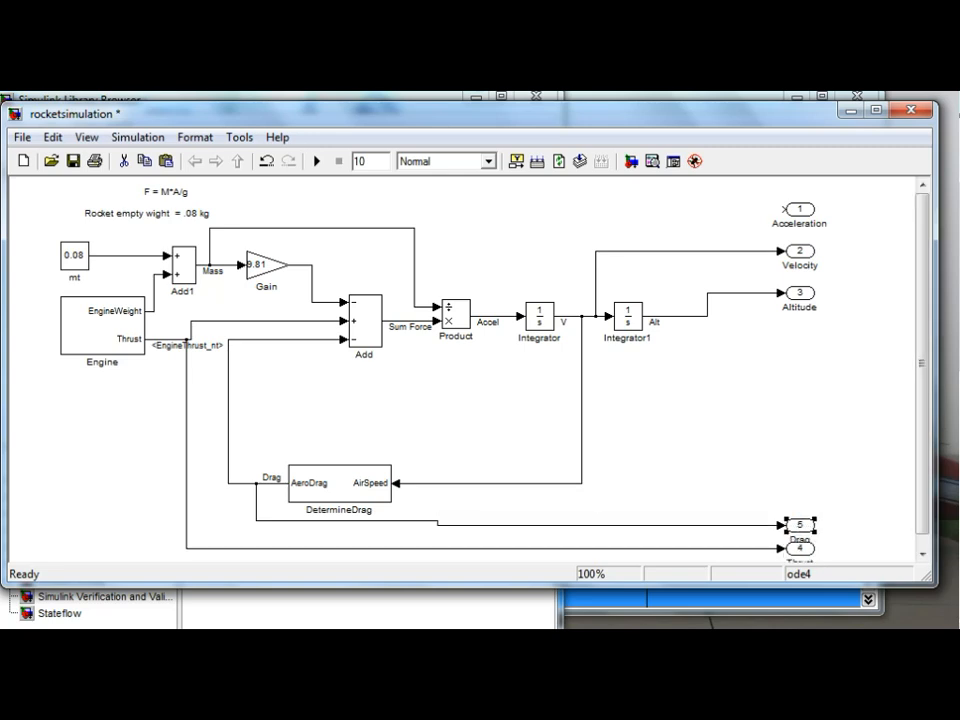
key(Up)
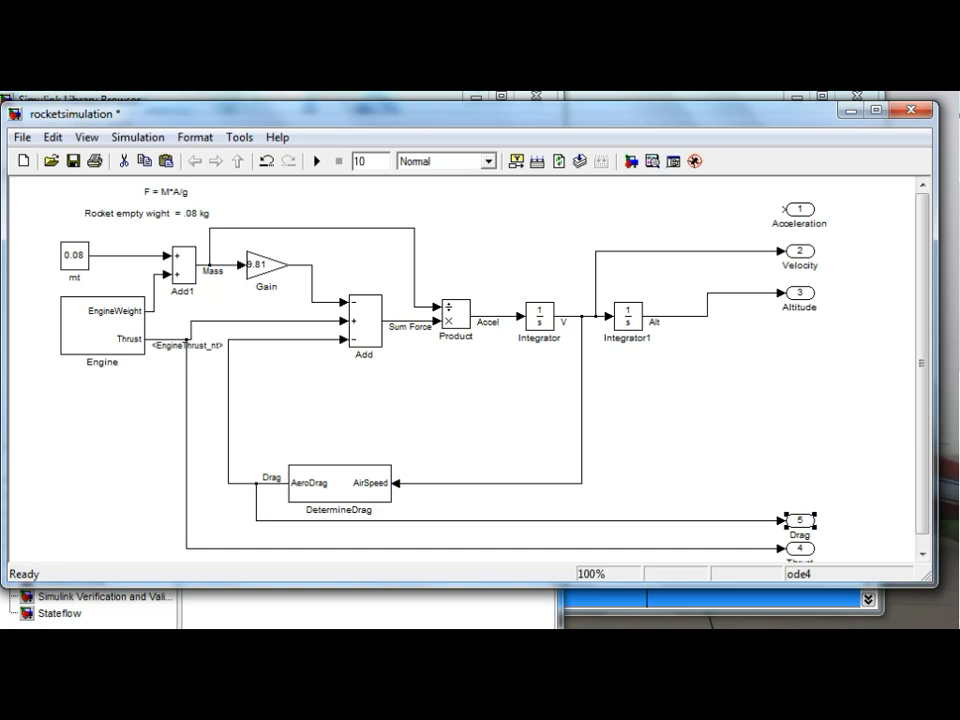
click(436, 364)
drag(935, 584, 952, 620)
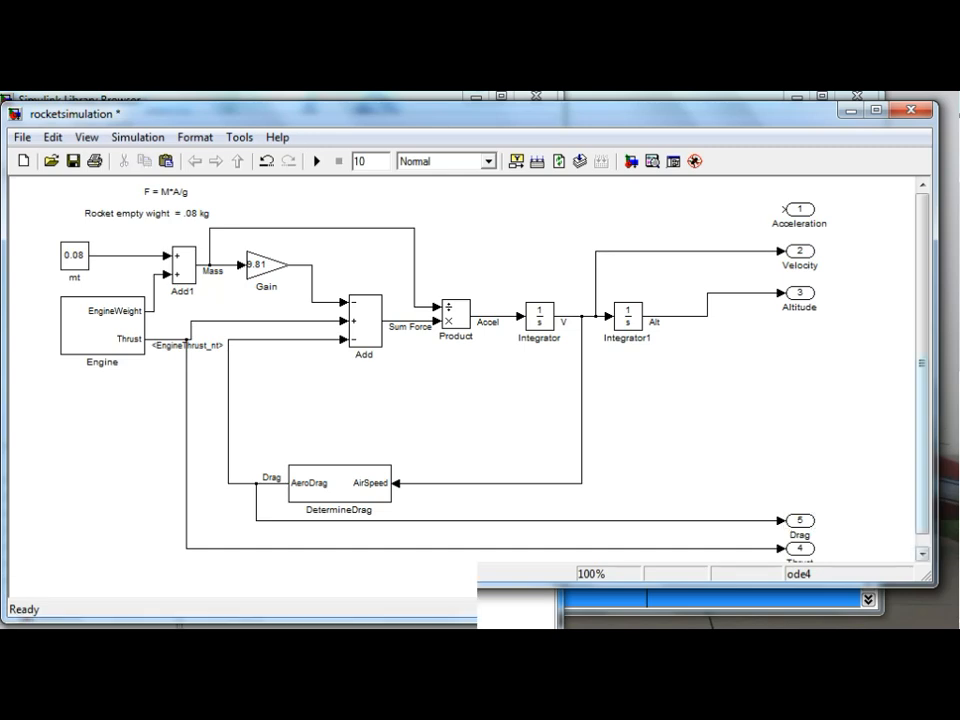
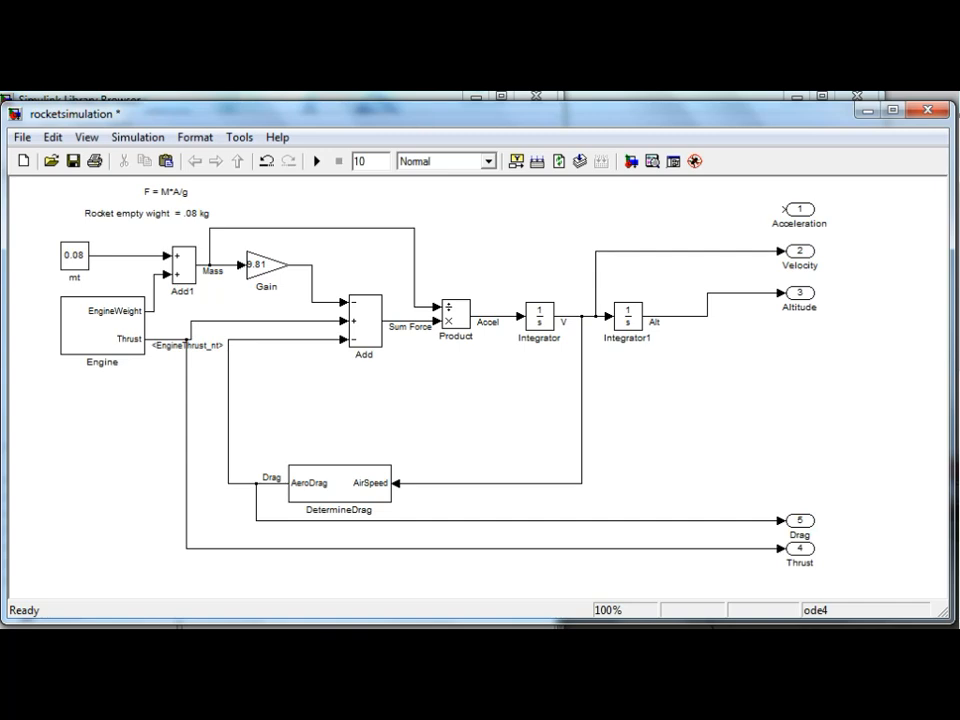
double_click(362, 161)
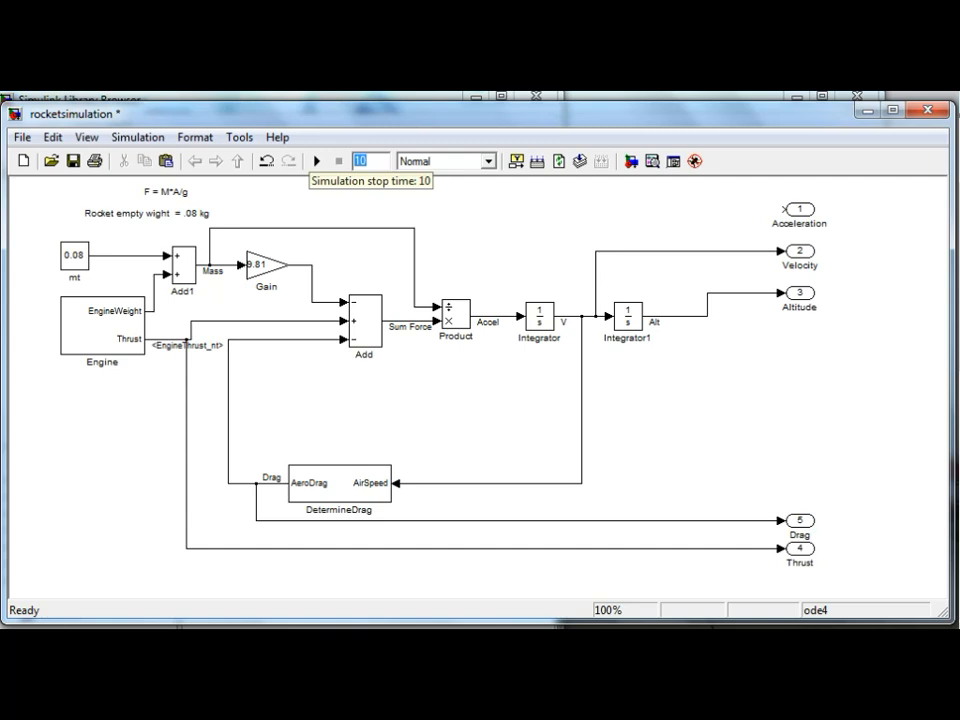
click(368, 161)
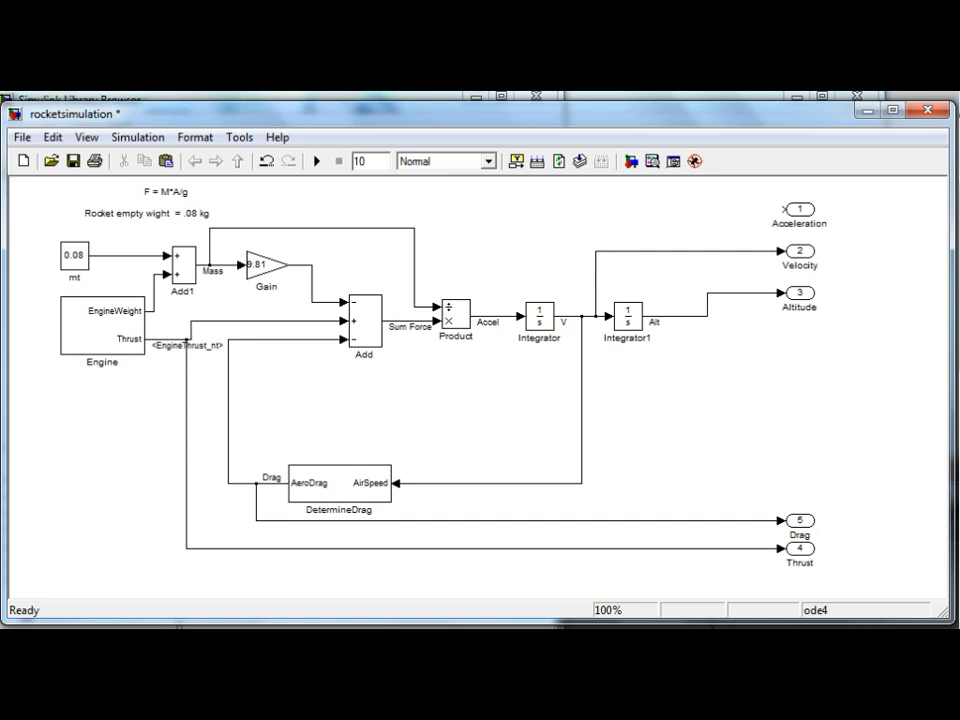
double_click(362, 161)
click(359, 161)
double_click(359, 161)
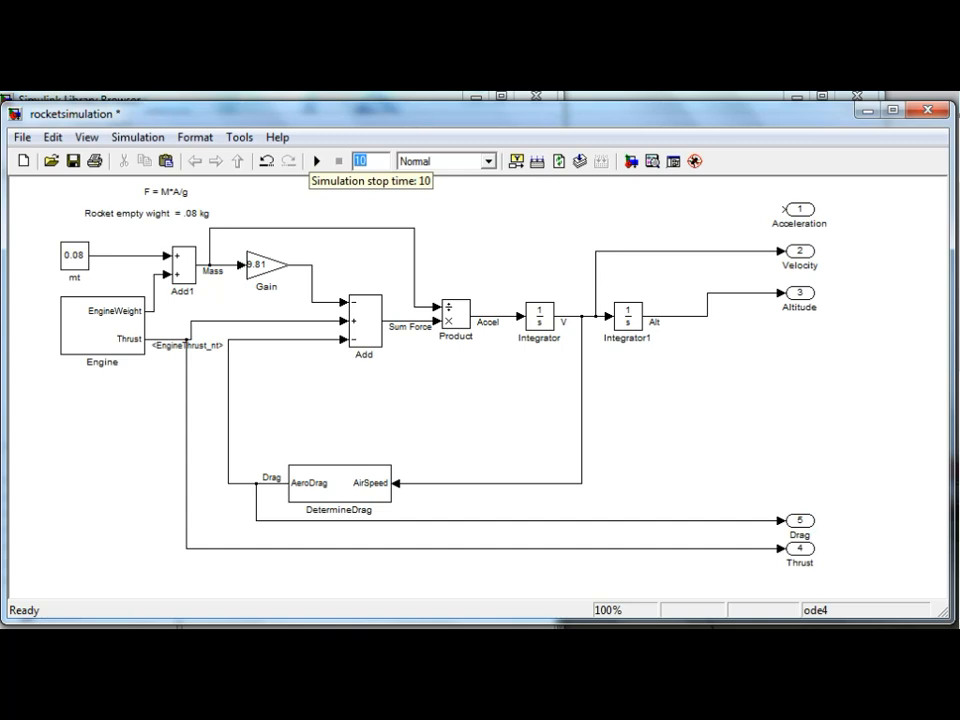
click(372, 161)
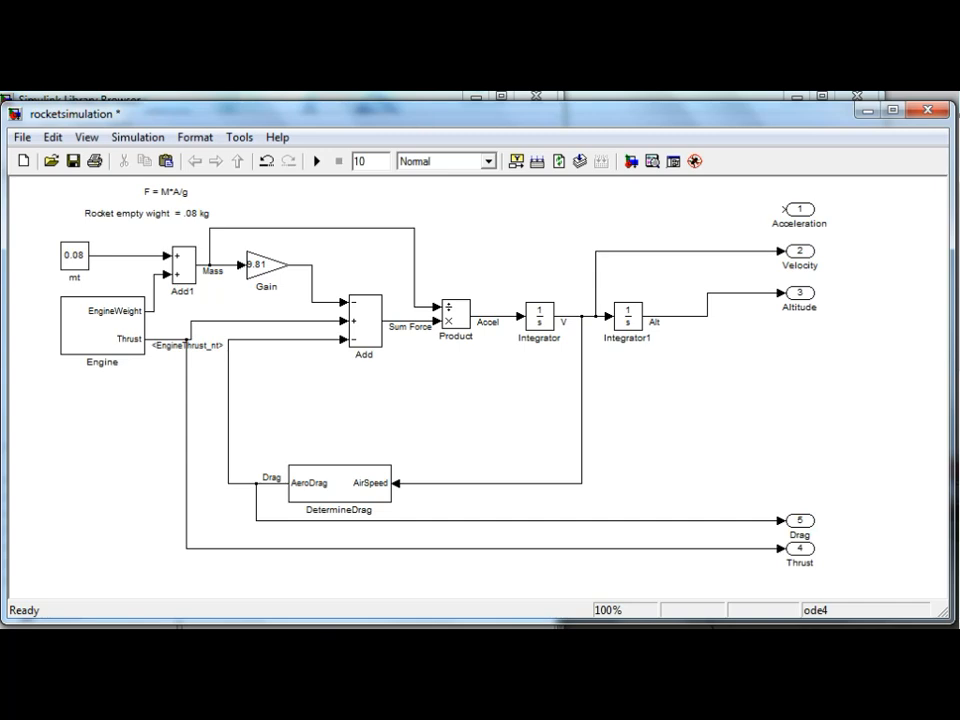
Add a Compare To Constant block from the Logic and Bit Operations library below the Altitude outport.
key(alt+Tab)
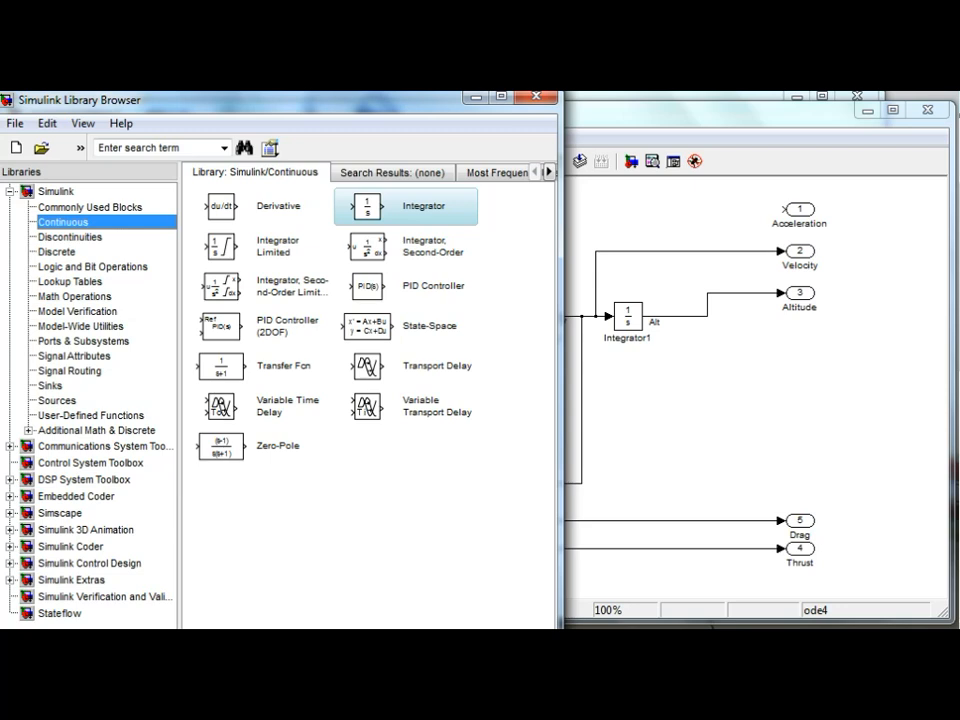
click(92, 267)
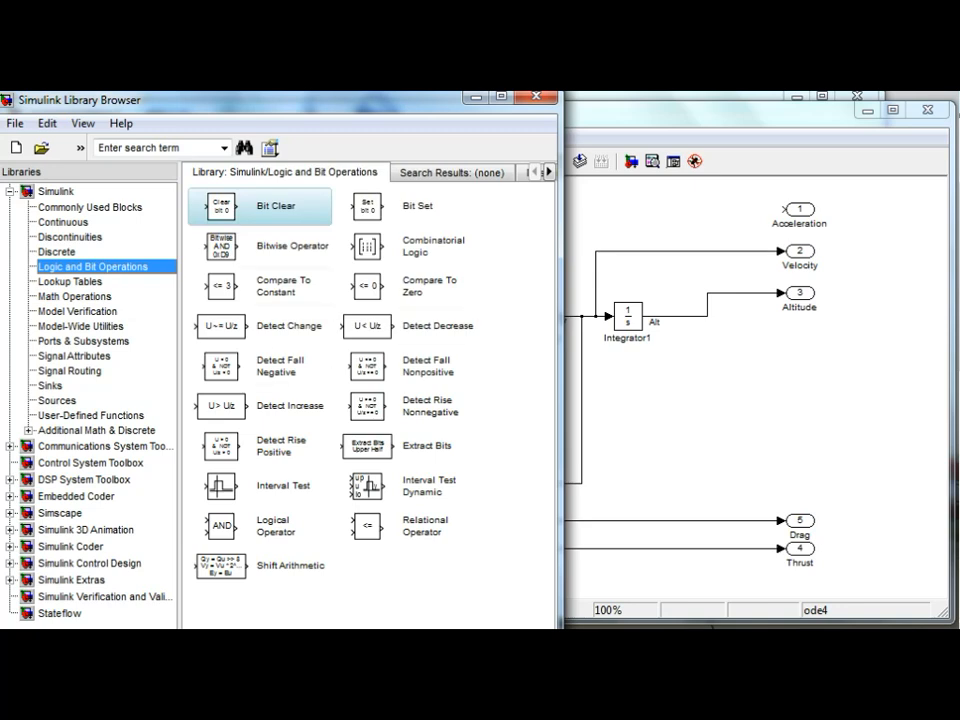
click(222, 287)
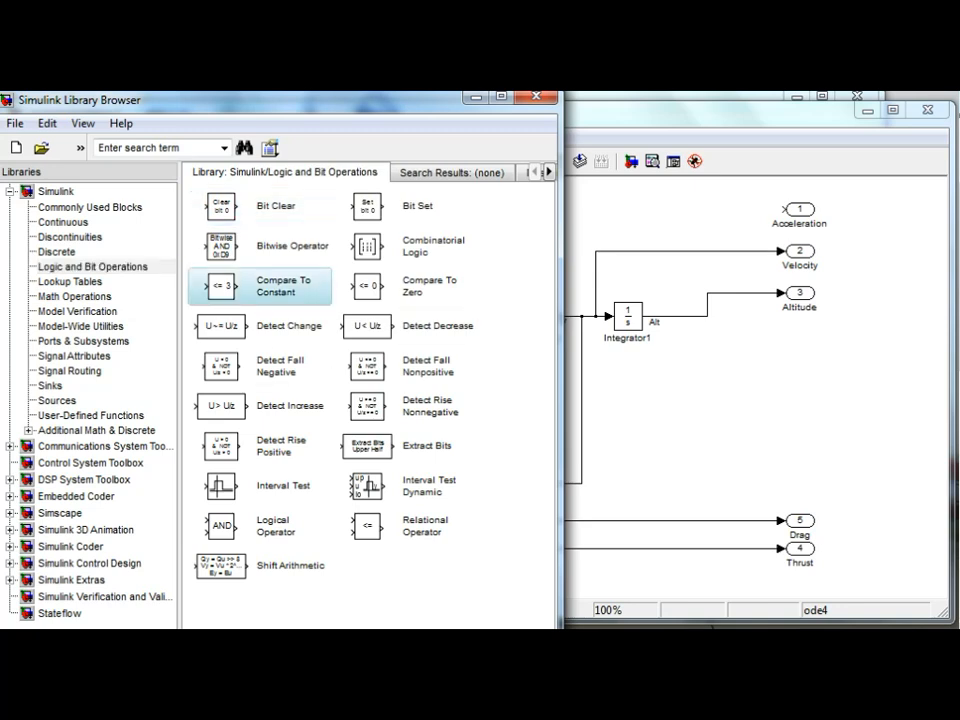
click(690, 410)
Set the Compare To Constant block's operator to < and its constant value to -.01.
double_click(712, 413)
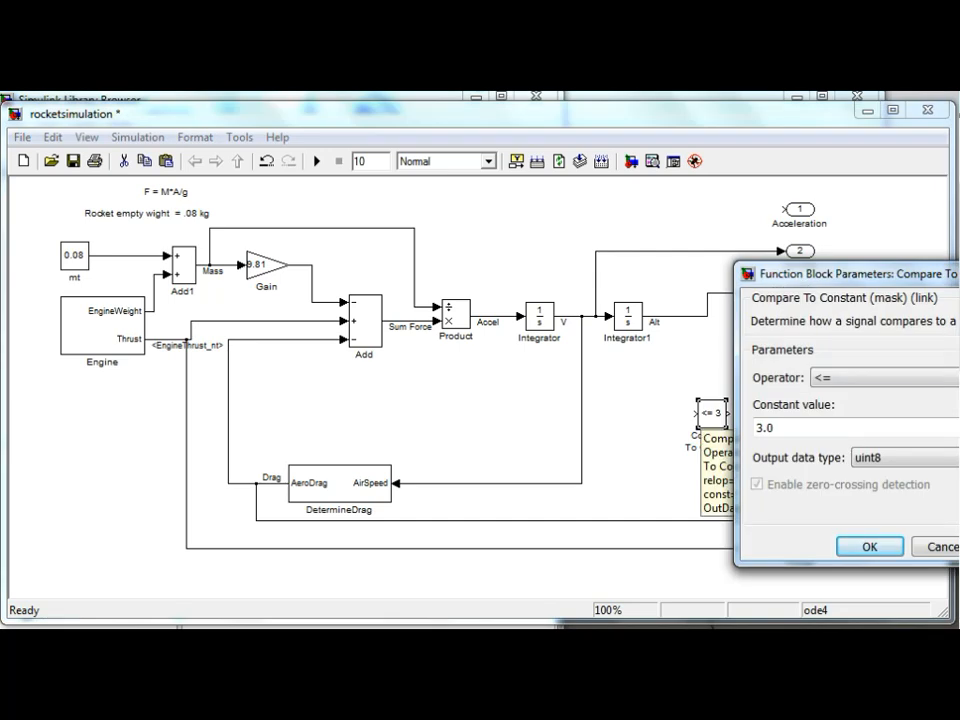
click(888, 378)
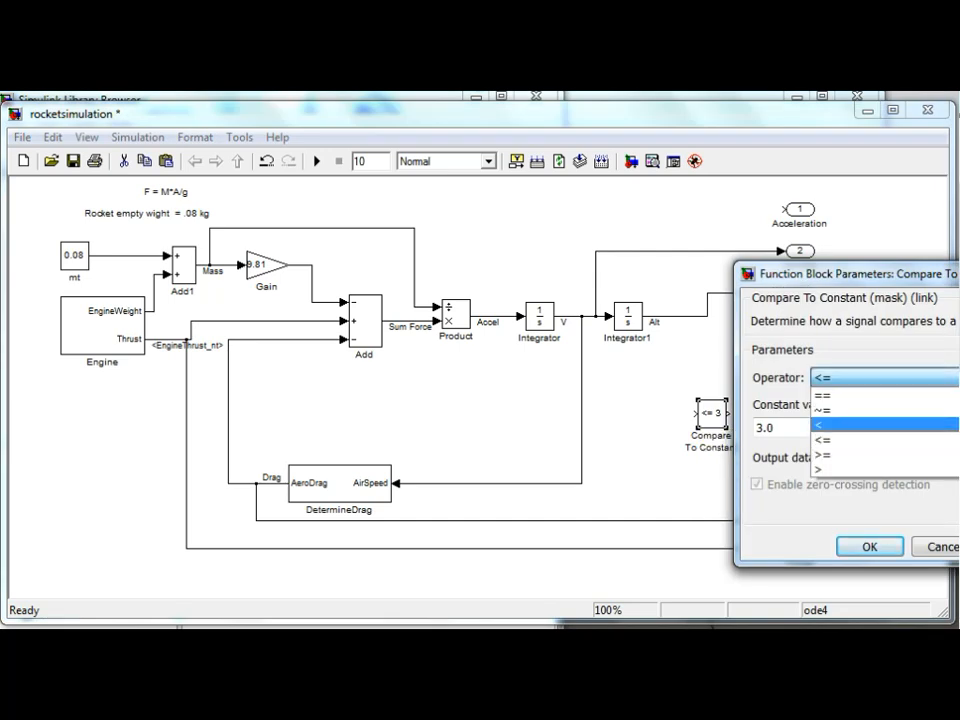
click(888, 425)
key(Tab)
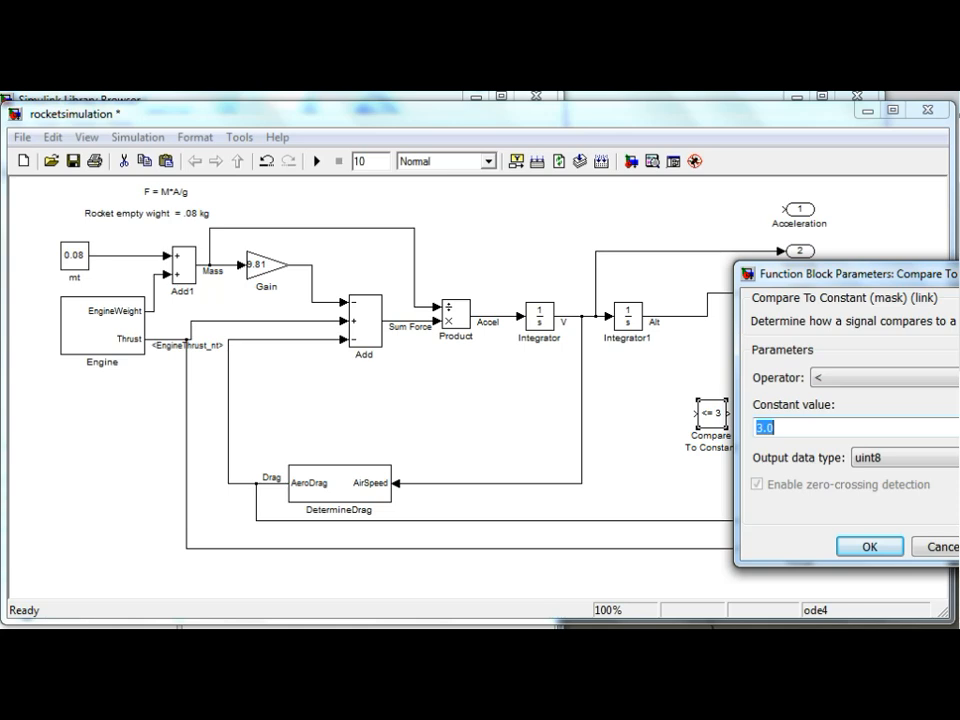
text(-.01)
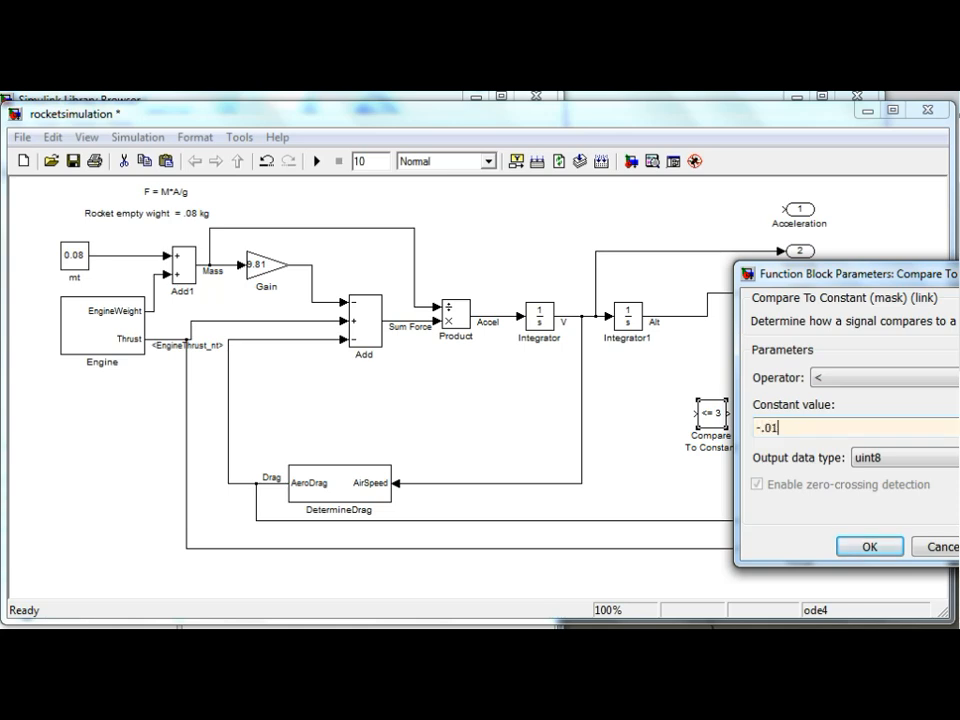
key(Return)
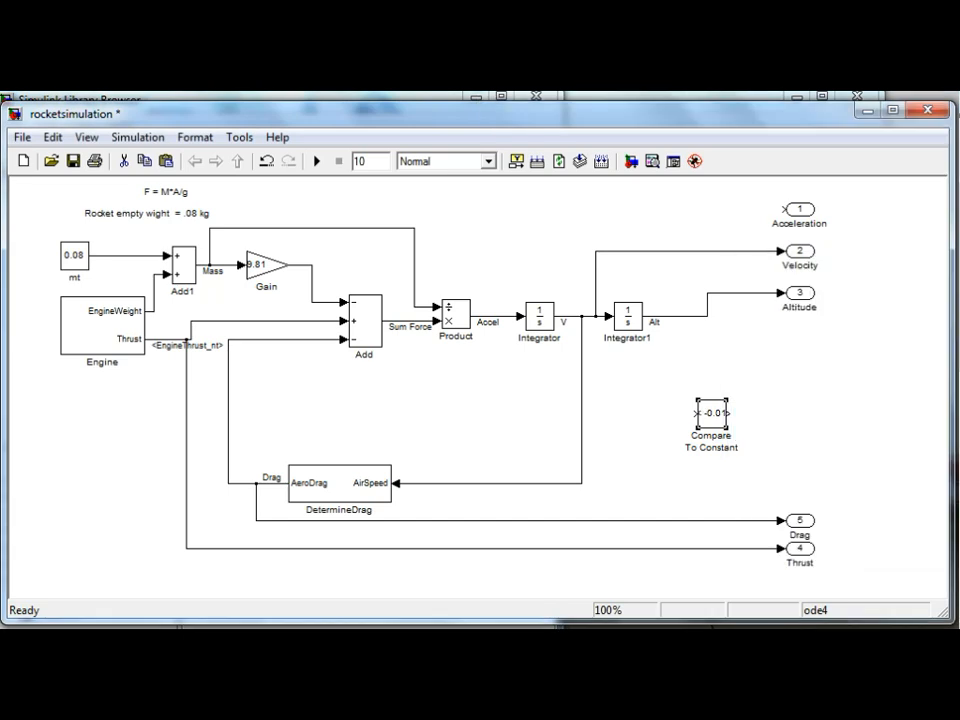
Widen the Compare To Constant block and feed its input from the Alt signal.
drag(726, 428, 740, 429)
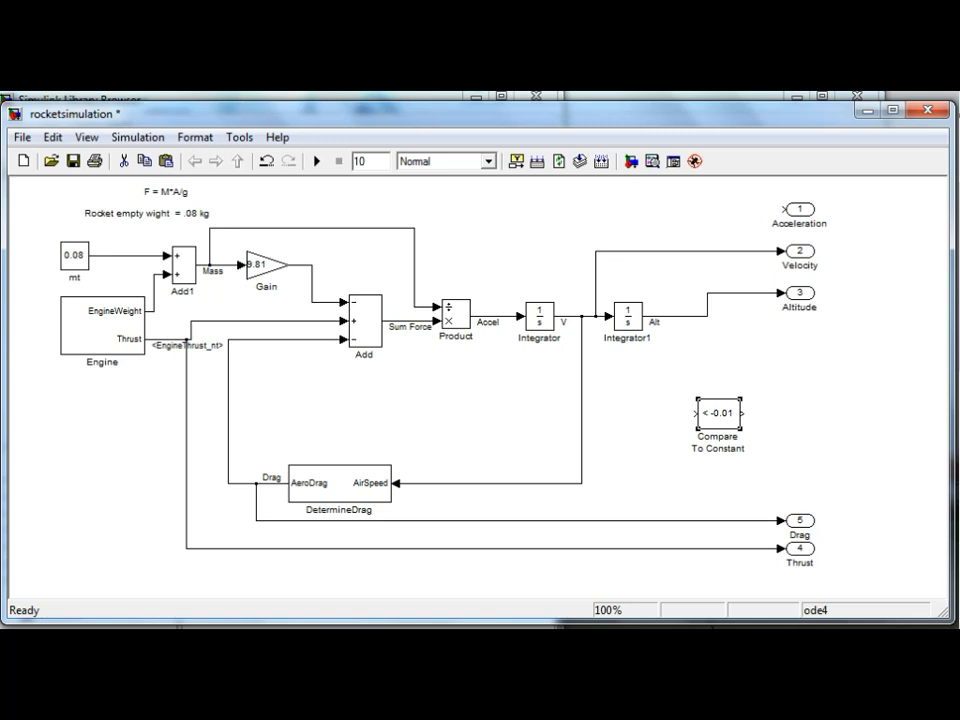
drag(695, 413, 680, 317)
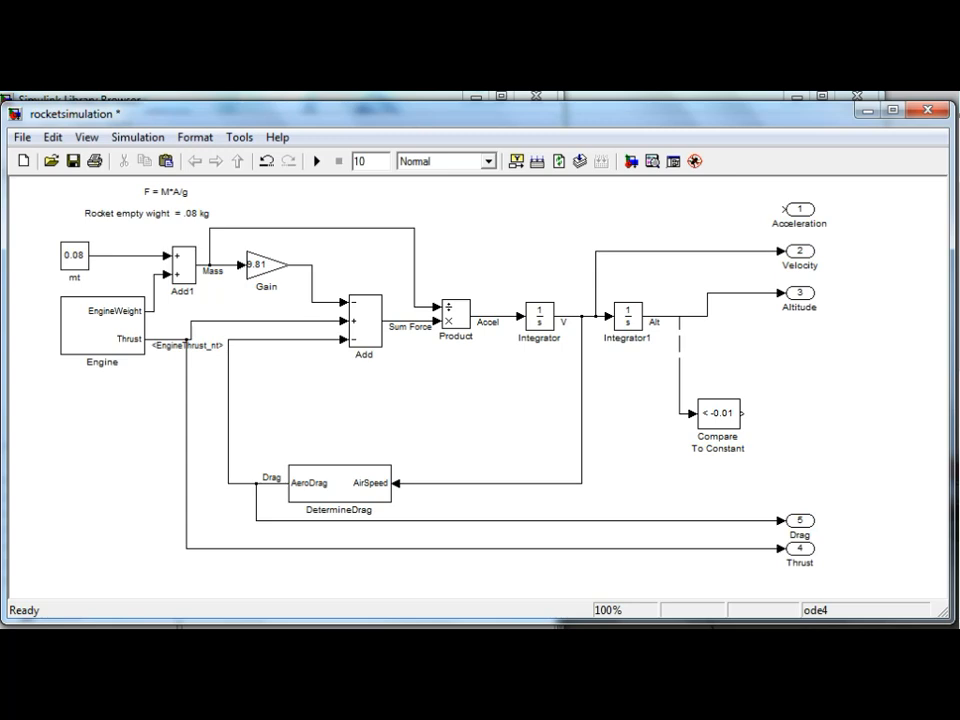
Look through the Simulink block libraries for a block that can end the simulation.
key(alt+Tab)
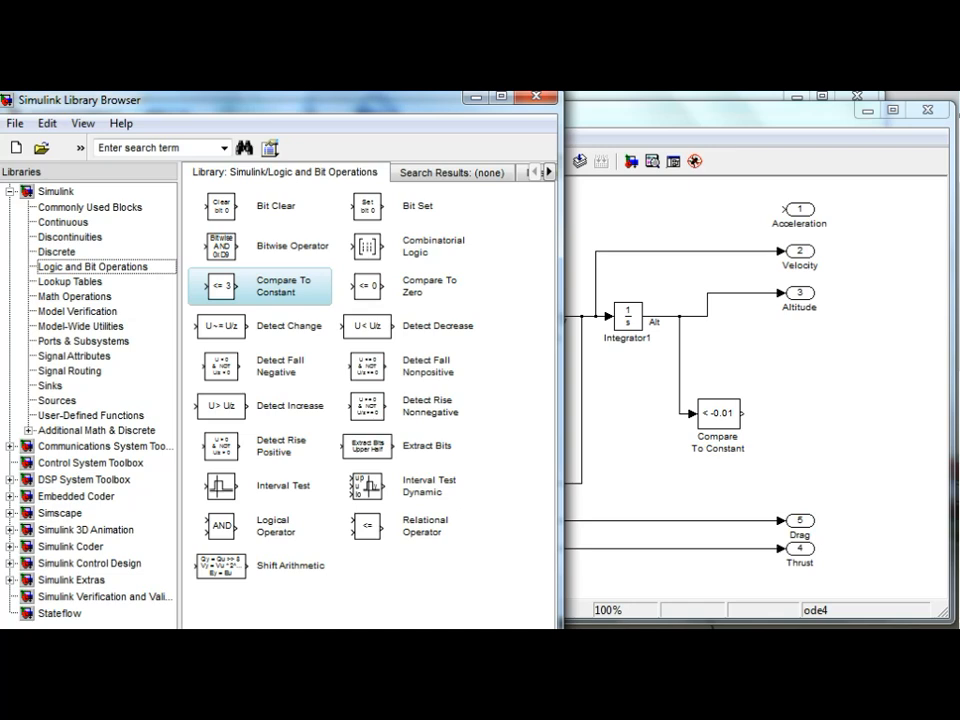
click(81, 326)
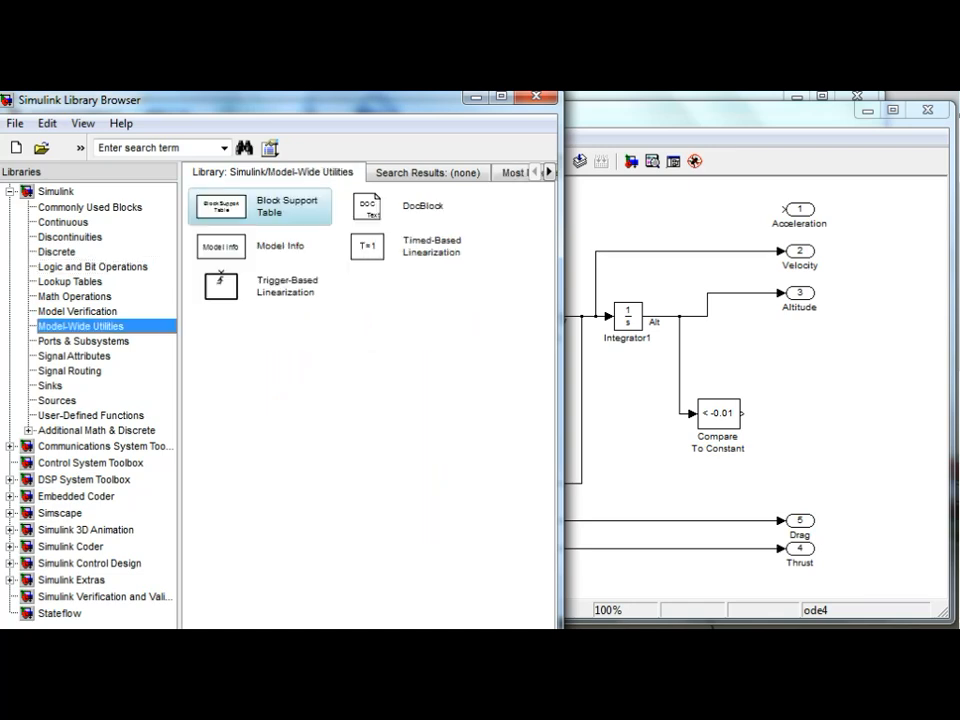
click(78, 311)
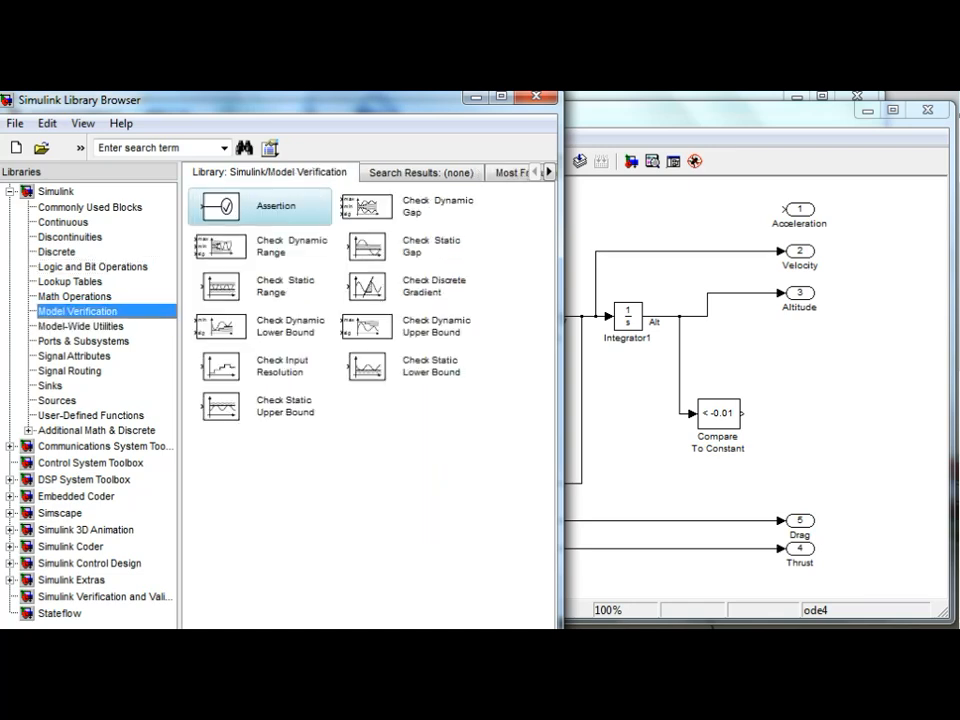
click(90, 207)
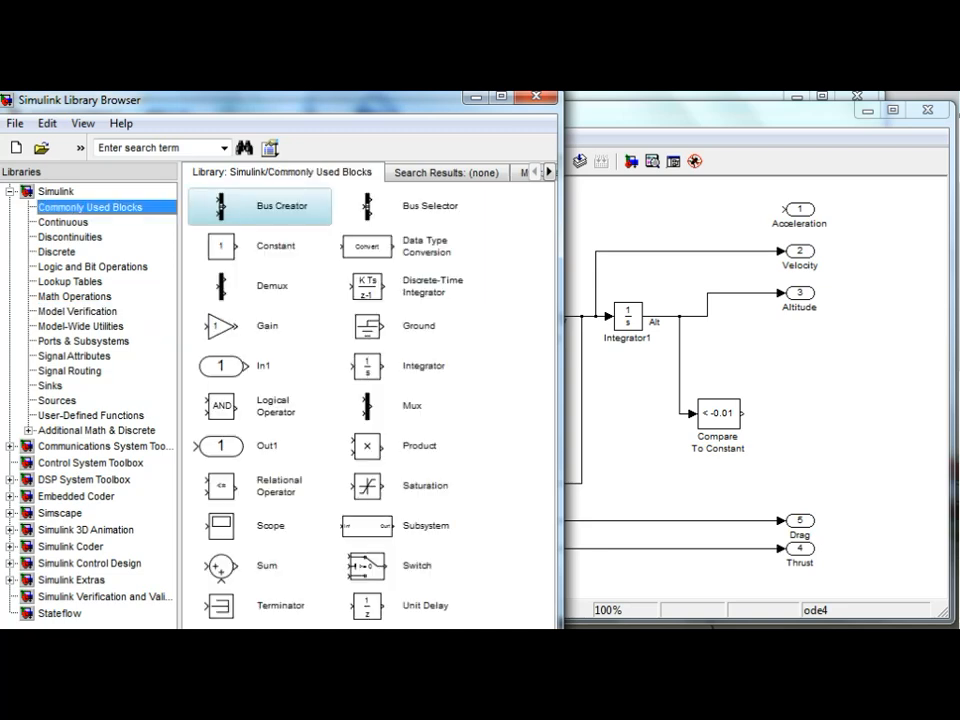
click(92, 267)
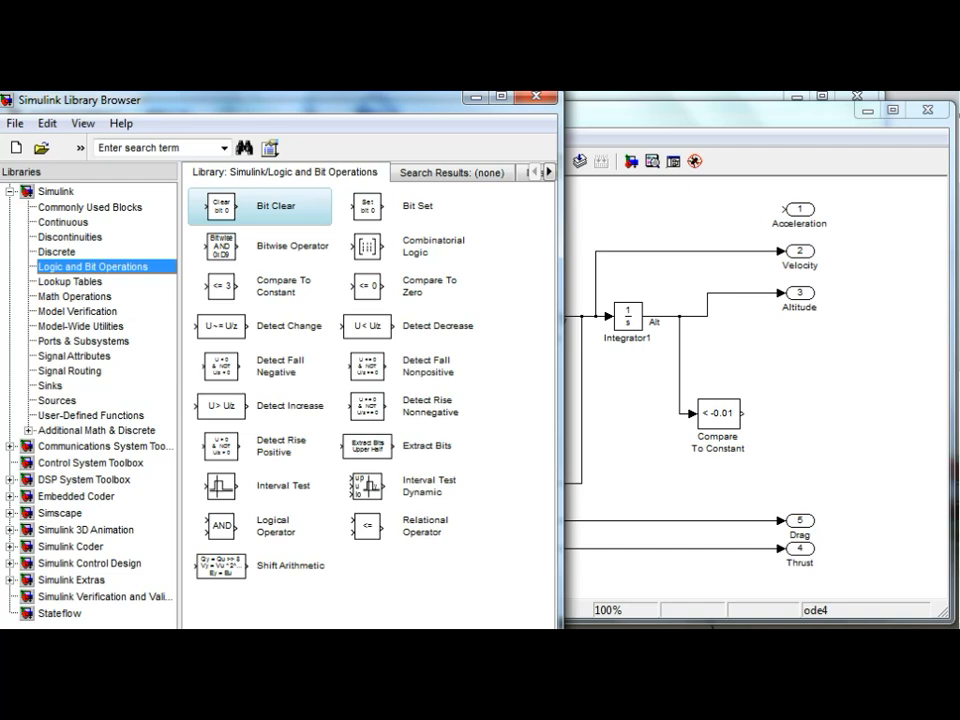
click(78, 311)
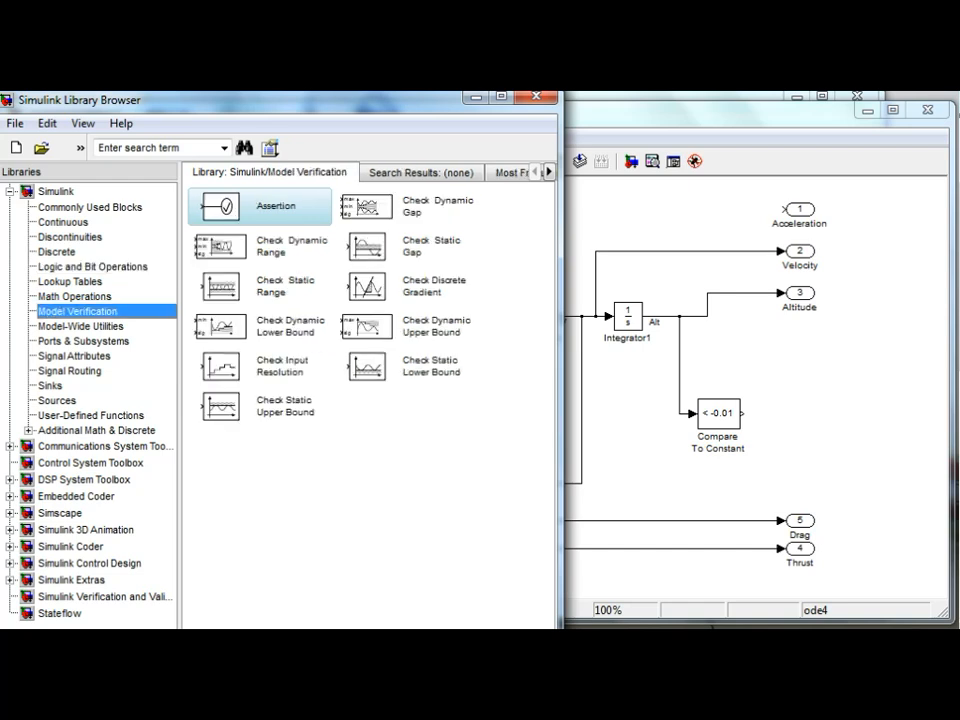
click(81, 326)
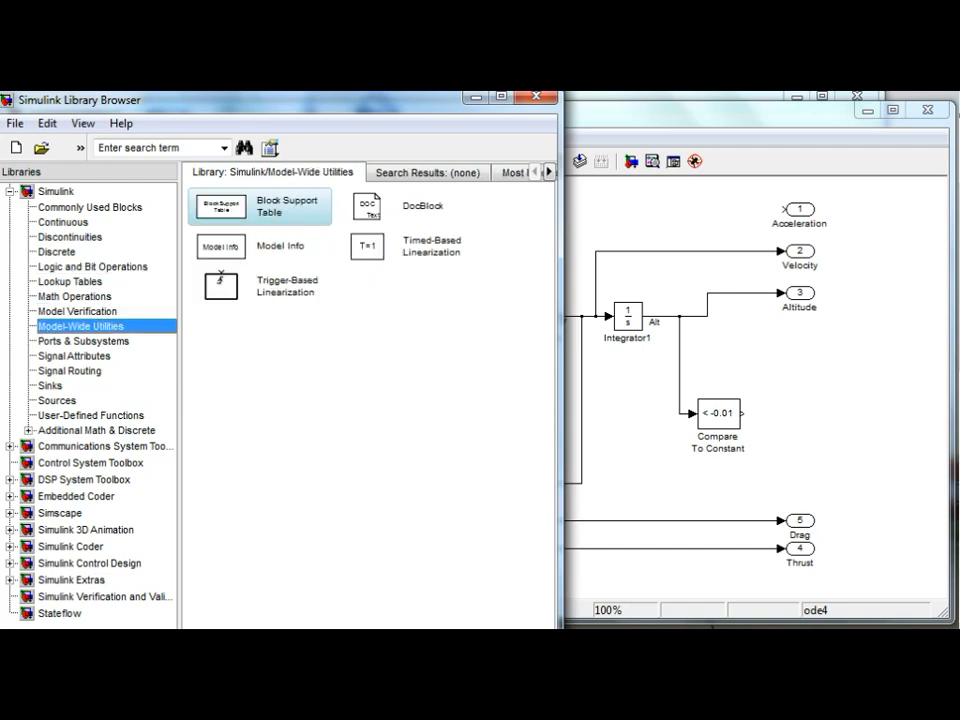
click(83, 341)
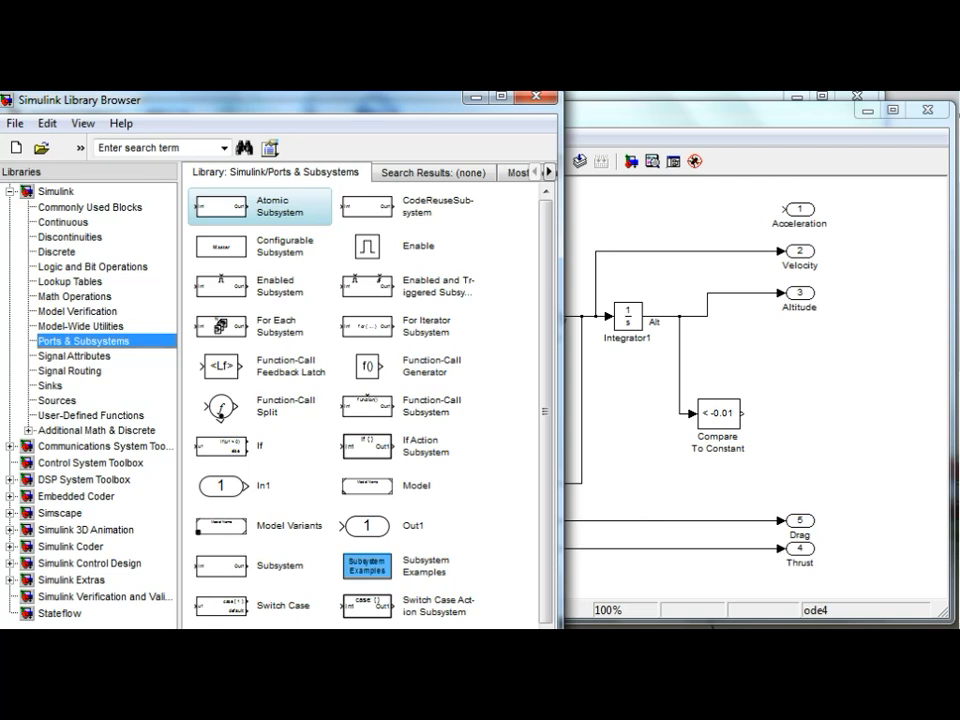
mouse_move(545, 411)
mouse_down()
mouse_move(545, 443)
mouse_move(545, 411)
mouse_up()
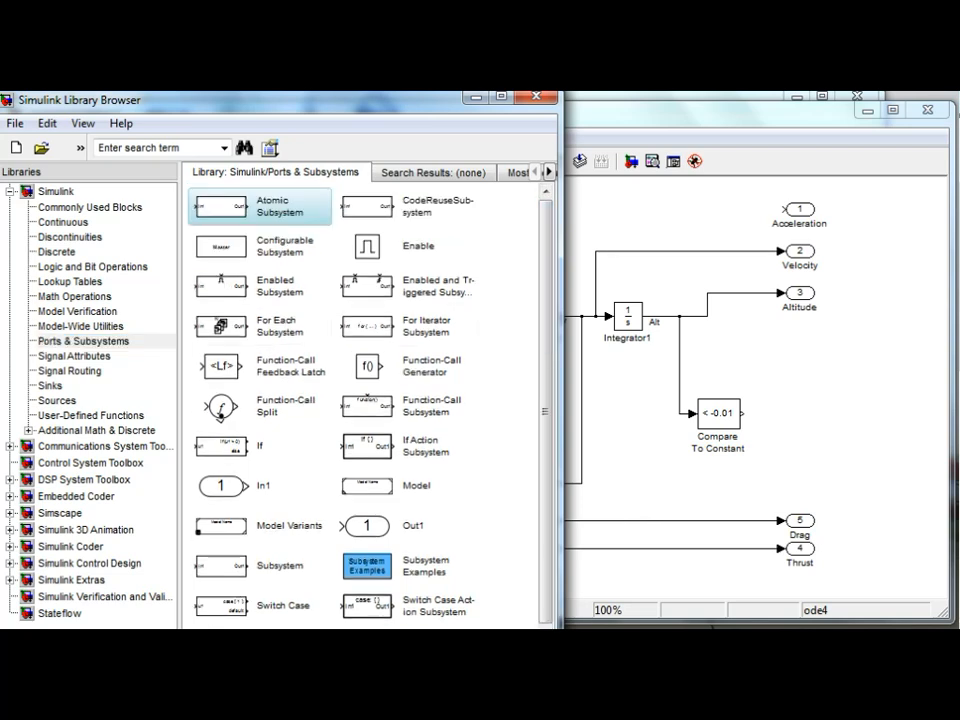
click(74, 356)
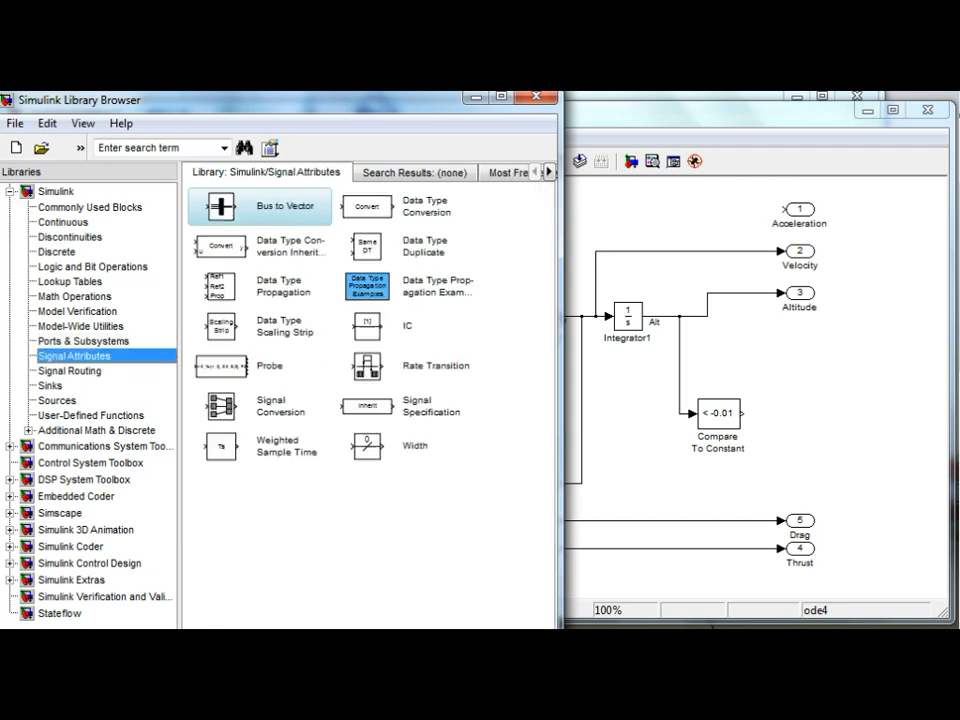
click(70, 371)
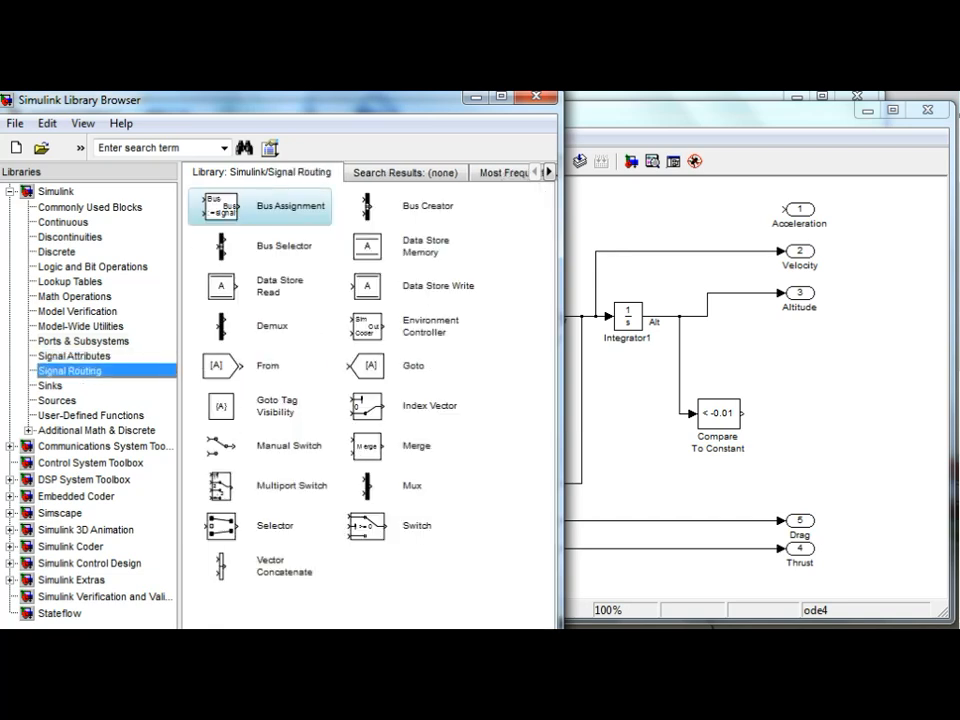
Add a Stop Simulation block from the Sinks library beside the Compare To Constant block and feed it from that block's output.
click(50, 386)
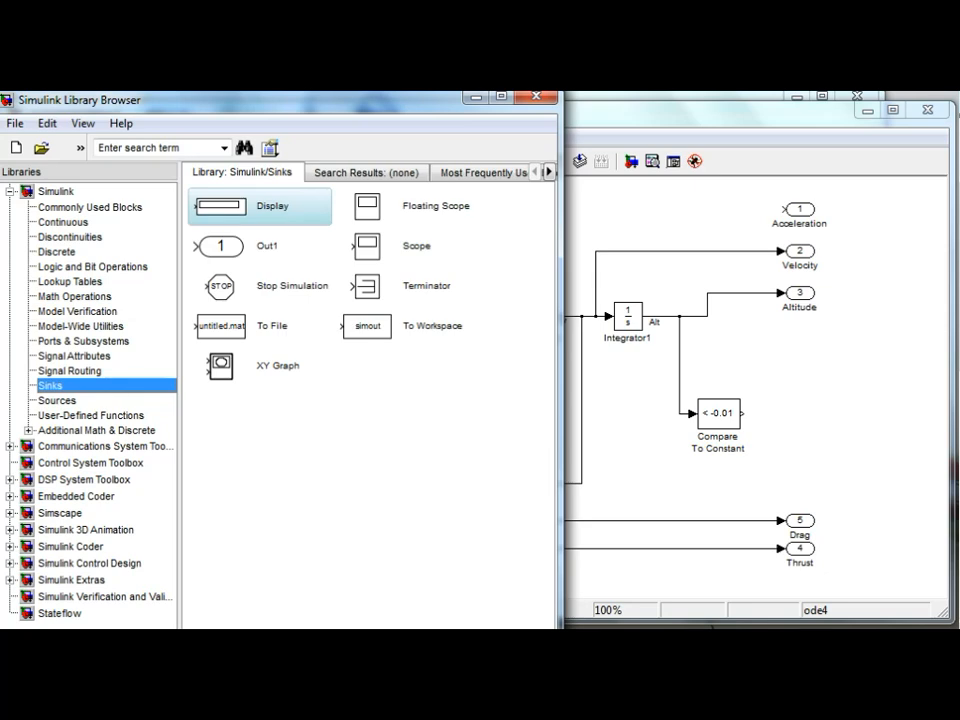
click(221, 287)
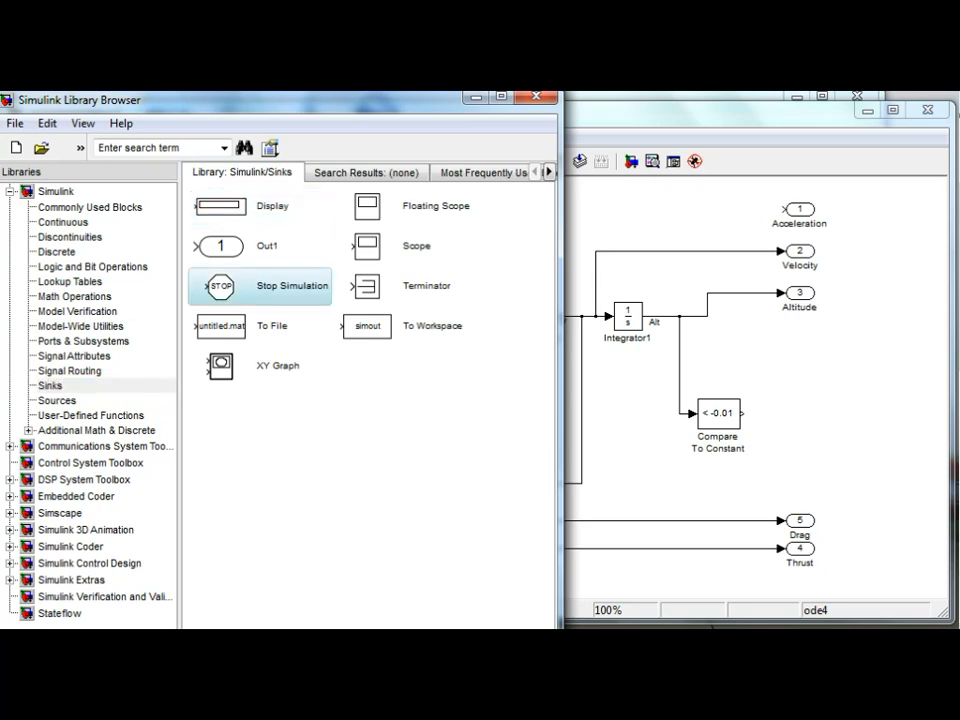
drag(221, 287, 829, 413)
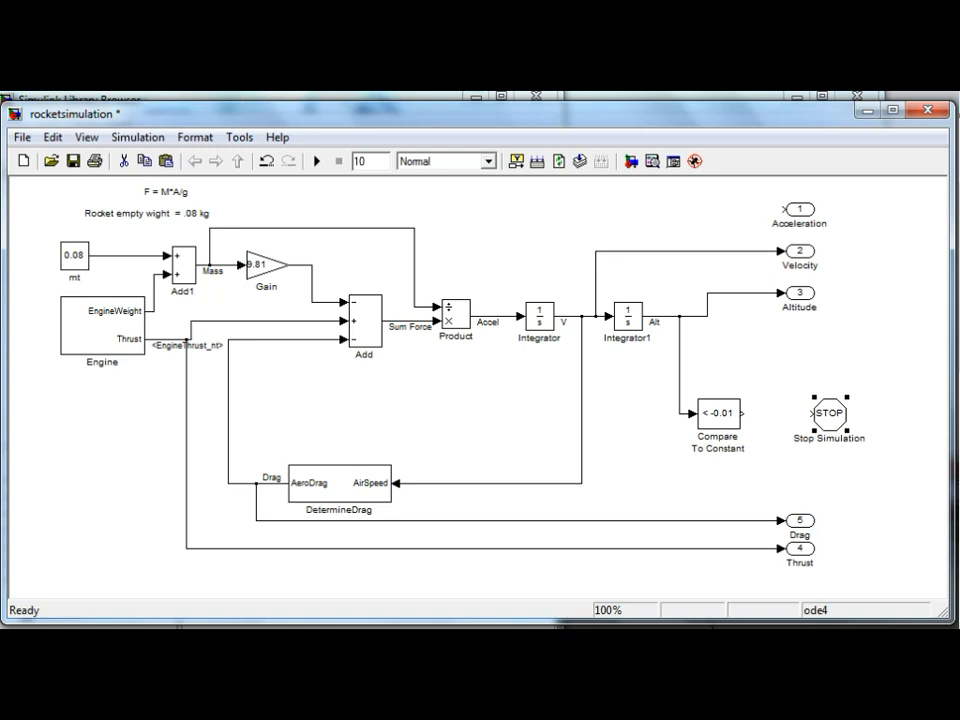
drag(742, 413, 812, 413)
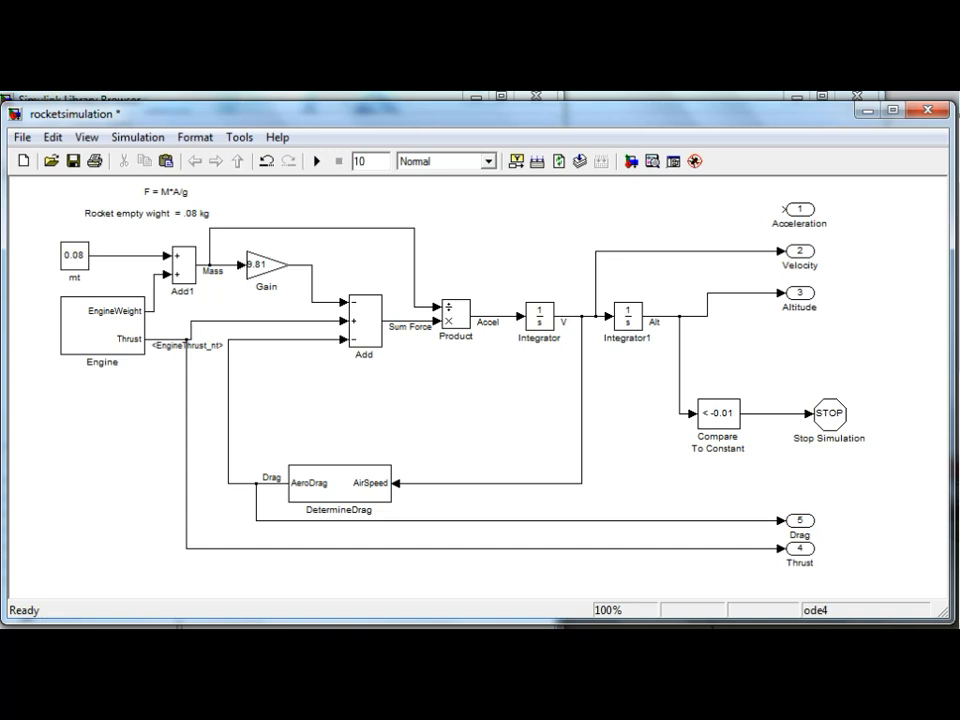
Branch the Accel signal to the Acceleration outport, and add a Scope block below the Altitude outport fed from the Alt signal.
drag(778, 209, 497, 318)
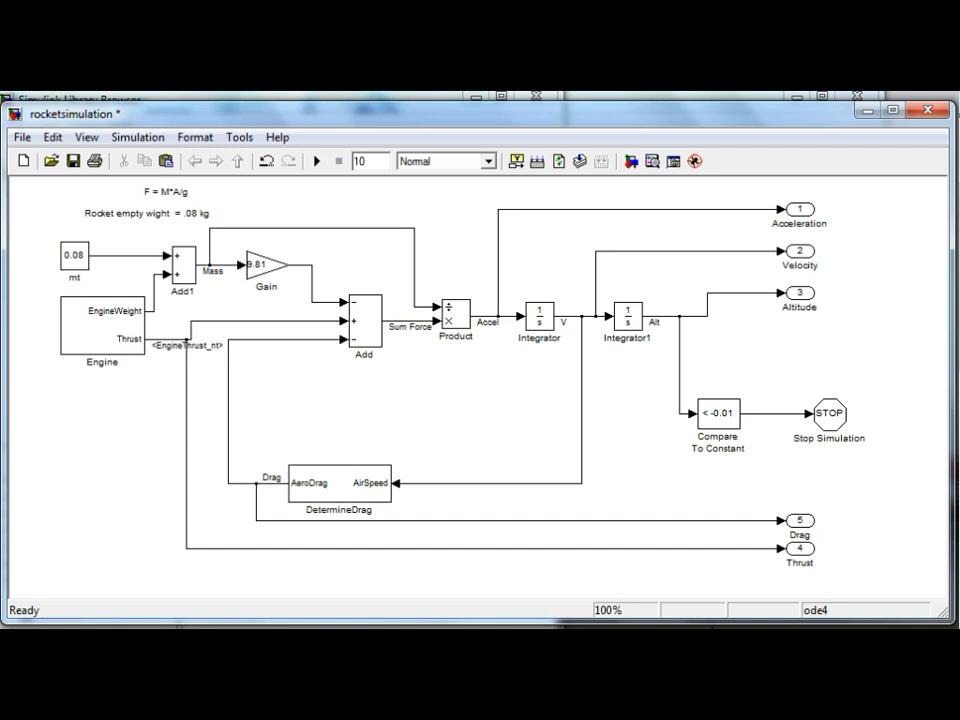
key(alt+Tab)
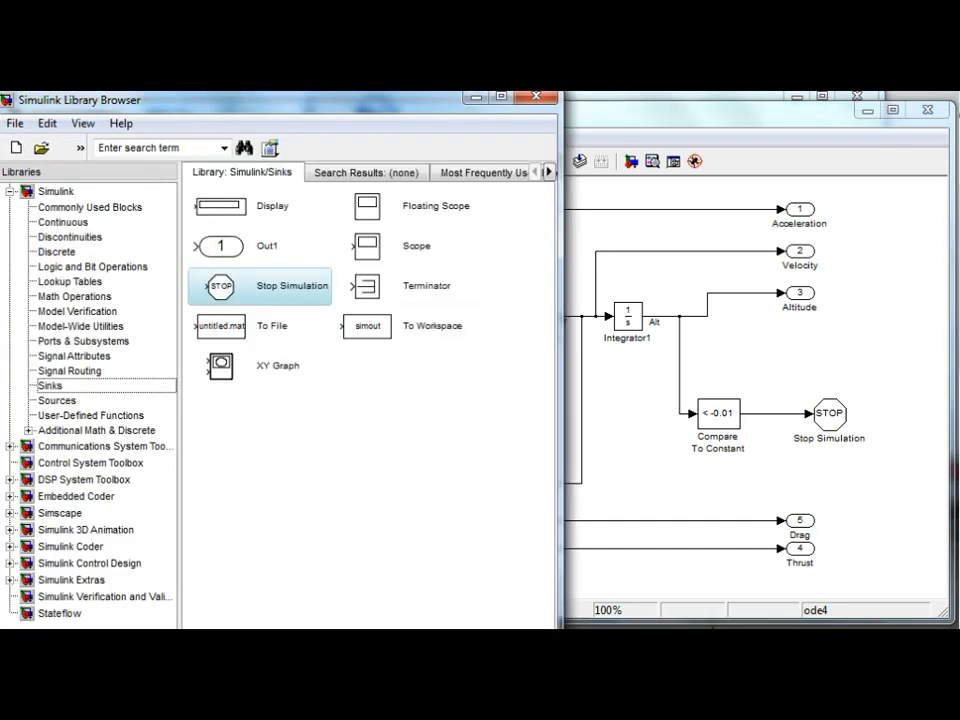
click(368, 246)
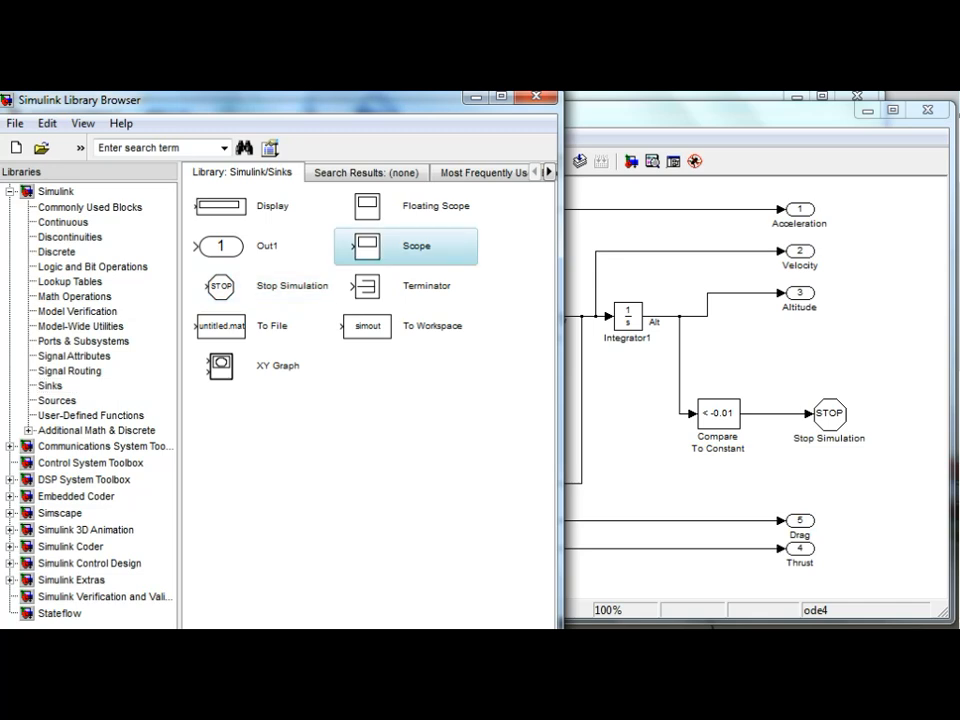
mouse_move(368, 246)
mouse_down()
mouse_move(800, 353)
mouse_move(680, 351)
mouse_up()
Turn off the limit on data points in the Scope's history parameters.
double_click(800, 353)
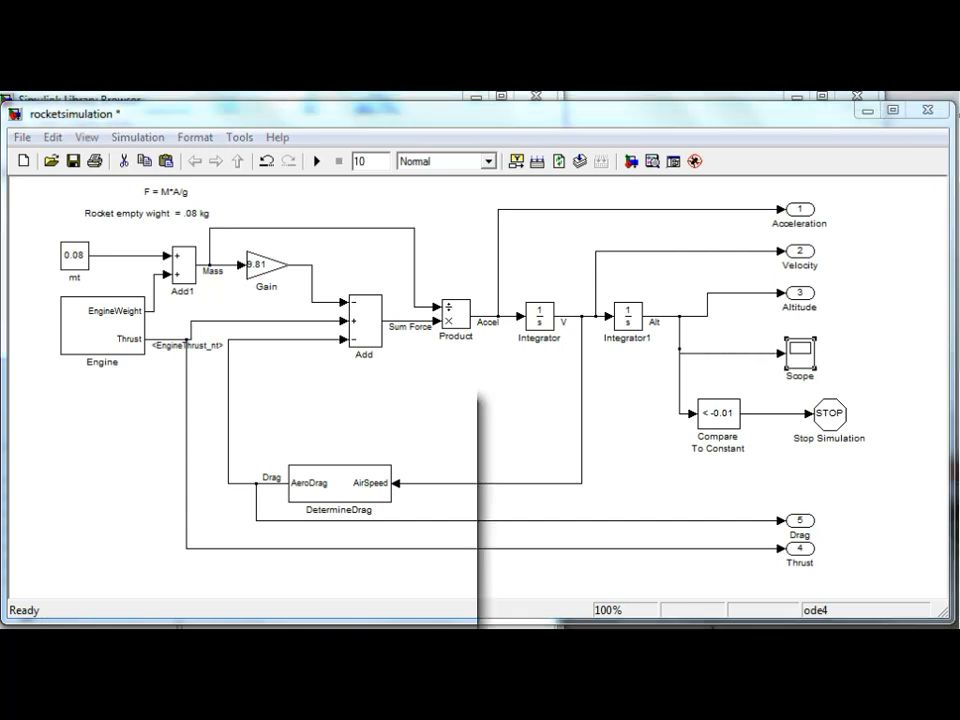
click(201, 436)
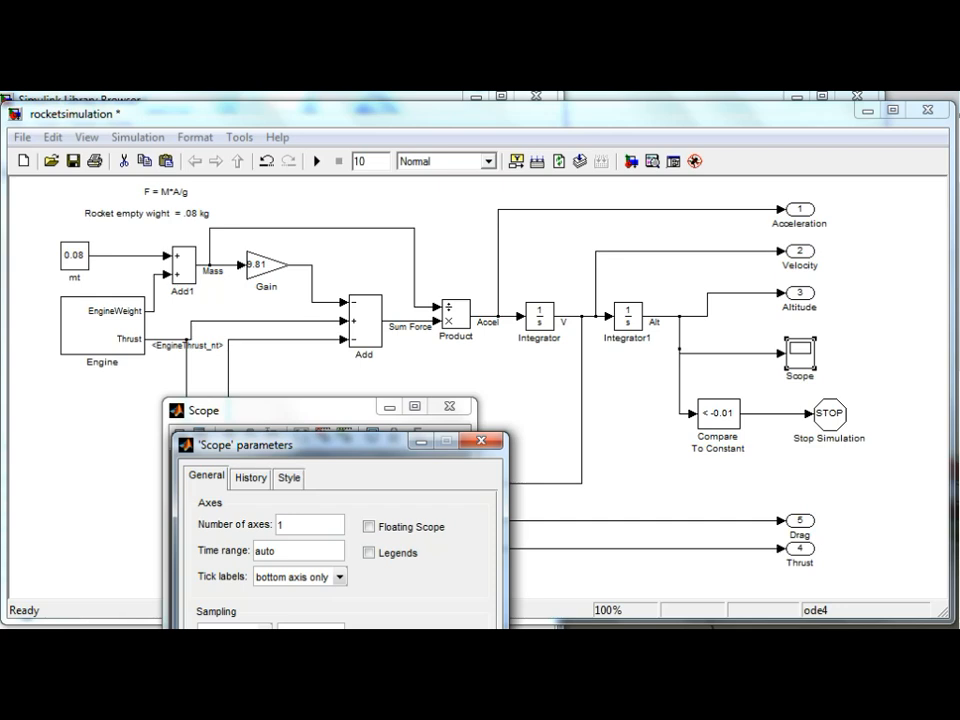
click(250, 478)
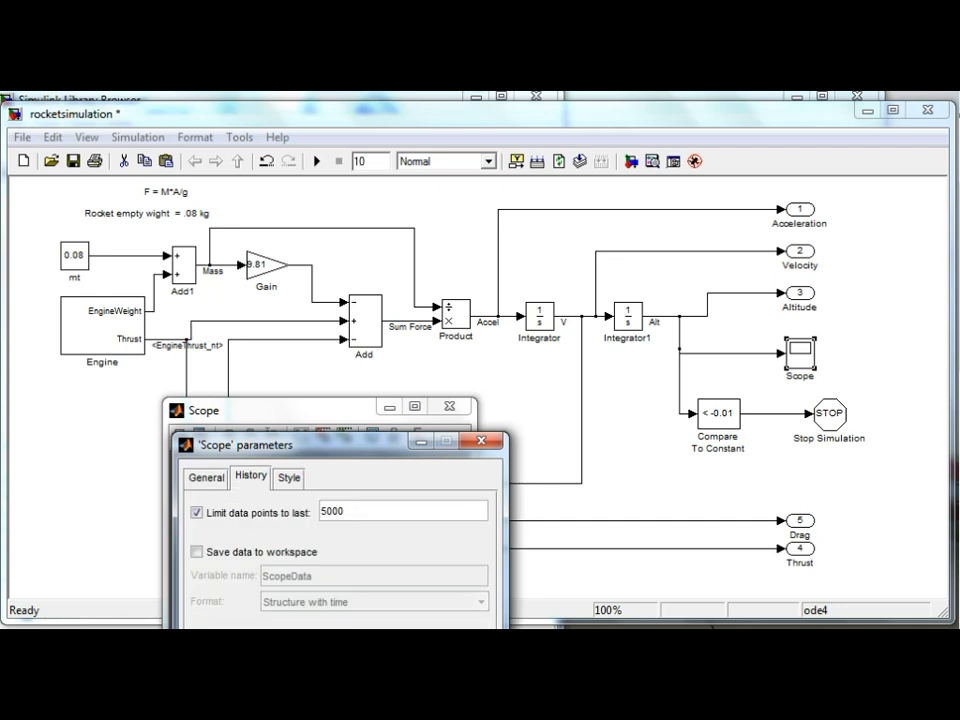
click(197, 513)
click(225, 660)
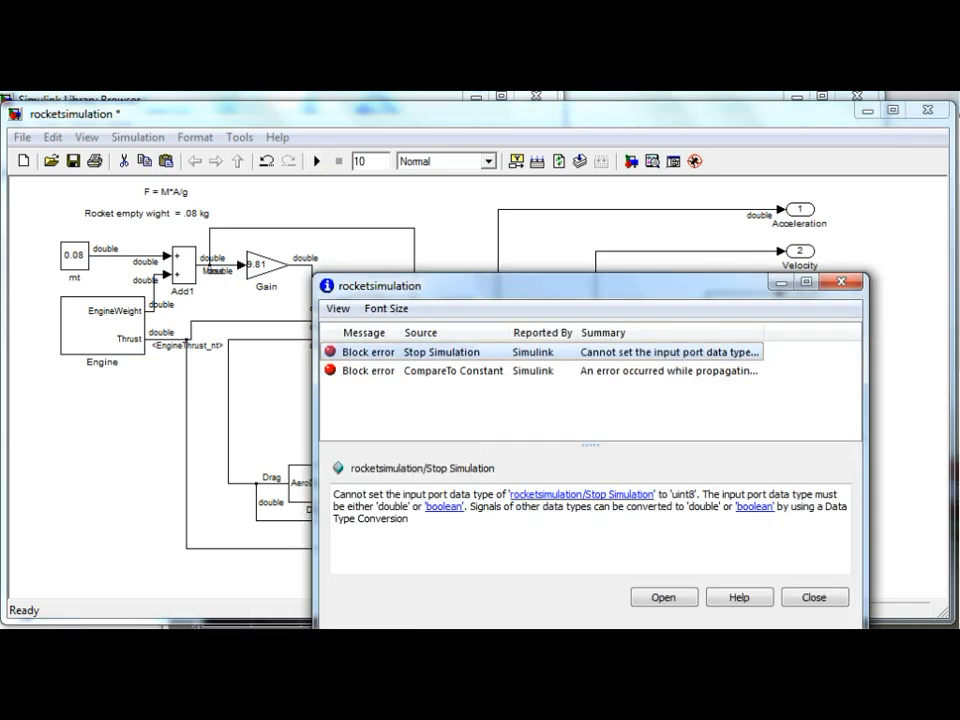
Inspect the Stop Simulation block's parameters without changing them and dismiss the simulation error report.
key(Escape)
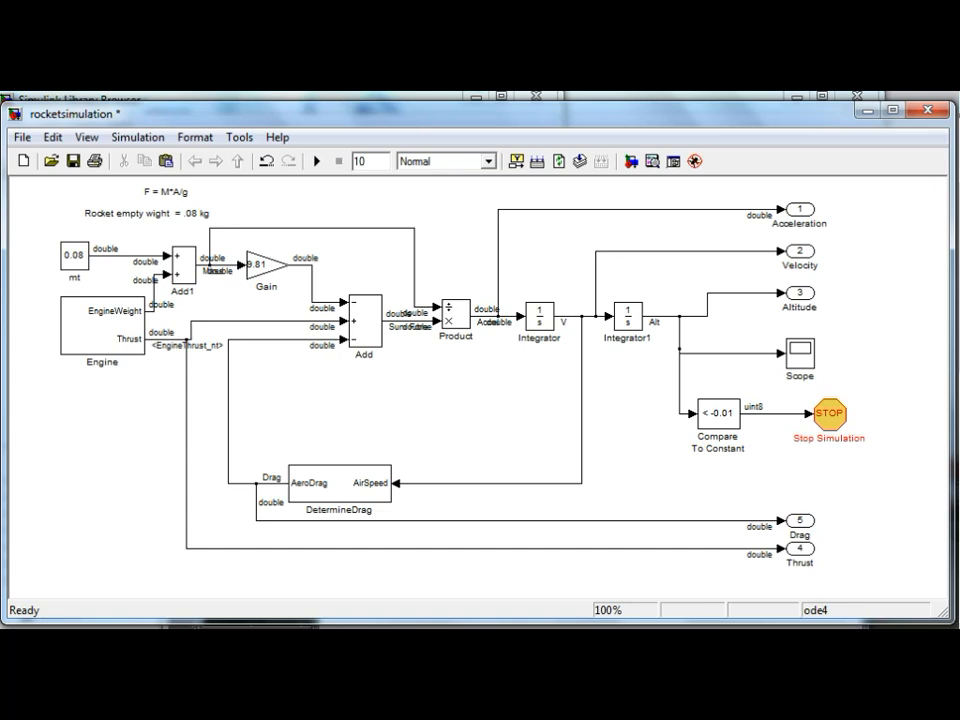
double_click(830, 414)
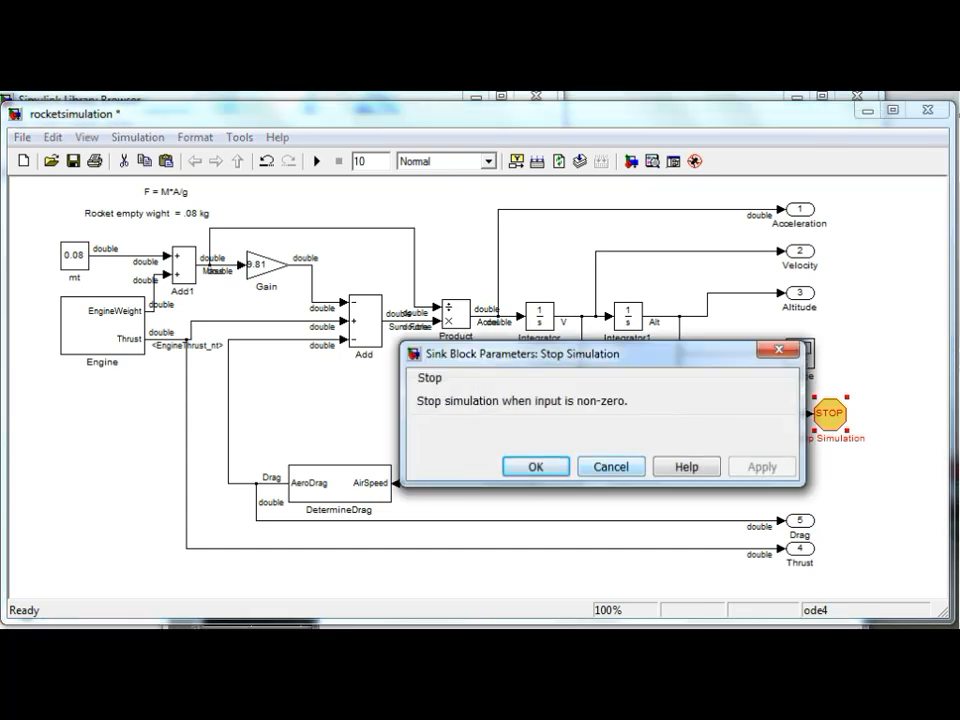
click(611, 467)
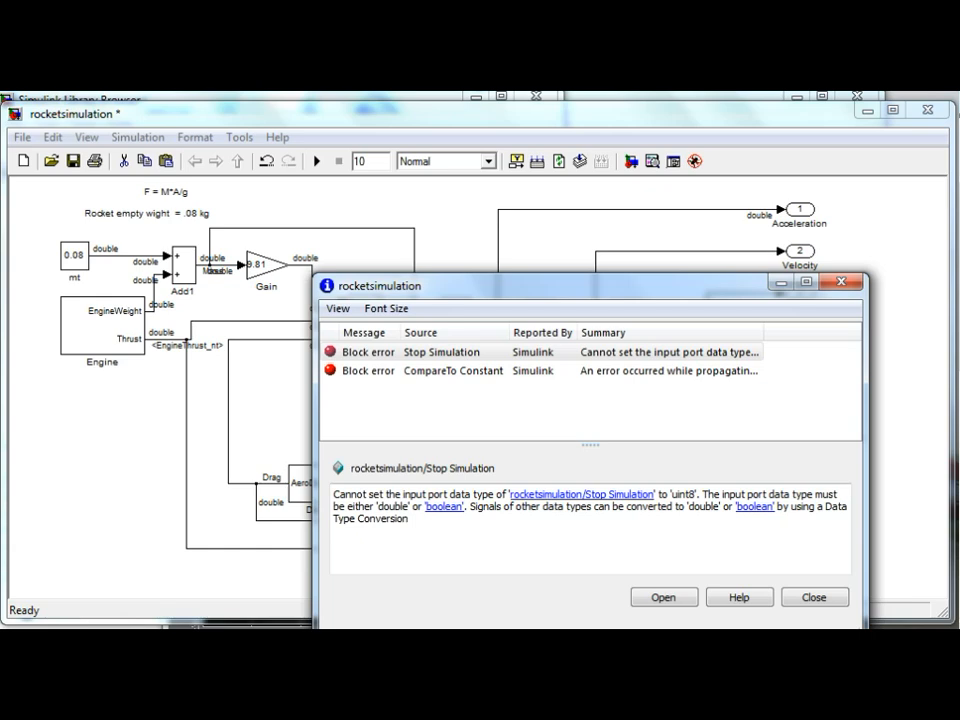
click(814, 597)
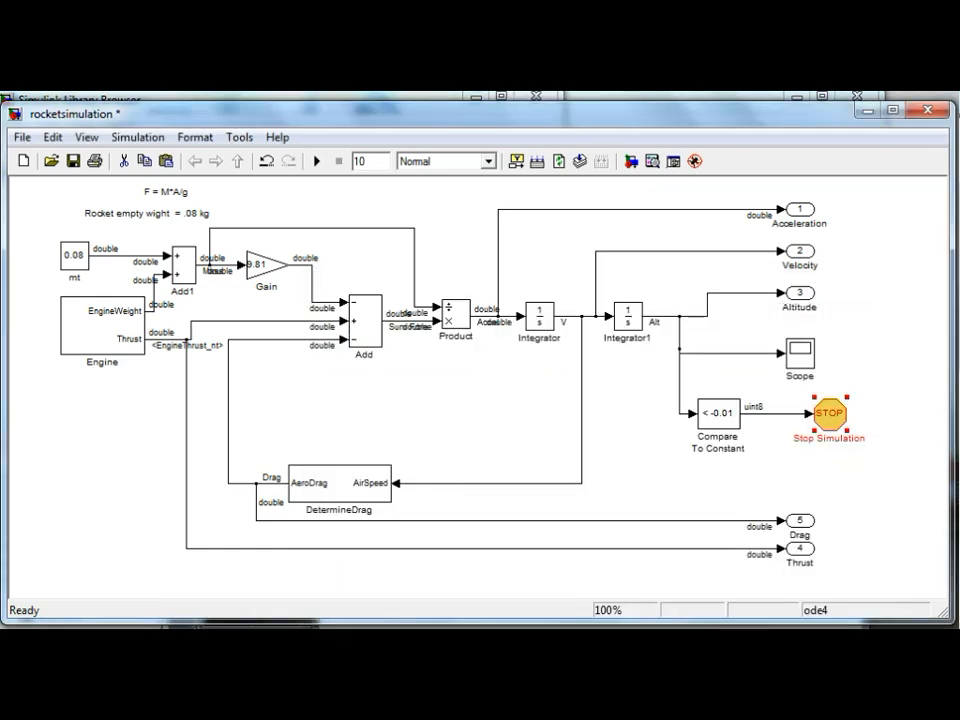
Set the Compare To Constant block's output data type to boolean.
click(718, 413)
double_click(718, 413)
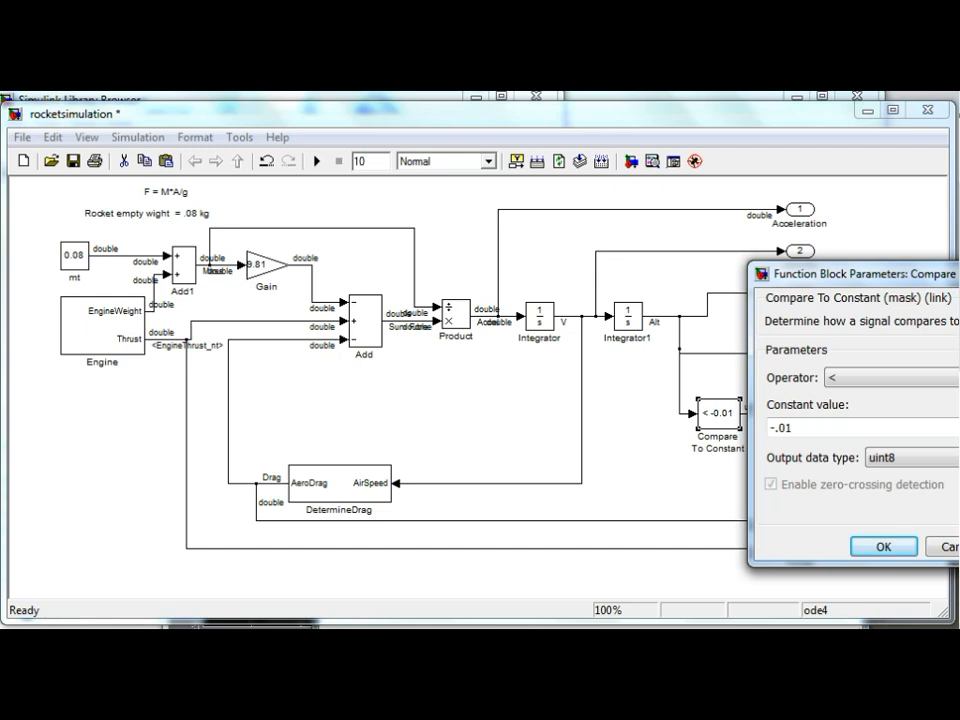
click(912, 458)
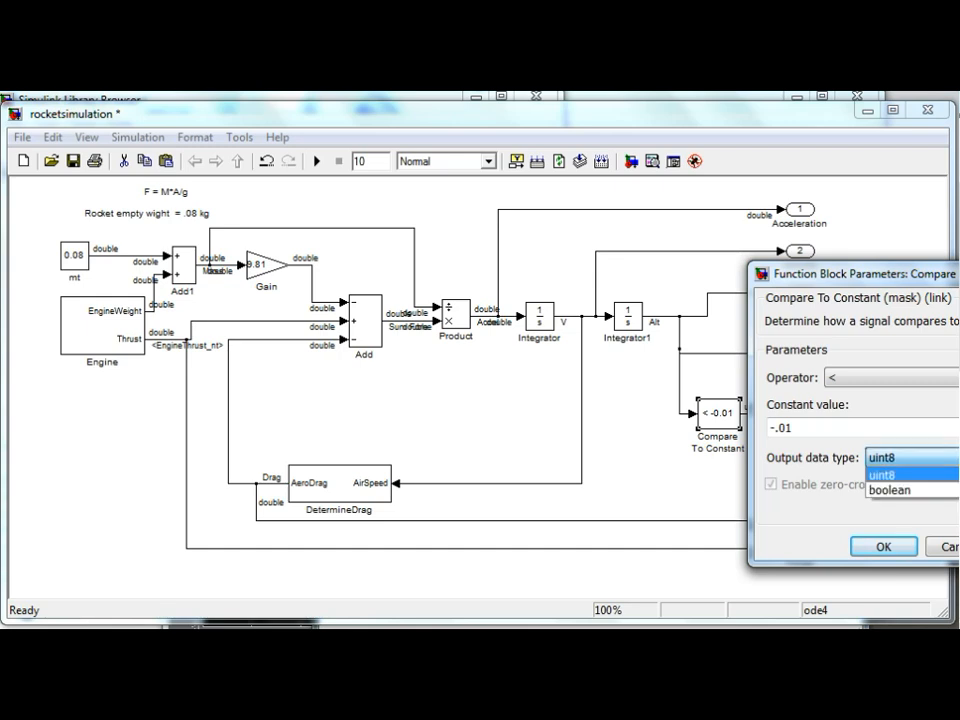
key(Return)
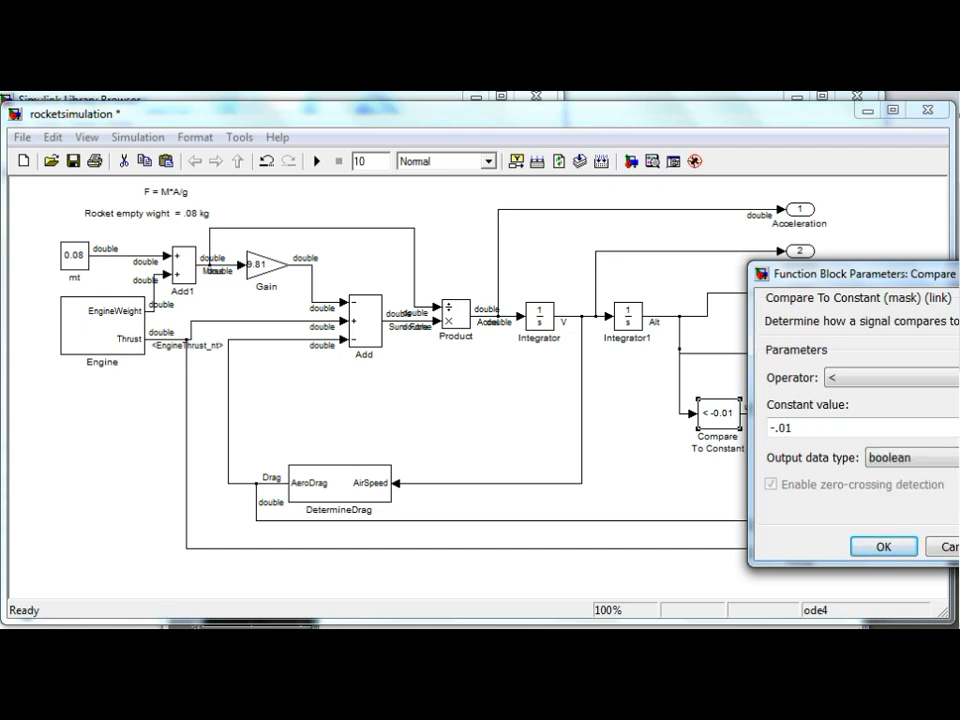
key(Return)
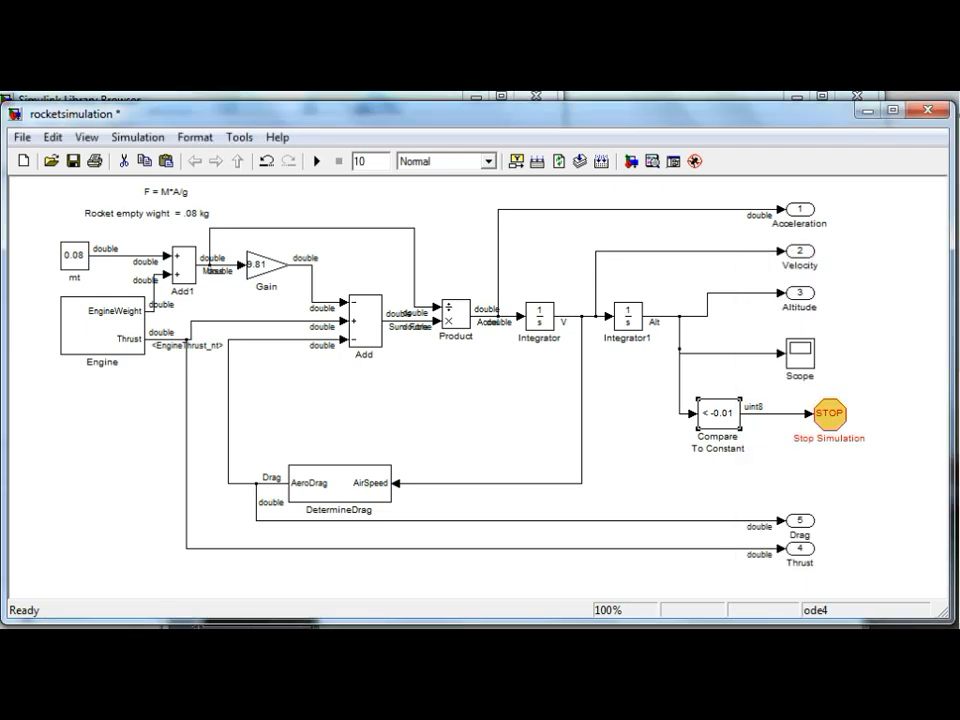
Run the simulation and examine the altitude curve in an autoscaled, enlarged Scope window, closing it when done.
click(317, 161)
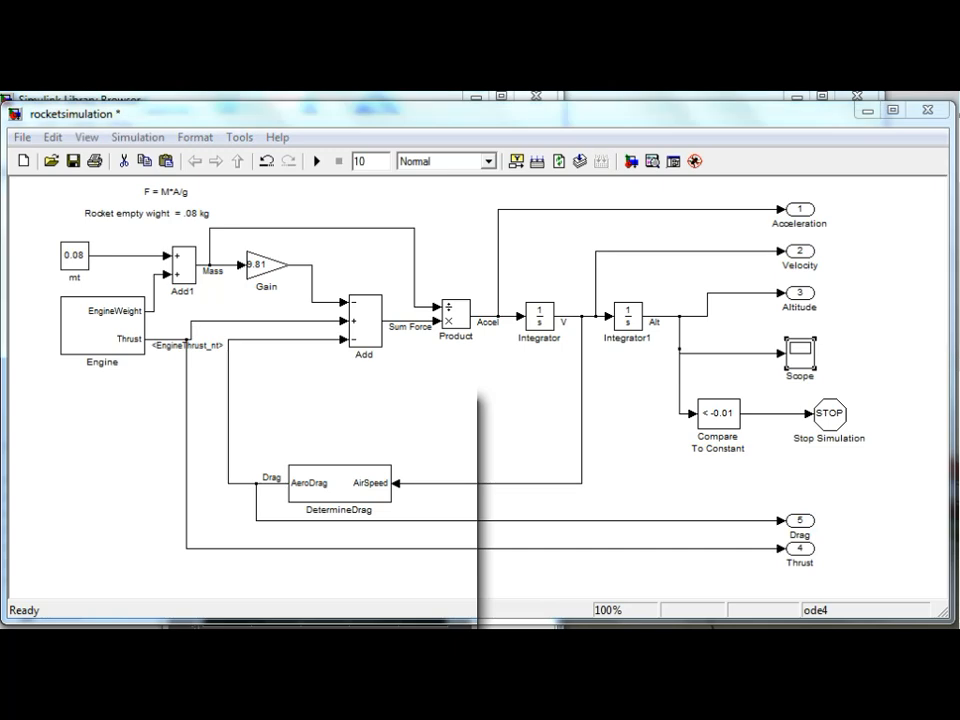
mouse_move(310, 409)
mouse_down()
mouse_move(254, 272)
mouse_move(174, 179)
mouse_up()
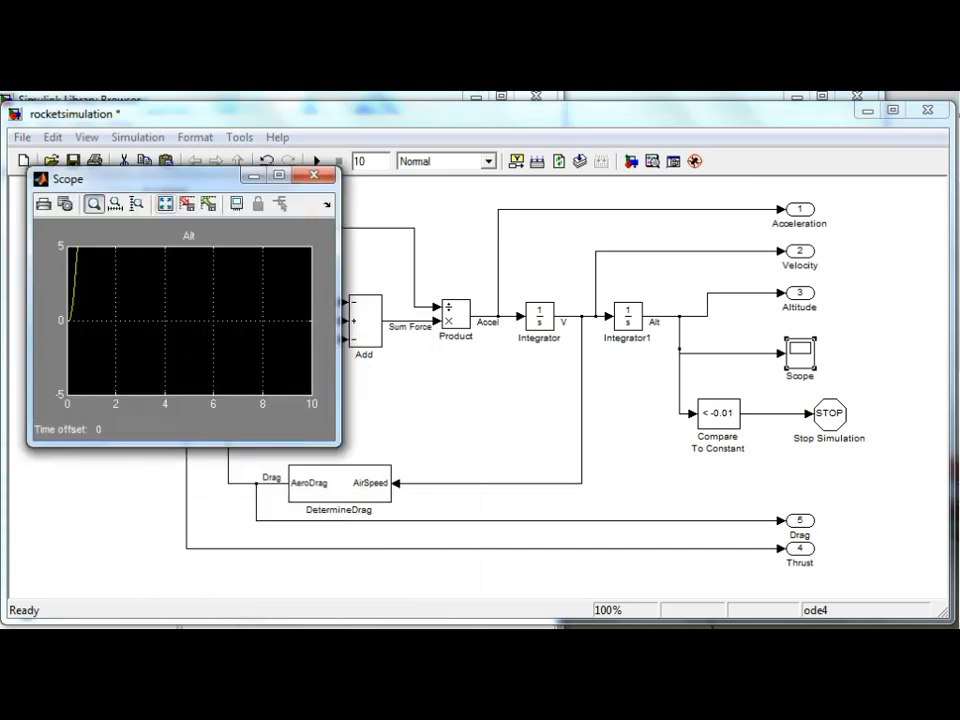
click(165, 204)
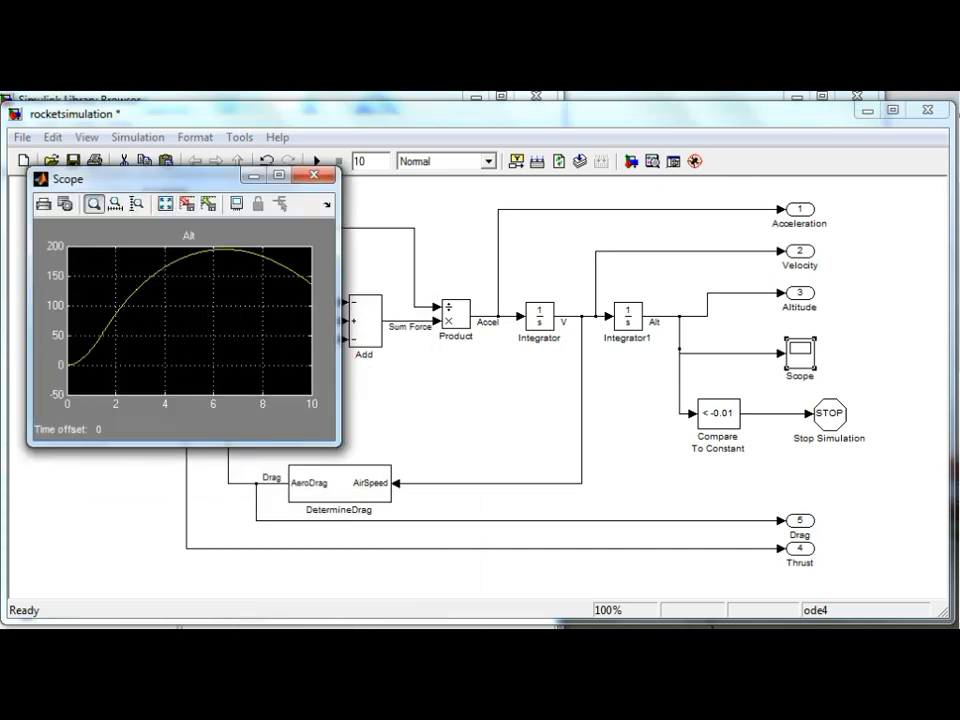
drag(340, 445, 592, 568)
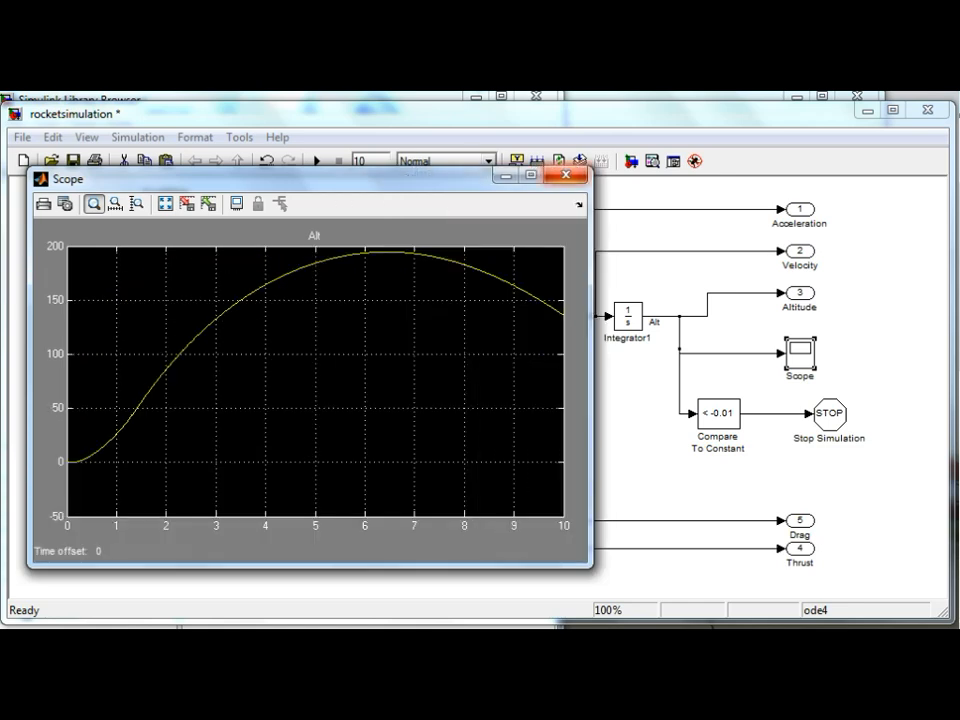
click(569, 175)
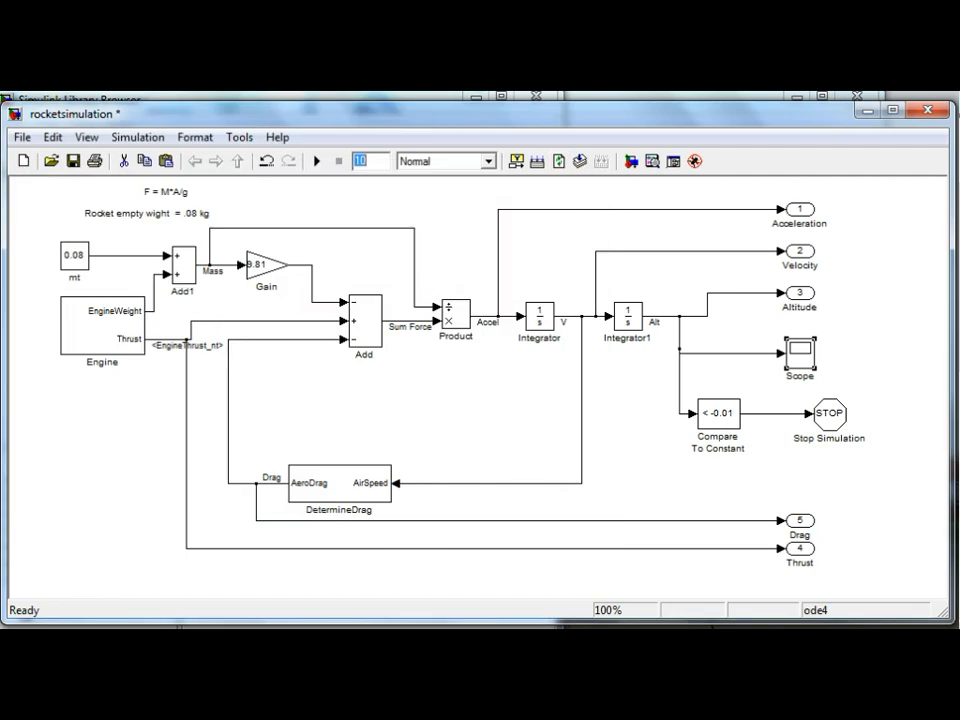
Set the rocketsimulation model's stop time to 100 and open the altitude Scope.
click(368, 161)
text(0)
double_click(800, 353)
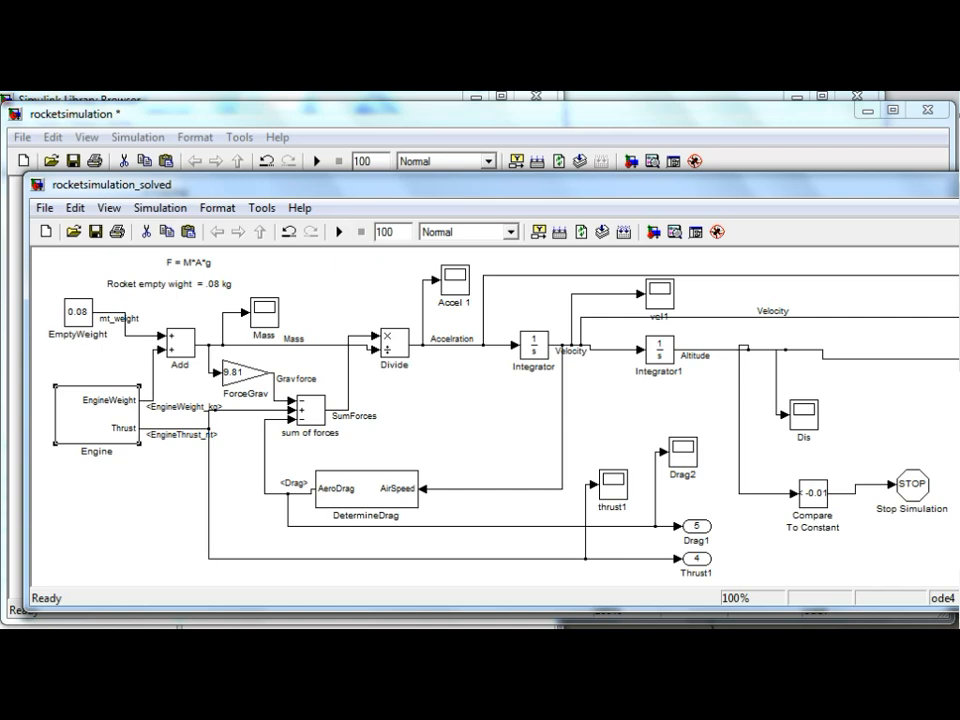
Examine the altitude curve in the solved model's Dis scope, autoscaling, enlarging and repositioning its window.
double_click(804, 413)
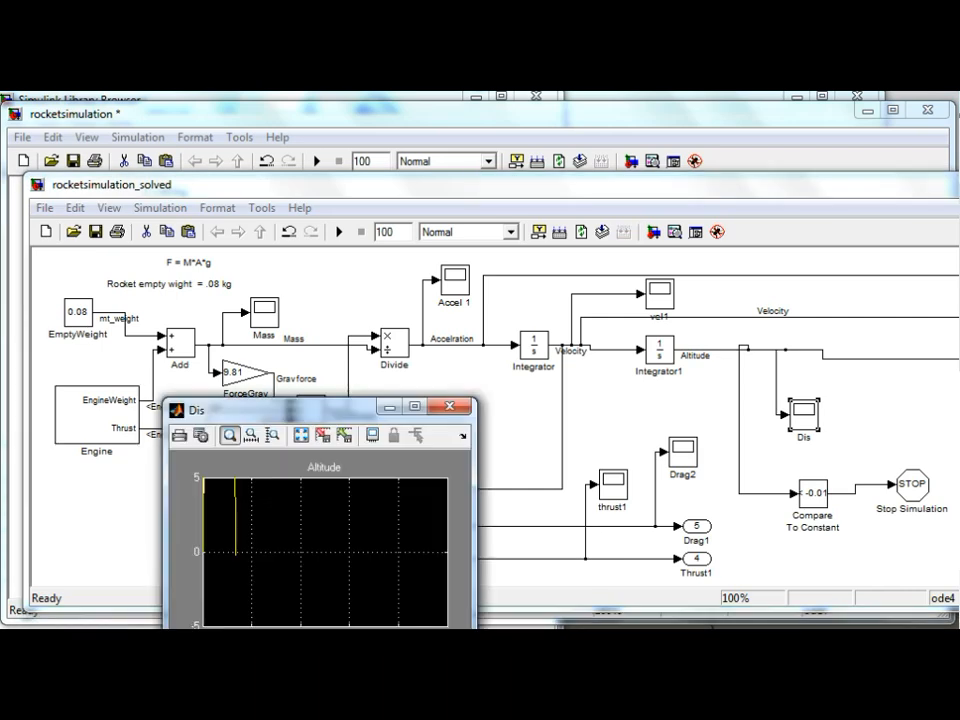
drag(290, 410, 262, 253)
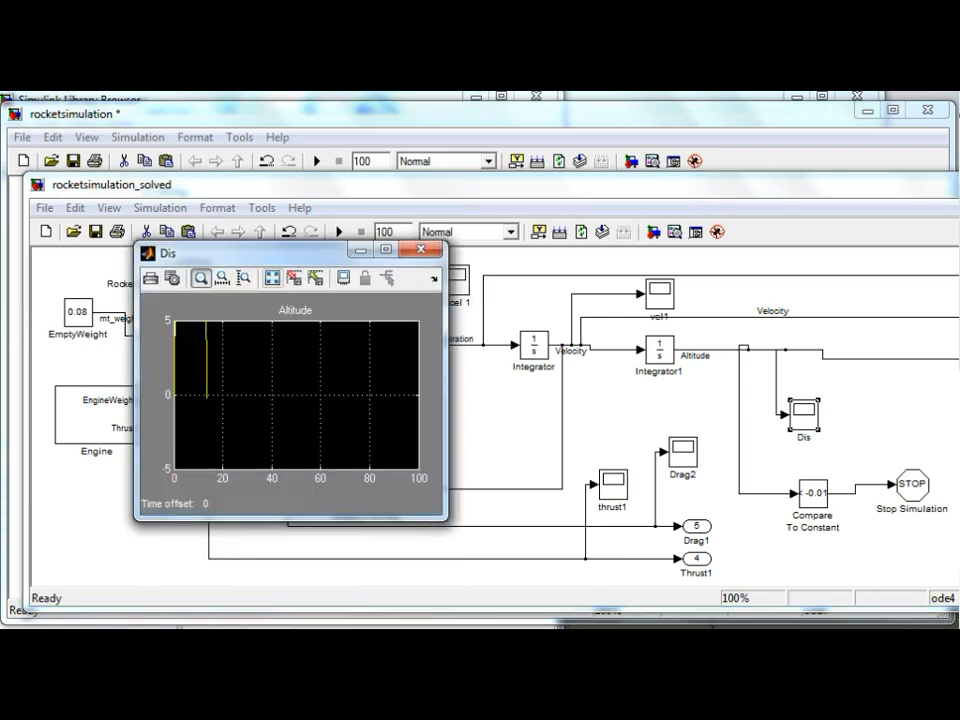
click(272, 278)
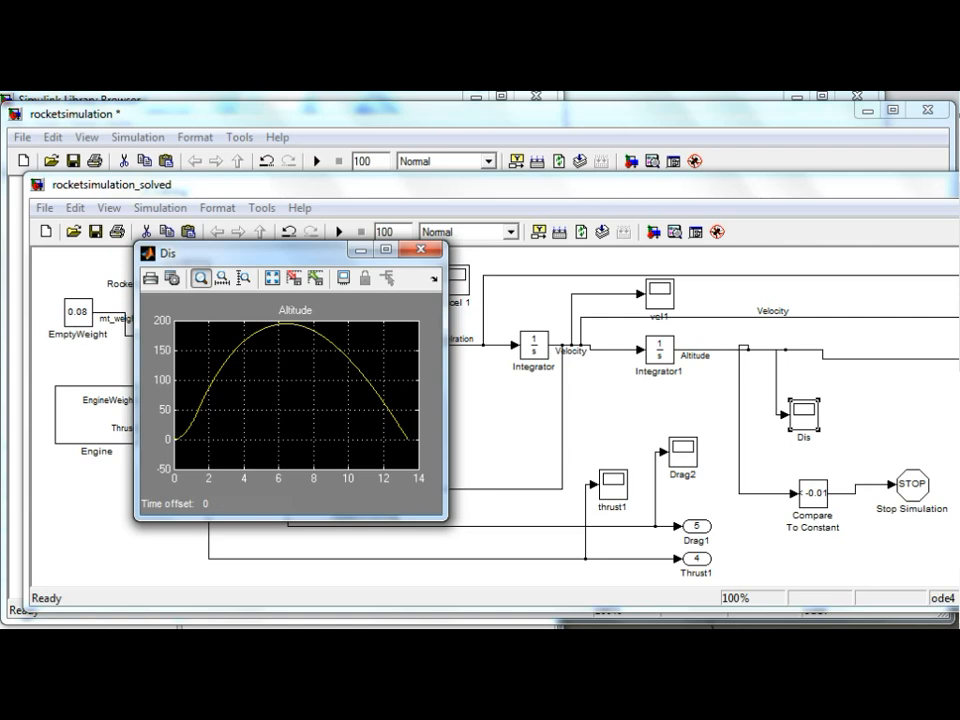
drag(446, 520, 717, 603)
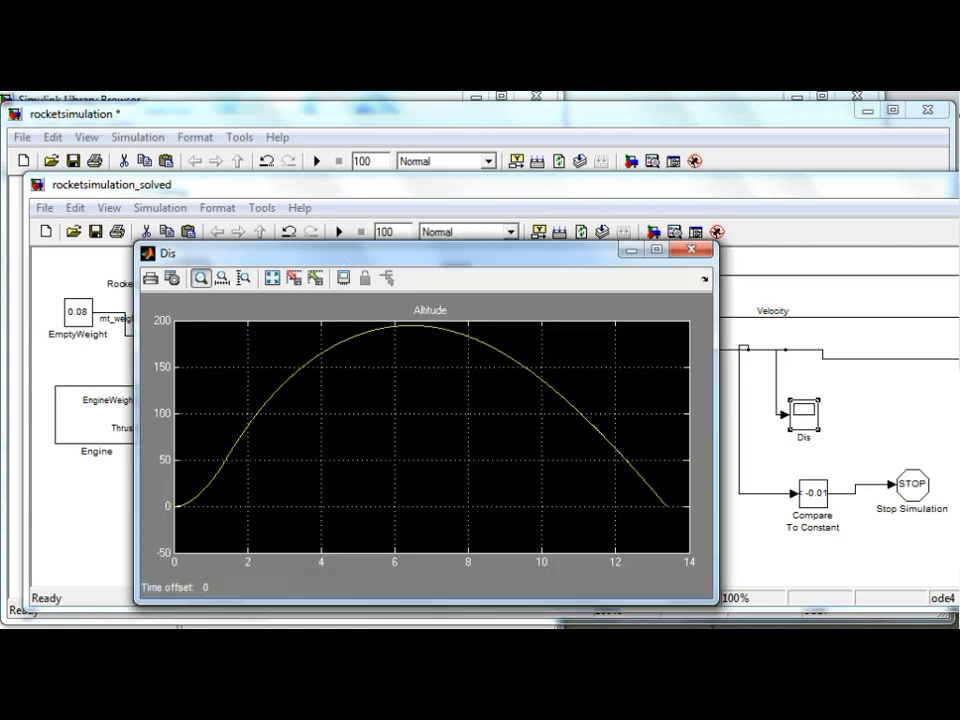
drag(400, 253, 280, 132)
Examine the drag curve in an enlarged Drag2 scope window and return to the solved model.
double_click(683, 451)
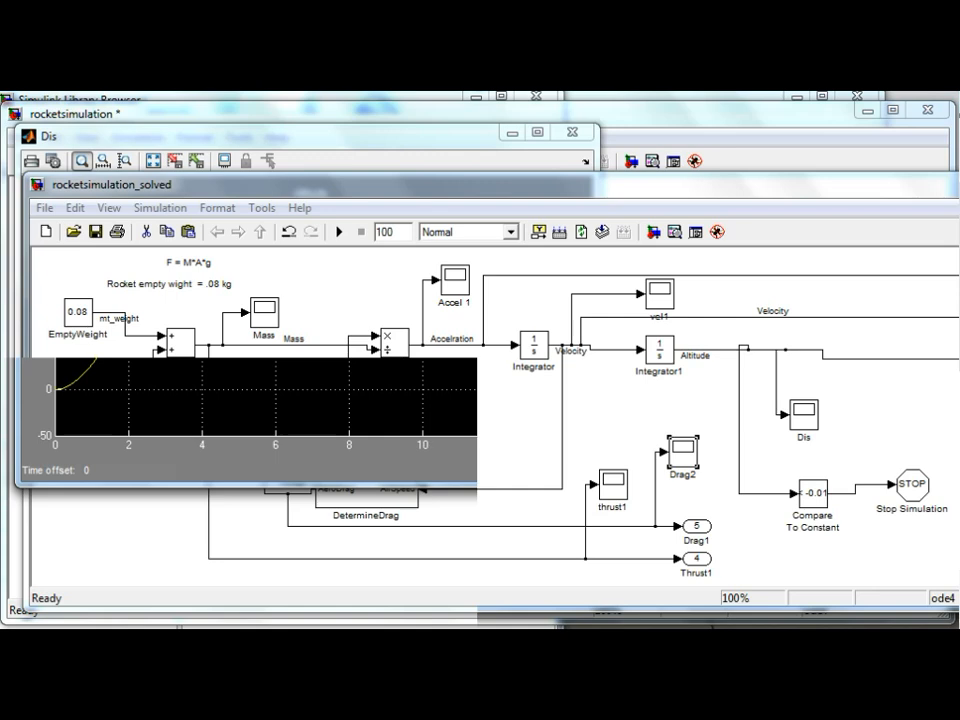
drag(300, 408, 170, 141)
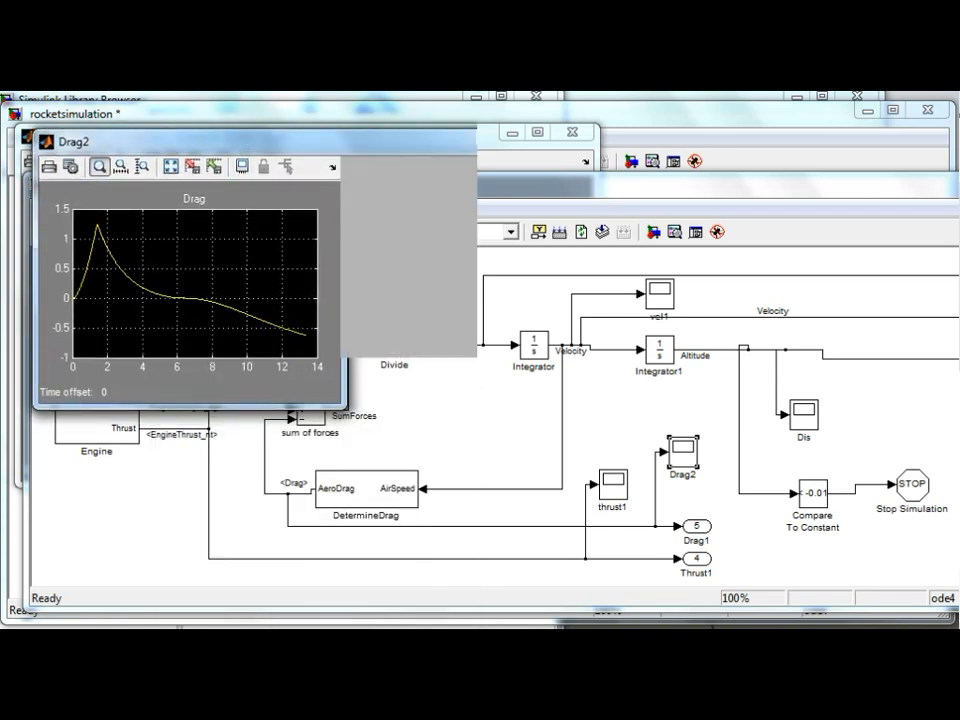
drag(341, 406, 644, 583)
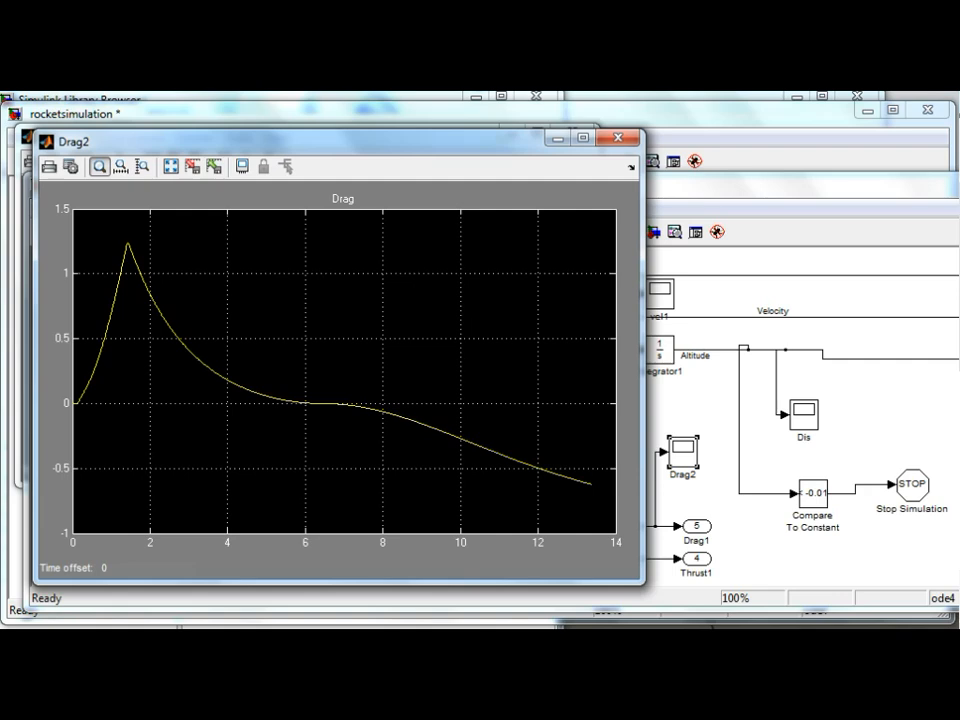
click(694, 405)
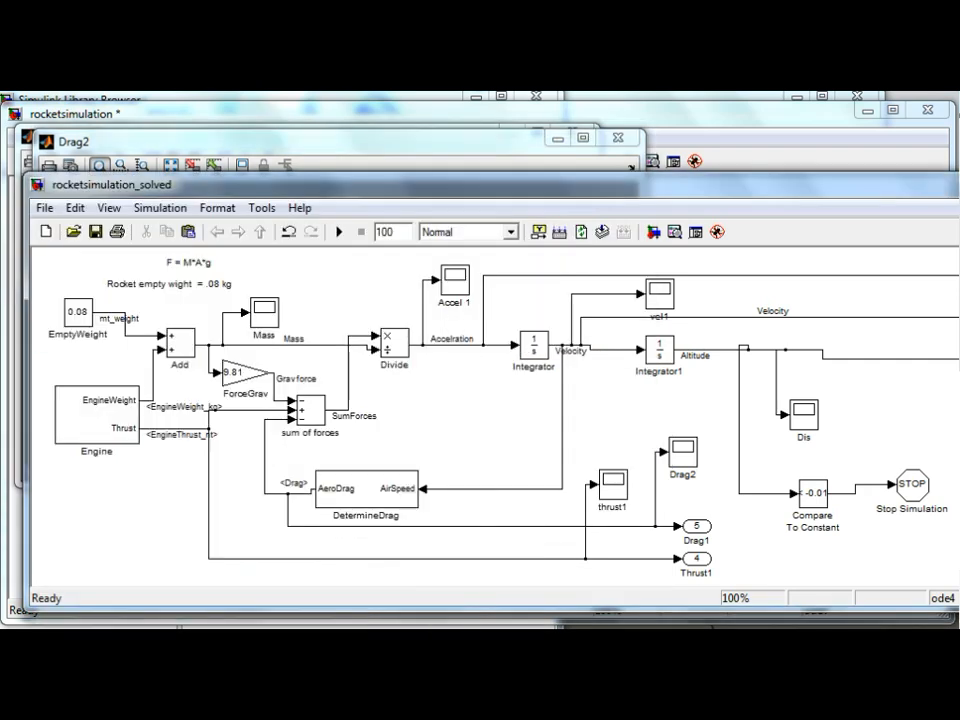
Examine the velocity curve in an enlarged, autoscaled vel1 scope window and compare it with the altitude plot.
double_click(660, 292)
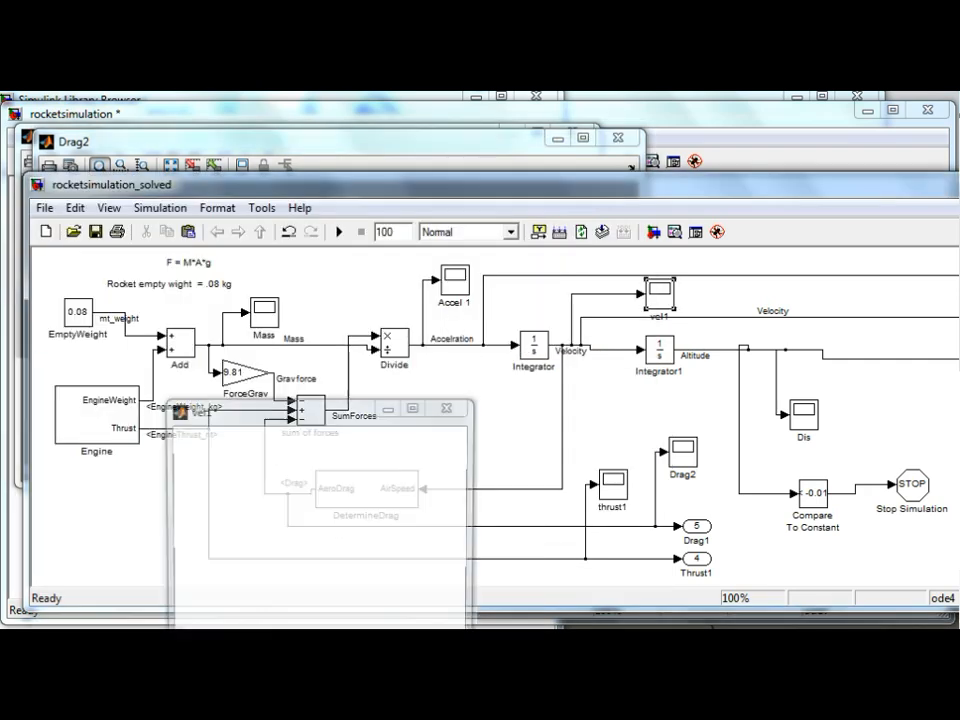
drag(280, 408, 756, 134)
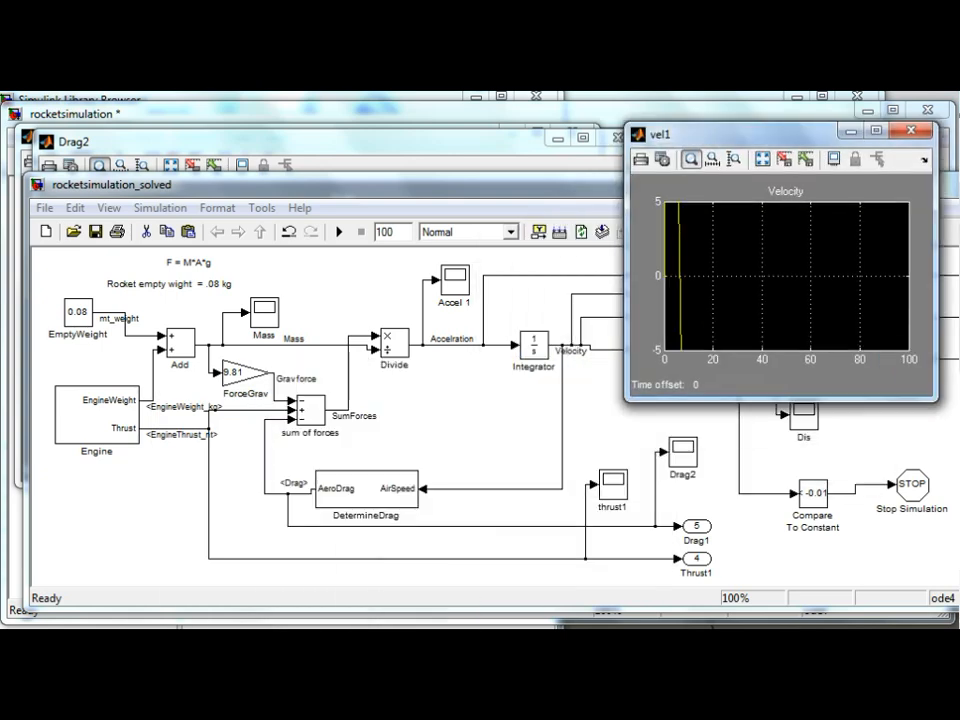
drag(626, 401, 448, 573)
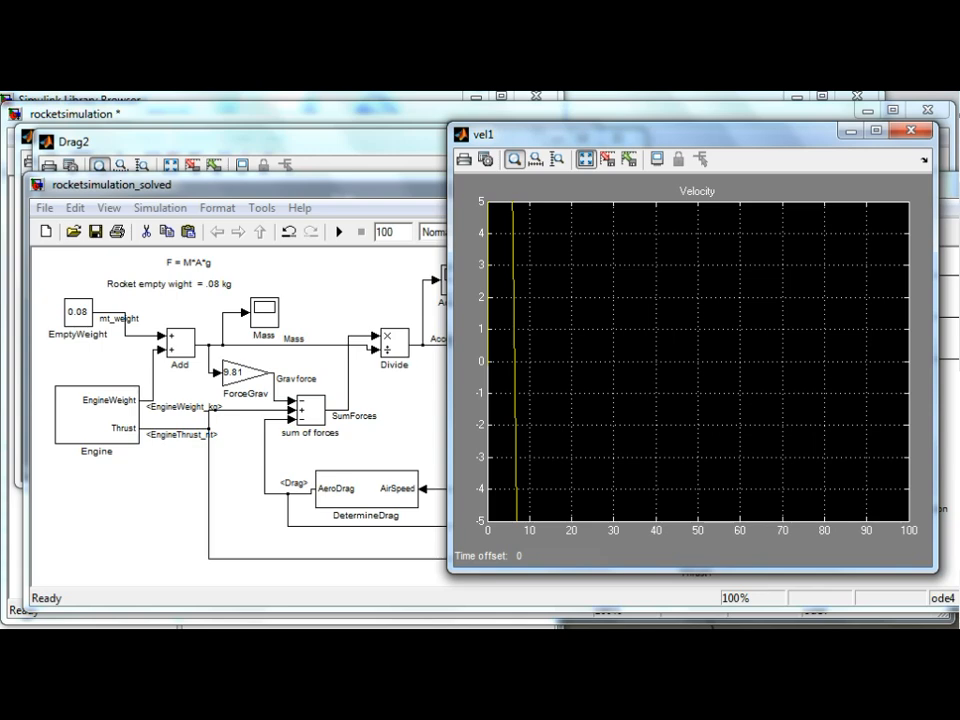
click(586, 159)
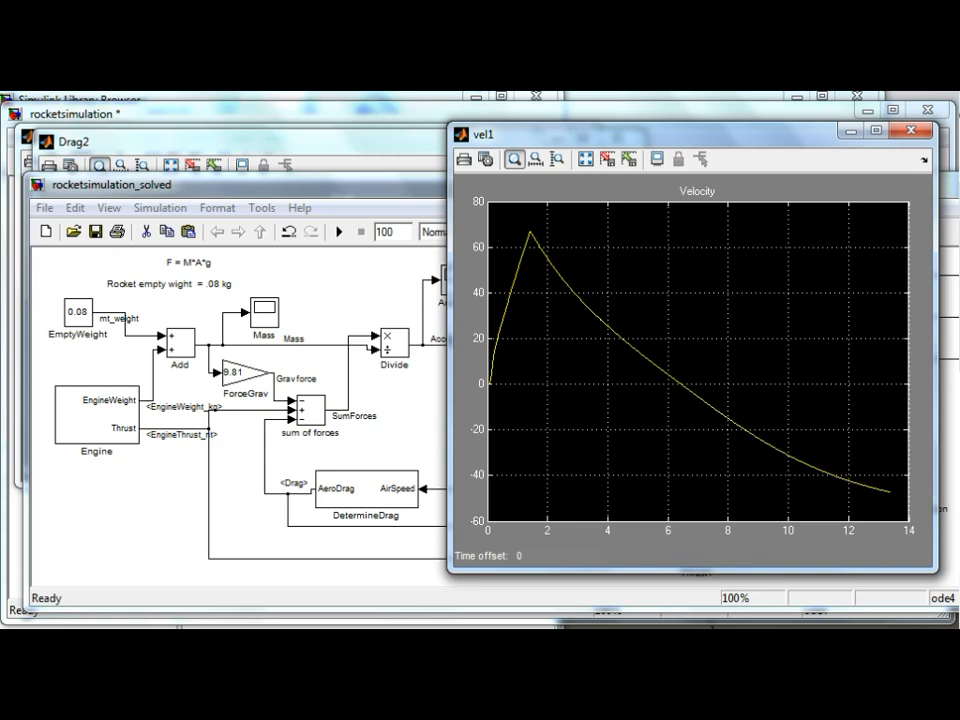
drag(535, 237, 538, 242)
click(586, 159)
click(27, 137)
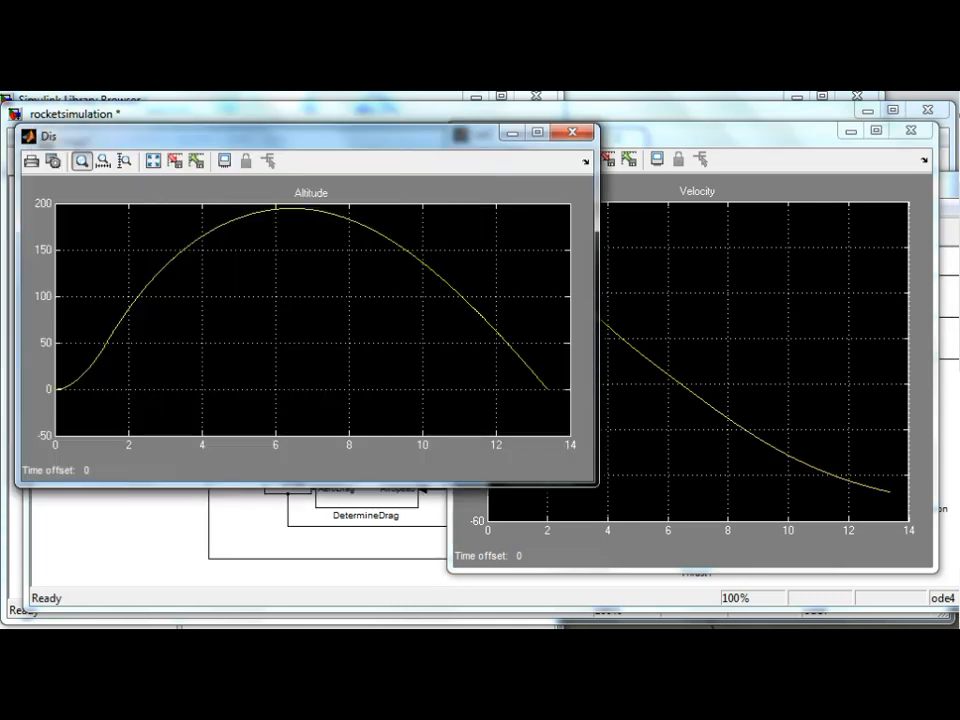
click(740, 133)
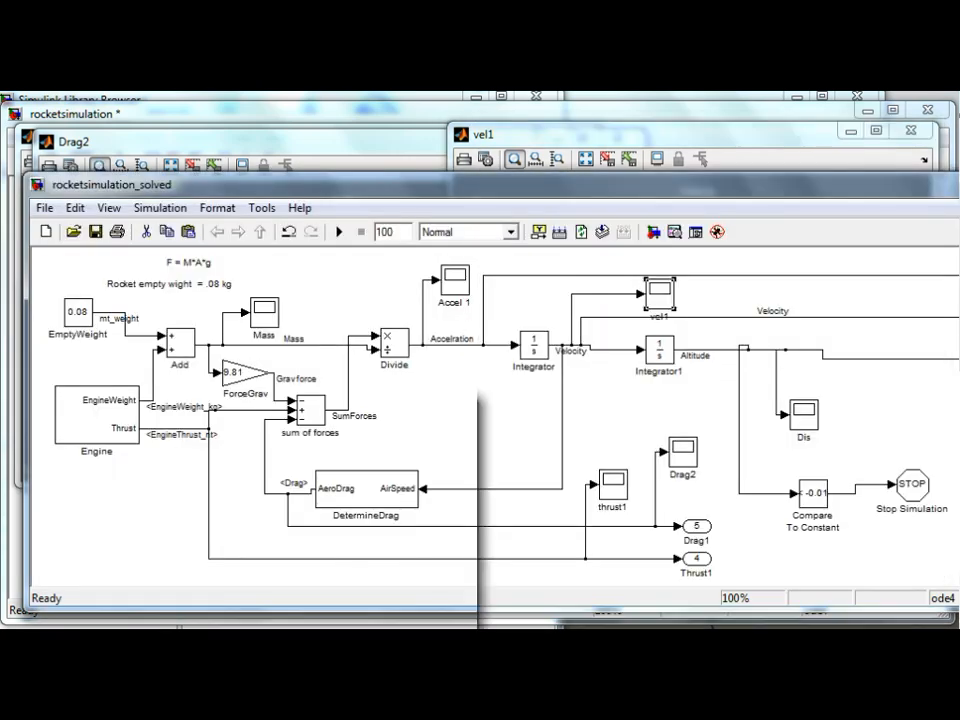
Examine the autoscaled mass curve in the solved model's Mass scope and close its window.
double_click(264, 312)
click(257, 310)
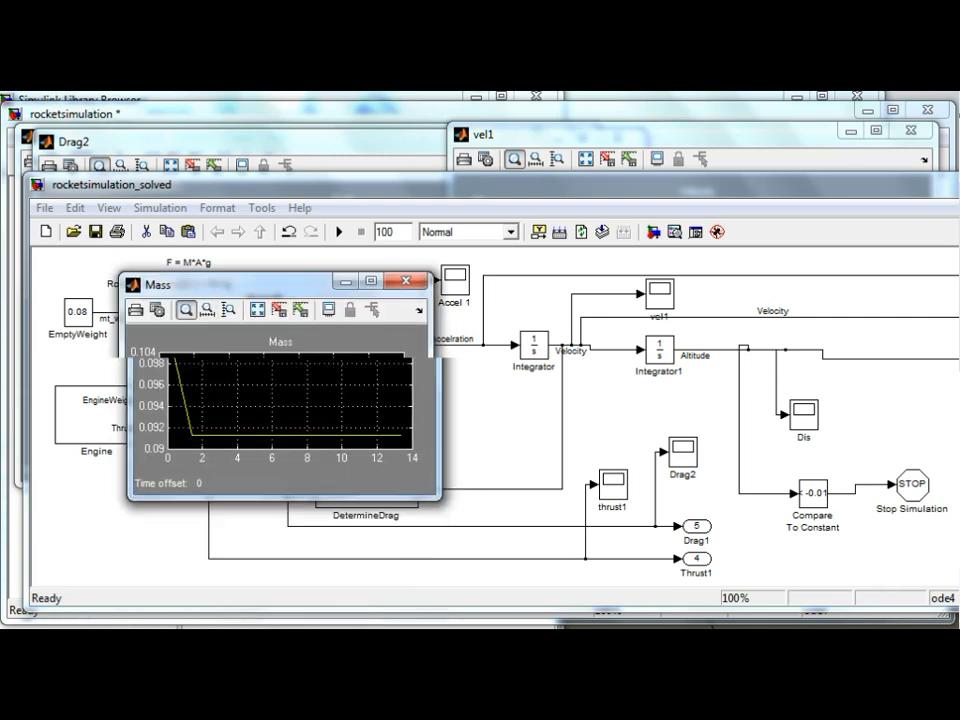
drag(250, 284, 254, 209)
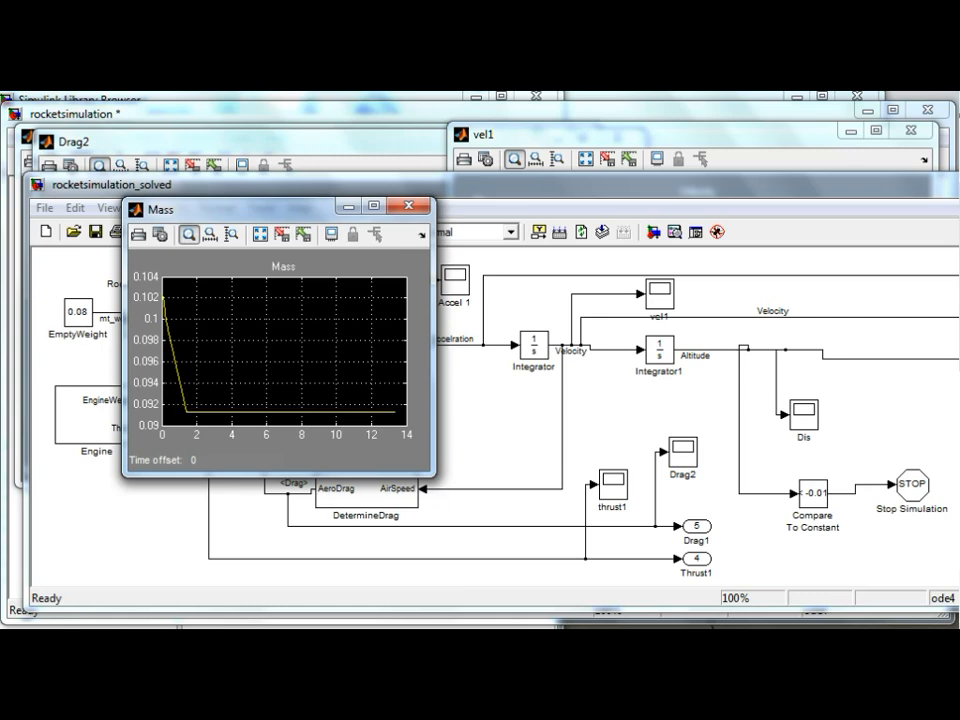
click(409, 206)
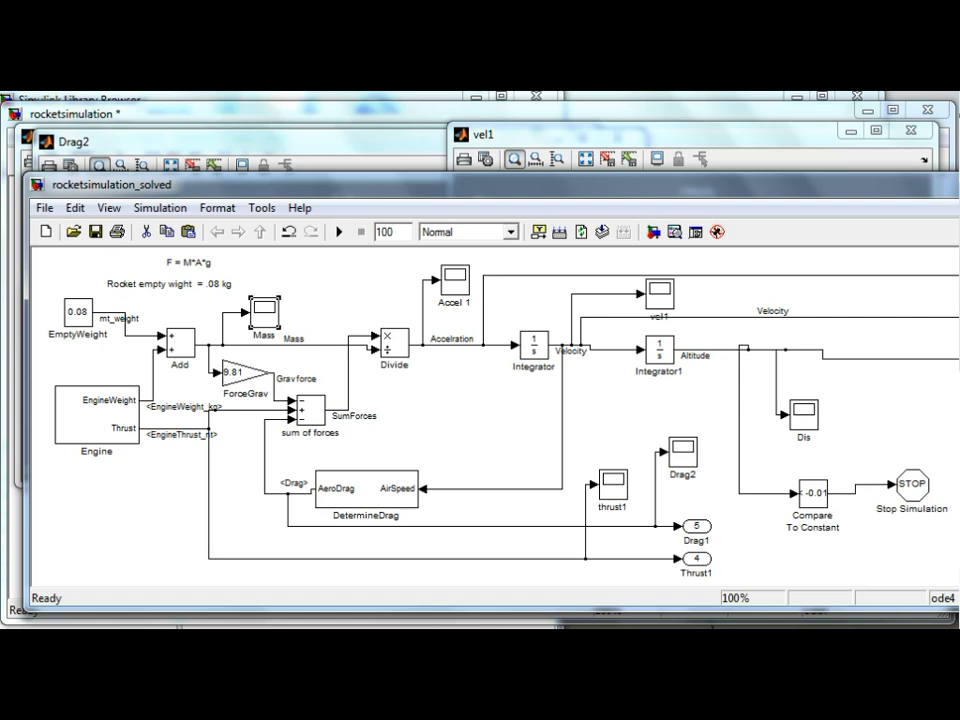
Examine the engine thrust curve in the solved model's thrust1 scope, enlarging and repositioning its window.
double_click(613, 484)
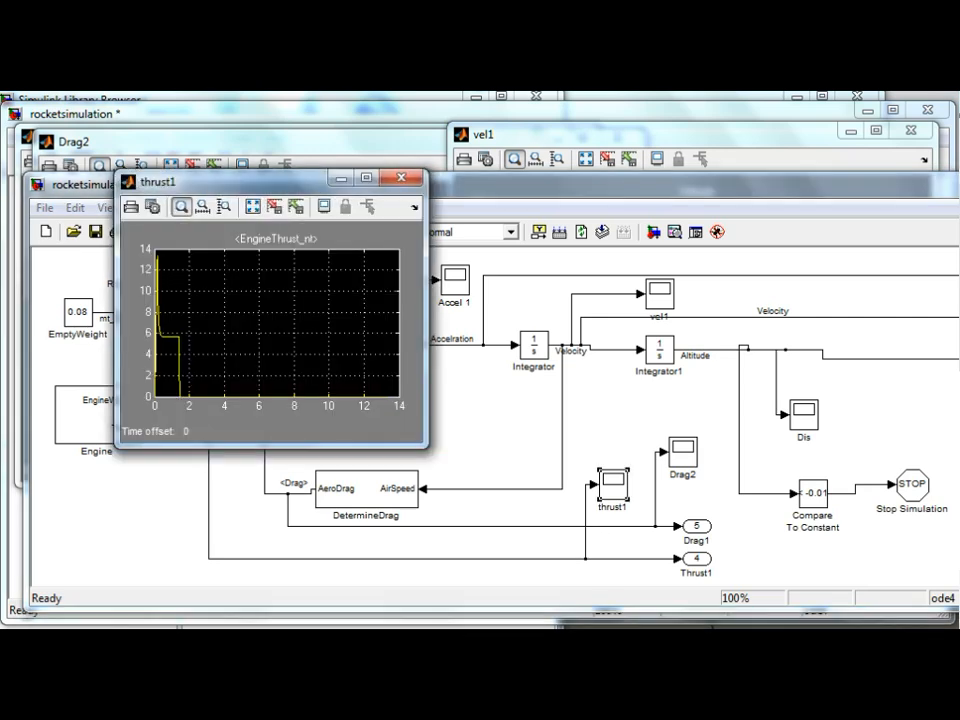
drag(427, 447, 734, 627)
drag(471, 188, 458, 130)
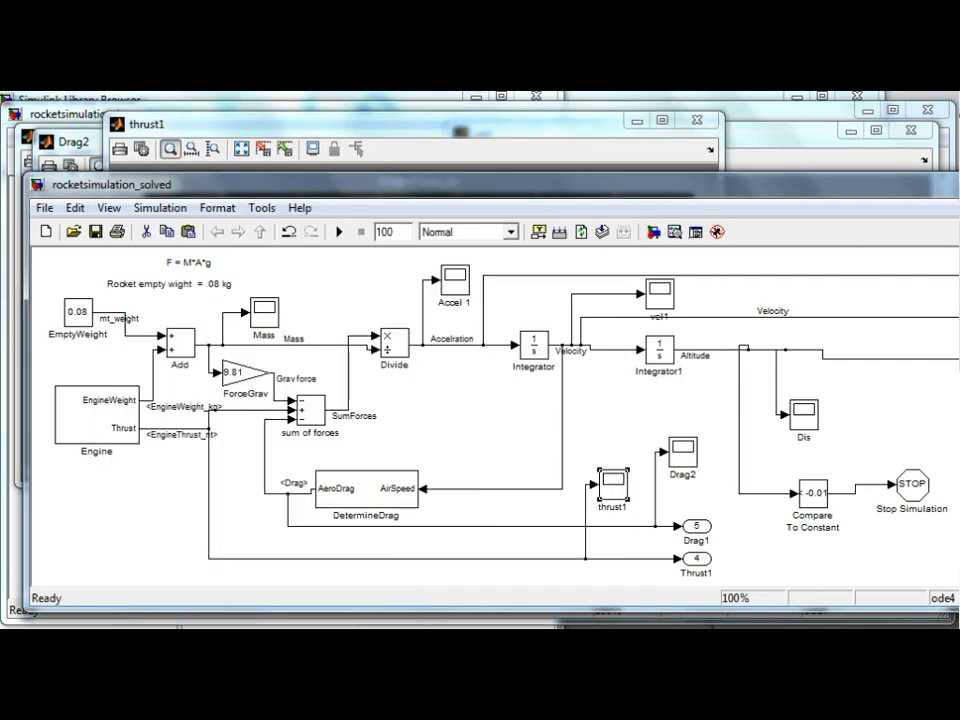
Move the DetermineDrag block slightly down so its AeroDrag output line runs straight.
drag(366, 490, 366, 485)
key(Down)
key(Down)
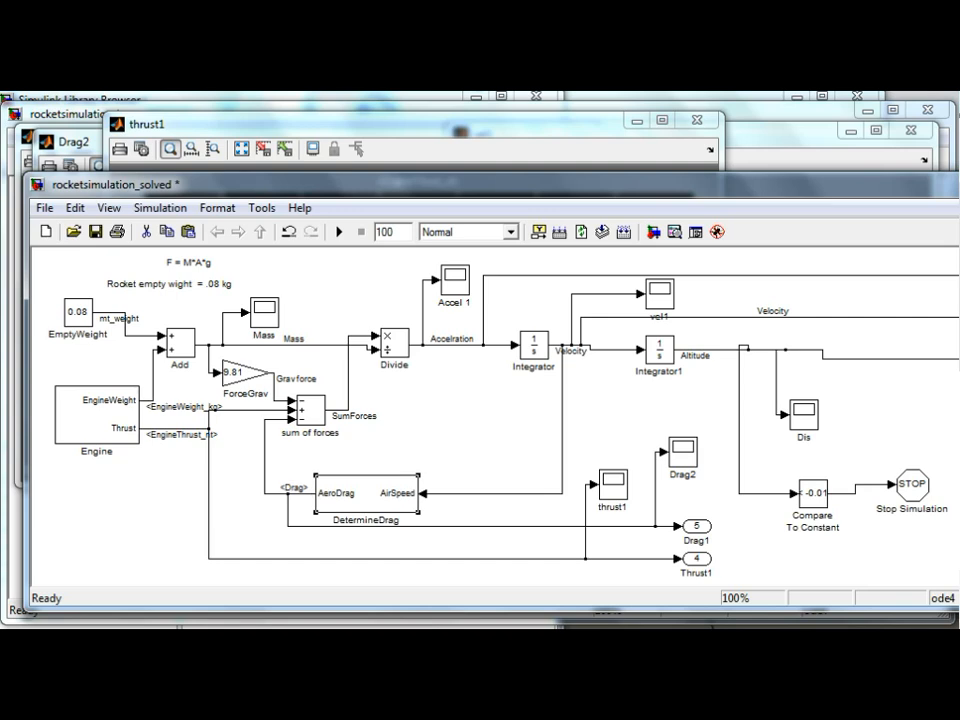
click(286, 487)
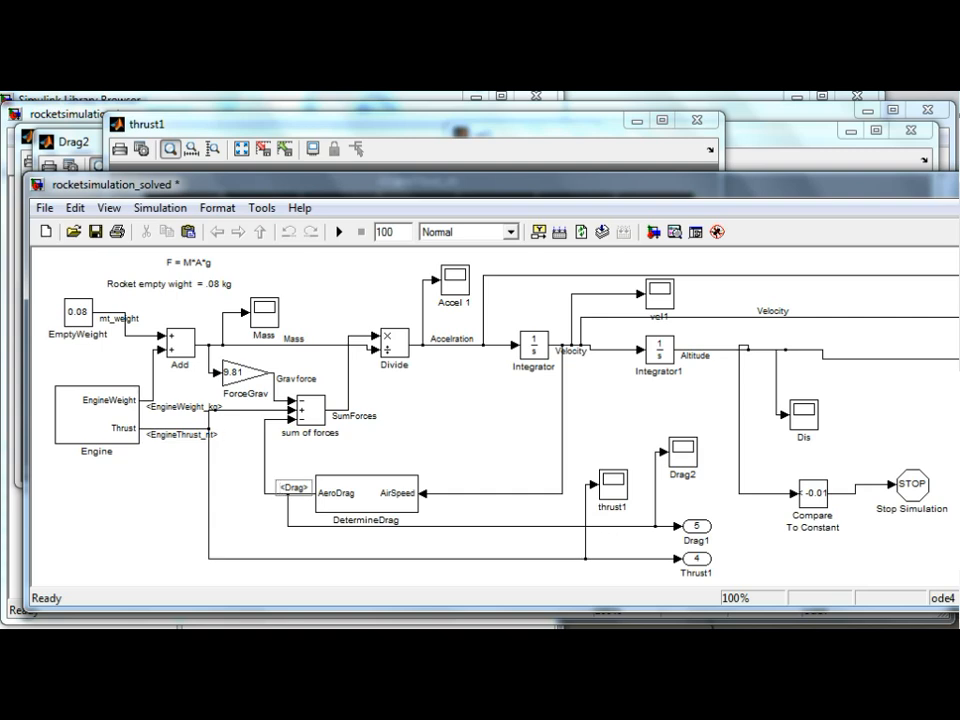
click(366, 493)
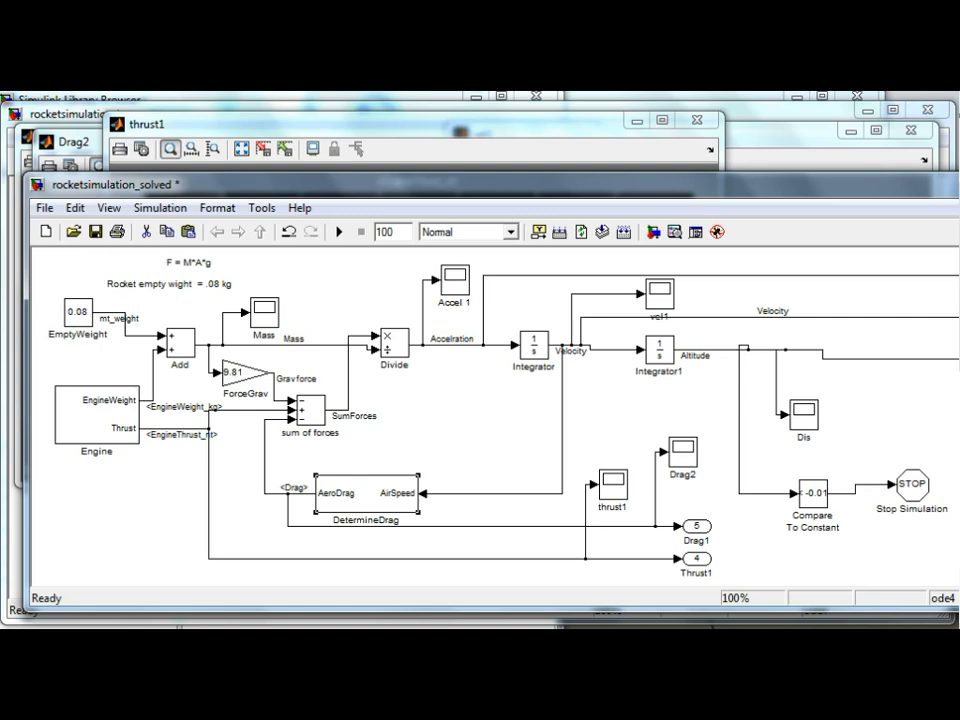
Paste an extra AeroDrag outport into the DetermineDrag subsystem, delete it and close the subsystem.
double_click(366, 493)
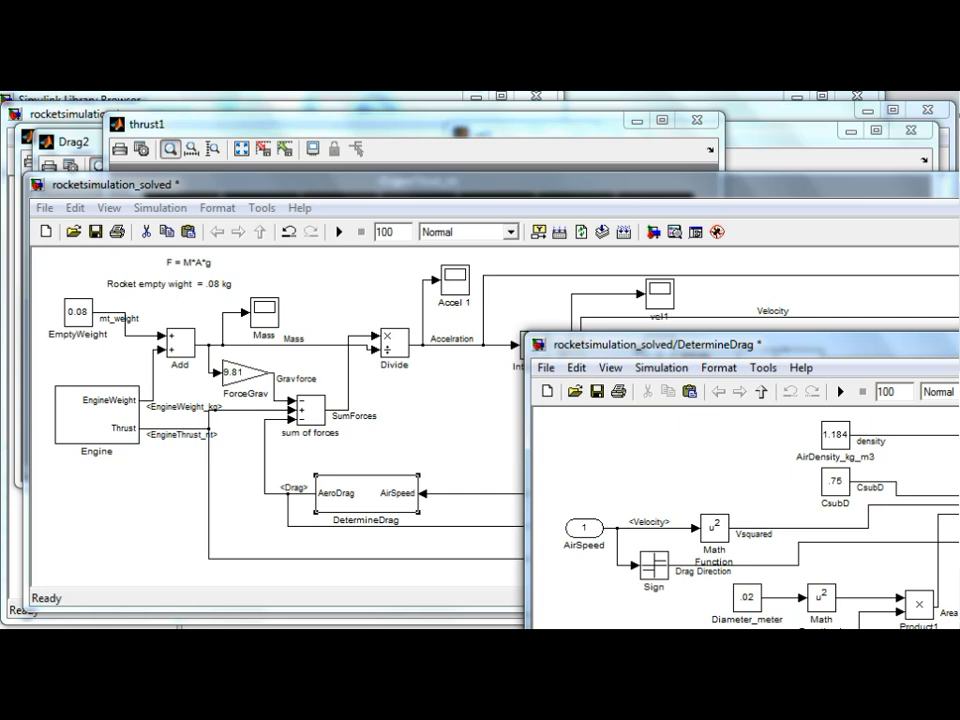
key(ctrl+v)
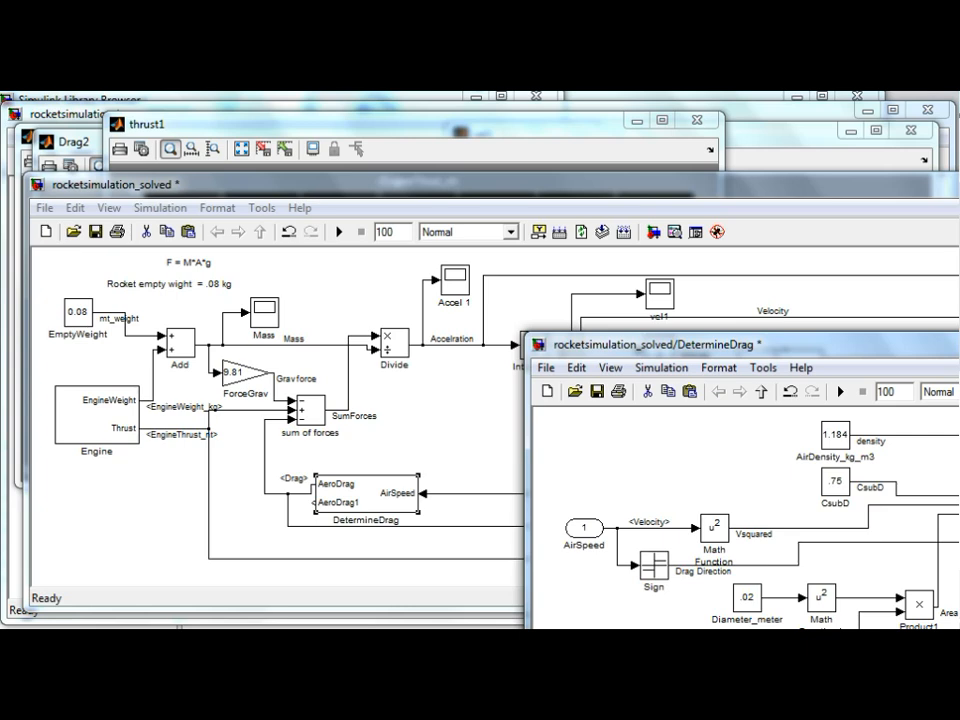
key(Delete)
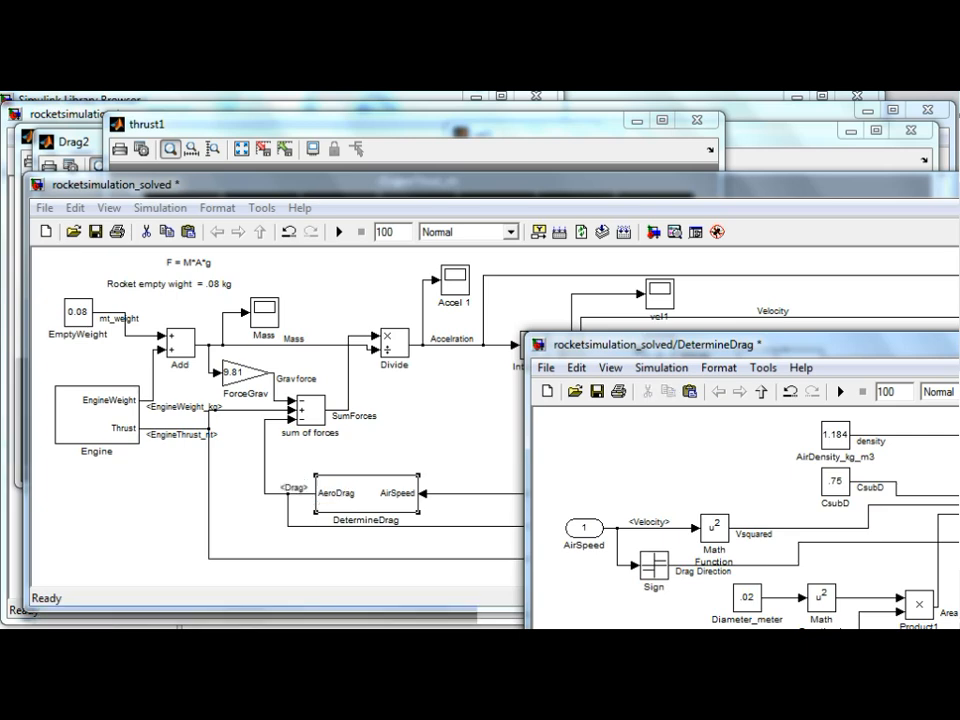
key(ctrl+w)
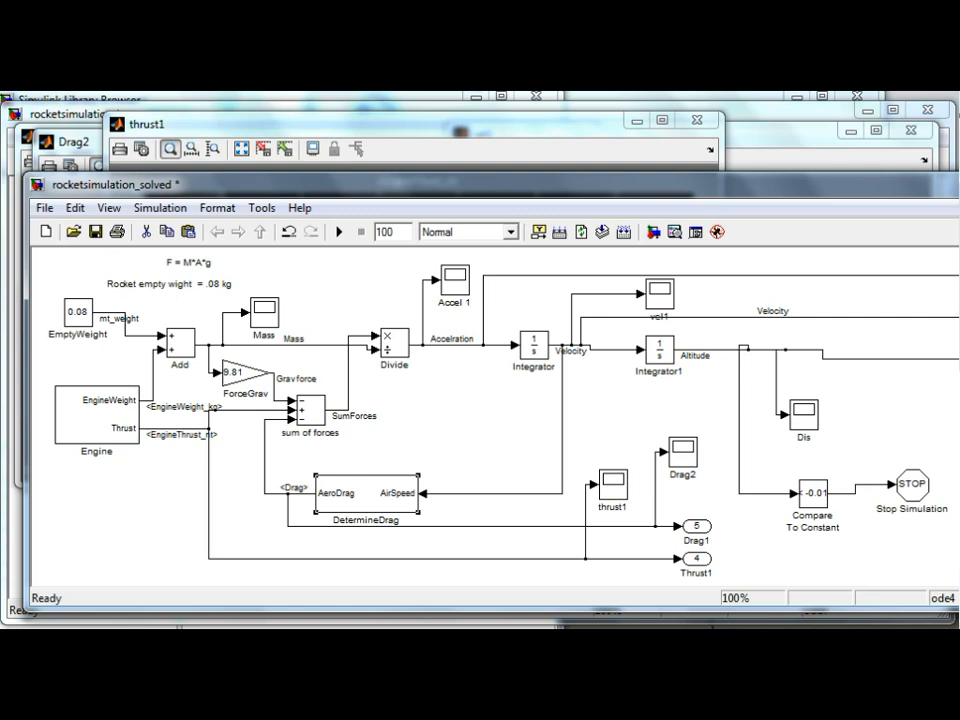
Reopen the DetermineDrag subsystem, examine its drag calculation from the AirSpeed input to the AeroDrag output, and close it.
double_click(366, 493)
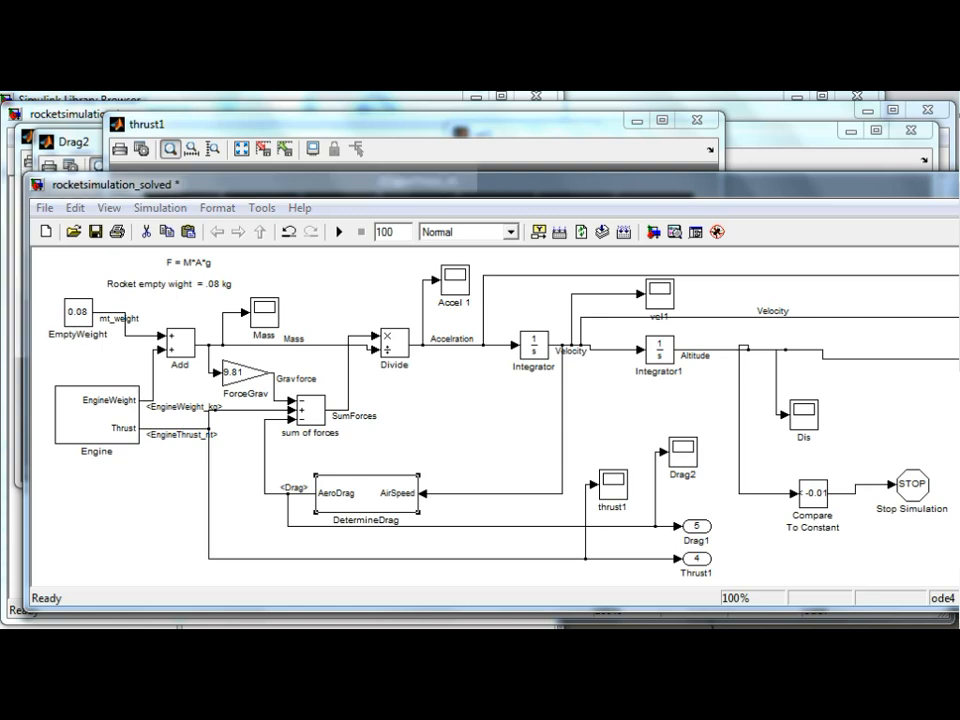
drag(740, 344, 389, 196)
click(255, 397)
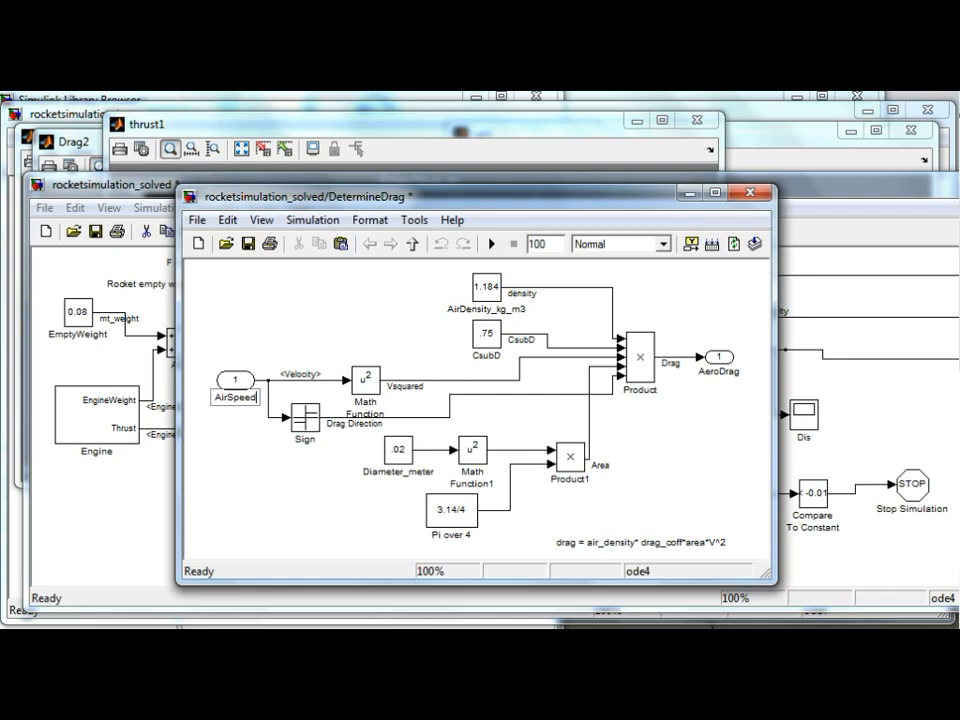
key(Escape)
key(ctrl+w)
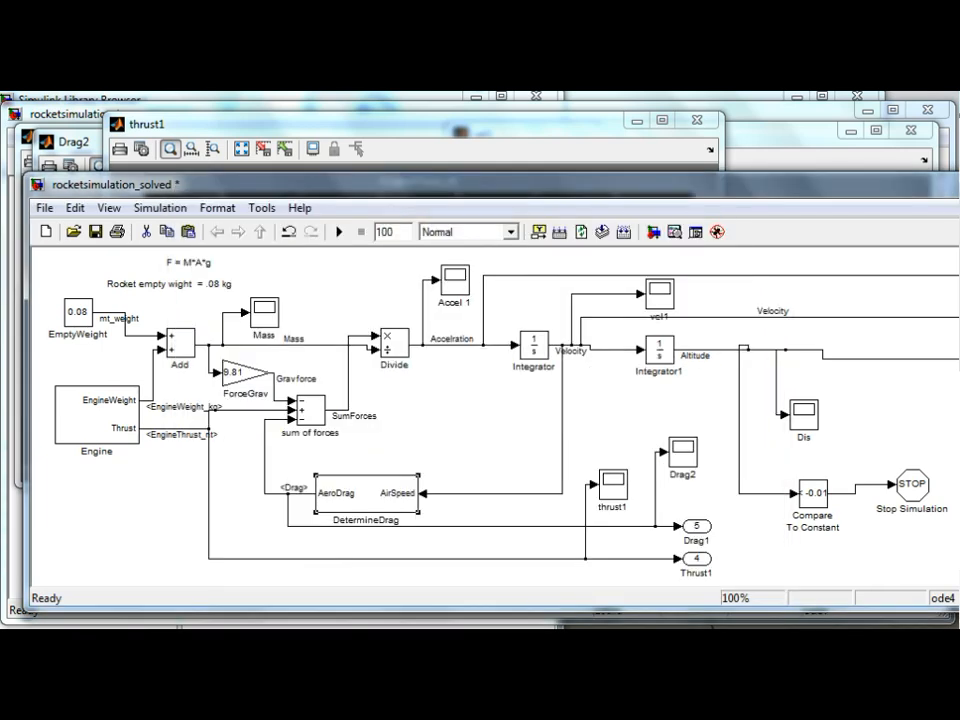
Switch to the Wimba classroom in Internet Explorer and request to stop the session archive.
drag(480, 184, 464, 180)
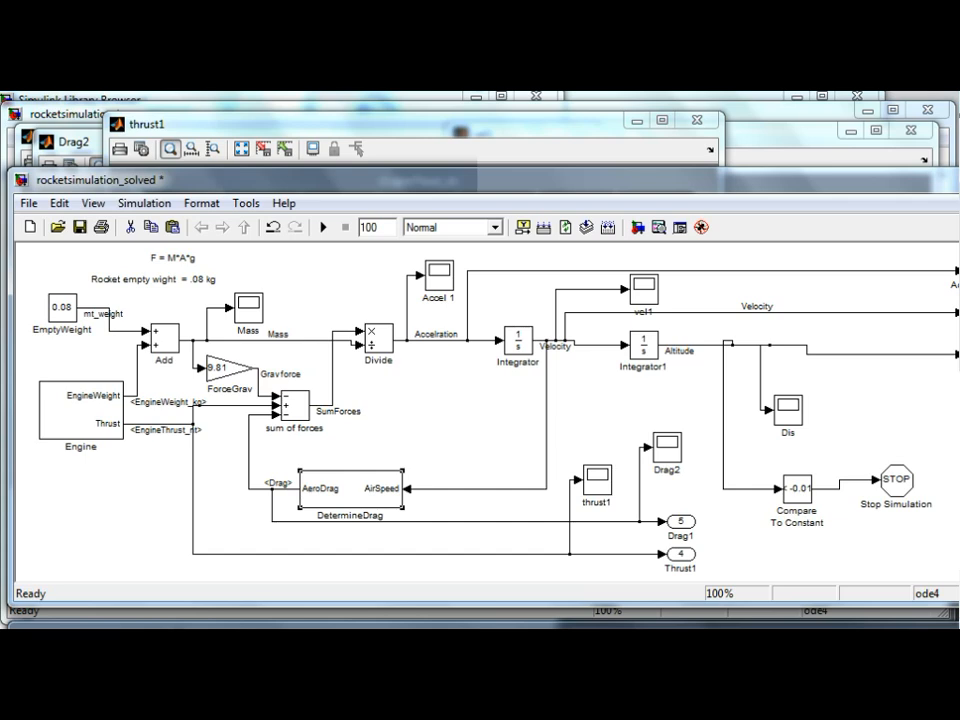
key(alt+Tab)
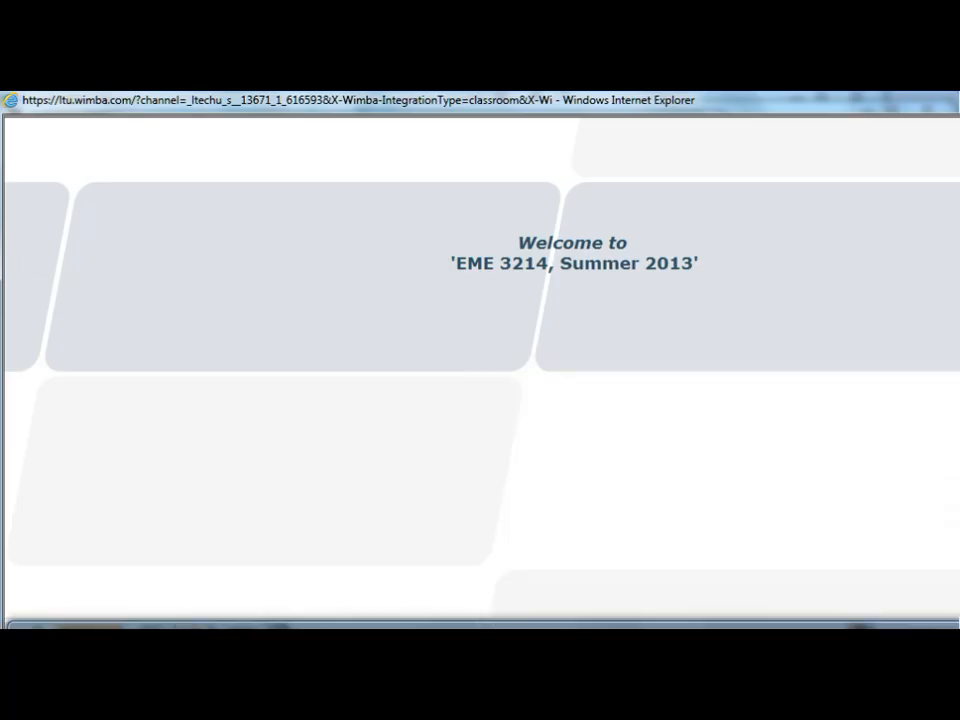
key(alt+Tab)
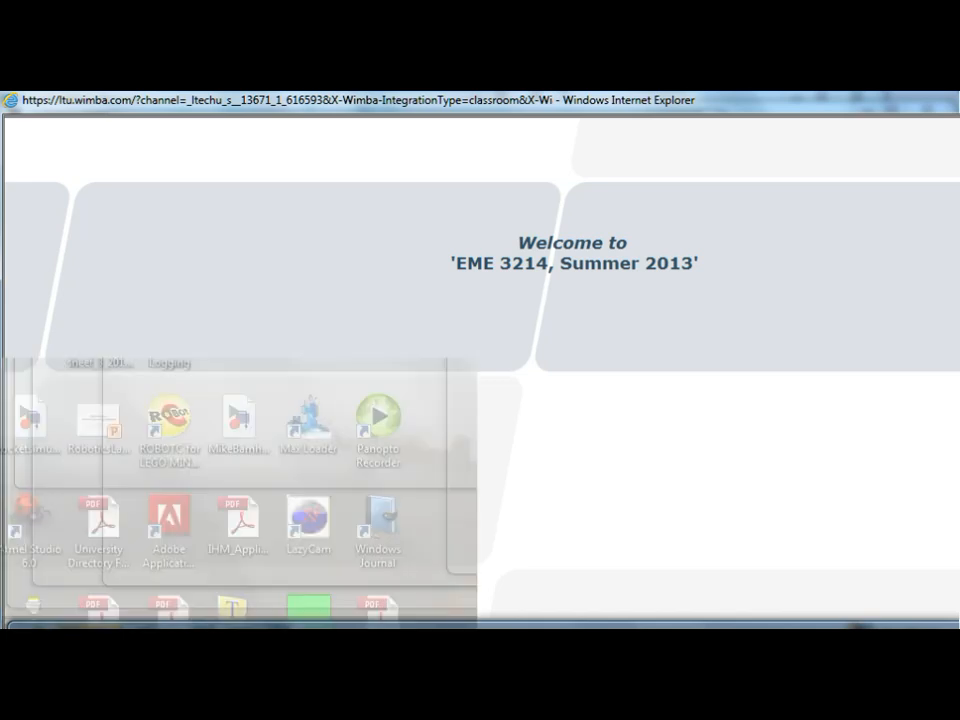
click(954, 168)
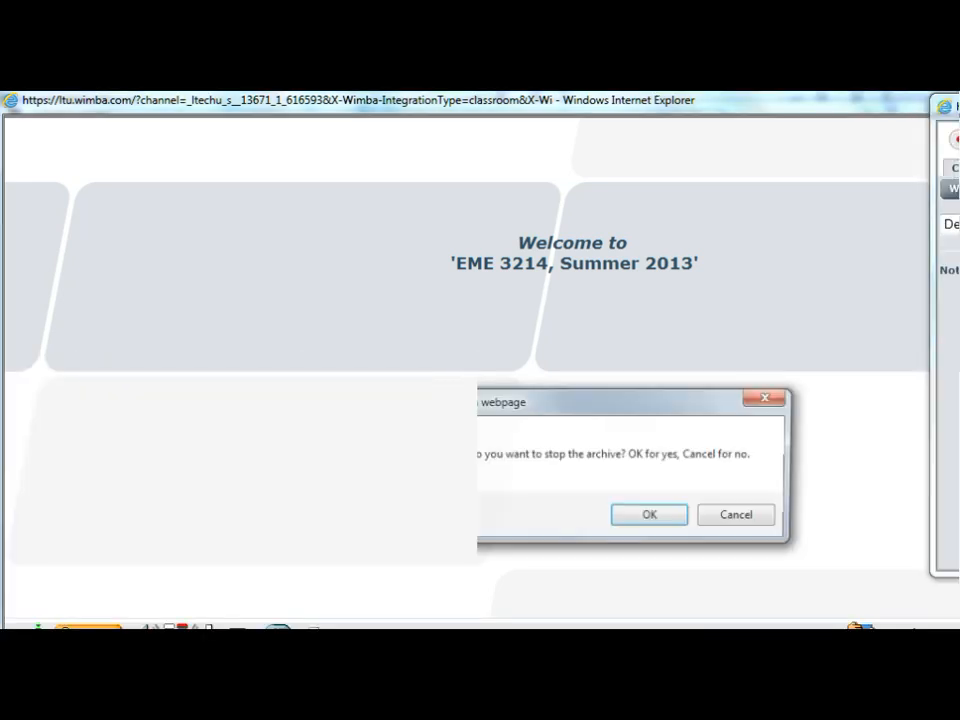